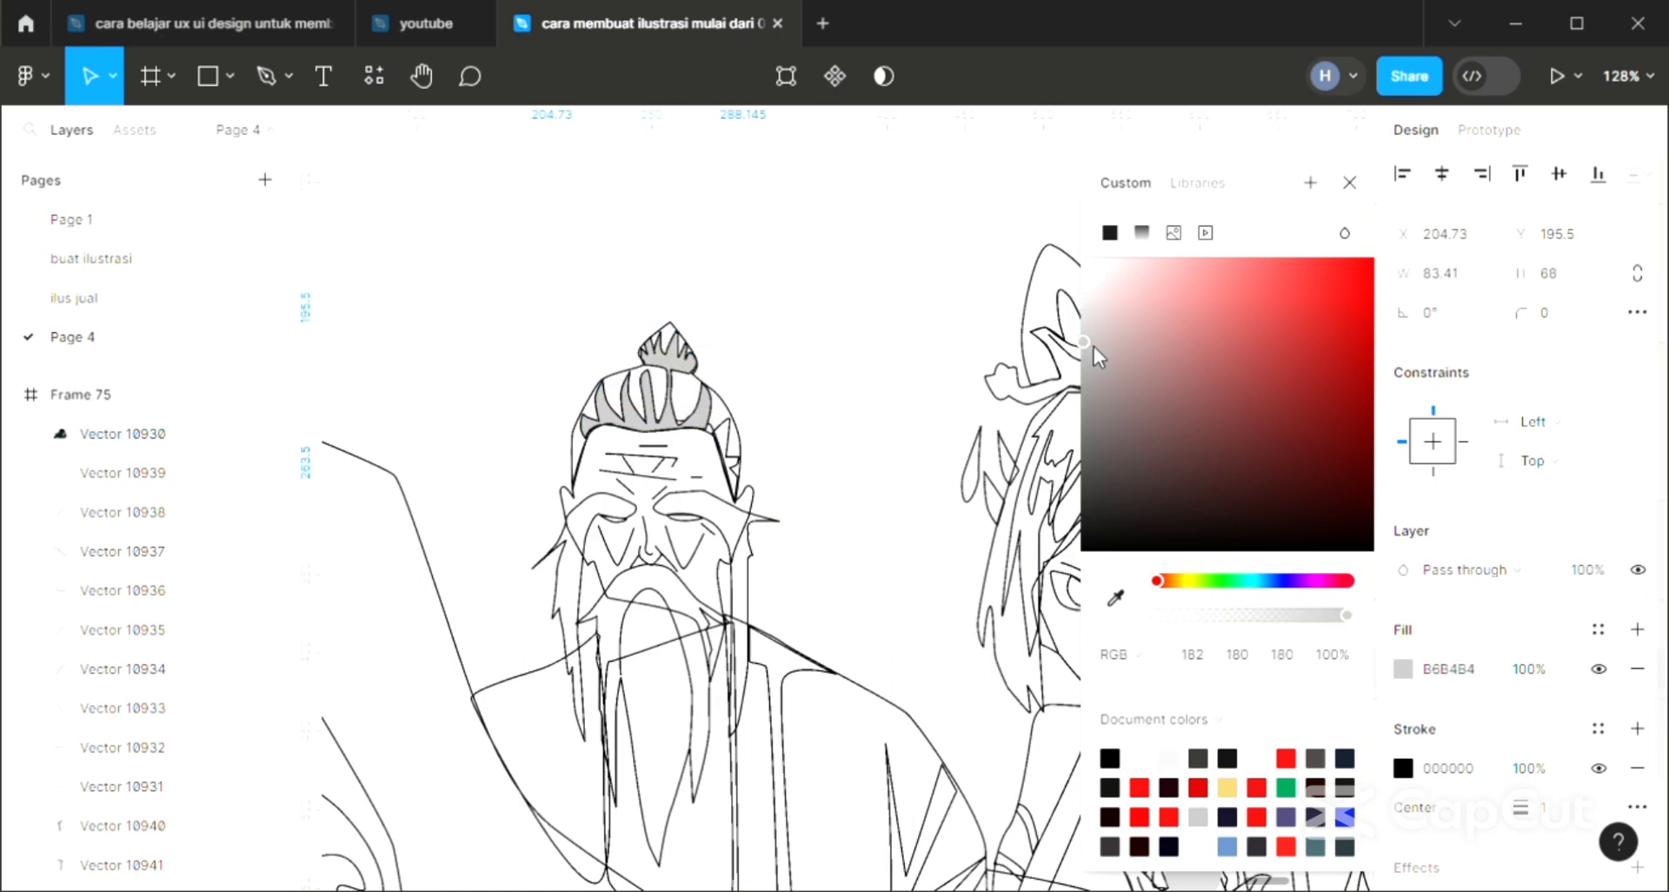
Fill the small strand at the right side of the old man's hair with the grey of his top hair strands.
left_click(1349, 183)
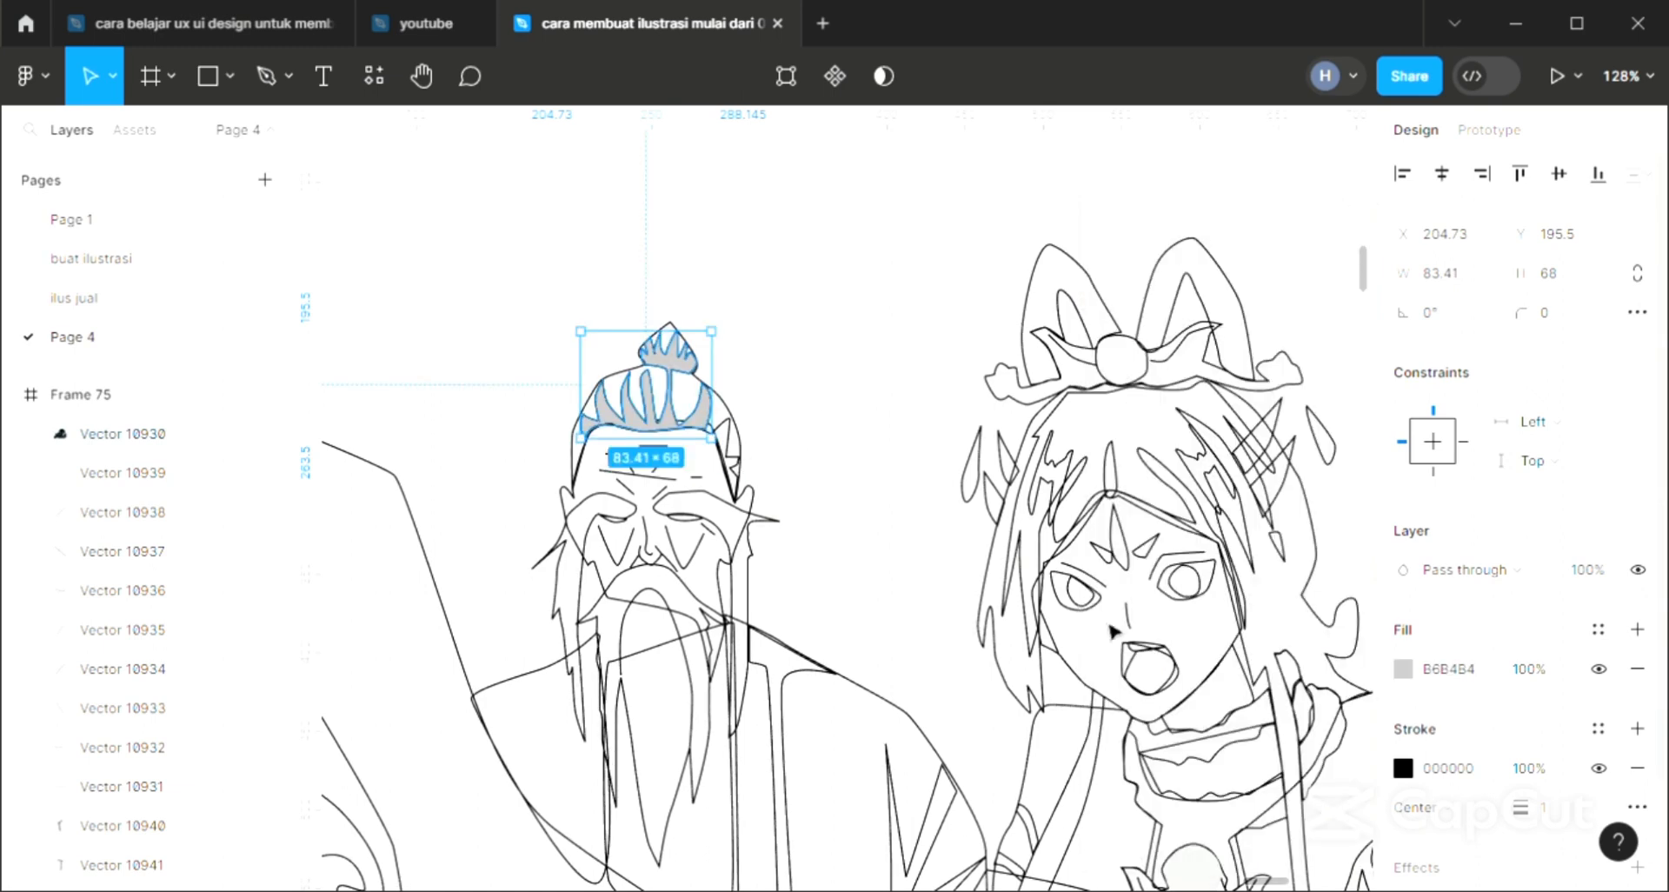
left_click(737, 437)
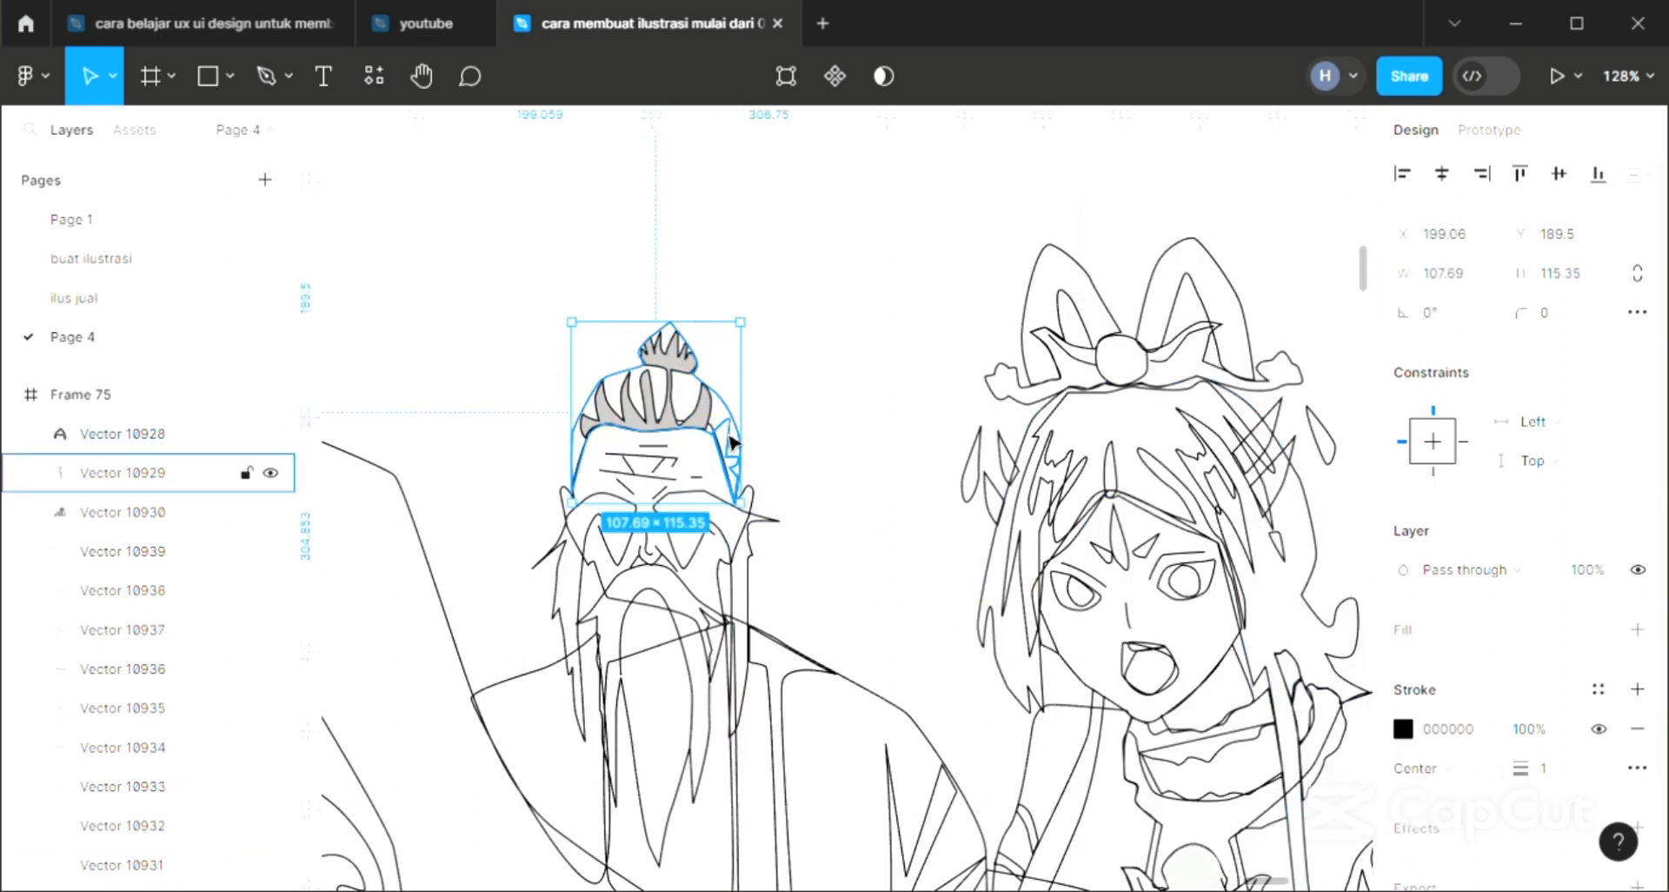
left_click(734, 444)
left_click(1637, 628)
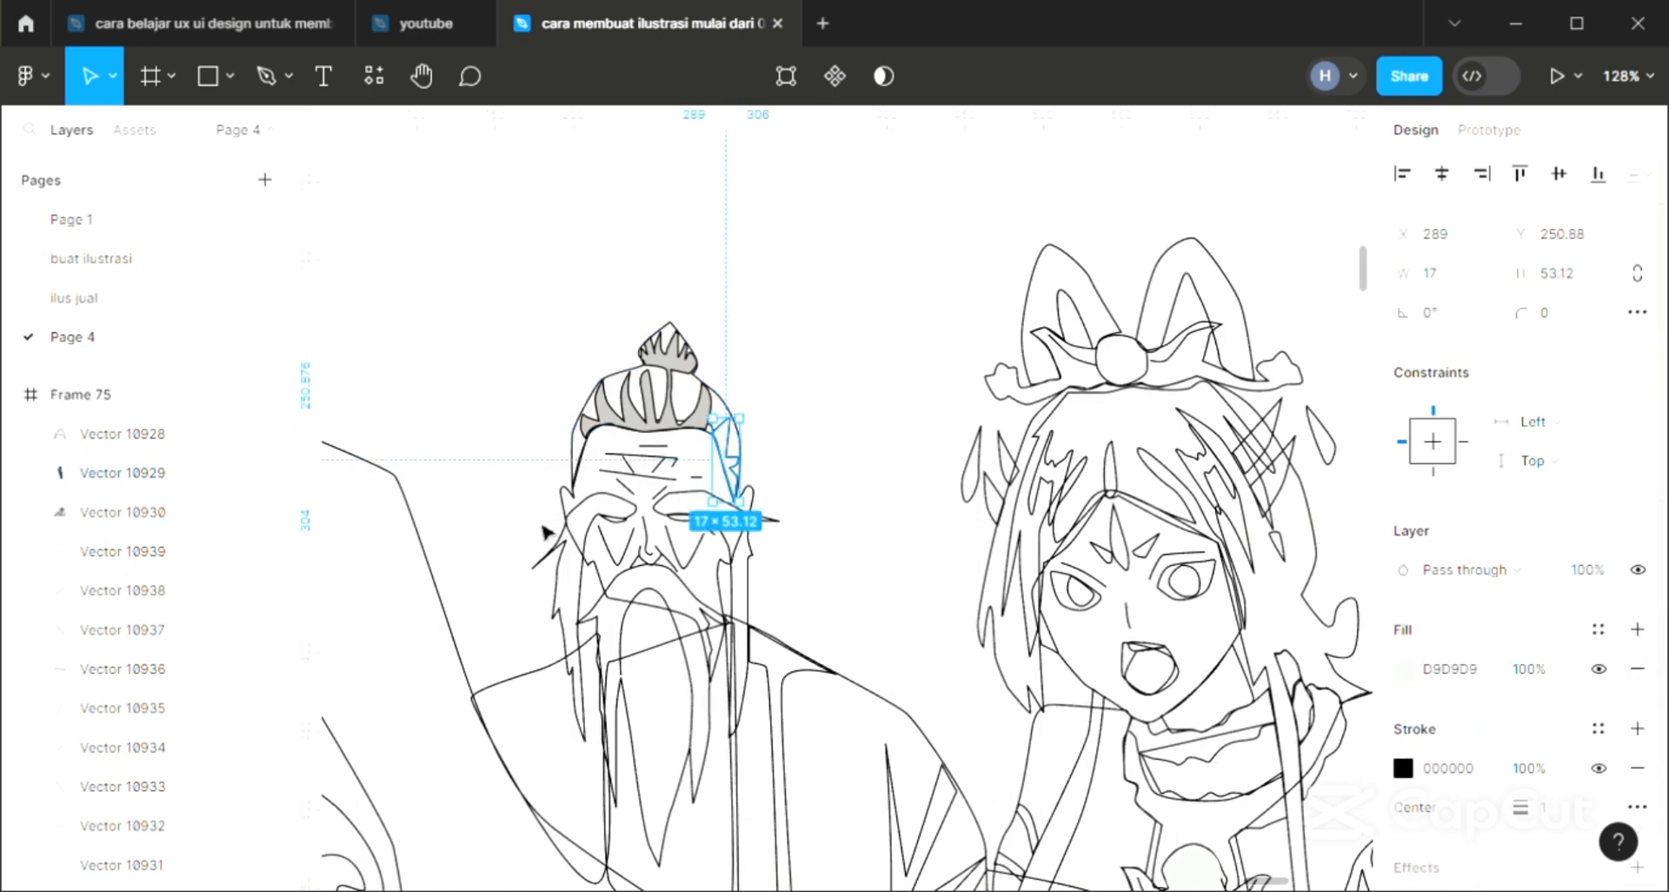
key("i")
key("Escape")
key("Escape")
Fill the old man's overall hair outline with D9D9D9 and send it behind the grey strands.
left_click(754, 451)
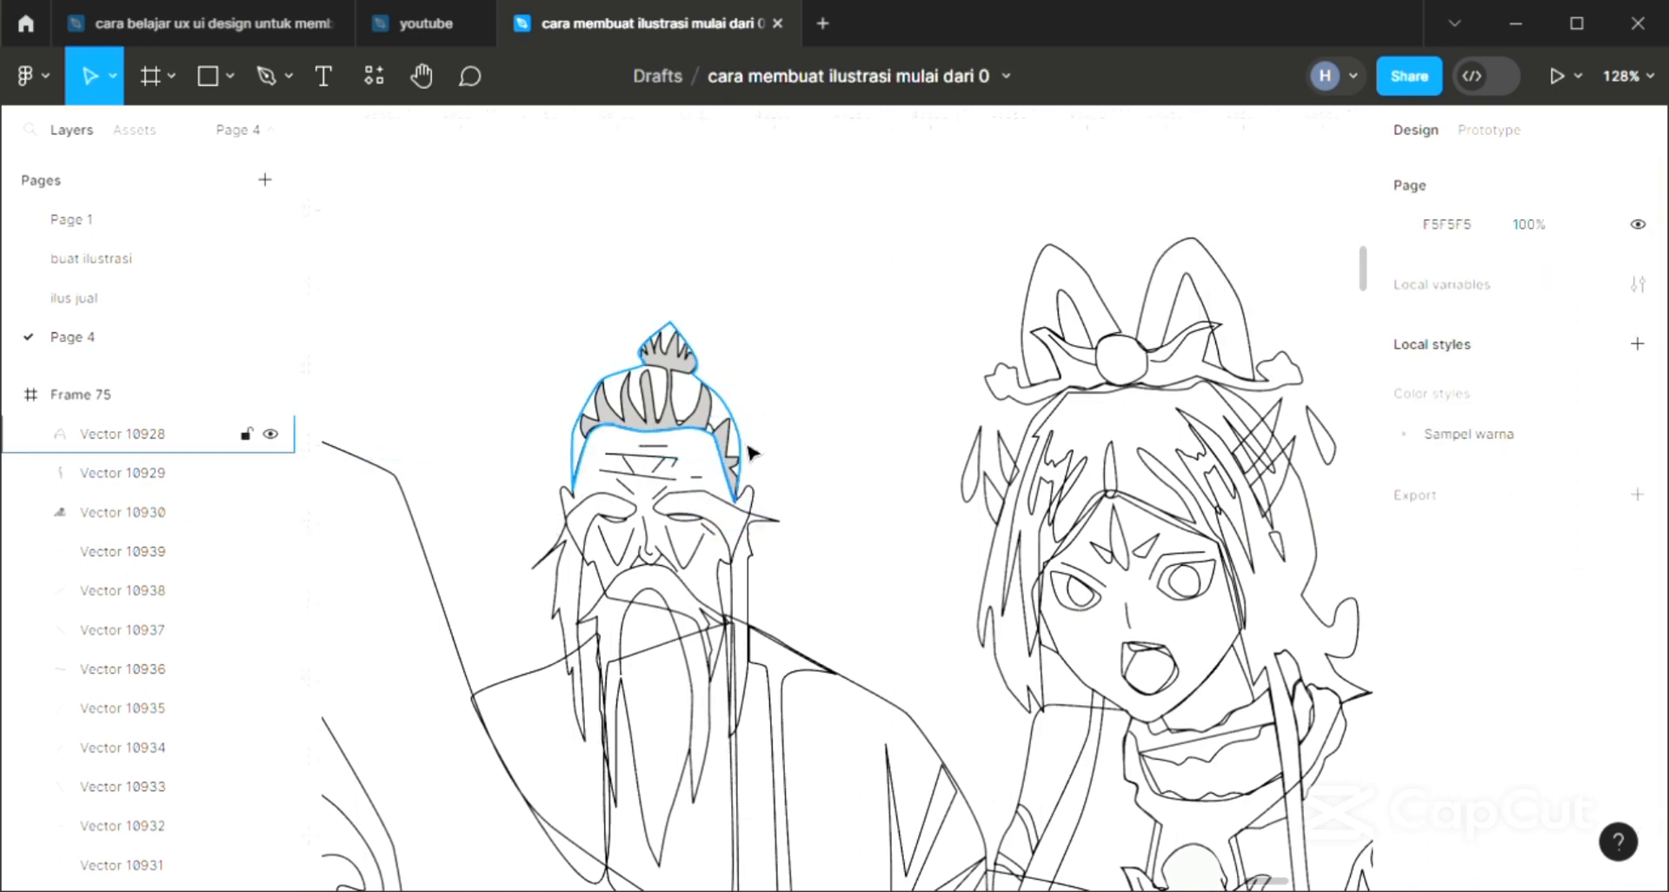
left_click(1637, 629)
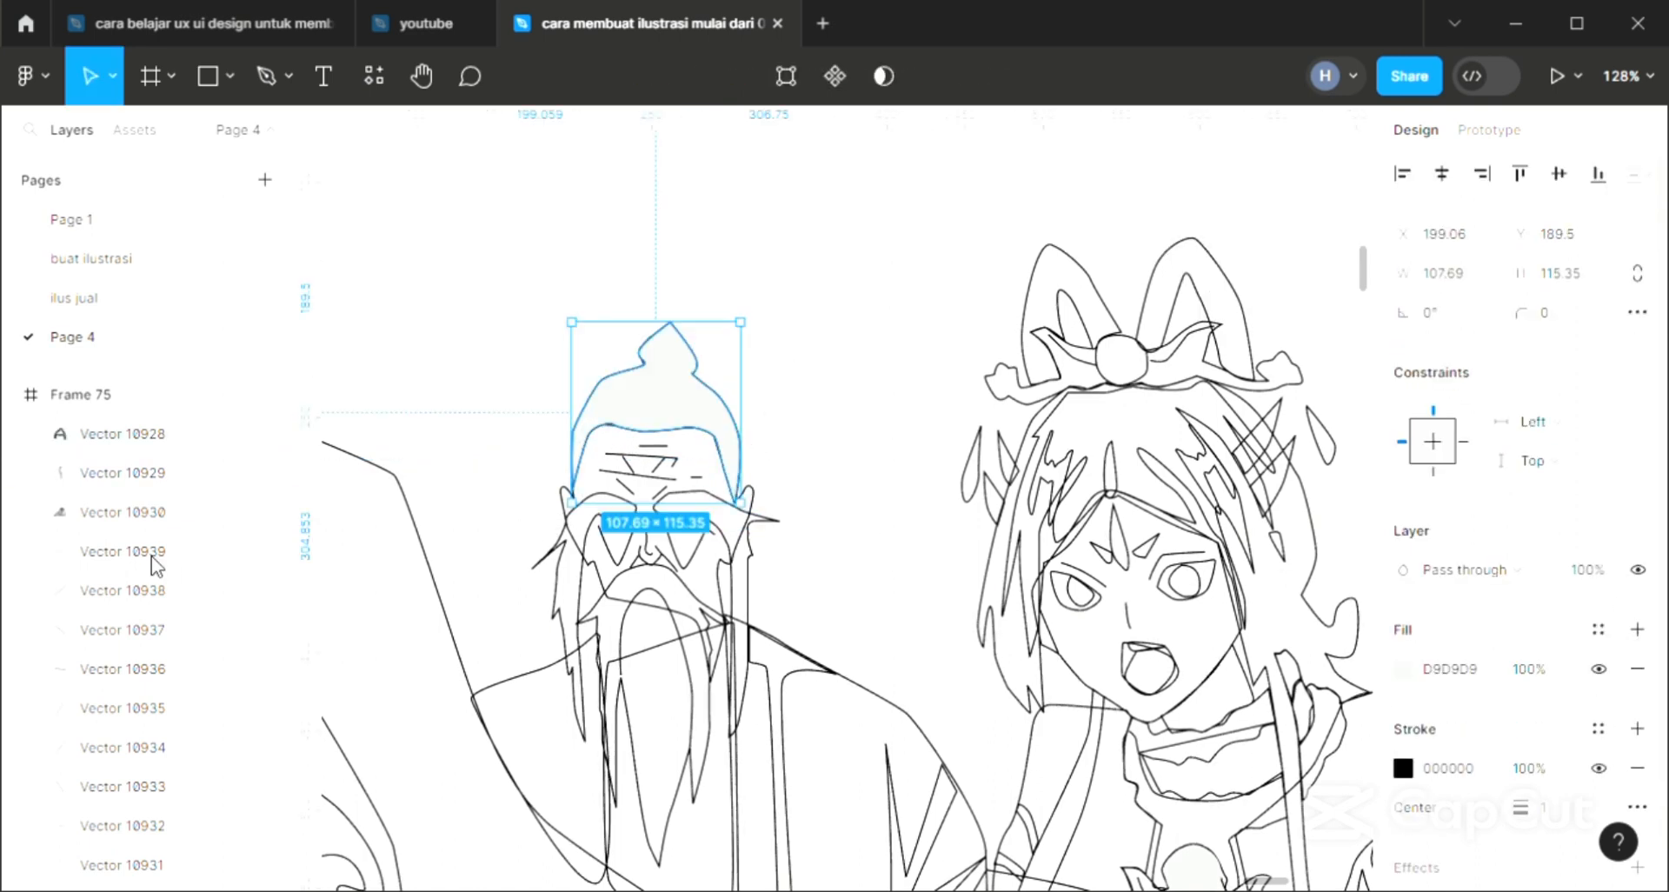
key("[")
left_click(793, 522)
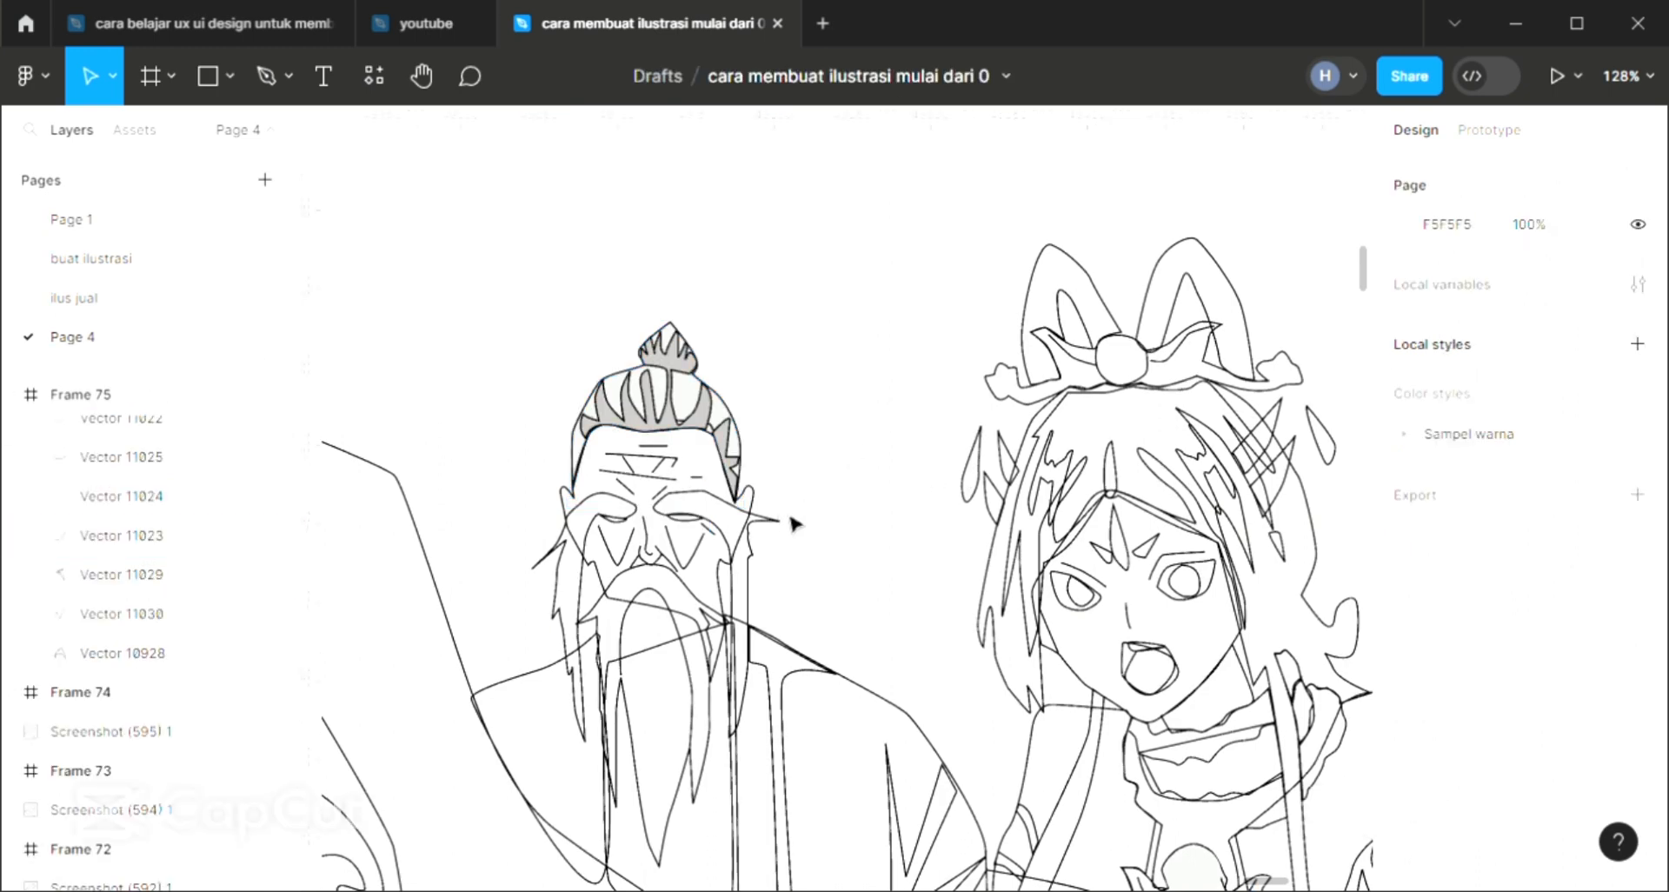
Fill the old man's long left-hand eyebrow with sampled white, FFFFFF.
scroll(763, 465, "left", 3)
left_click(686, 561)
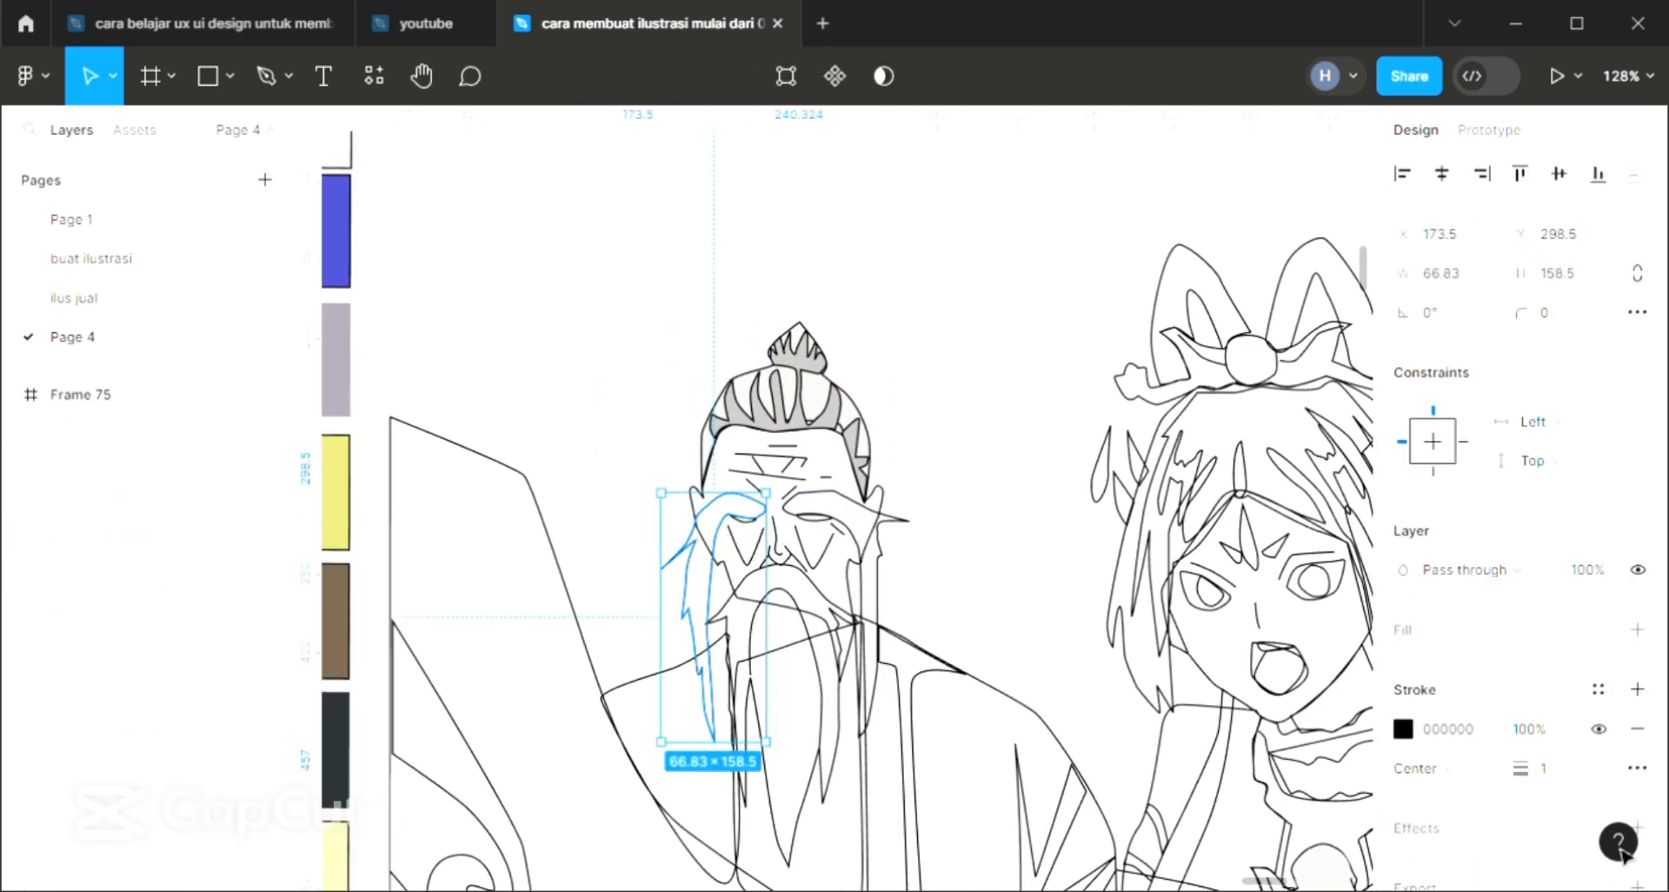
left_click(1637, 629)
scroll(751, 475, "up", 2)
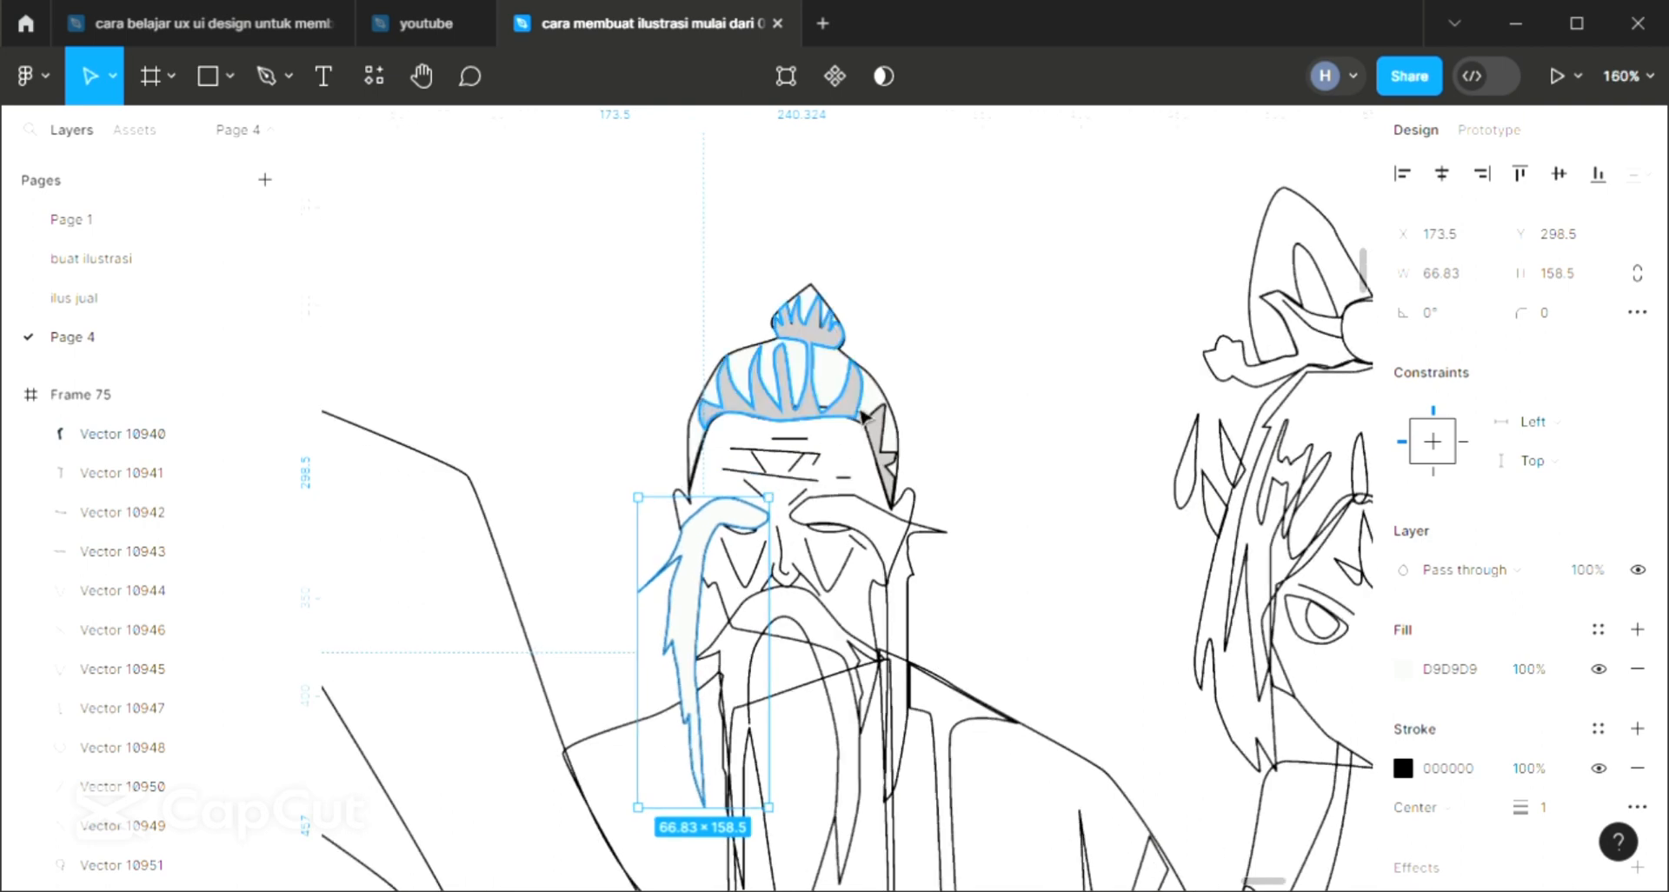
key("i")
left_click(1041, 470)
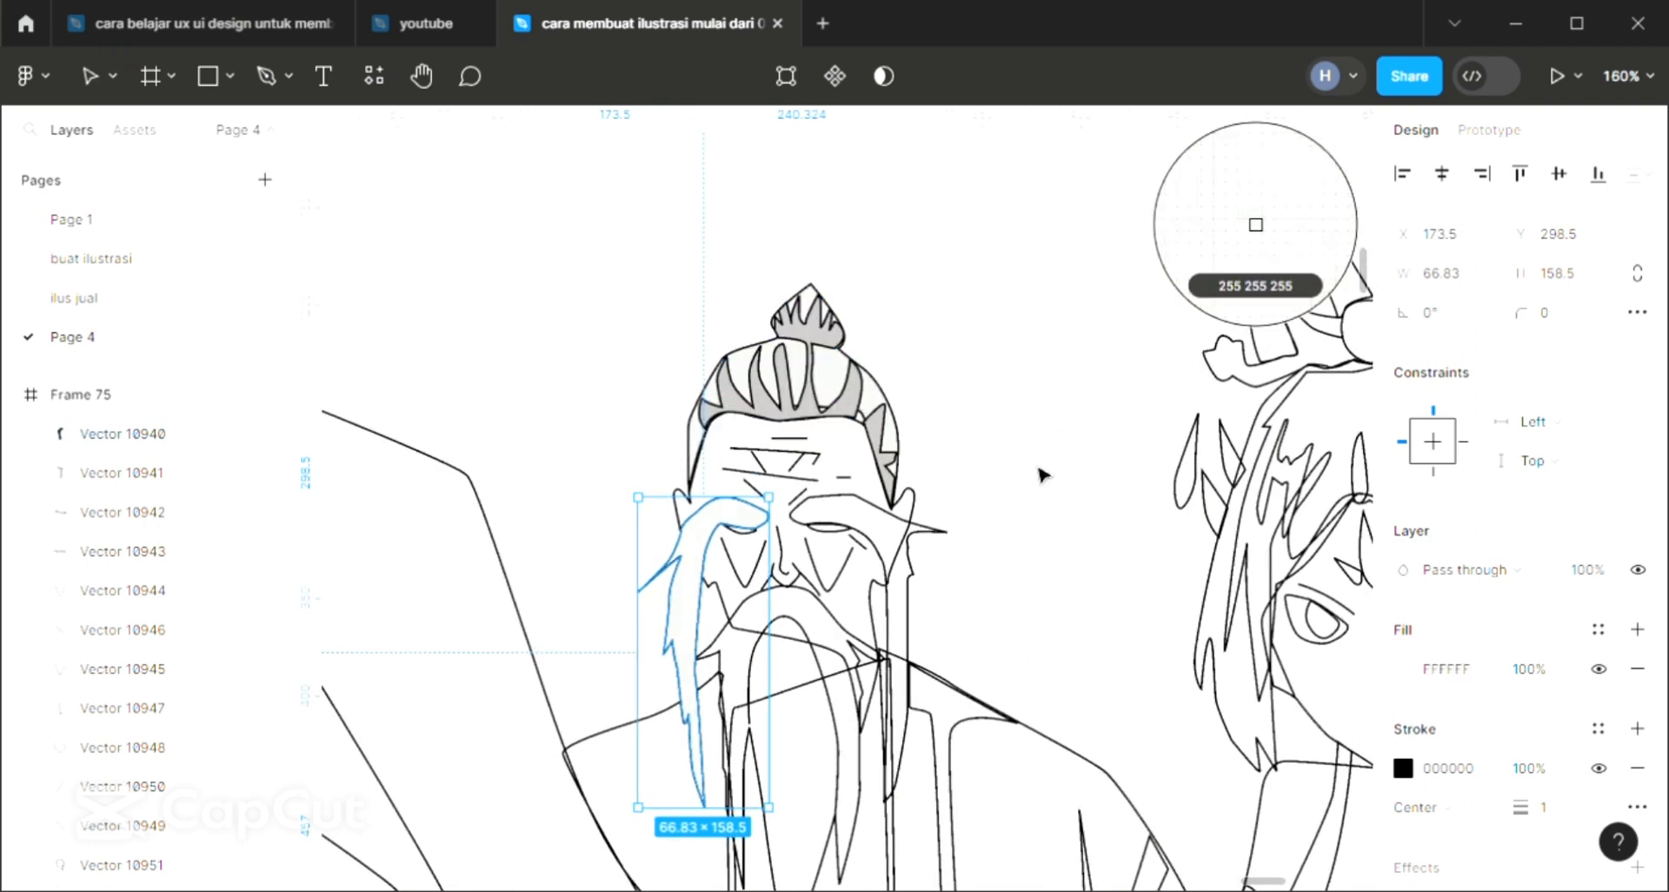
Fill the old man's long right-hand eyebrow with the same sampled white, FFFFFF.
left_click(882, 554)
left_click(1637, 631)
key("i")
left_click(1115, 459)
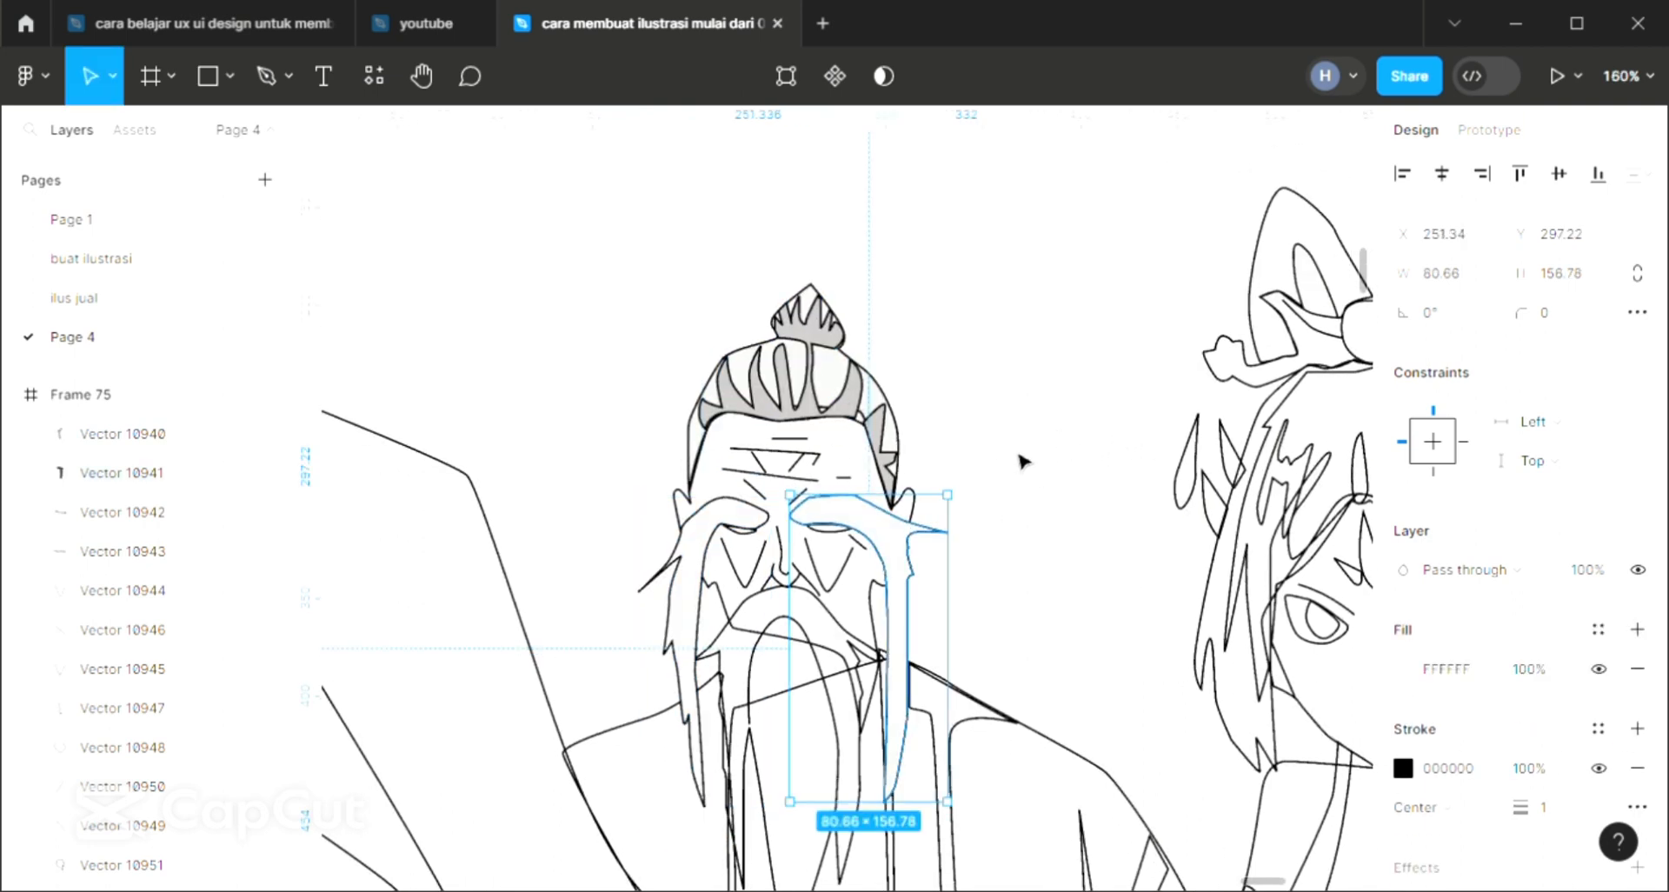
left_click(1019, 464)
Fill the old man's left-hand eye with the dark slate colour (RGB 39 45 49) sampled from the palette swatch.
left_click(748, 543)
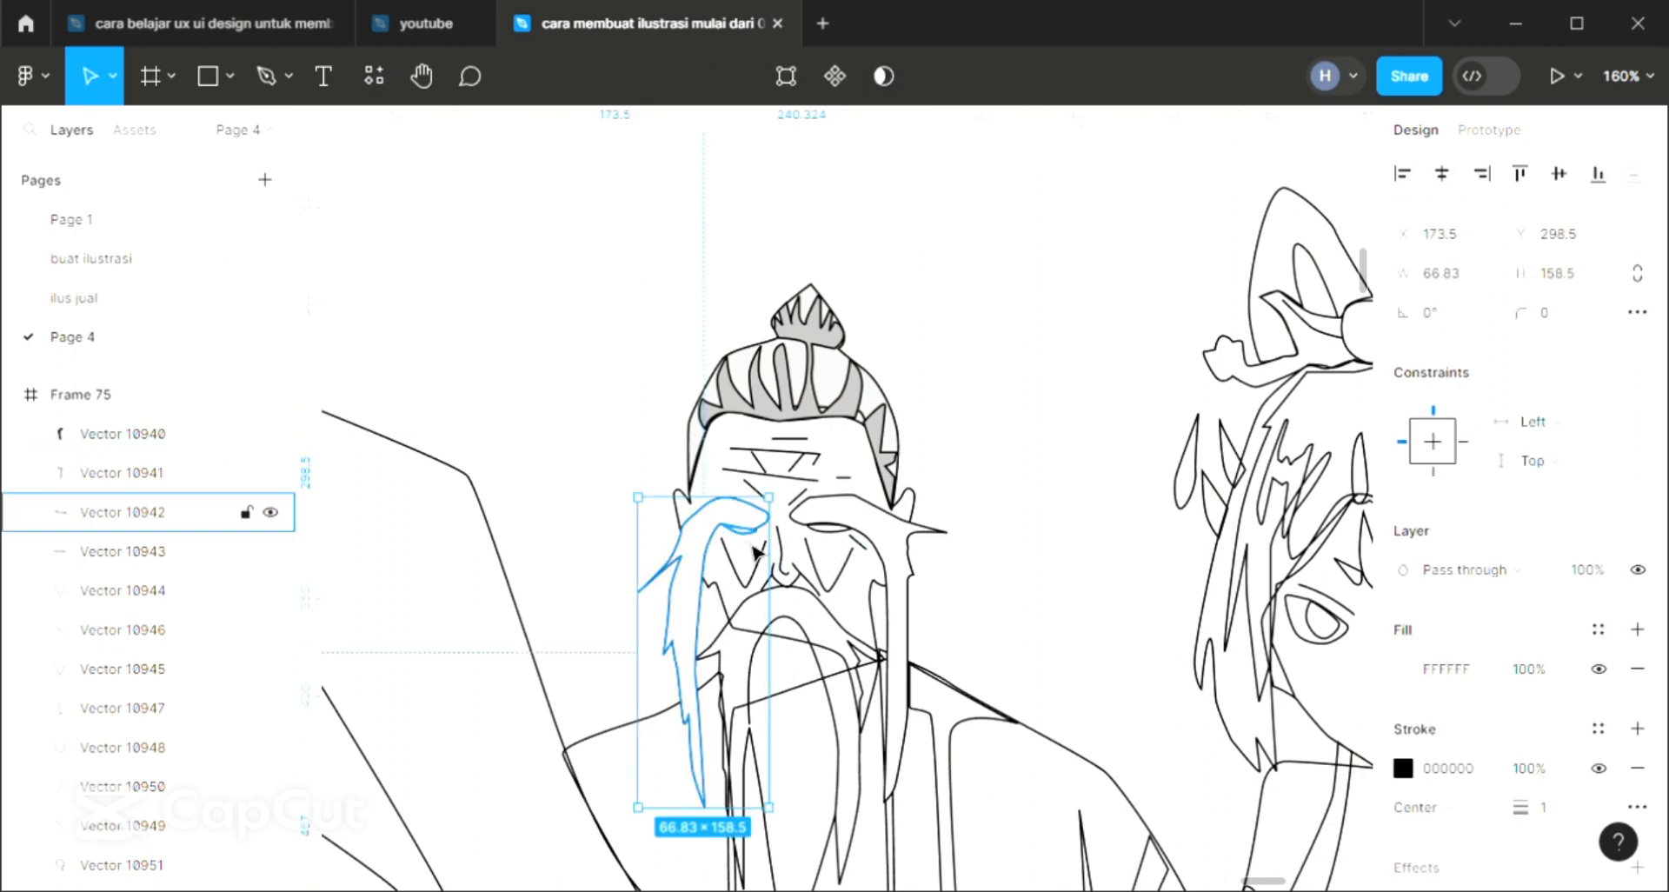
left_click(751, 547)
left_click(1638, 631)
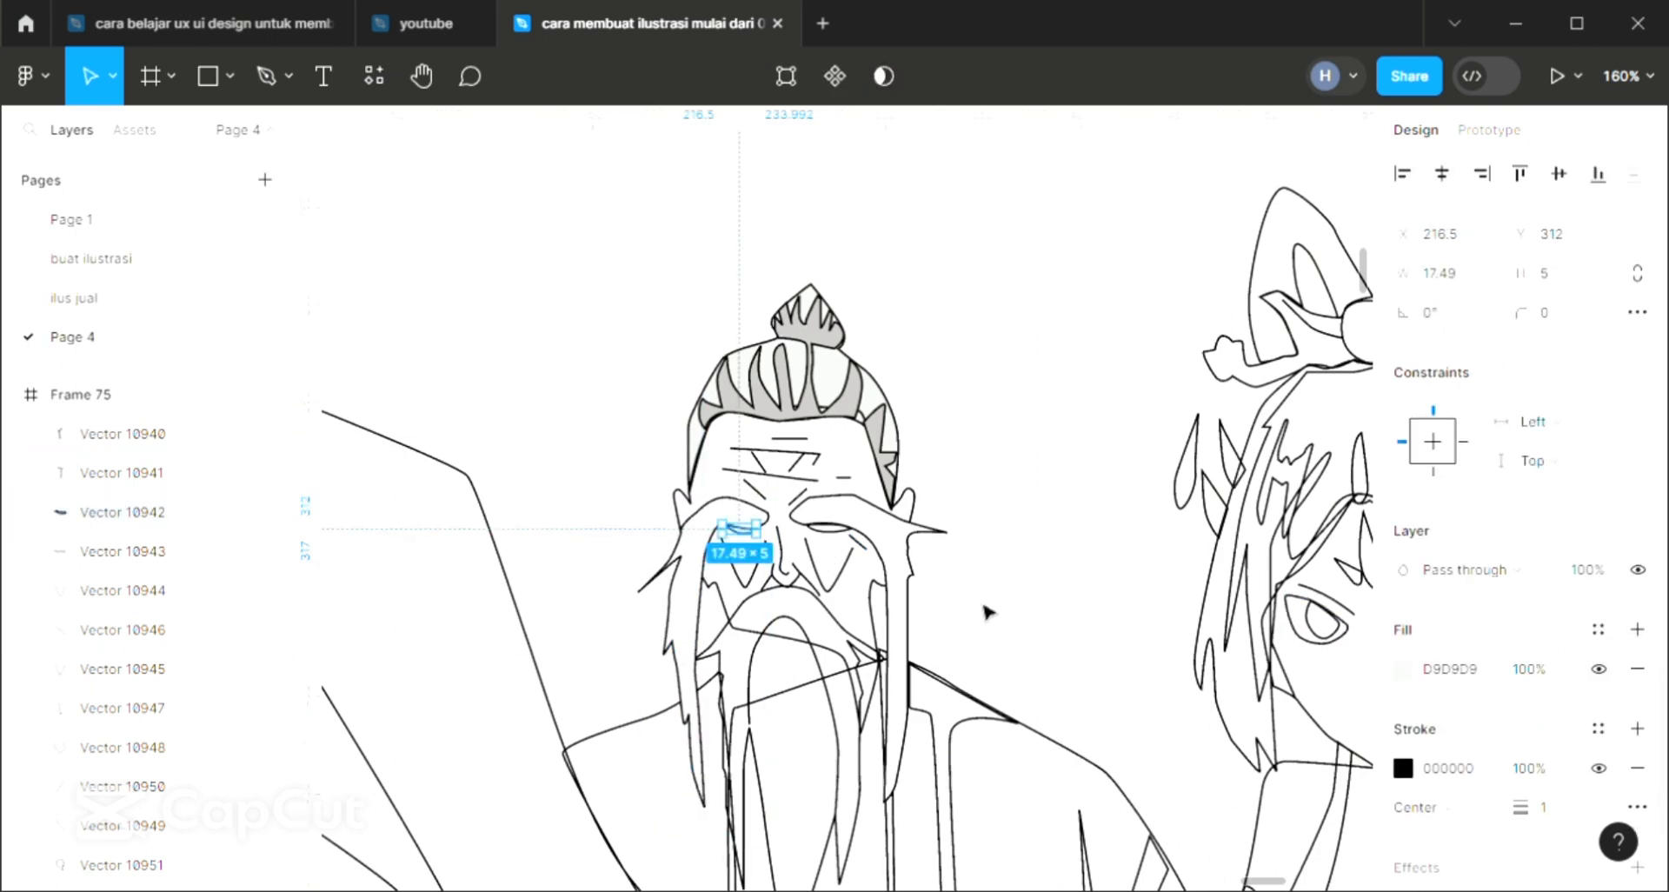
scroll(723, 769, "down", 2)
key("i")
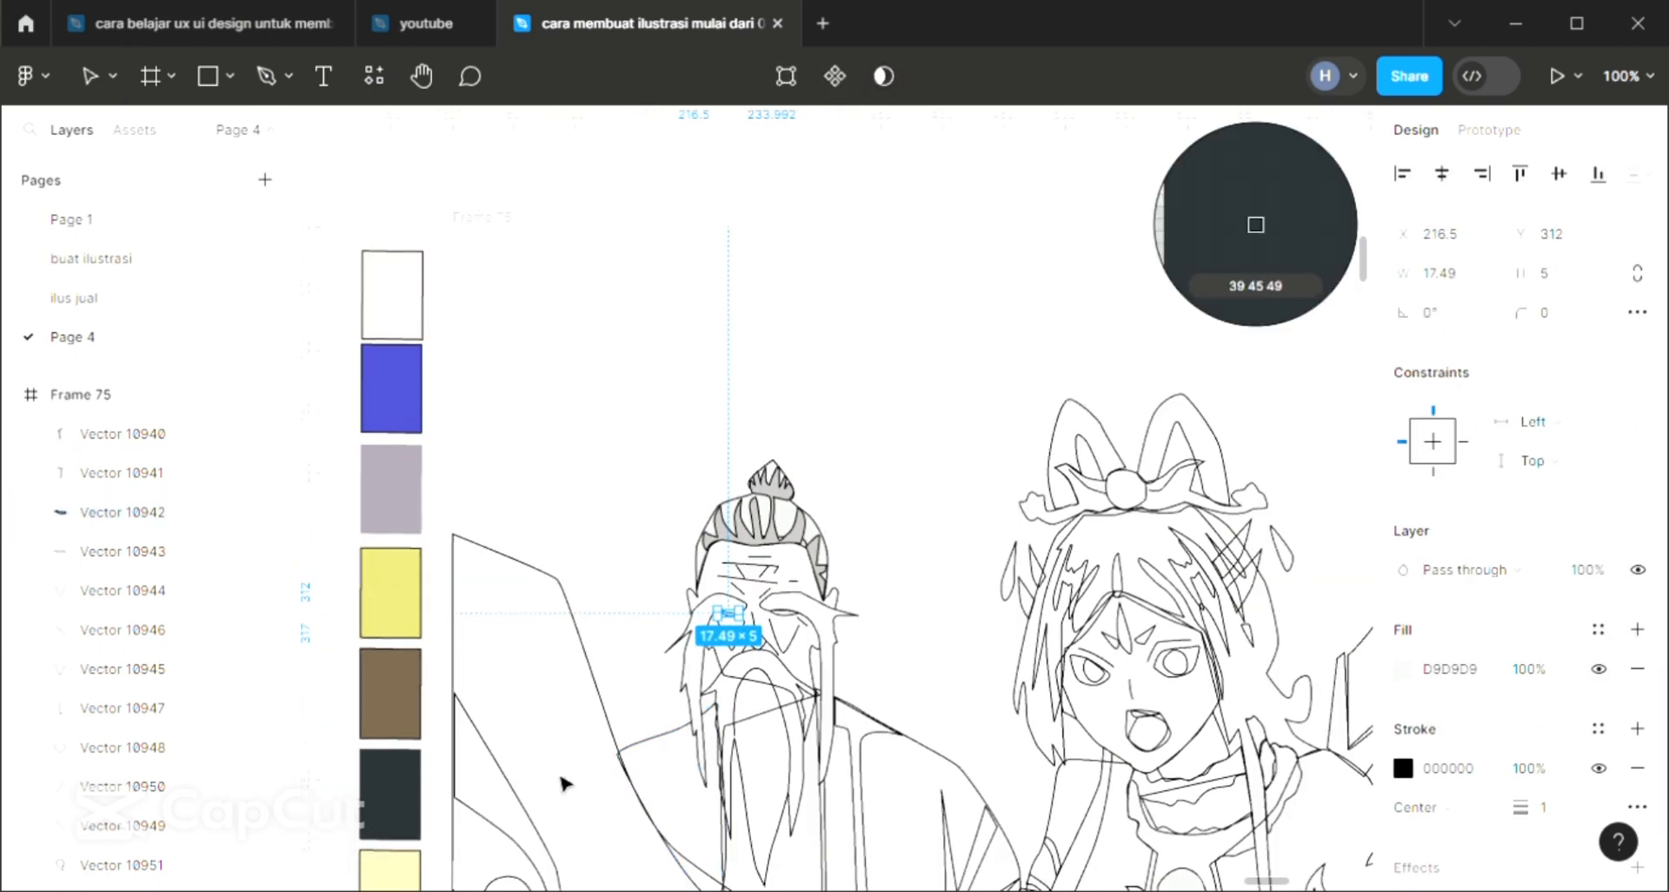
left_click(390, 793)
scroll(963, 529, "up", 2)
Fill the old man's right-hand eye with the dark slate swatch colour, RGB 39 45 49.
left_click(806, 618)
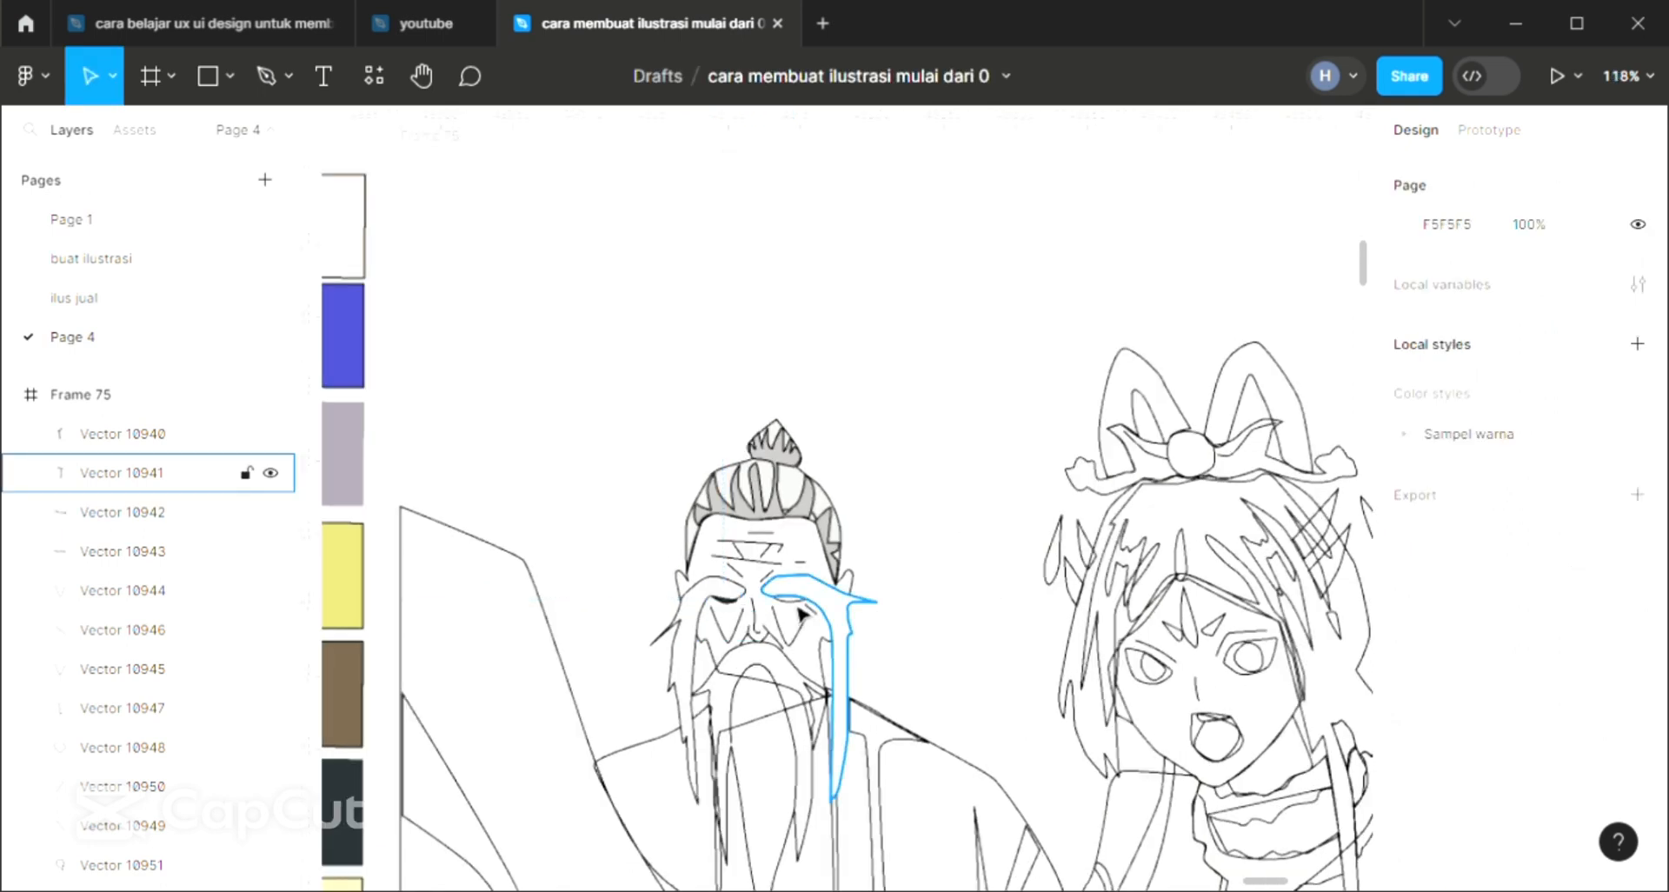
left_click(805, 617)
left_click(1069, 441)
left_click(121, 551)
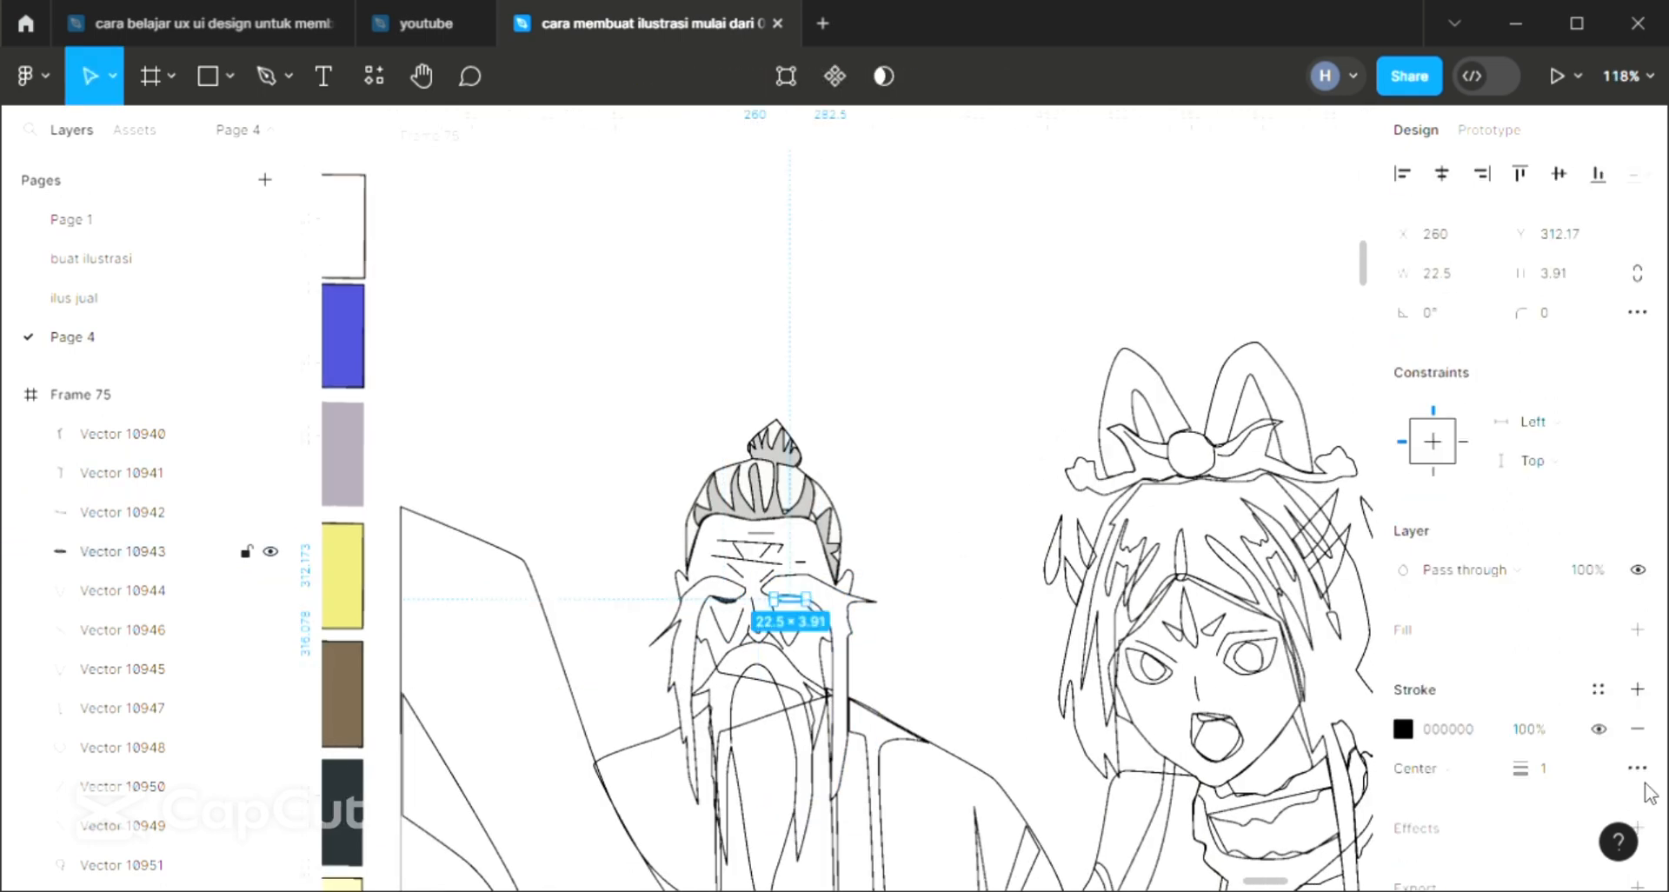
left_click(1636, 629)
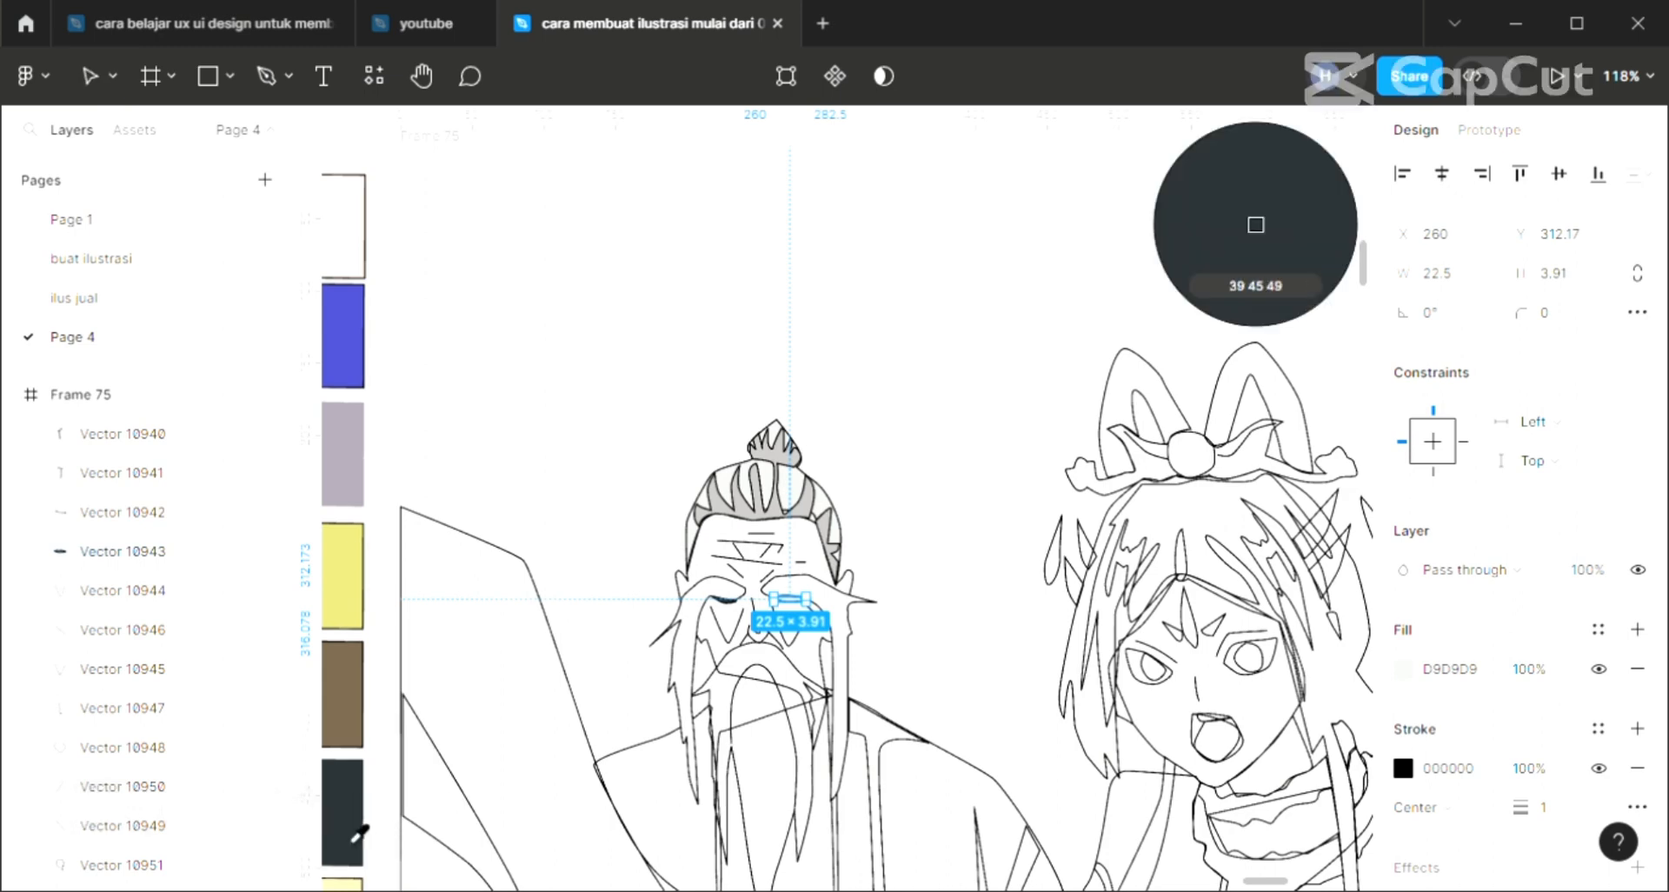
left_click(549, 543)
Fill the old man's face shape with the skin tone FCEBE2 sampled from the palette and send it to the back.
left_click(122, 865)
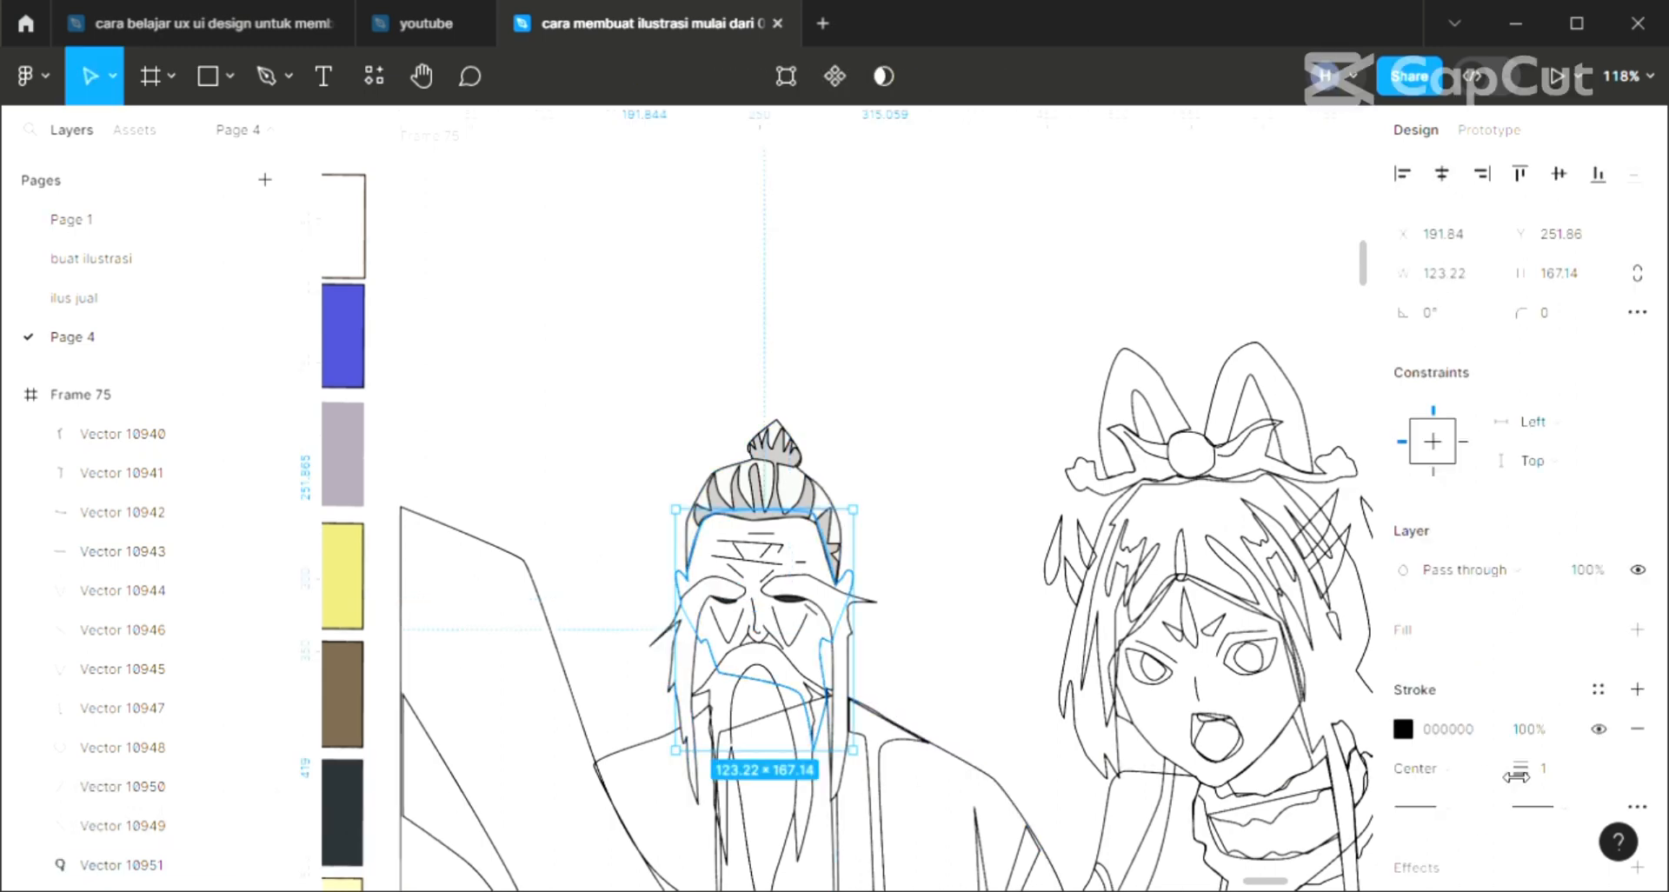
left_click(1636, 629)
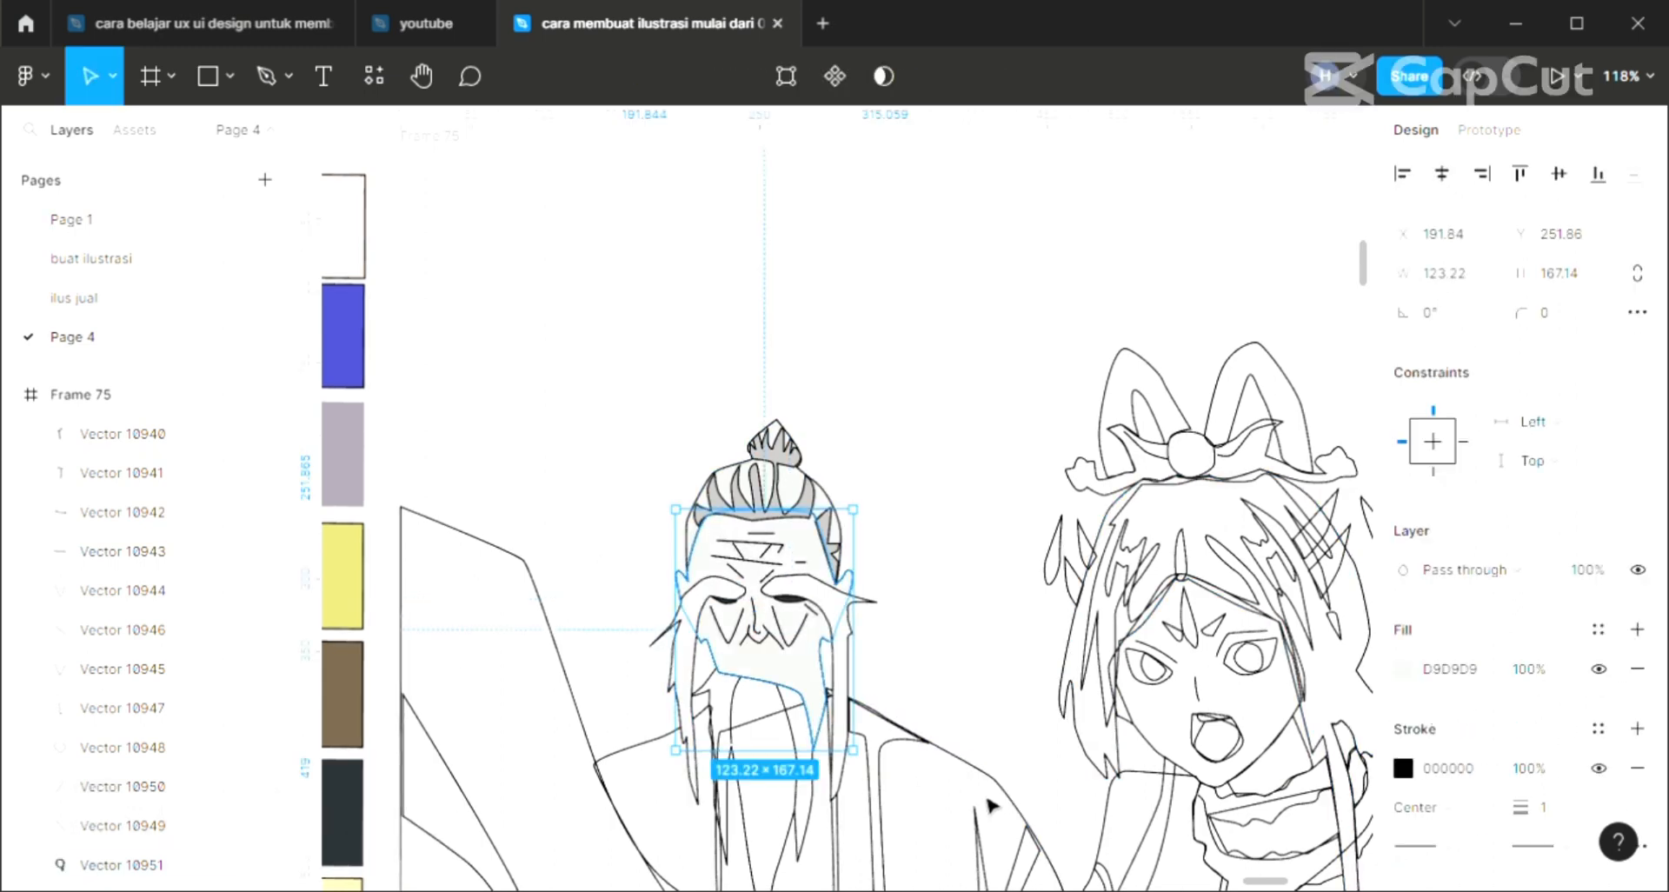
key("[")
key("i")
left_click(349, 239)
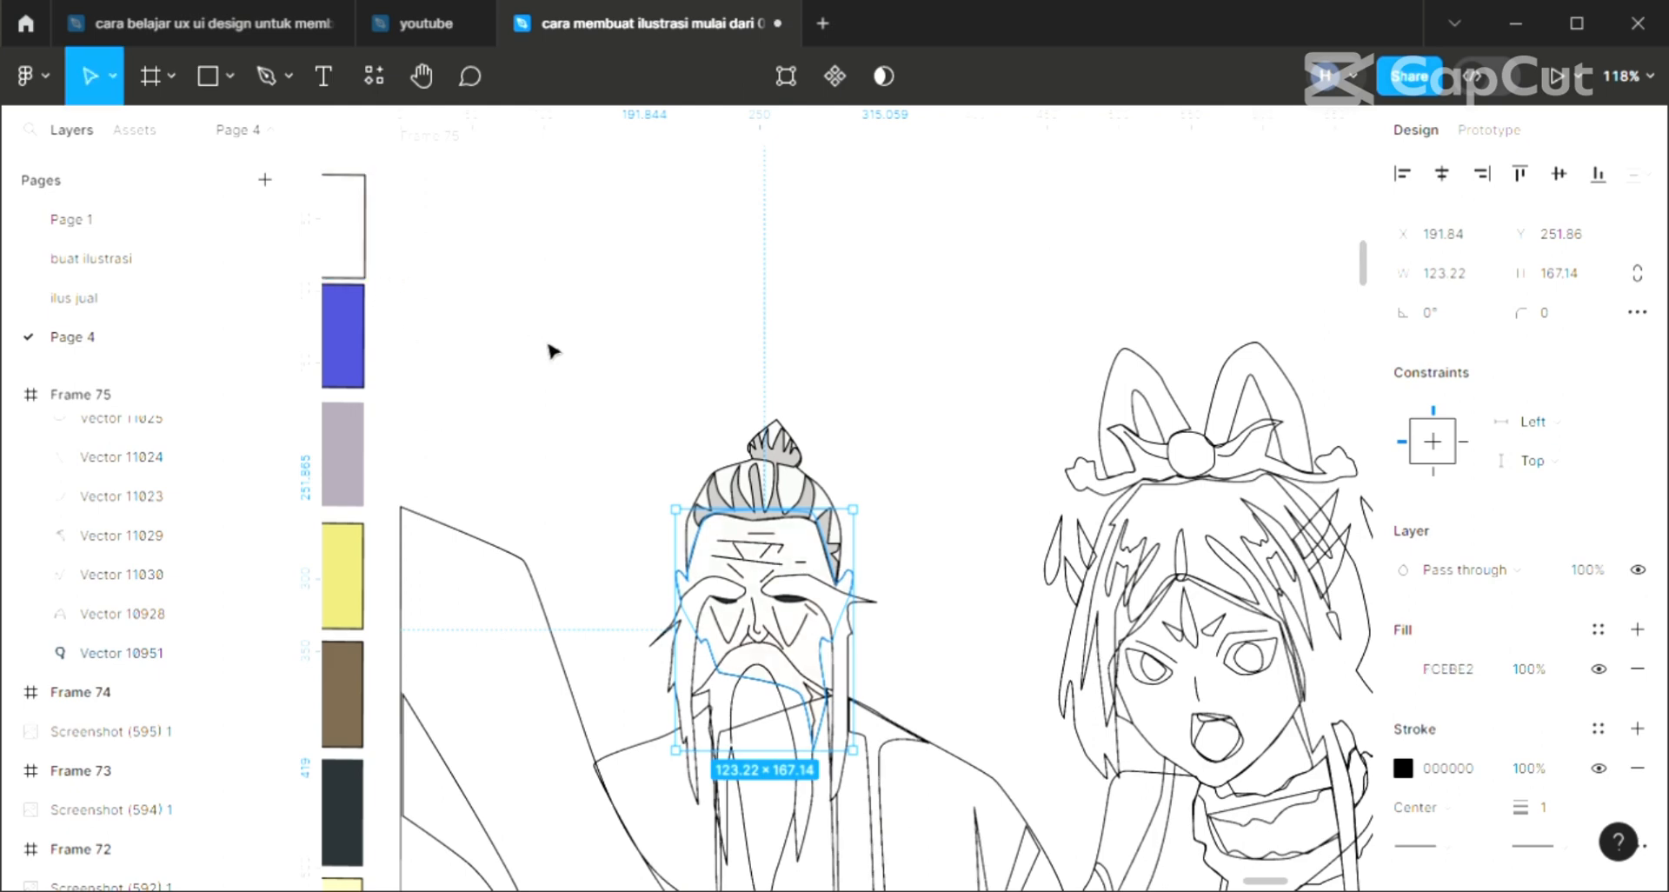
left_click(564, 389)
Fill the old man's long beard shape with sampled white, FFFFFF, and send it to the back.
left_click(740, 711)
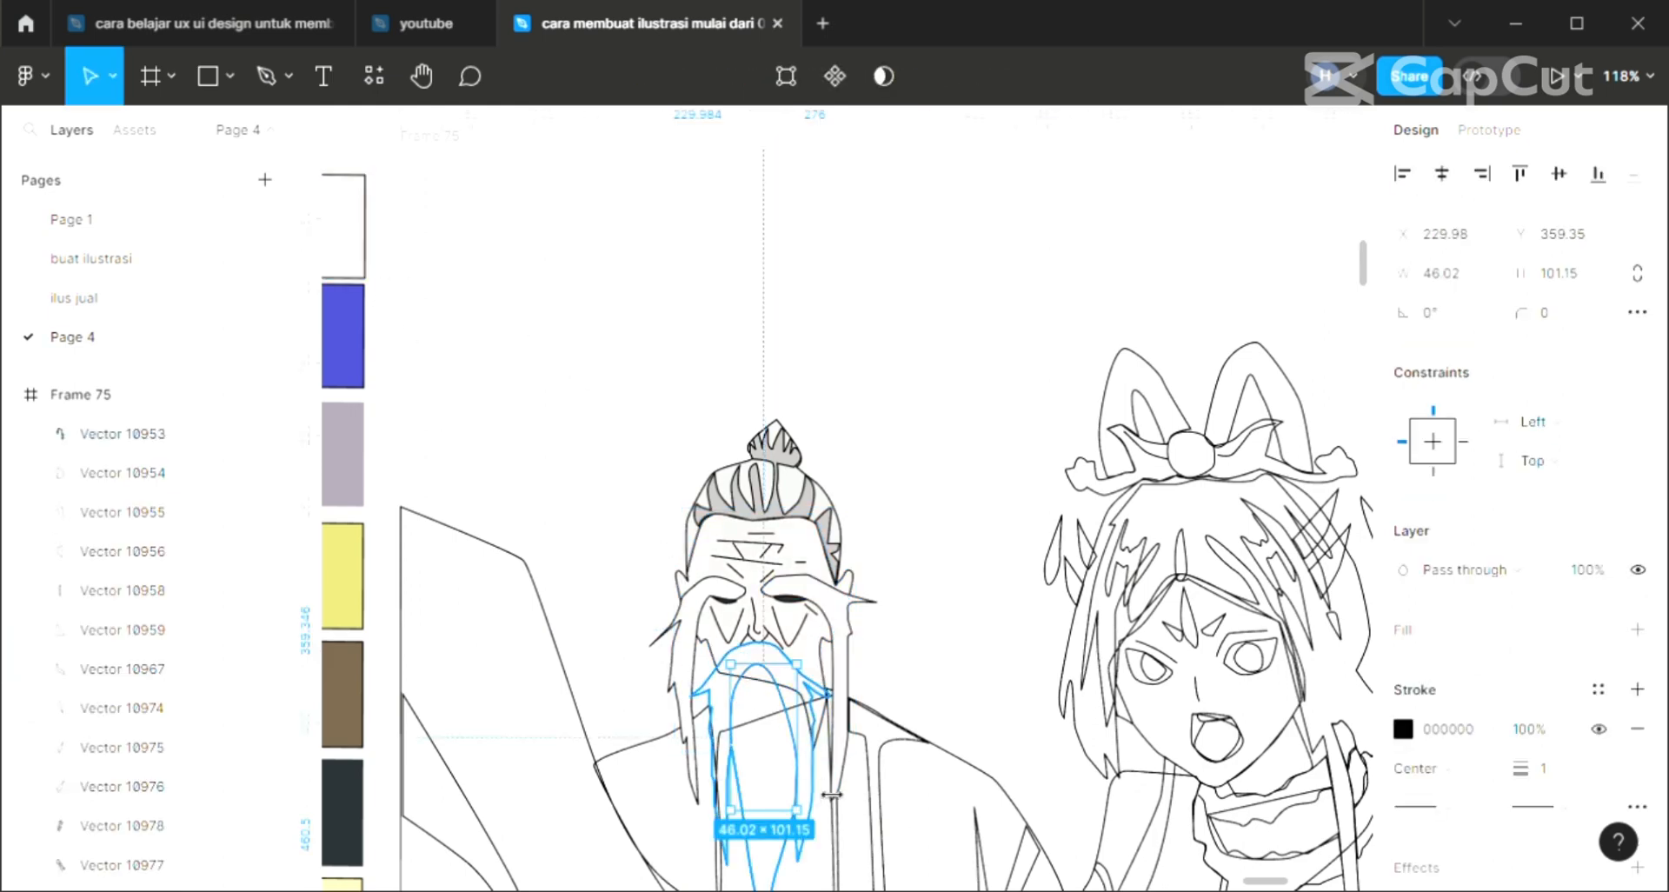
left_click(1637, 631)
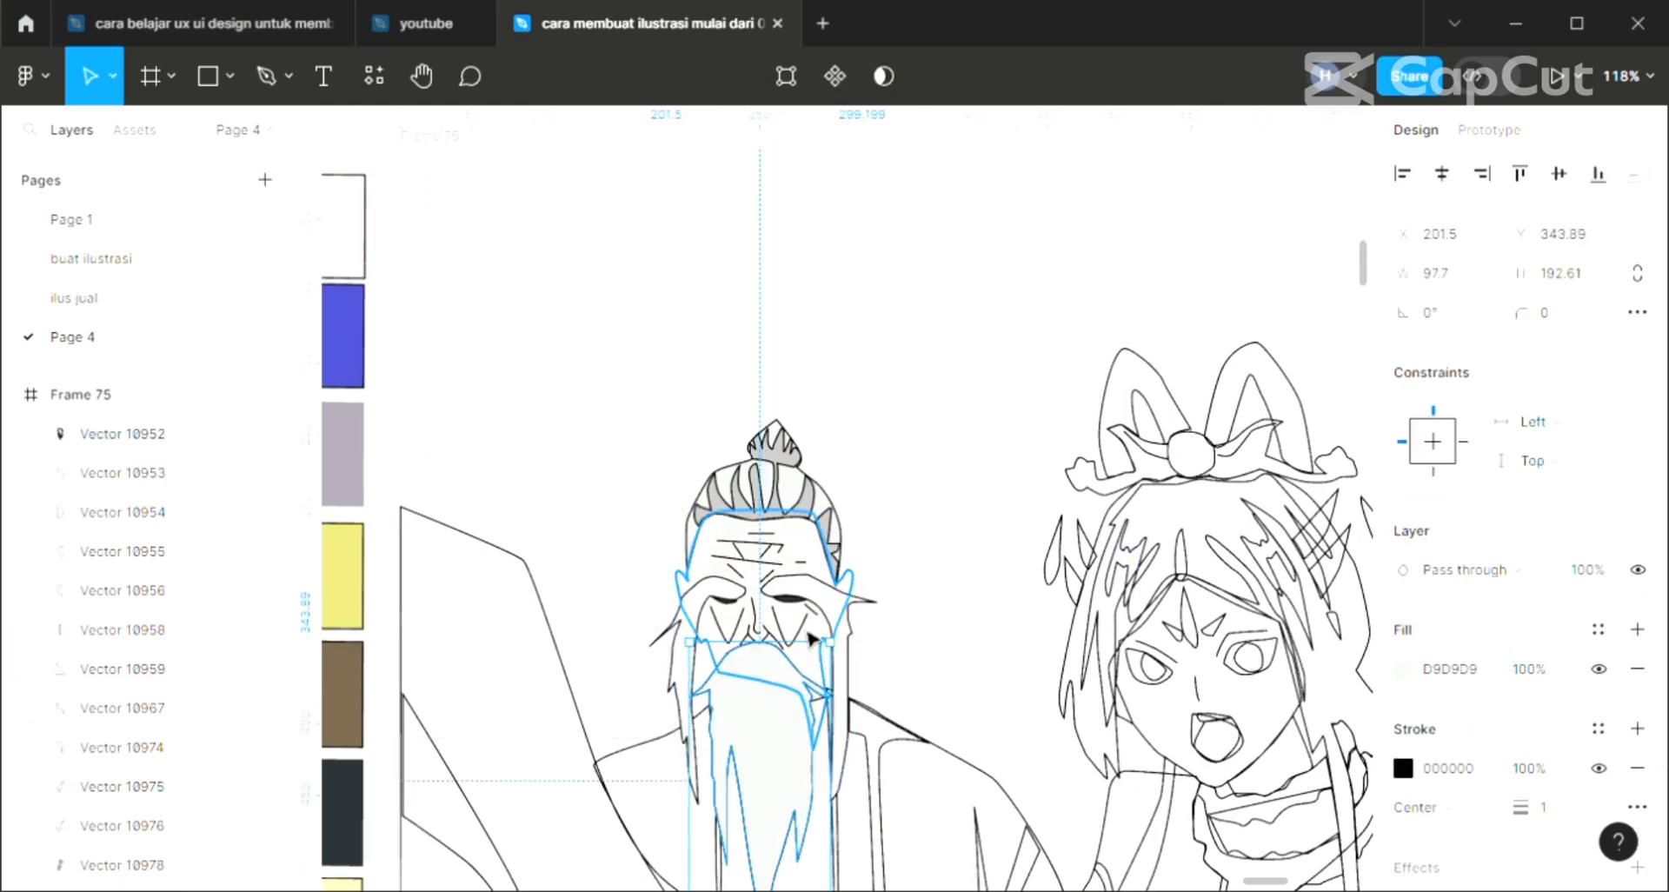
key("i")
left_click(828, 608)
key("[")
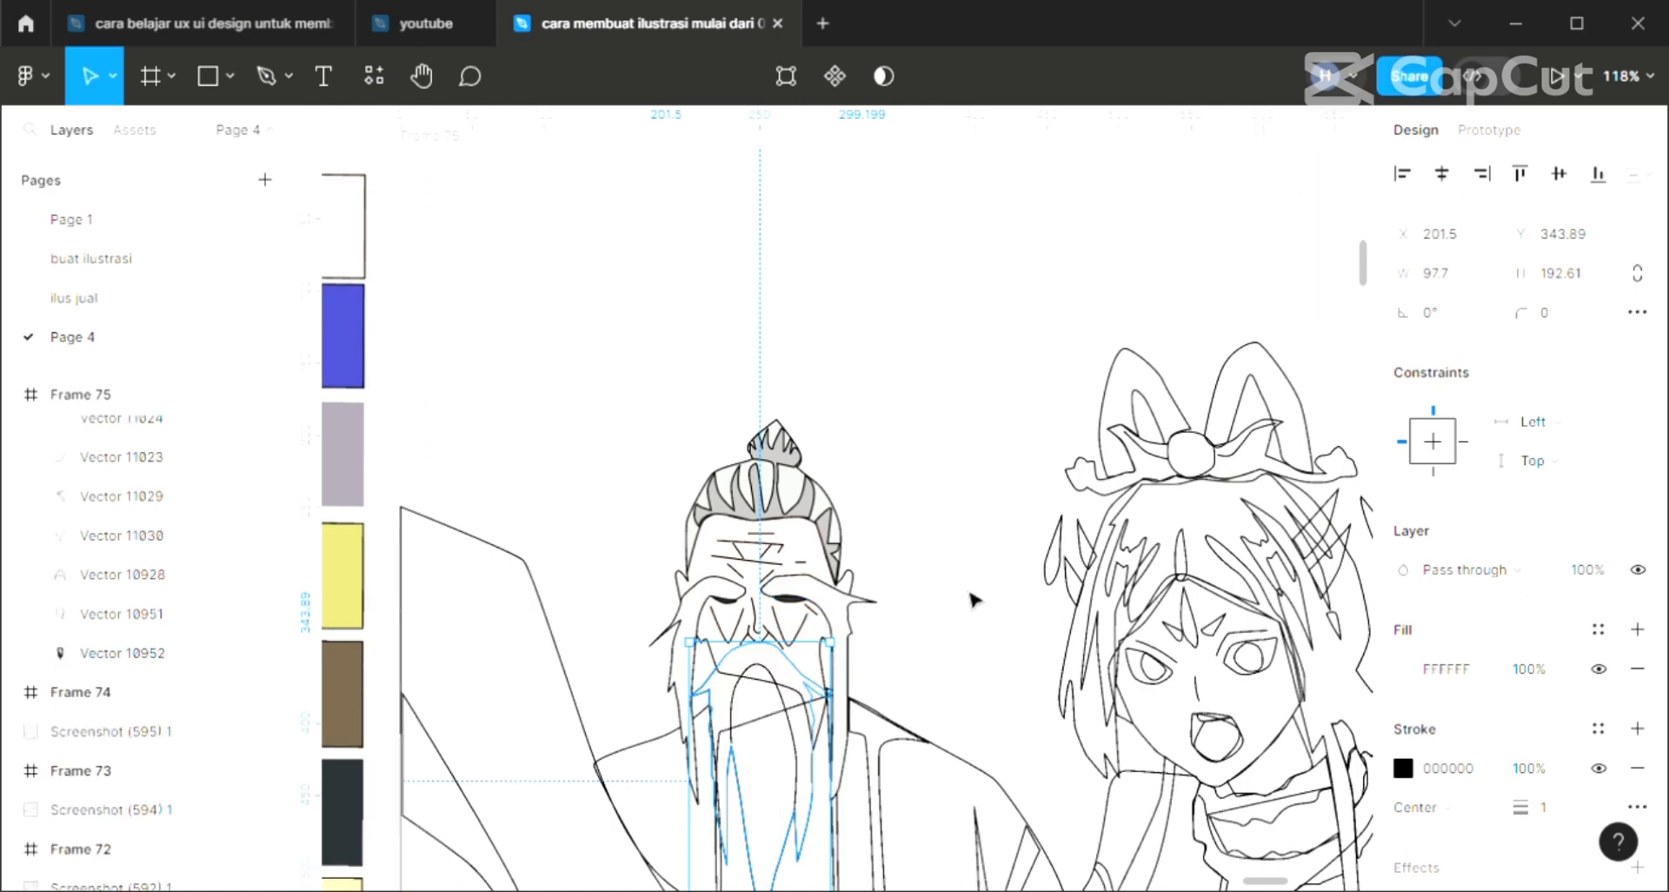
left_click(965, 615)
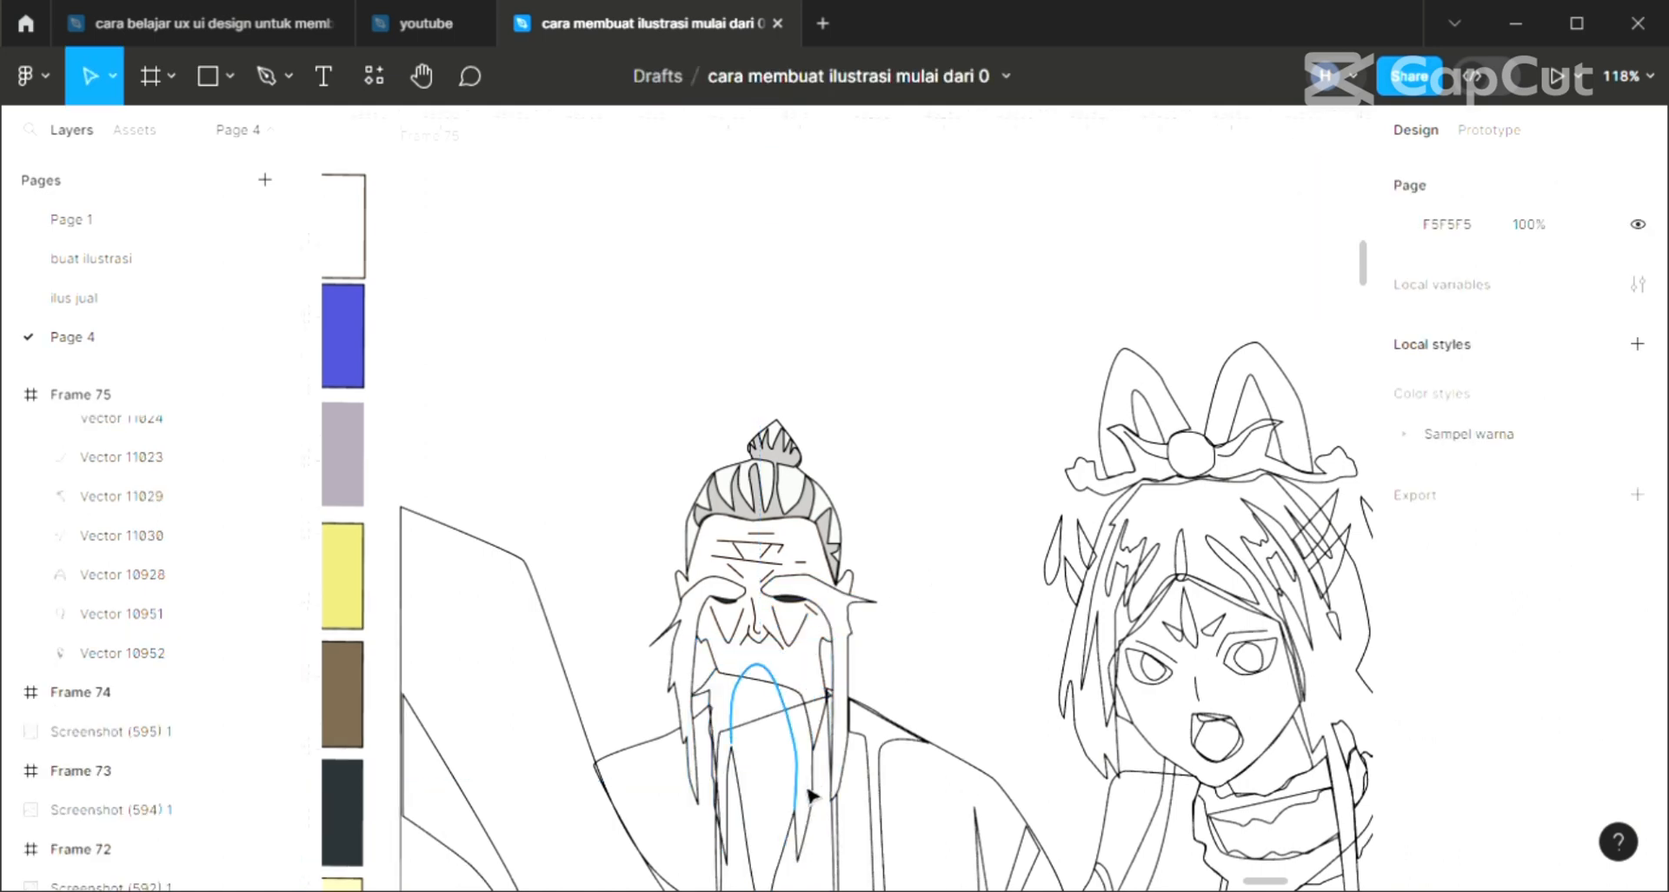
Bring the white beard shape in front of the face and robe lines.
left_click(753, 826)
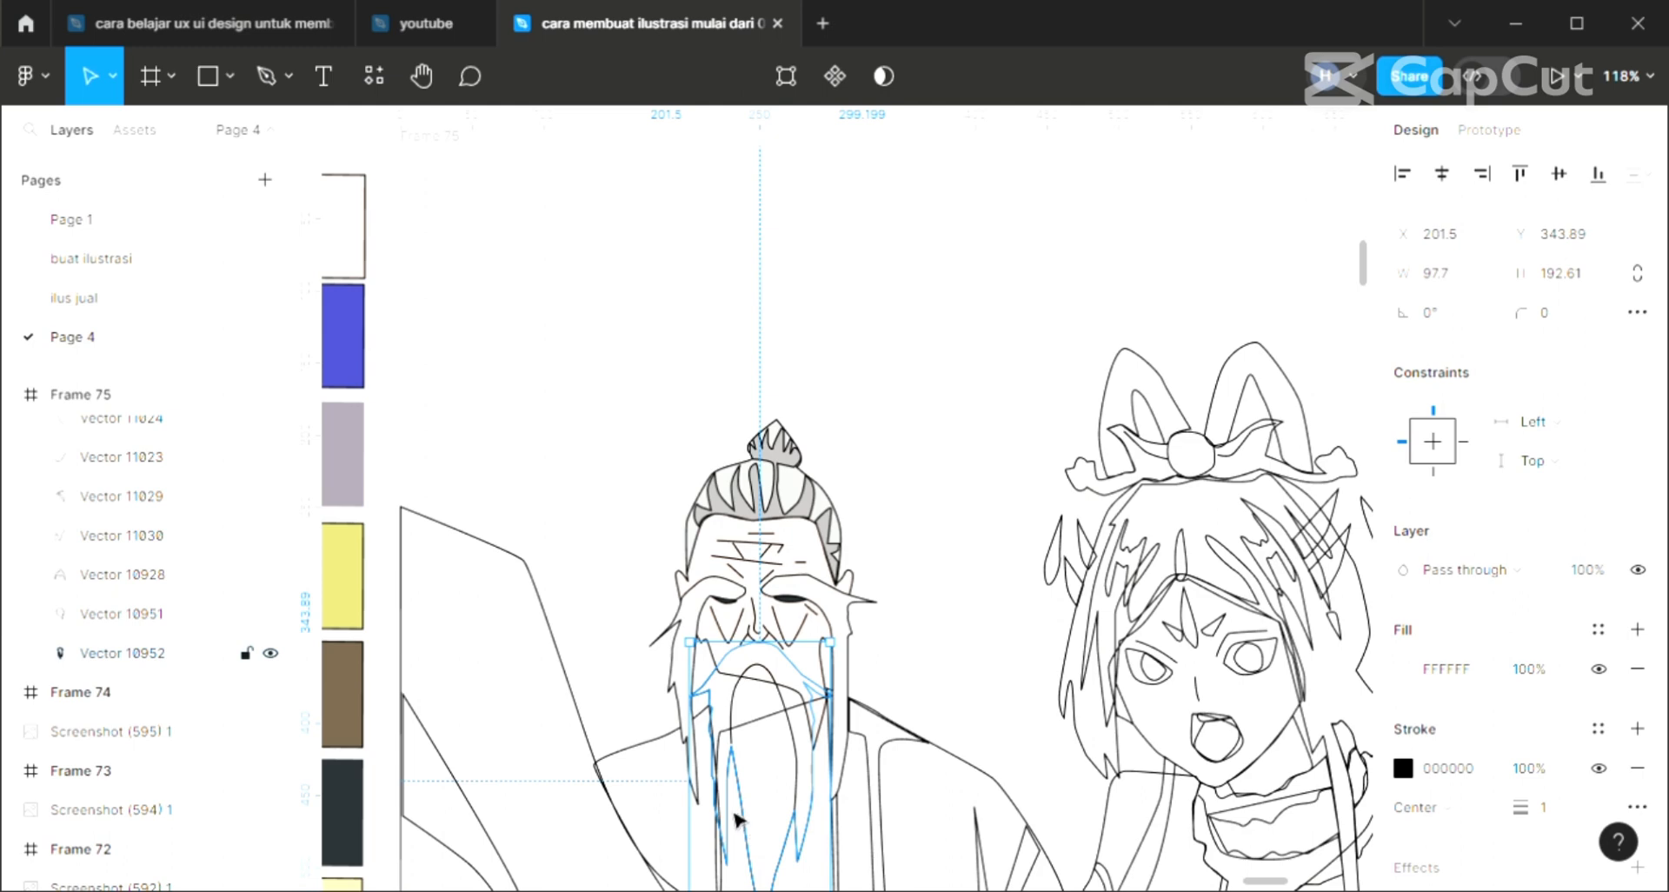
key("]")
left_click(995, 500)
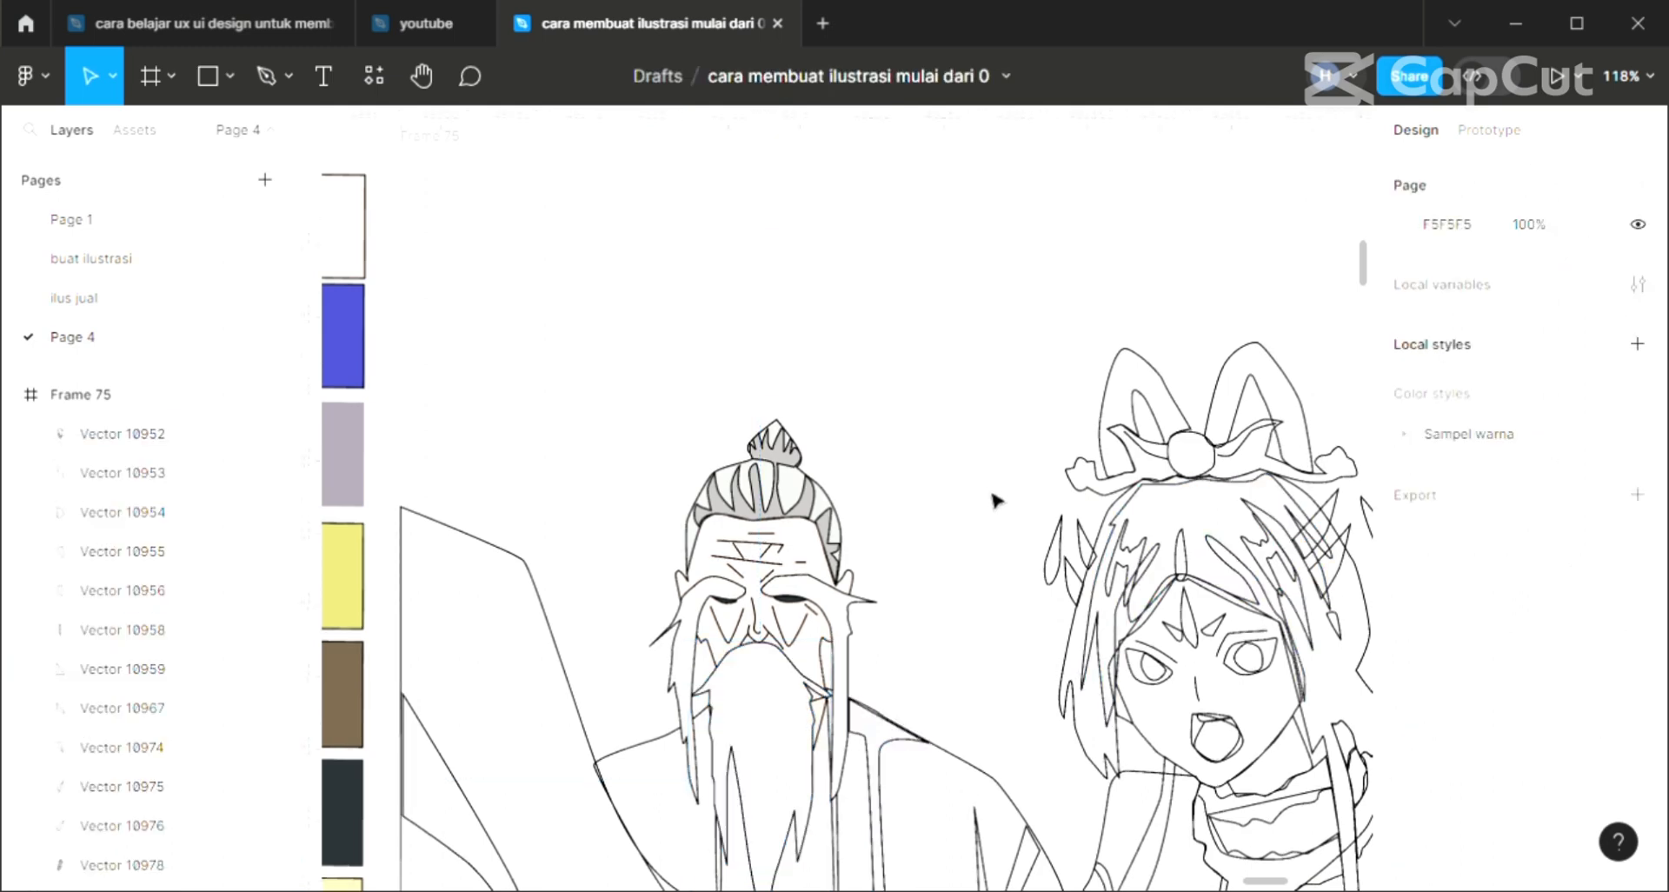
Send the inner arched curve of the beard behind the white beard shape.
scroll(682, 860, "down", 2)
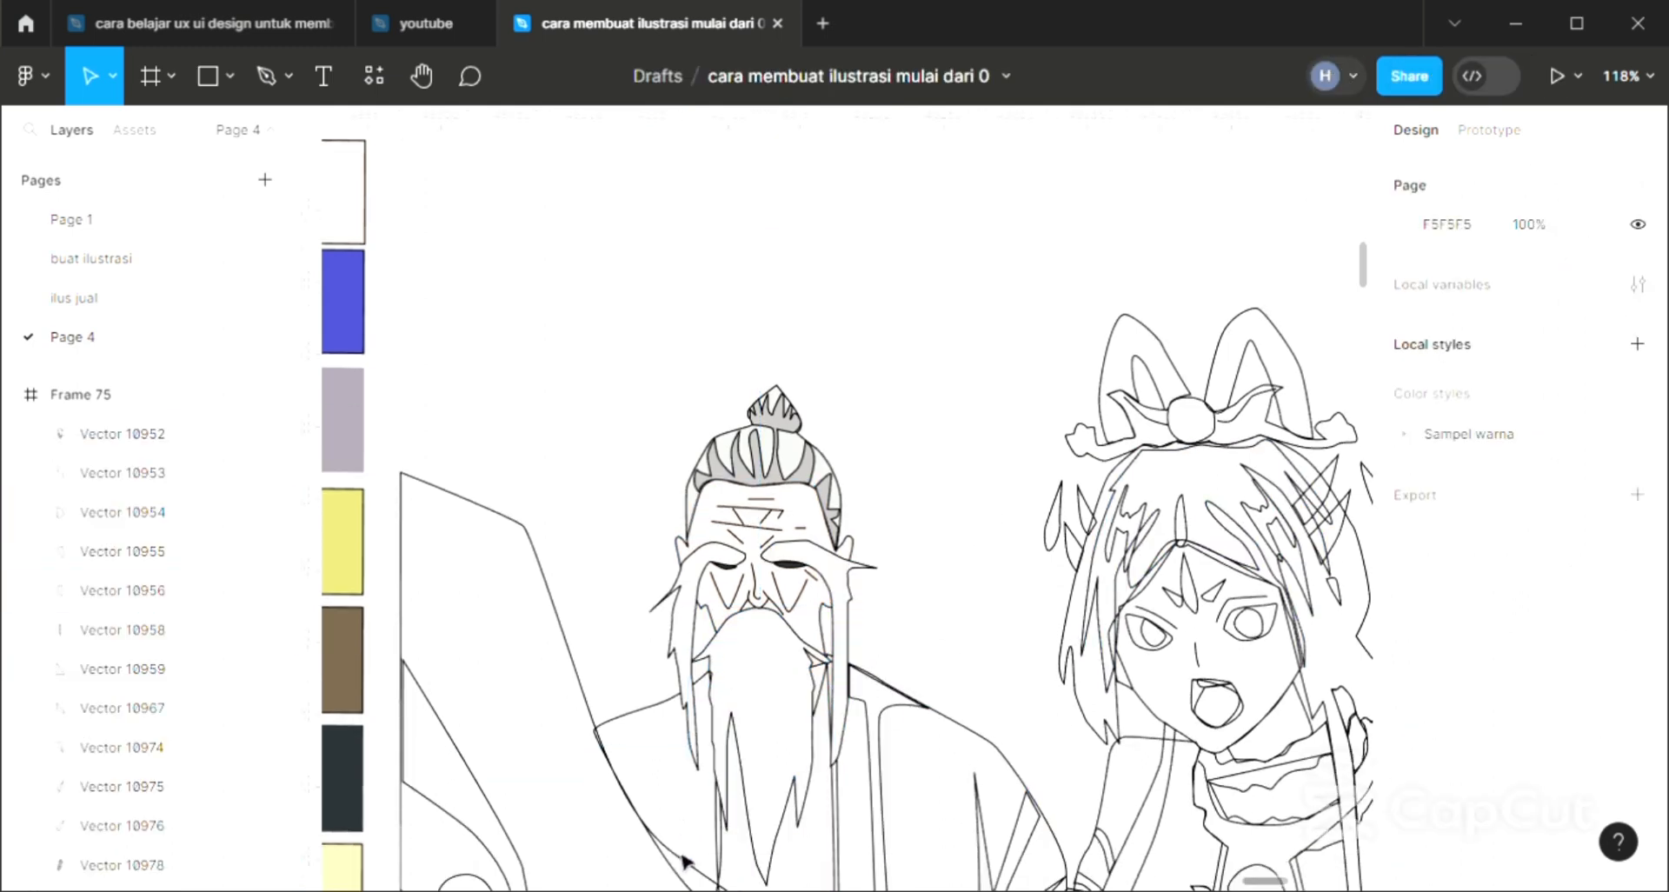
scroll(682, 861, "down", 2)
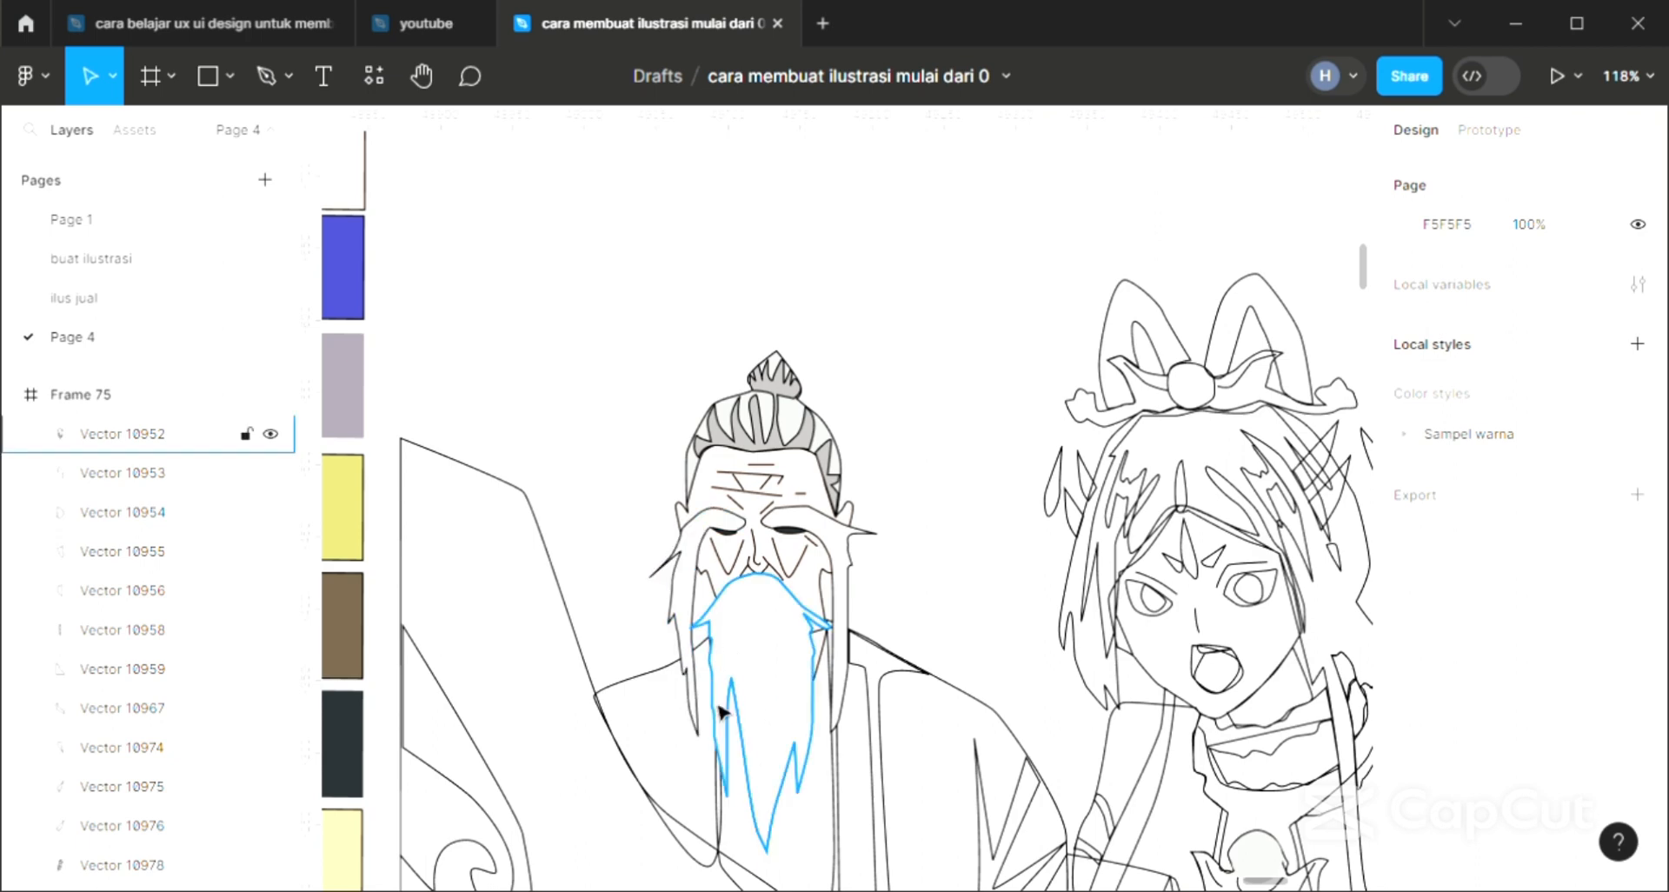
left_click(789, 675)
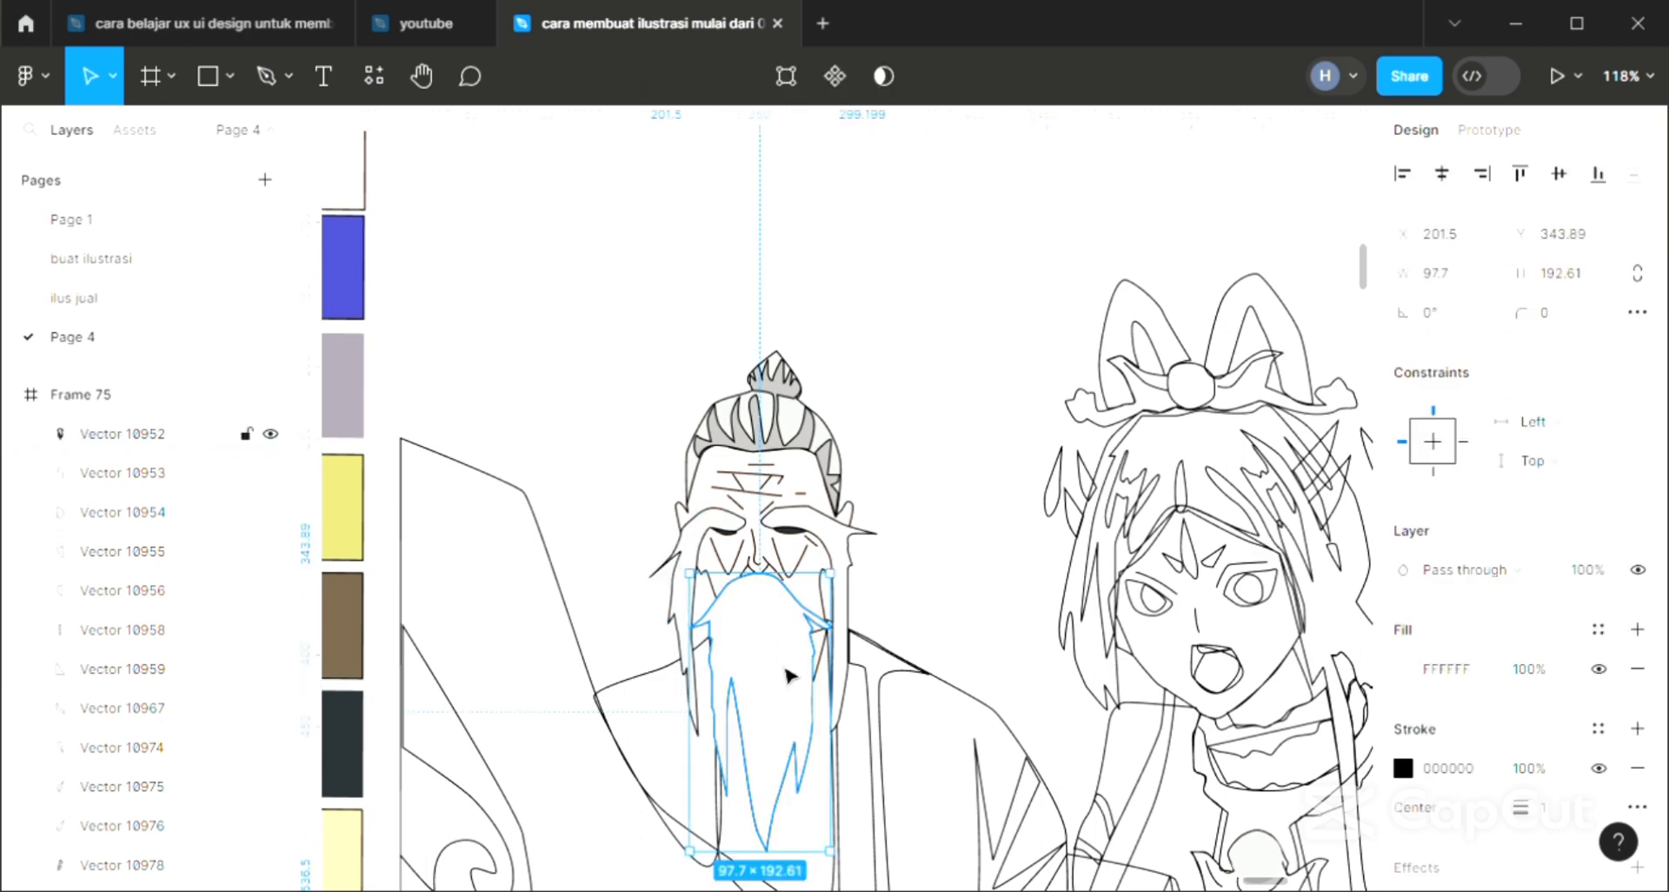
left_click(121, 472)
scroll(139, 534, "down", 10)
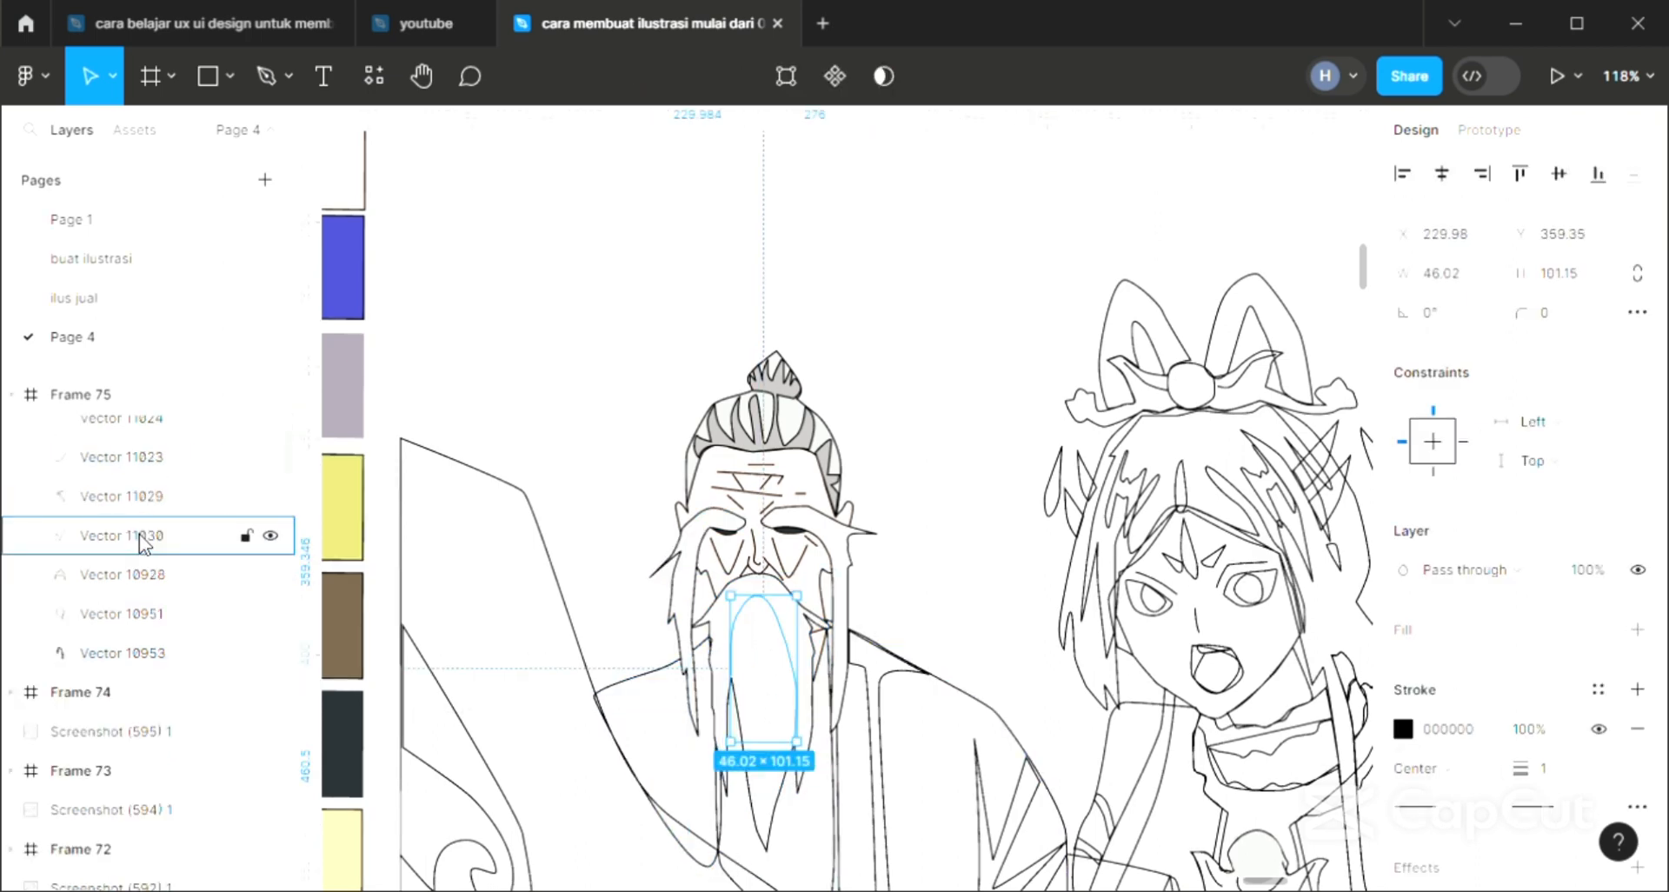
left_click(973, 405)
Fill the robe's left-hand shoulder panel beside the beard with the dark slate swatch colour, RGB 39 45 49.
scroll(976, 656, "down", 2)
scroll(869, 669, "down", 2)
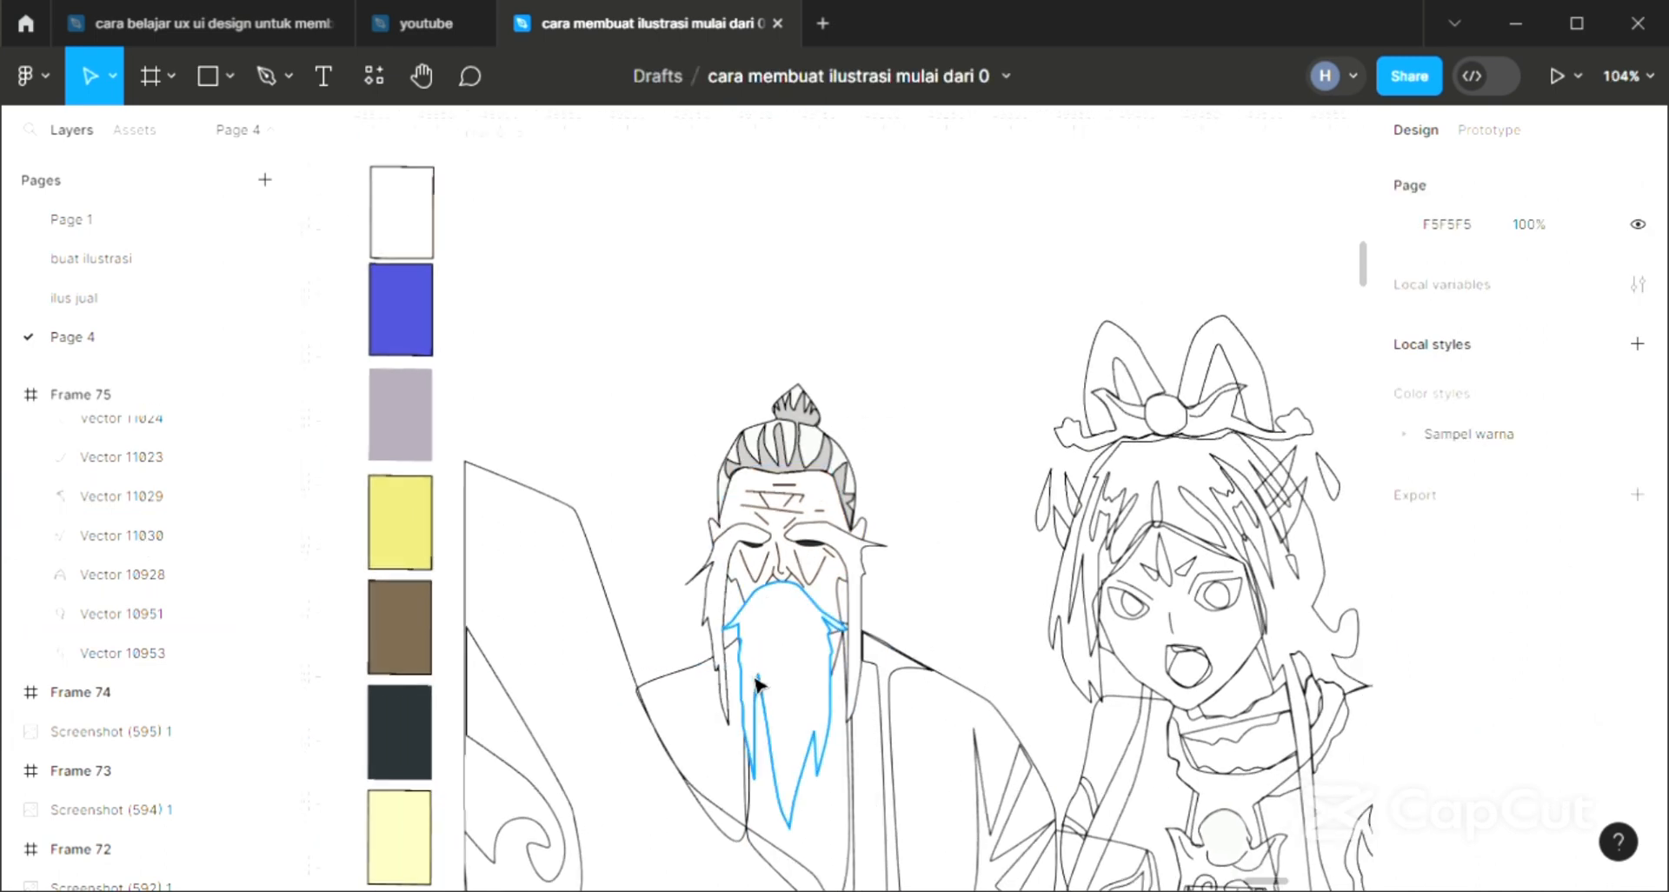
left_click(682, 683)
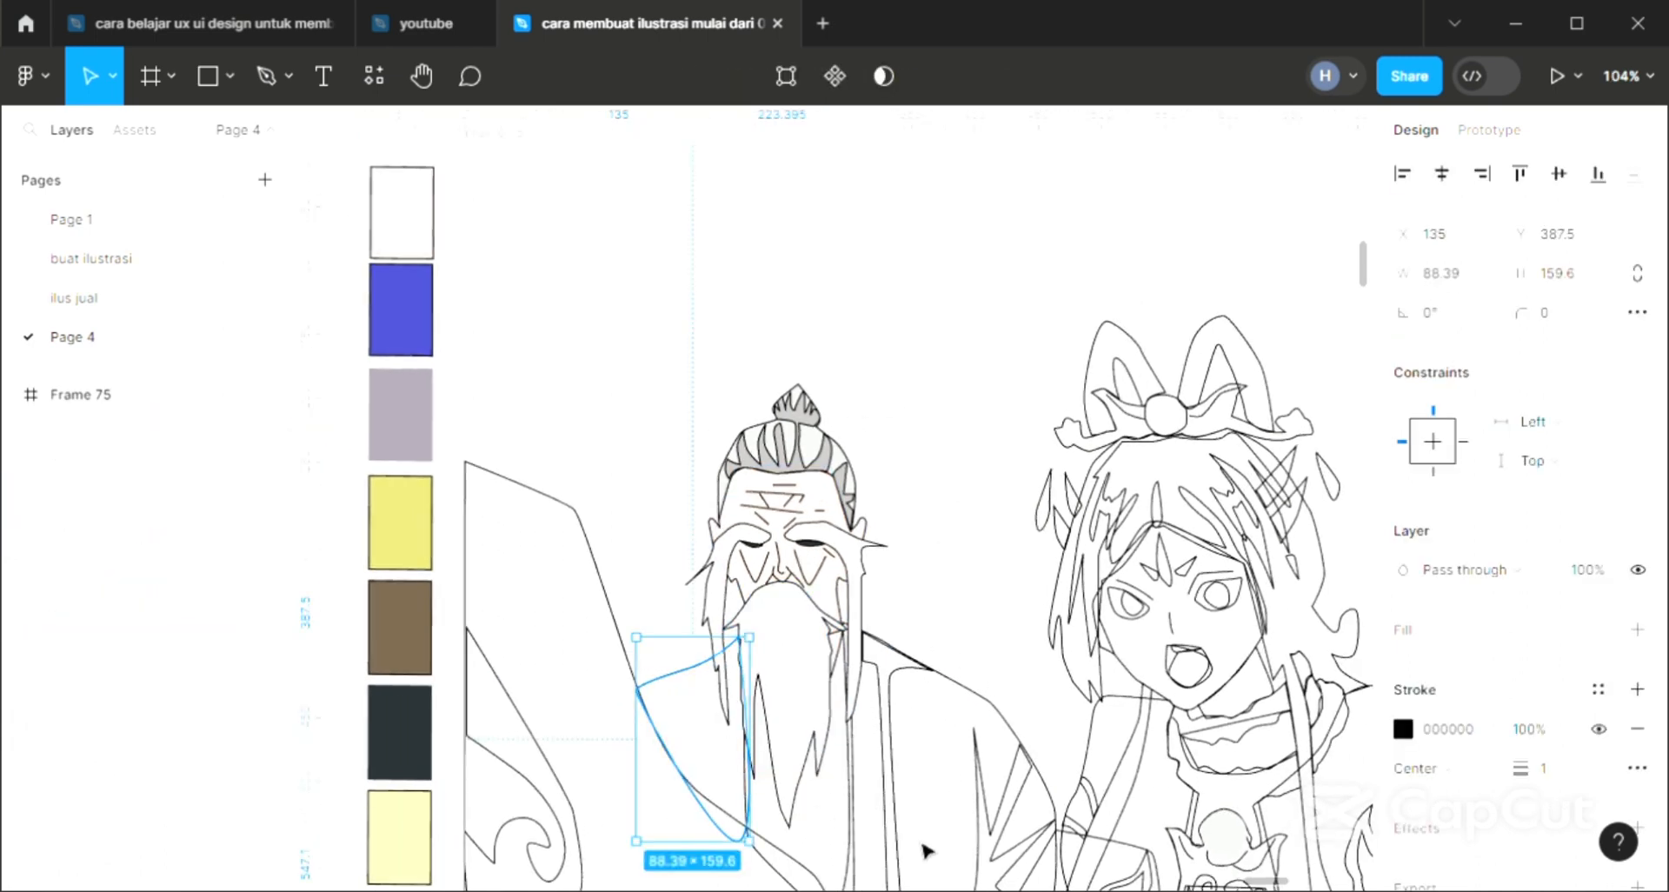
left_click(1637, 629)
key("i")
scroll(409, 739, "down", 2)
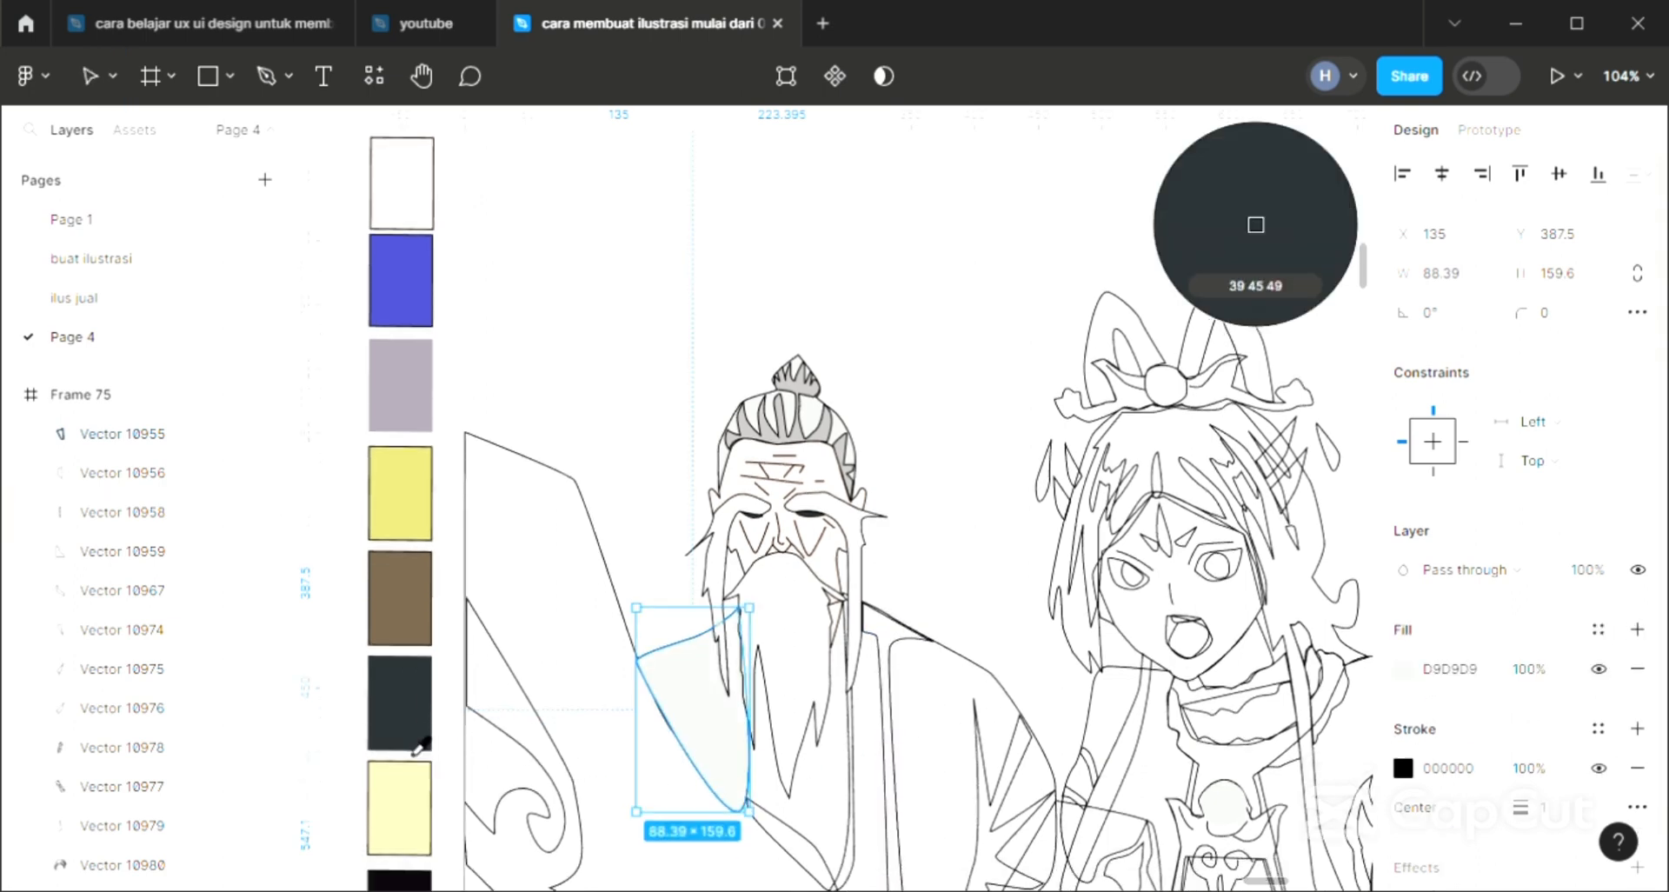
left_click(414, 682)
key("Escape")
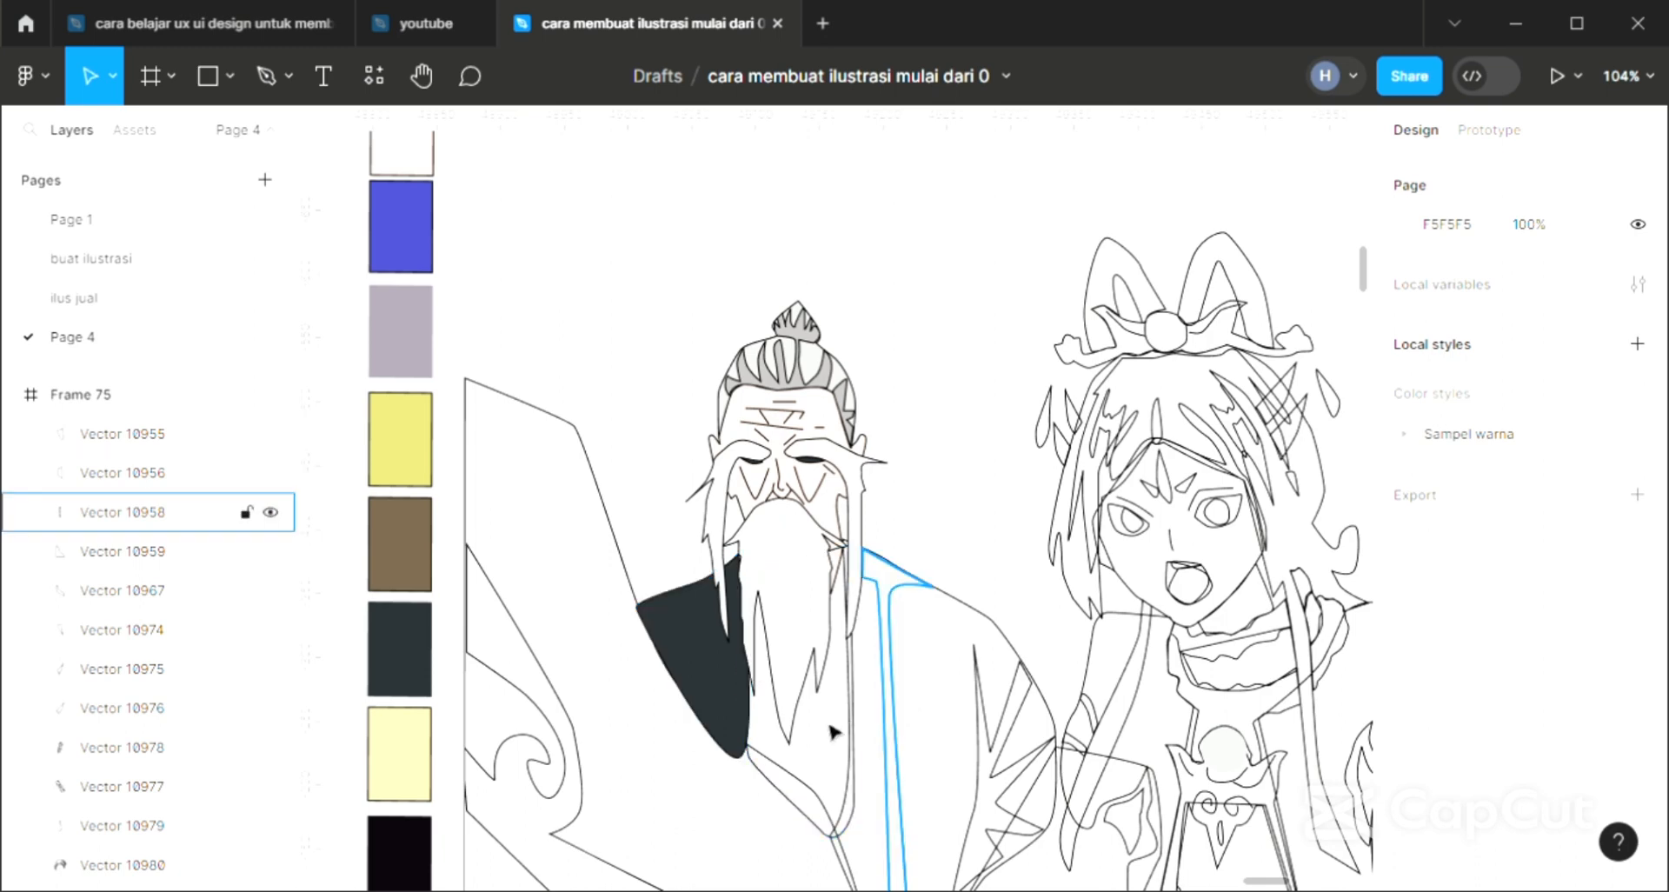
Fill the inner robe panel beneath the old man's beard with the yellow palette colour and send it to the back.
left_click(794, 794)
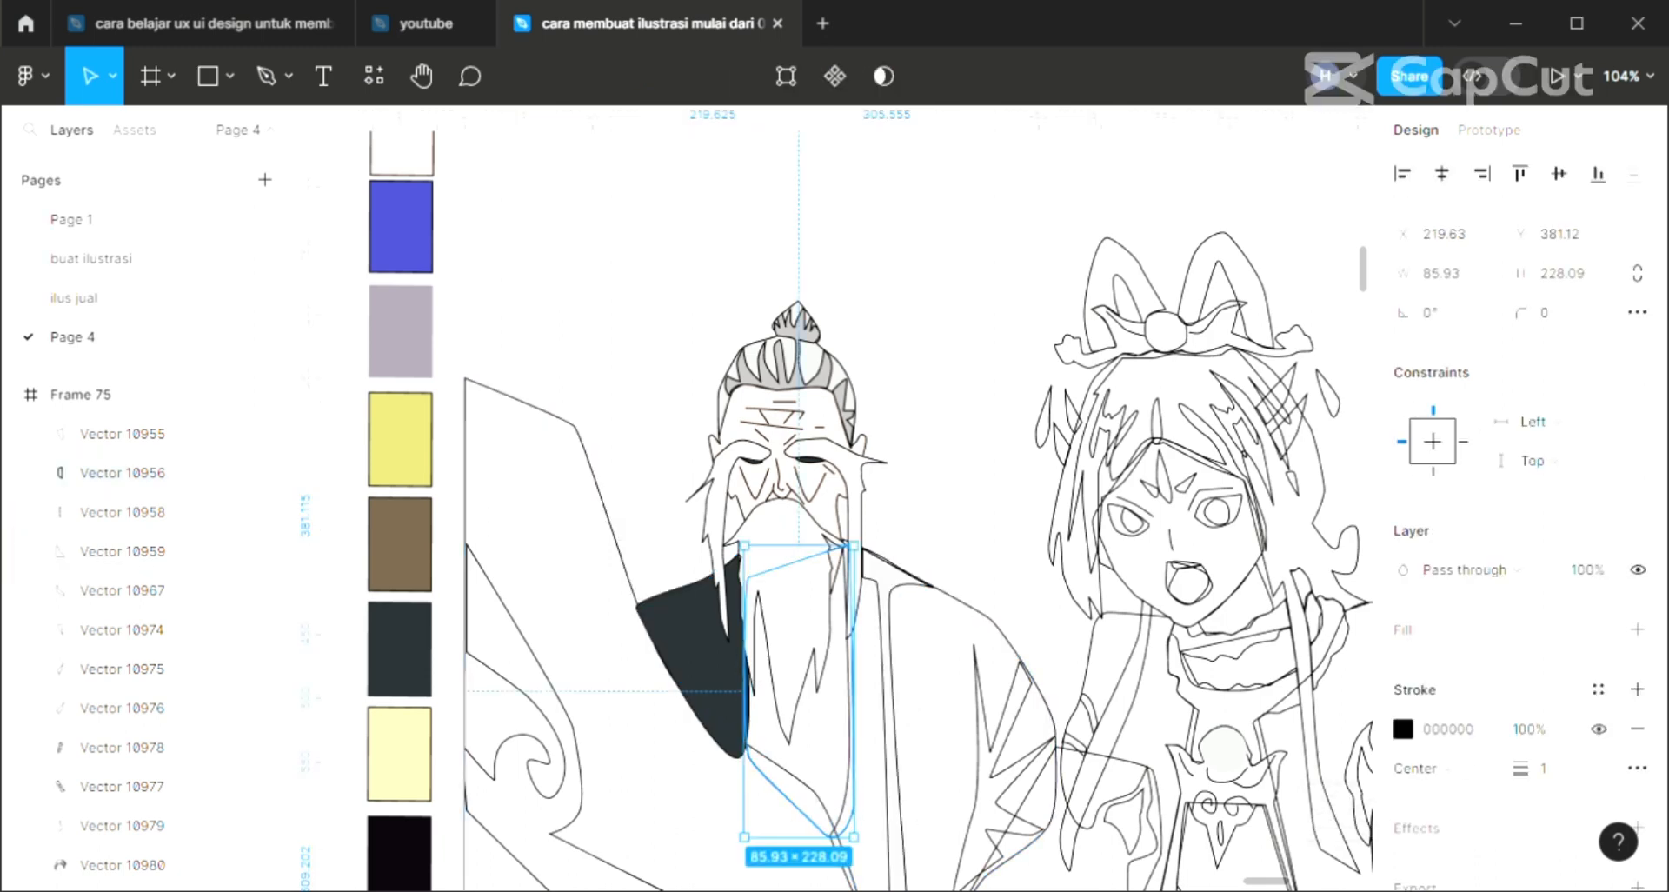
left_click(1637, 629)
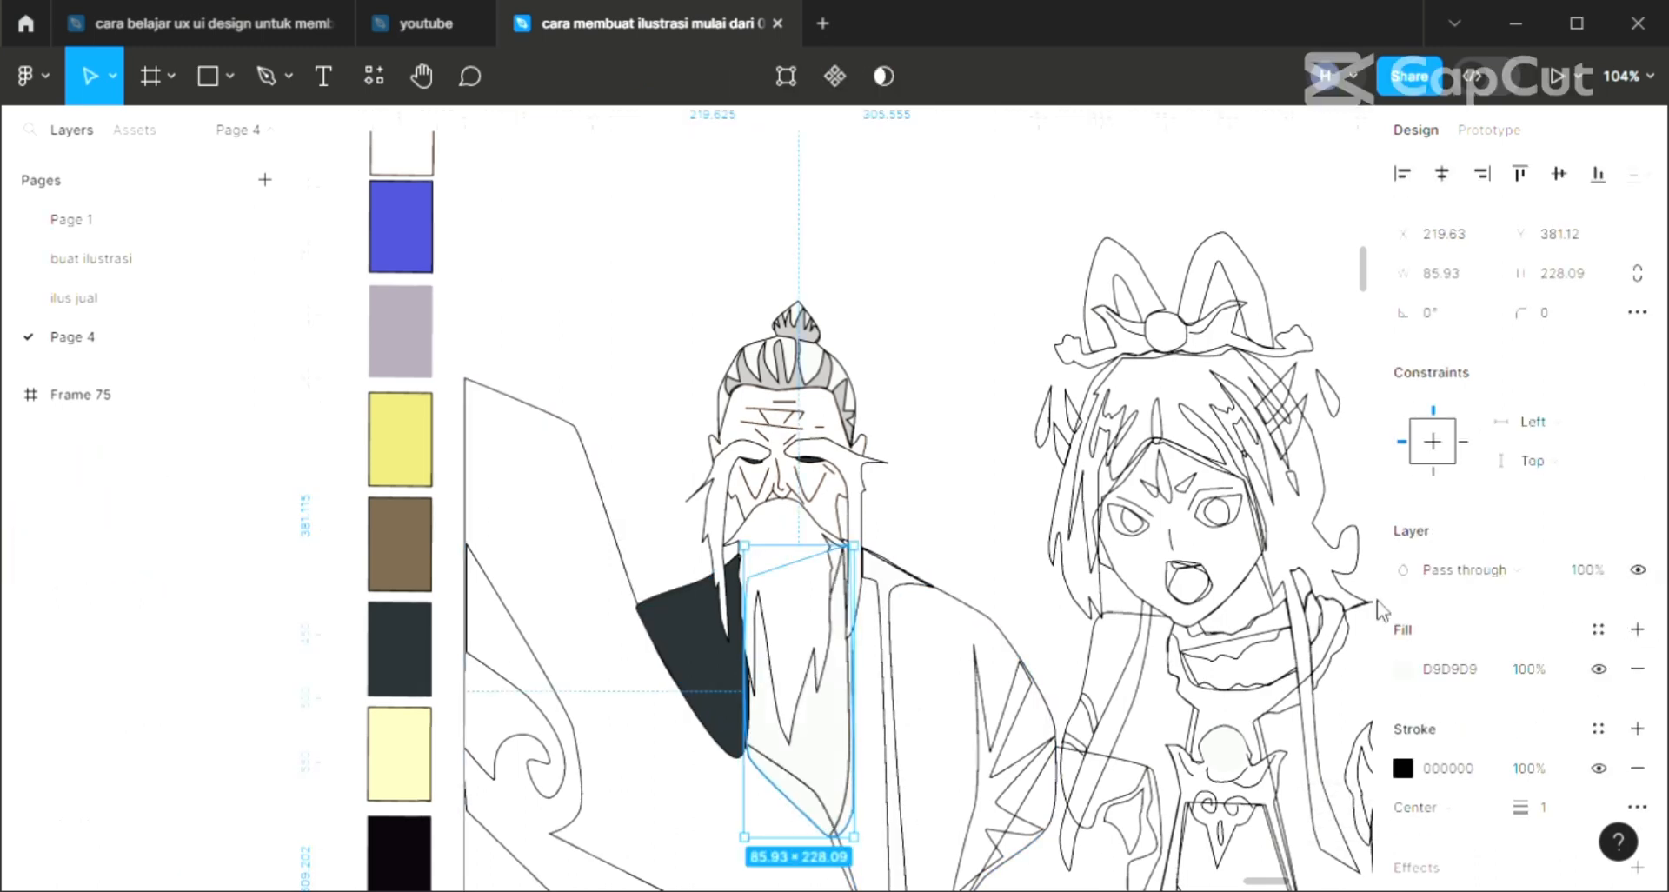
key("i")
left_click(395, 440)
key("Escape")
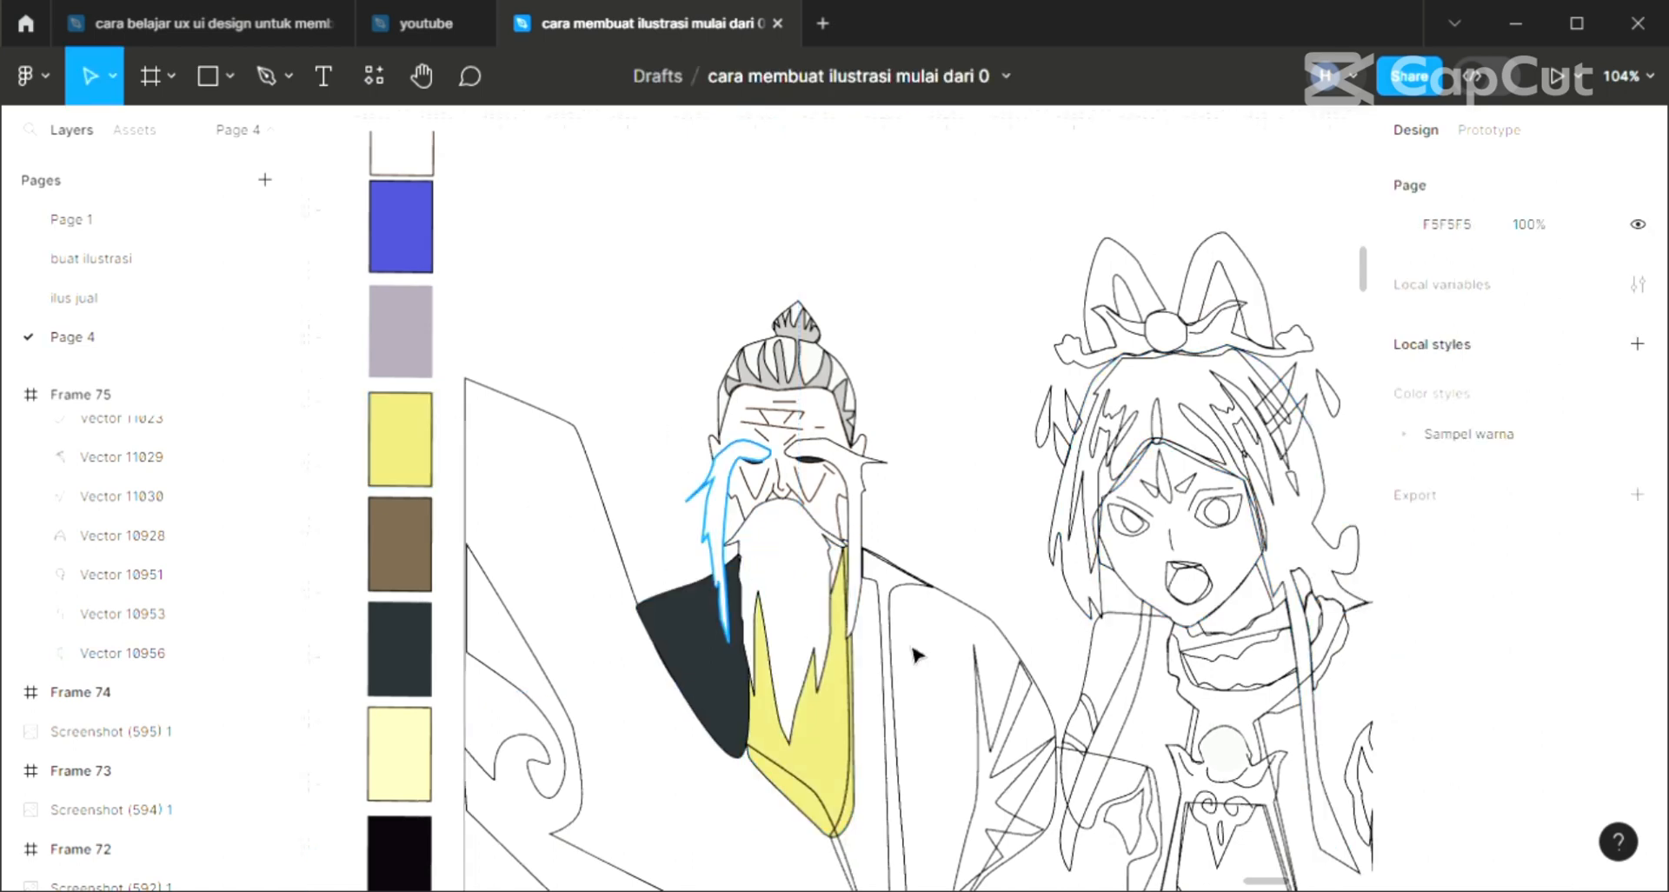
Fill the robe's collar band beside the old man's beard with the near-black palette colour, 0B060C.
left_click(899, 663)
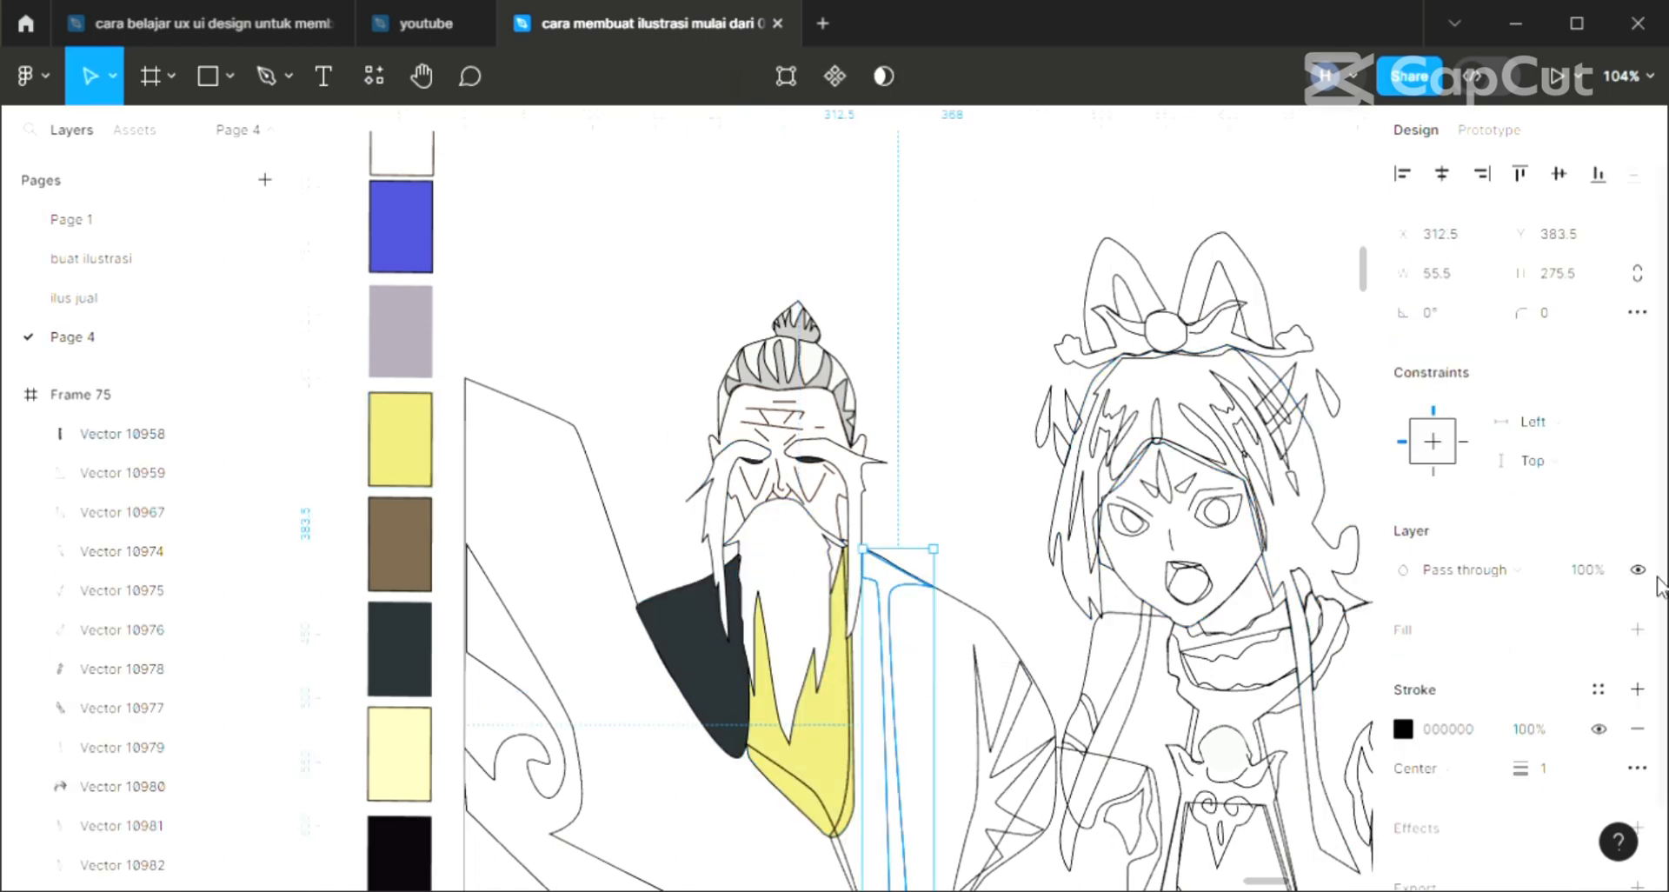
left_click(1637, 629)
key("i")
left_click(399, 851)
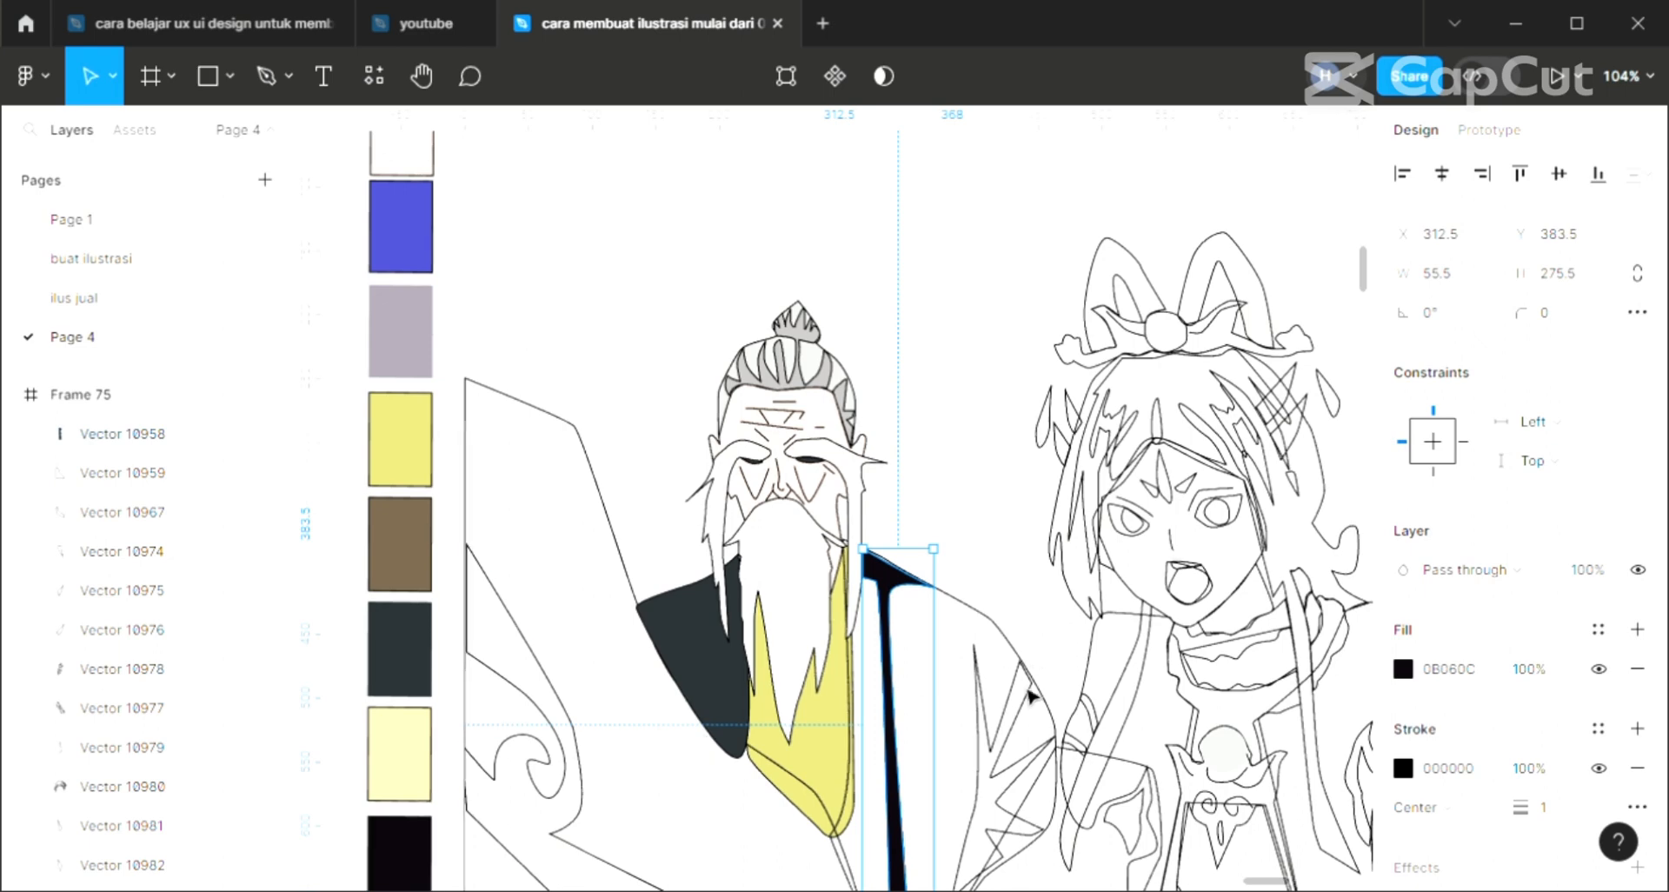
Fill the jagged fold shadows on the old man's right-hand sleeve with the near-black palette colour, 0B060C.
left_click(1022, 710)
scroll(1021, 710, "down", 1)
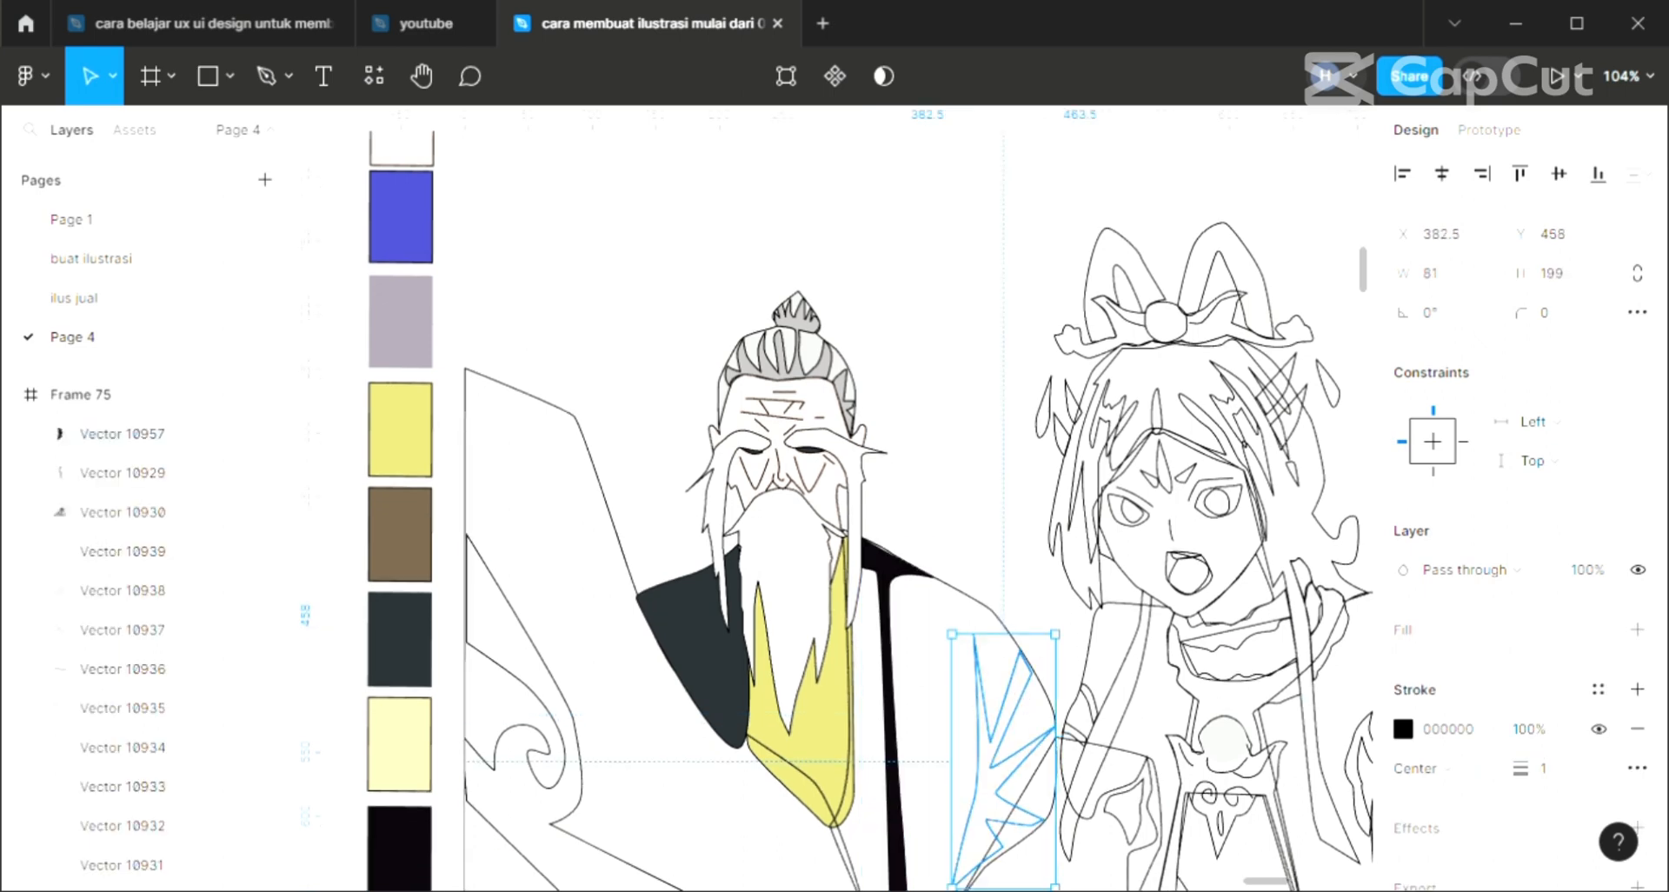
left_click(1637, 629)
key("i")
left_click(399, 847)
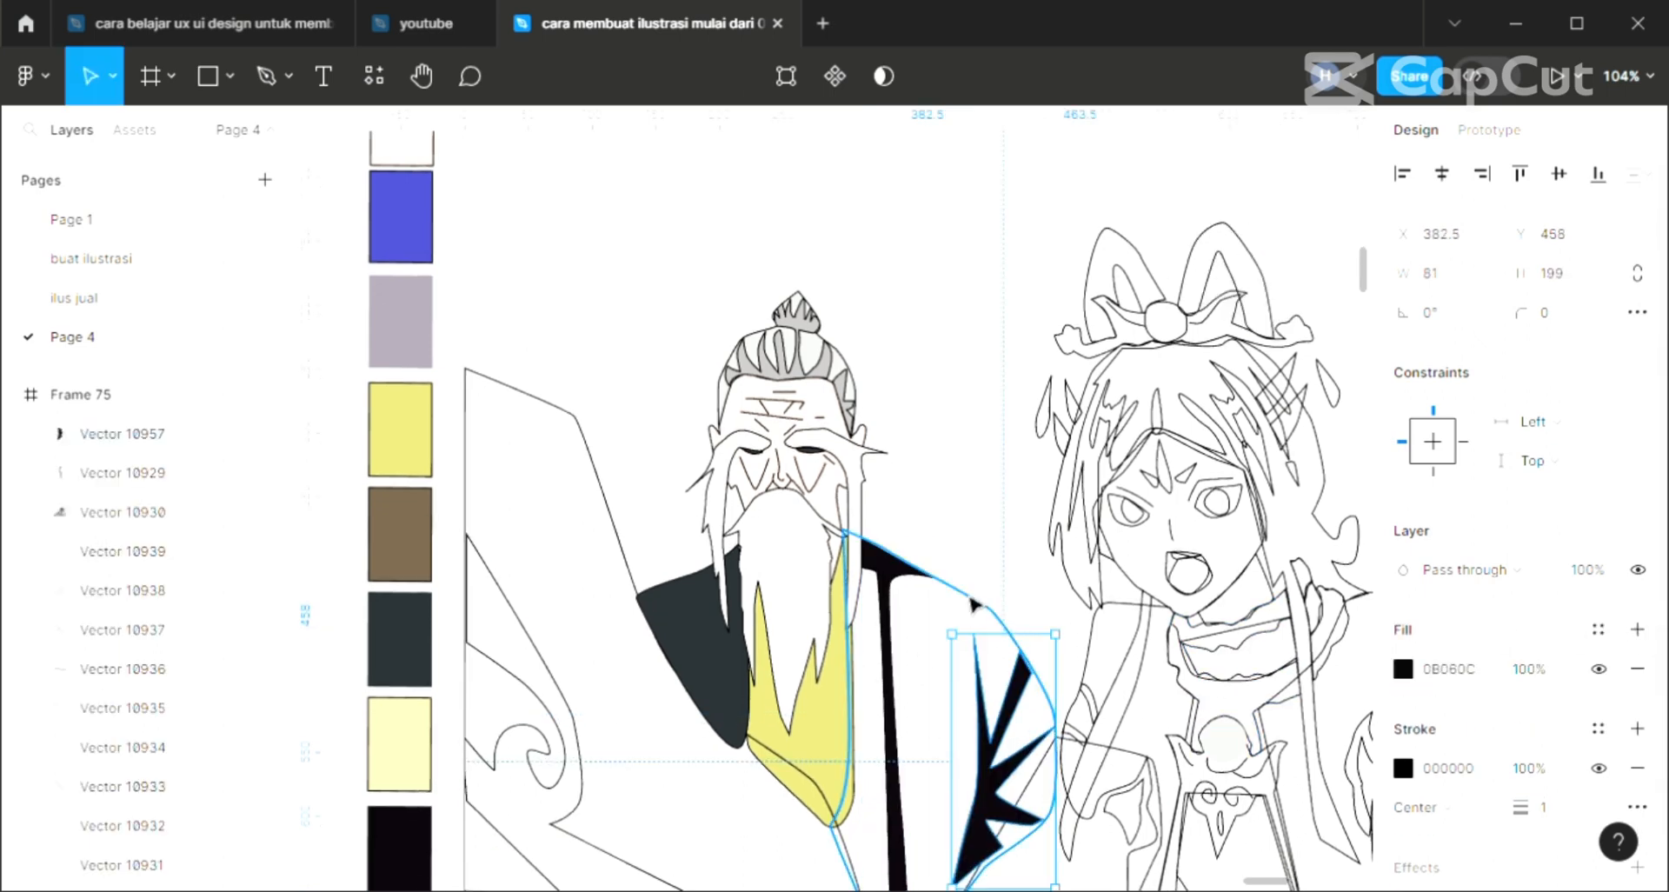
Fill the robe's large right-hand body shape with dark slate, 272D31, and send it behind the other shapes.
left_click(973, 603)
left_click(1638, 630)
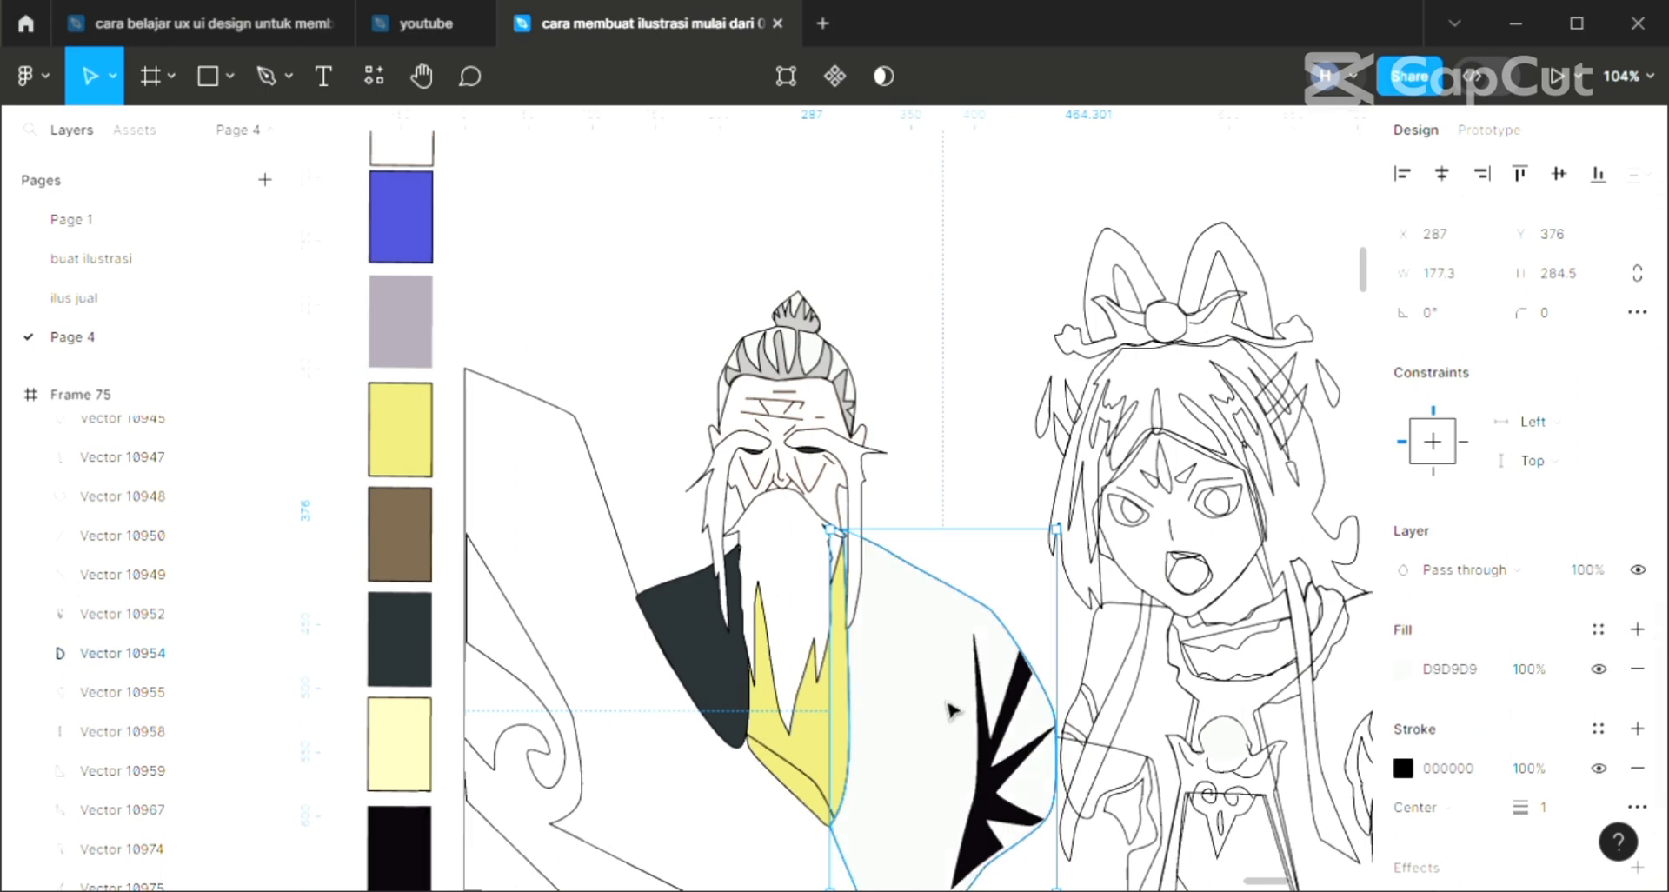
key("i")
left_click(390, 676)
key("[")
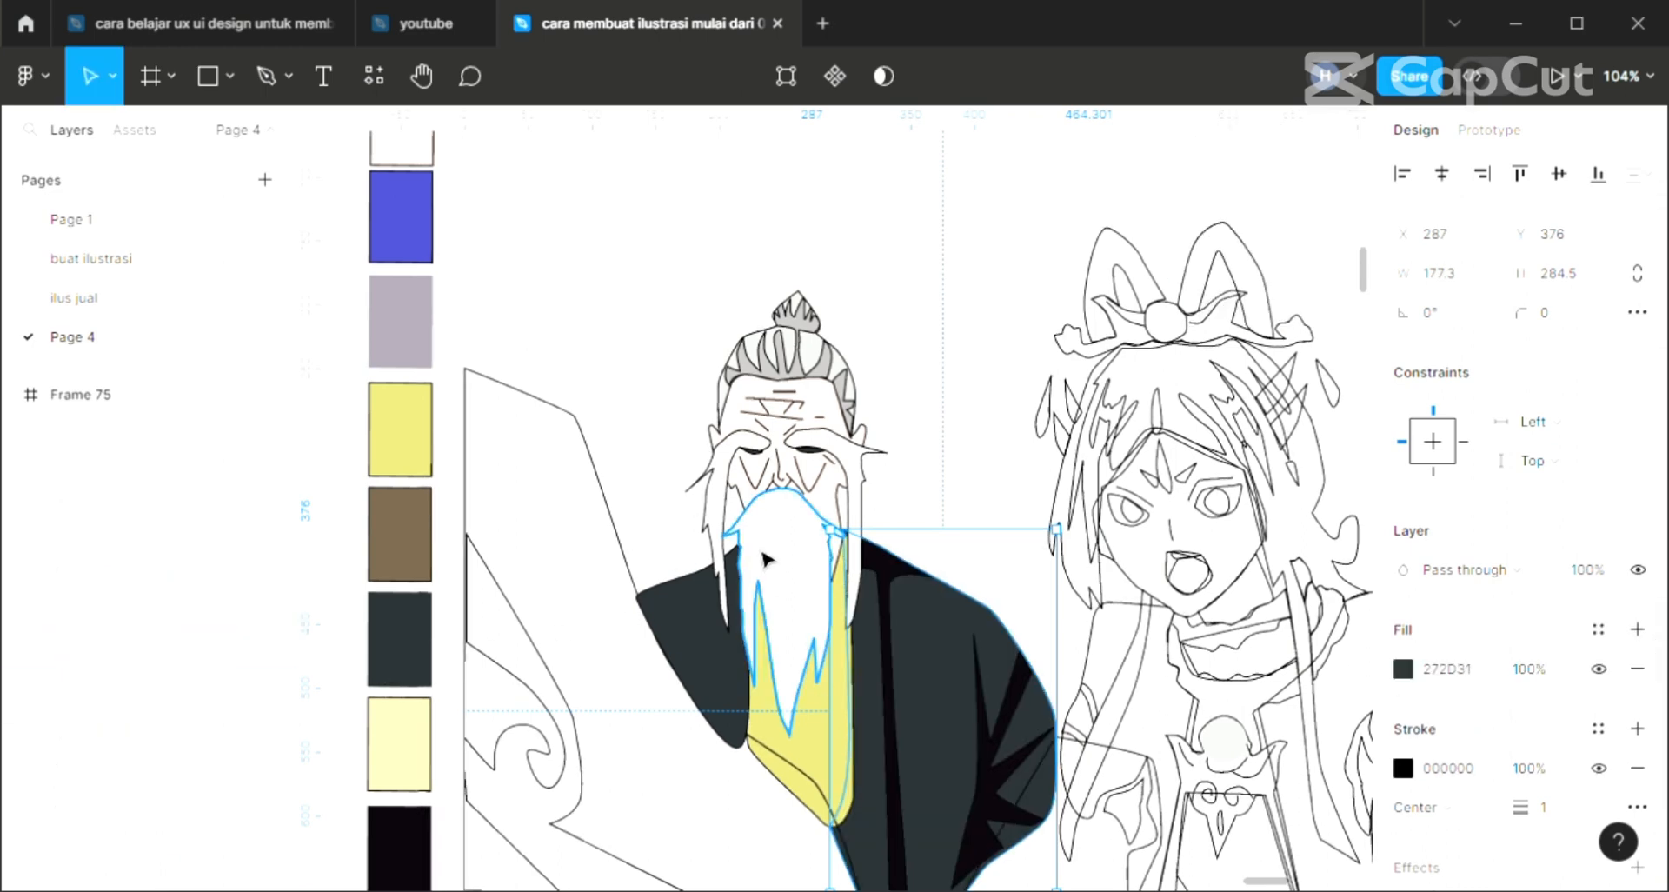
left_click(946, 497)
Fill the large foreground sleeve shape in the illustration's lower-left corner with the greyish lilac palette colour, A098A5.
scroll(946, 497, "down", 3)
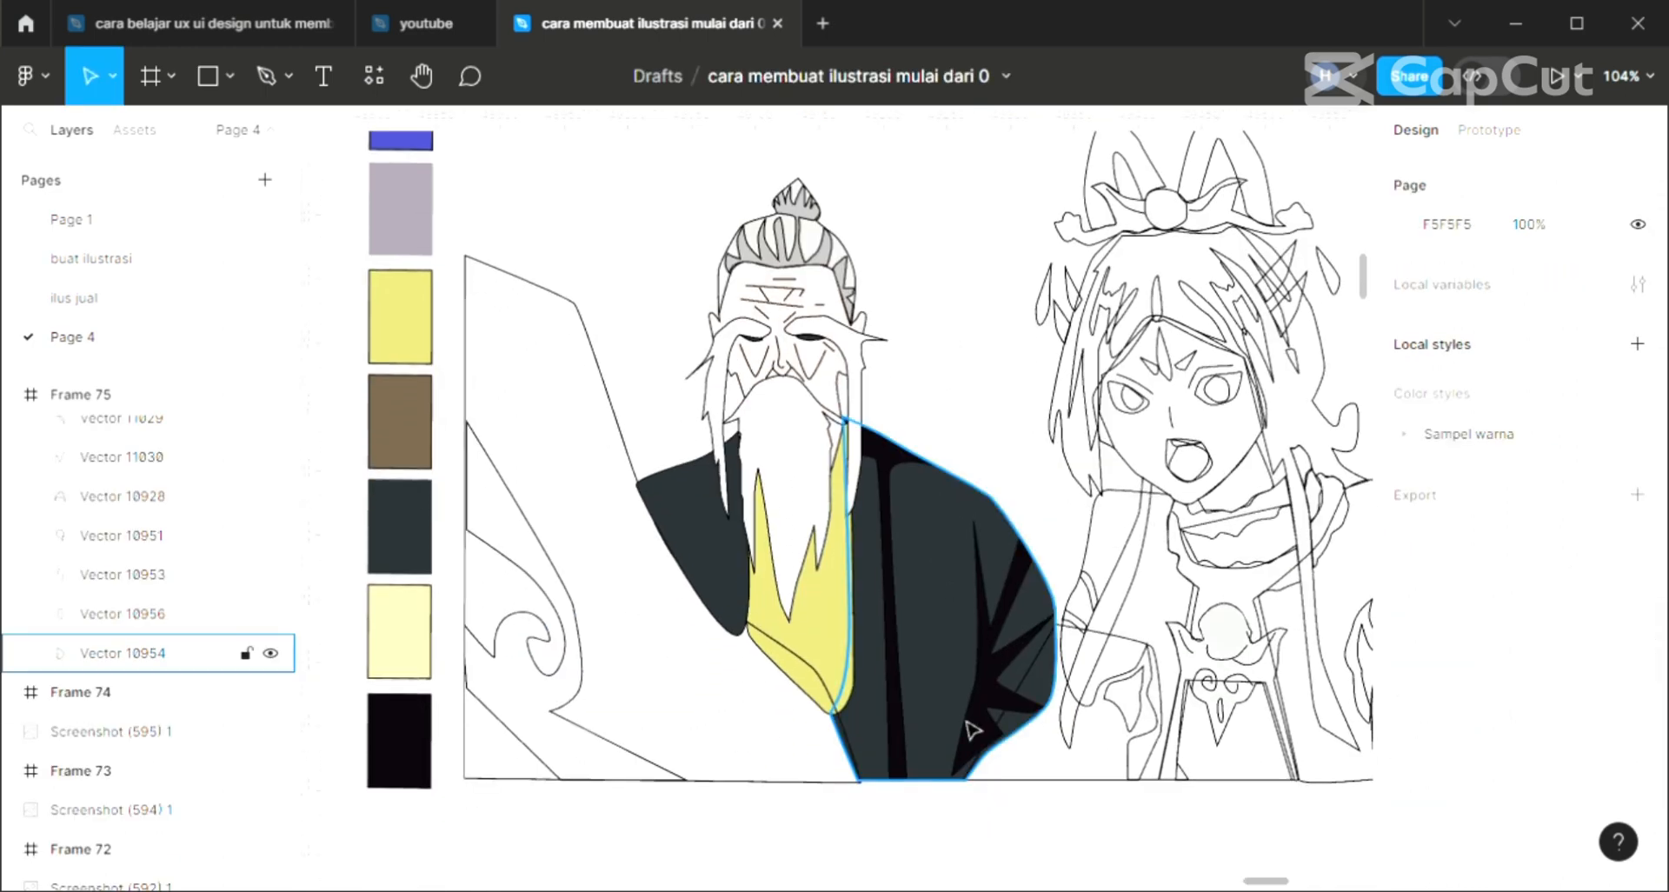
left_click(561, 306)
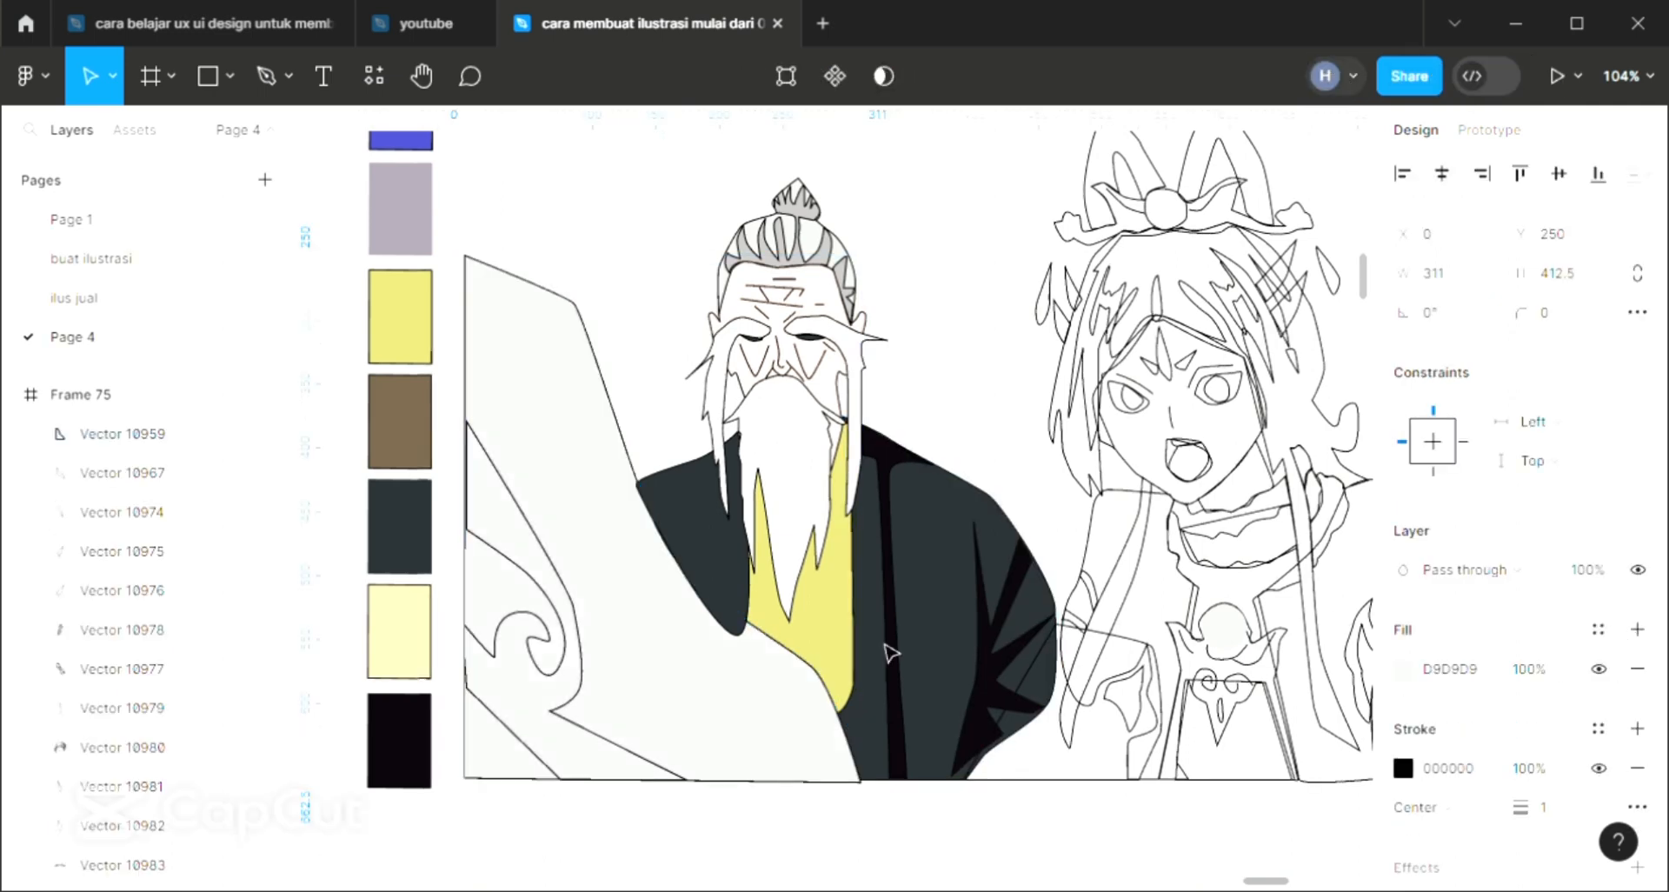
scroll(504, 689, "up", 3)
key("i")
scroll(469, 721, "down", 1)
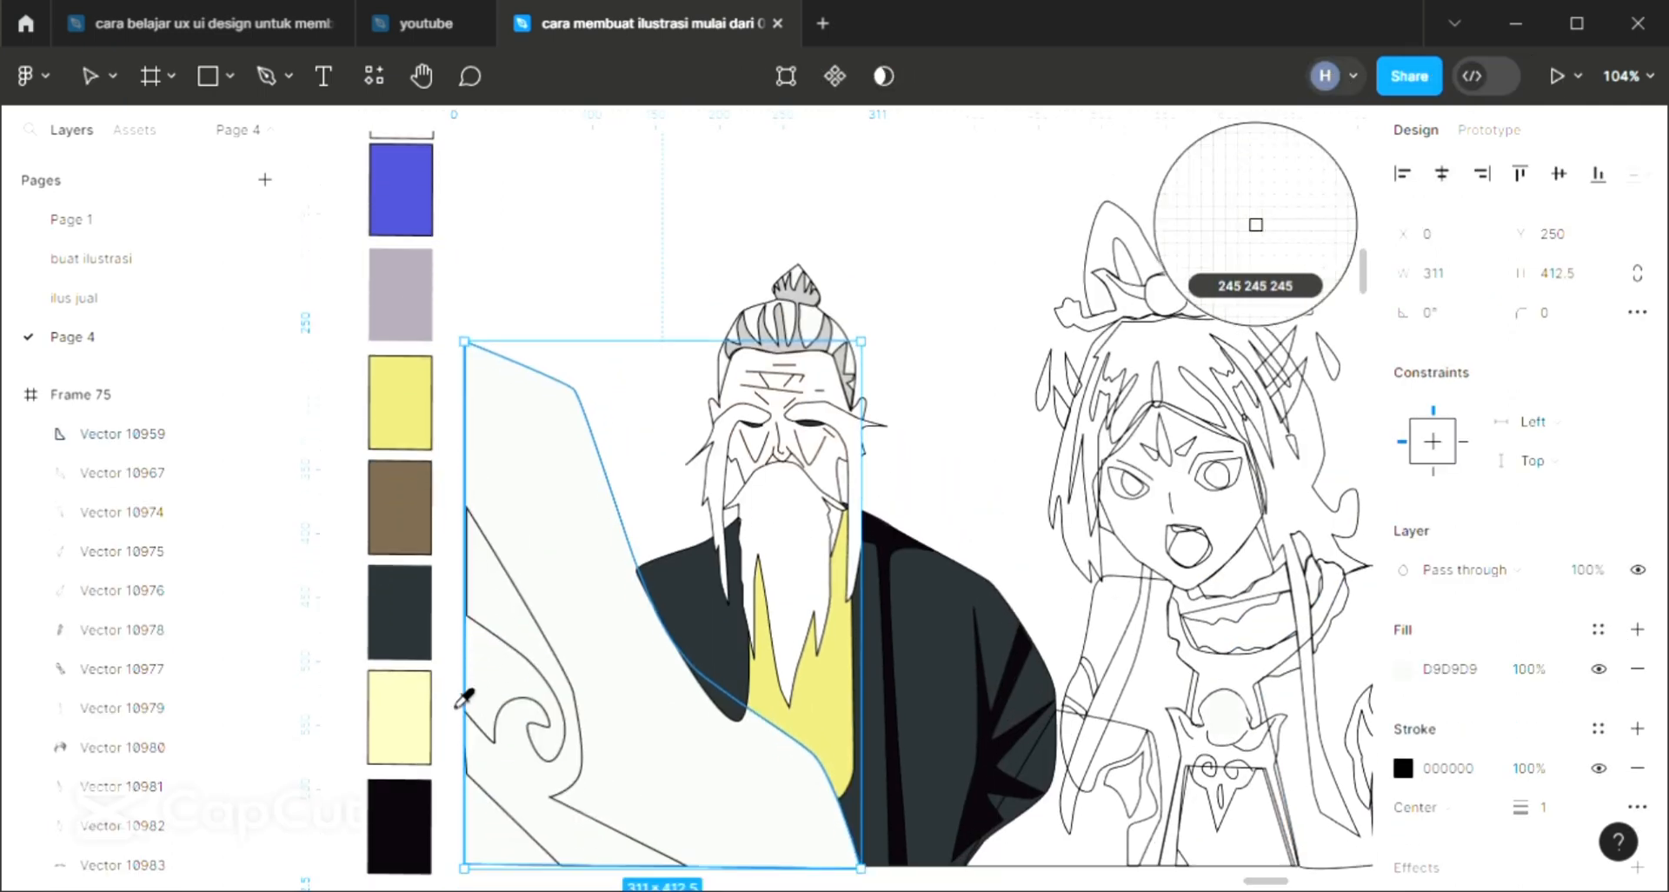
left_click(416, 315)
Fill the swirl ornament on the lilac sleeve with the yellow palette colour, D3CE71.
scroll(495, 678, "down", 1)
scroll(539, 765, "up", 2)
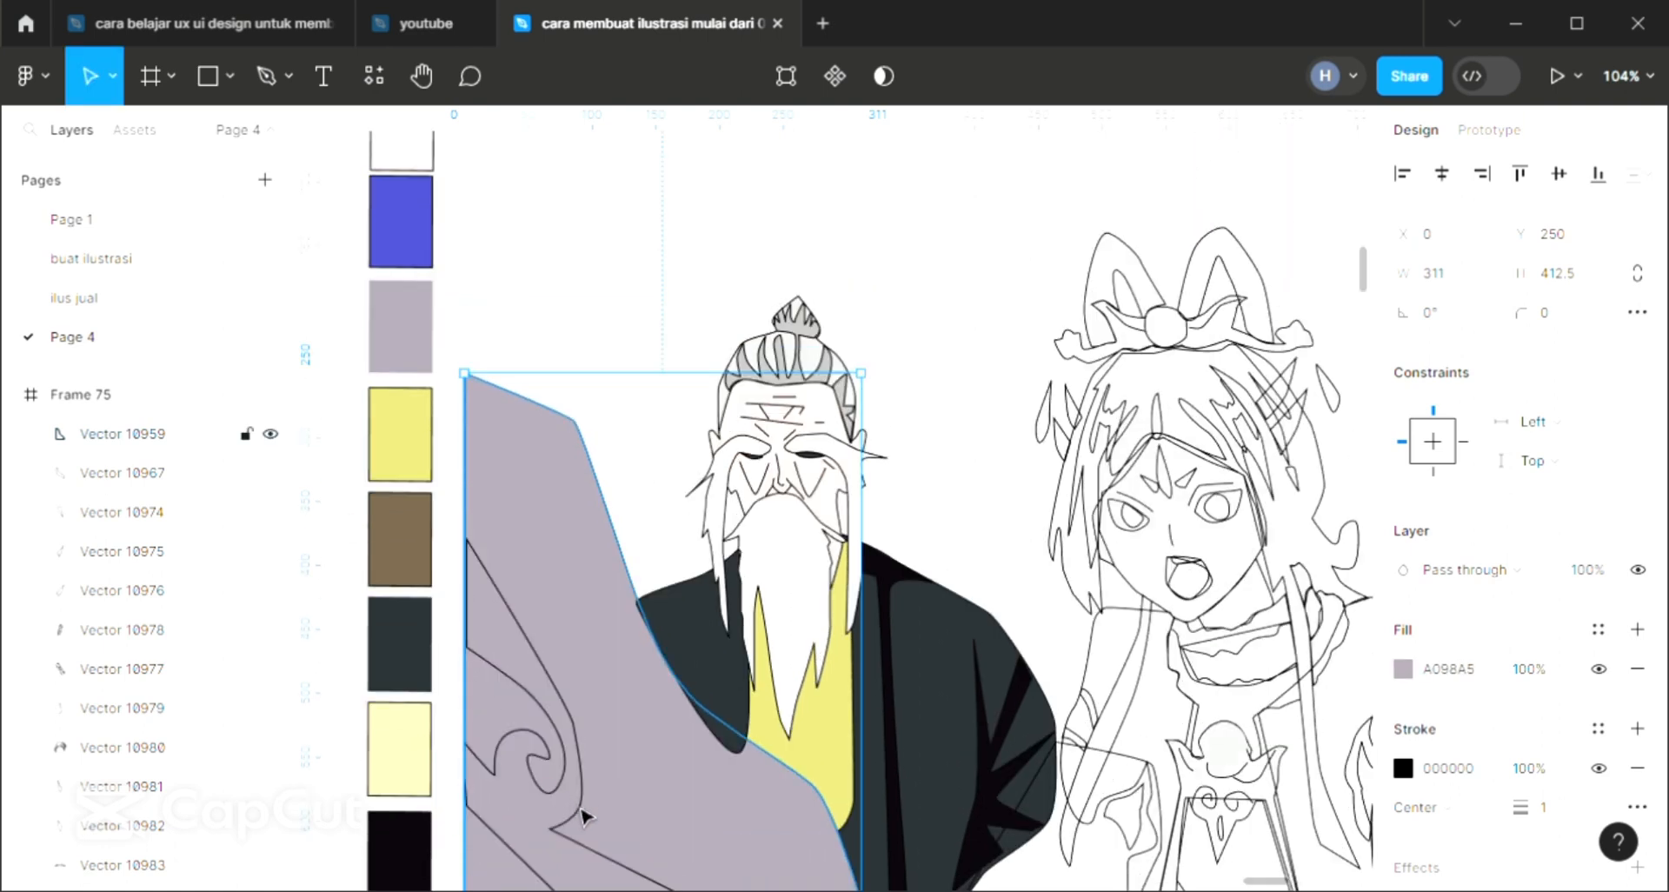
left_click(581, 815)
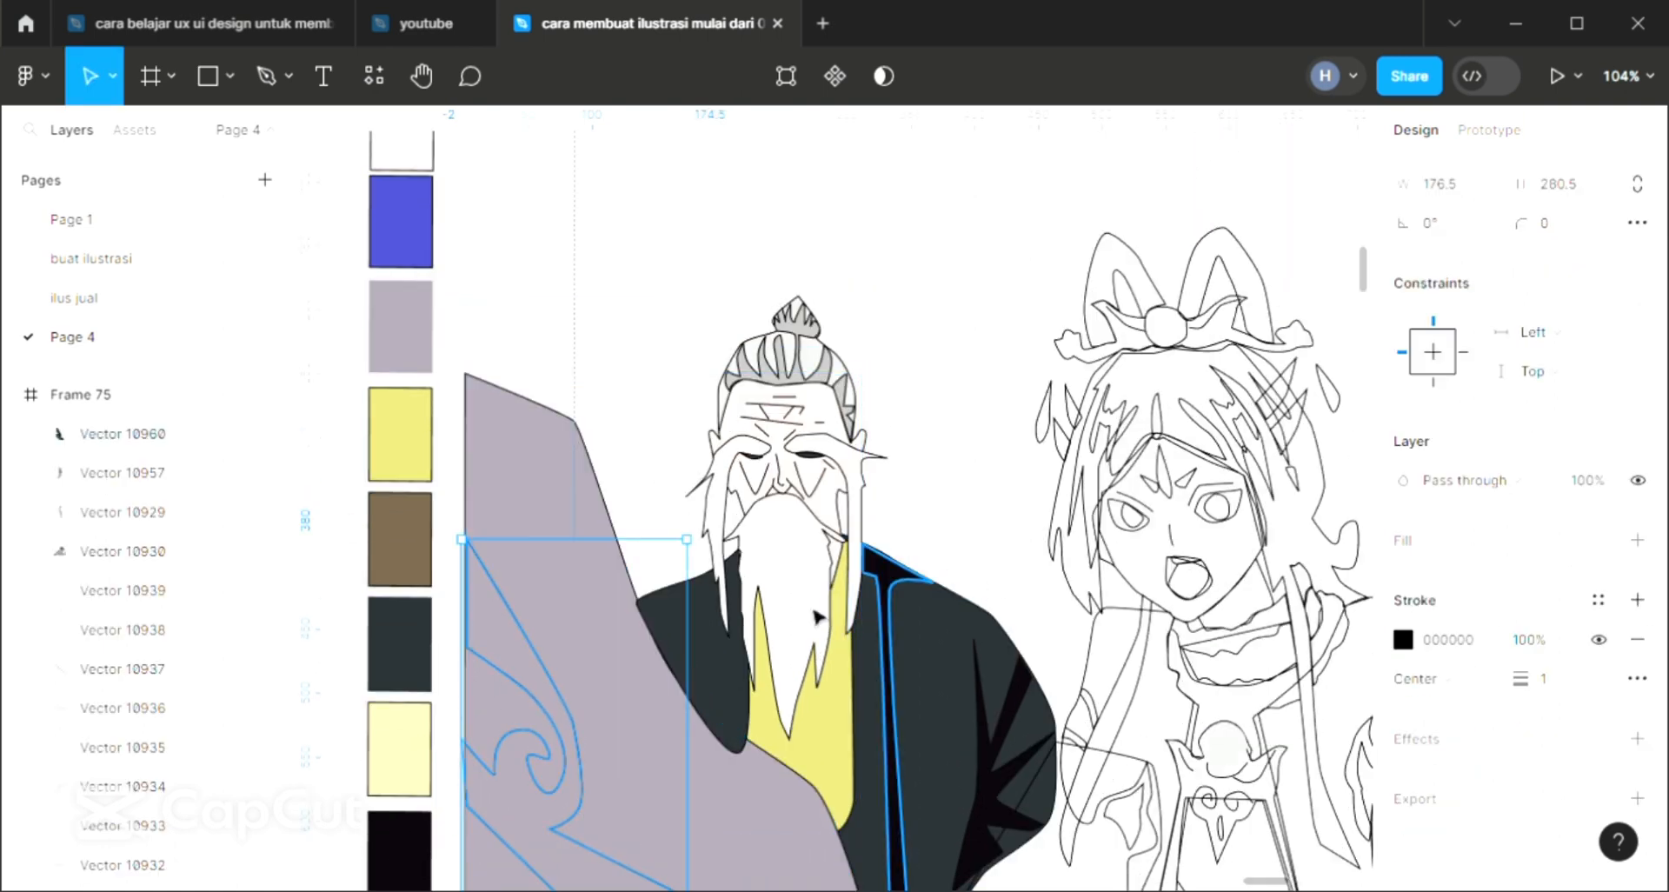
left_click(1637, 540)
key("i")
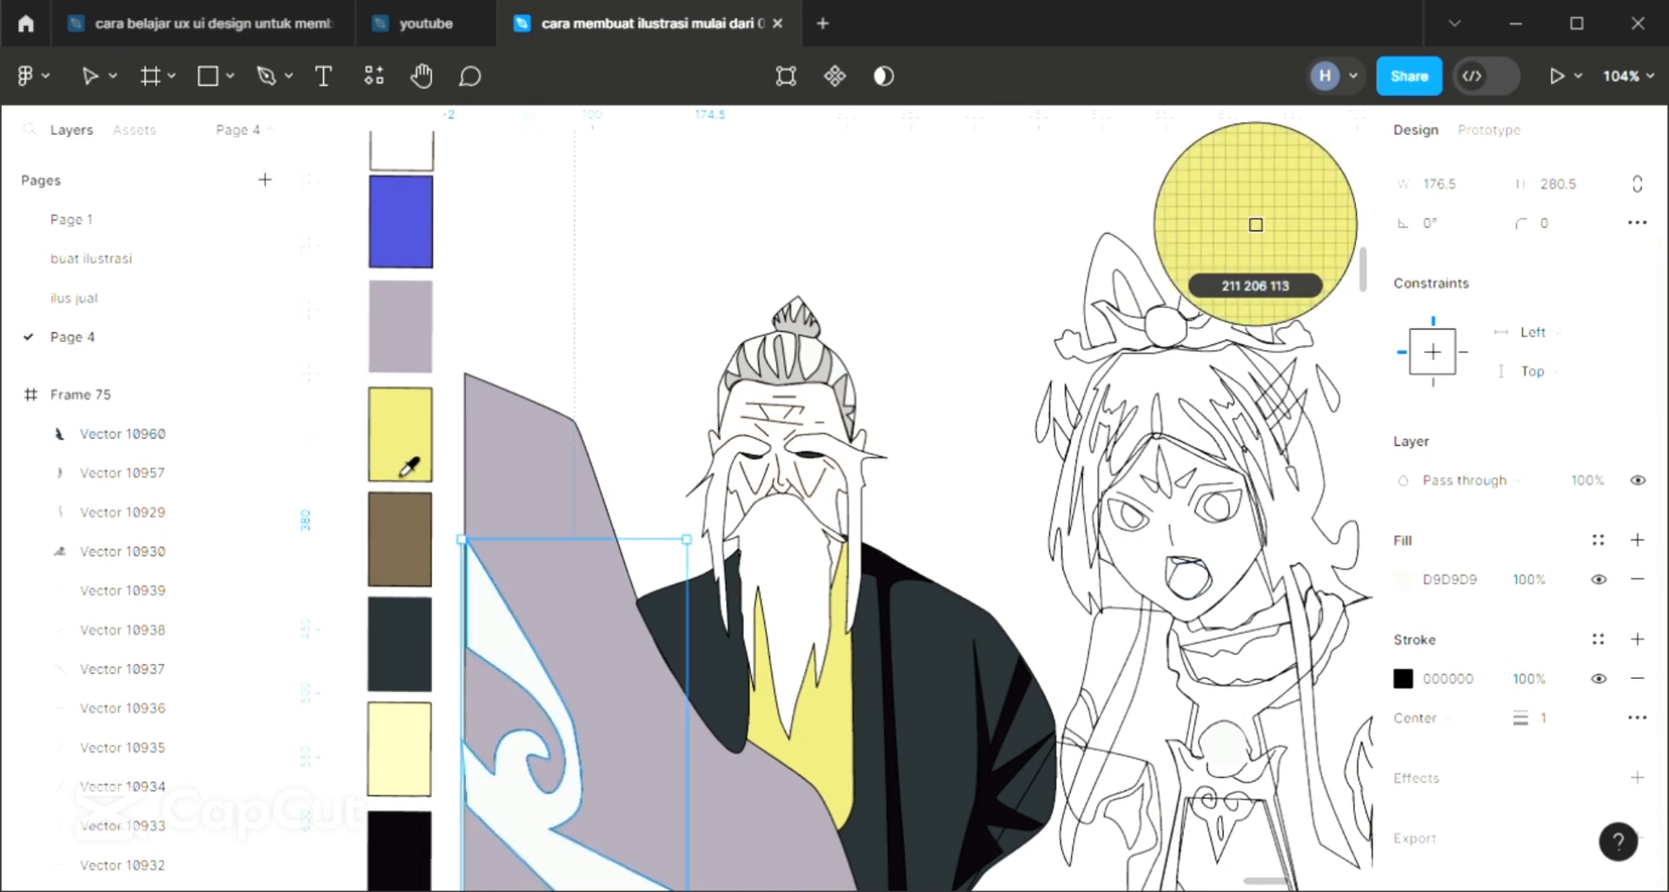
left_click(404, 452)
scroll(630, 584, "down", 2)
scroll(640, 593, "right", 3)
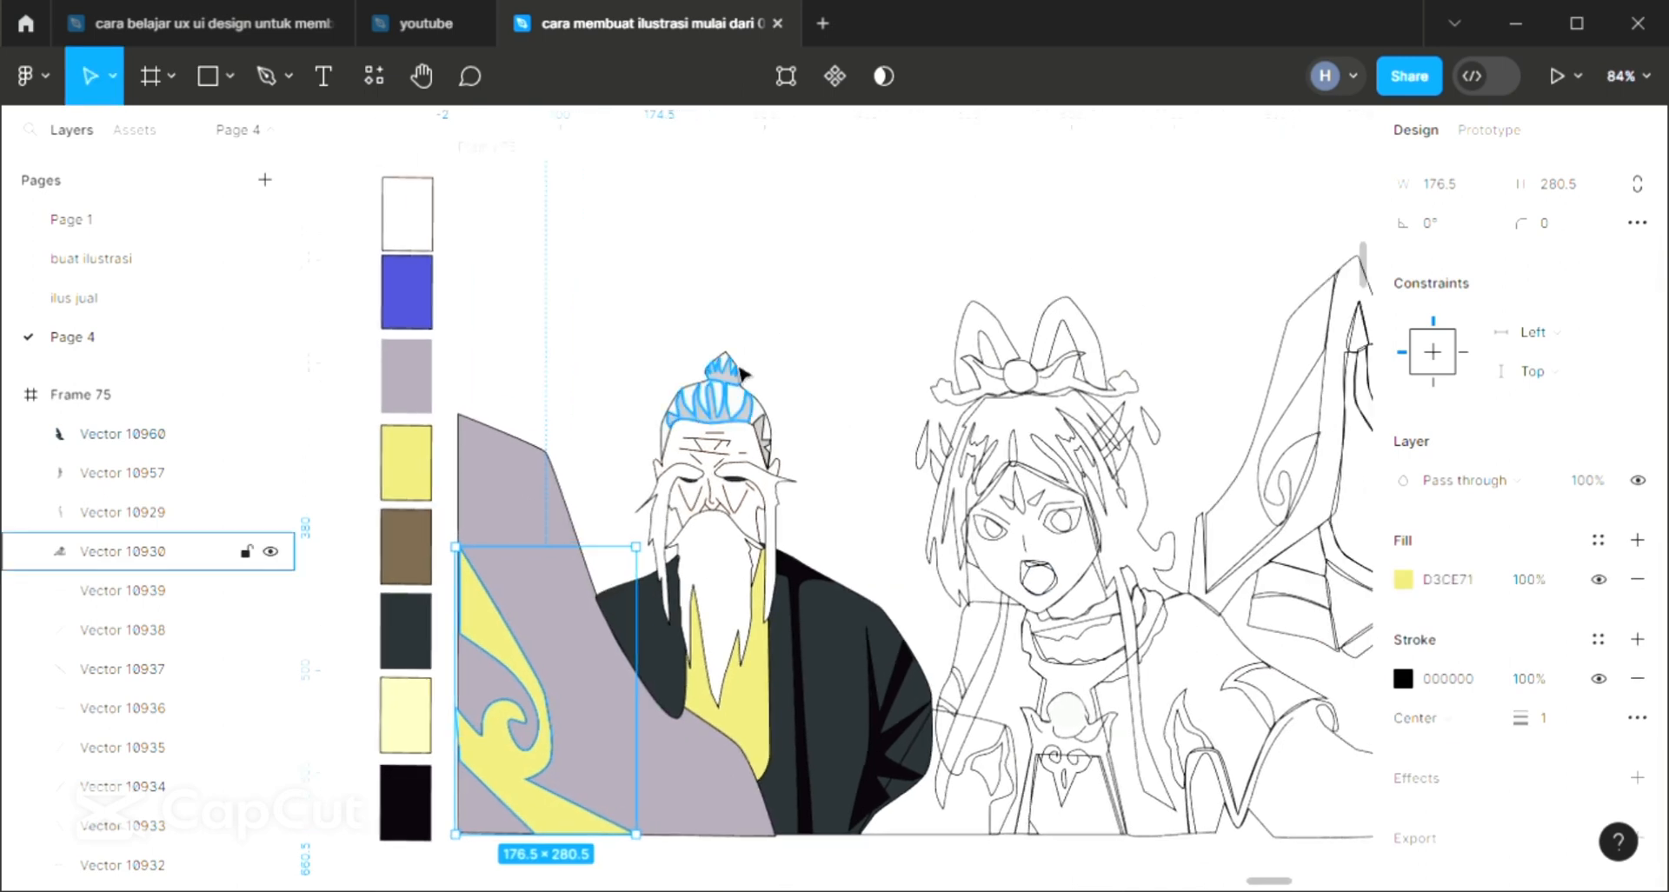
key("Escape")
Fill the woman's main hair shape with the blue palette colour and lighten it to periwinkle, 9697EF.
scroll(669, 695, "right", 1)
scroll(669, 696, "right", 4)
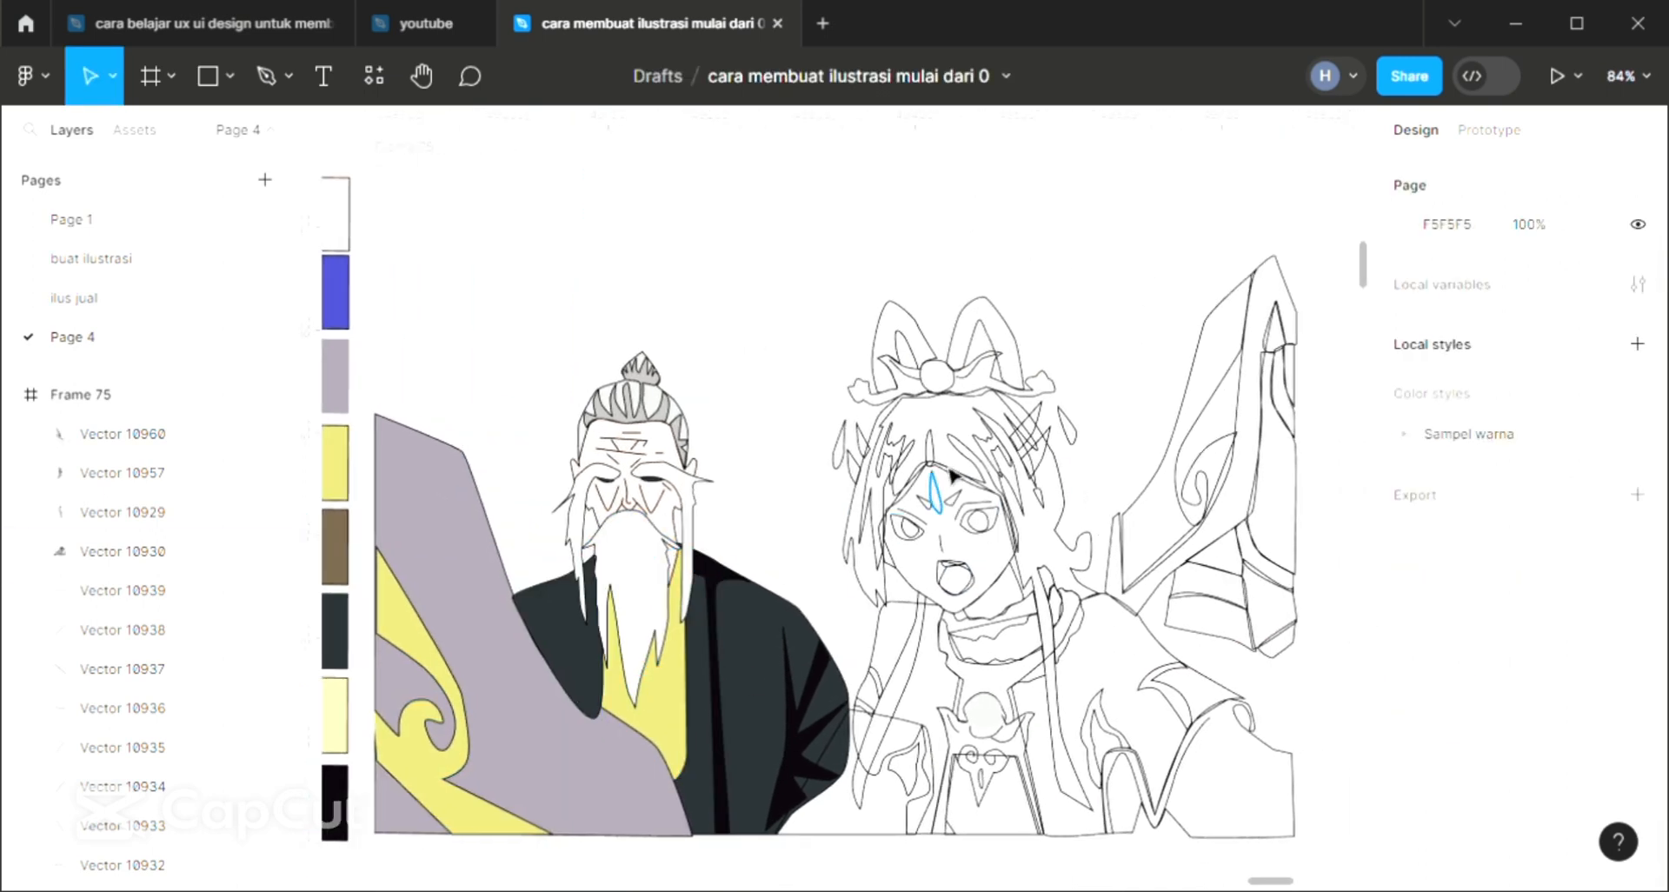
left_click(879, 519)
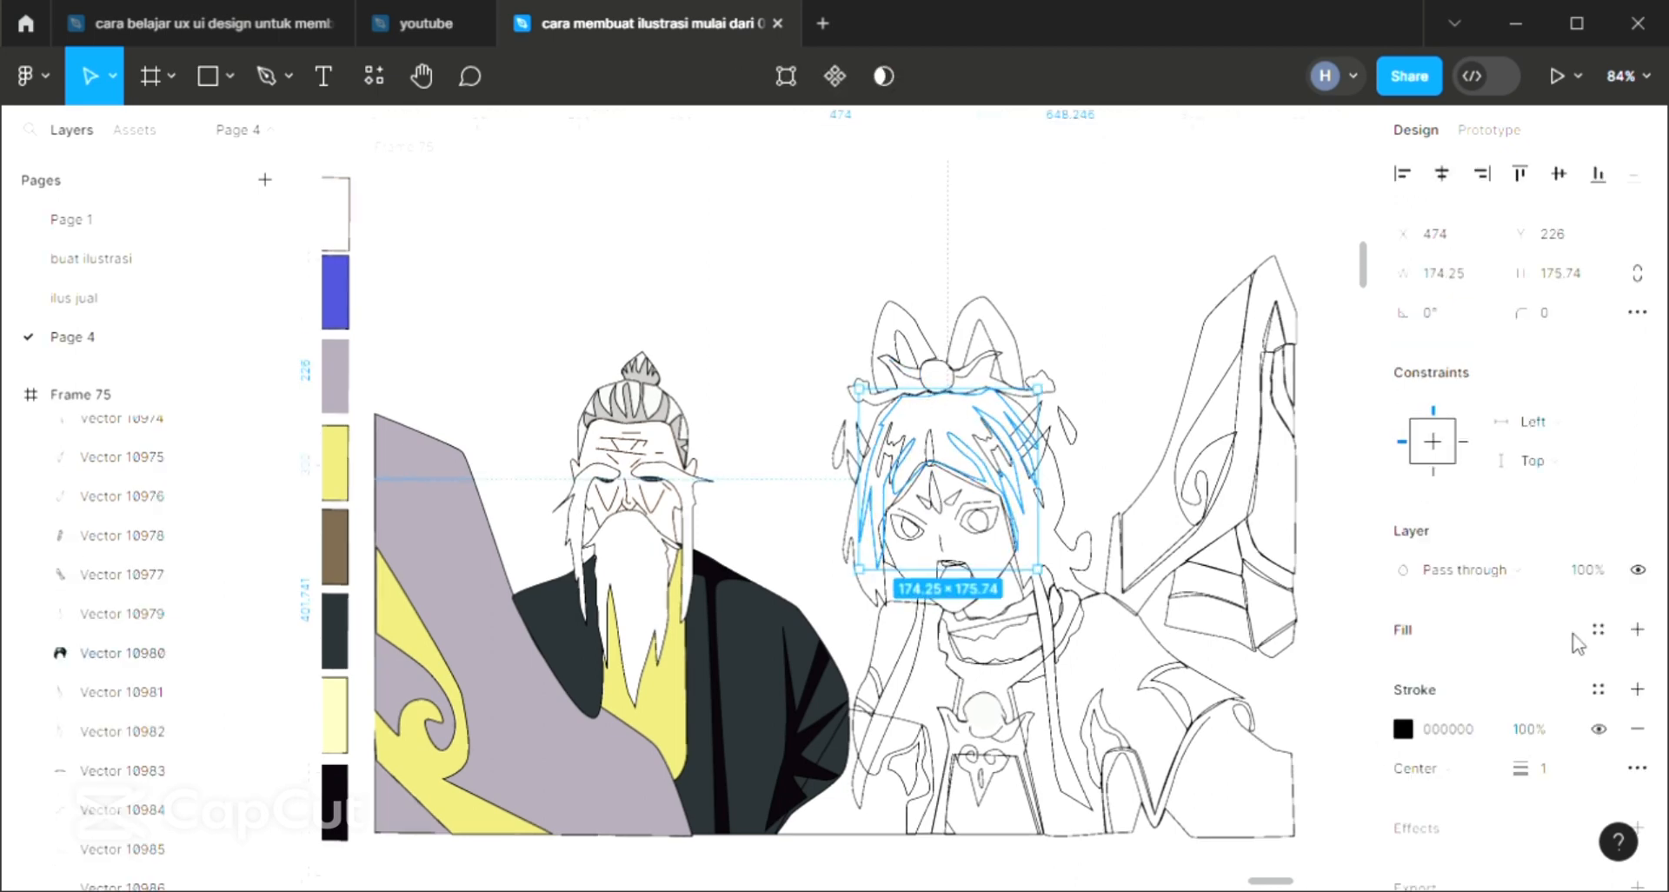
left_click(1637, 629)
scroll(604, 721, "left", 2)
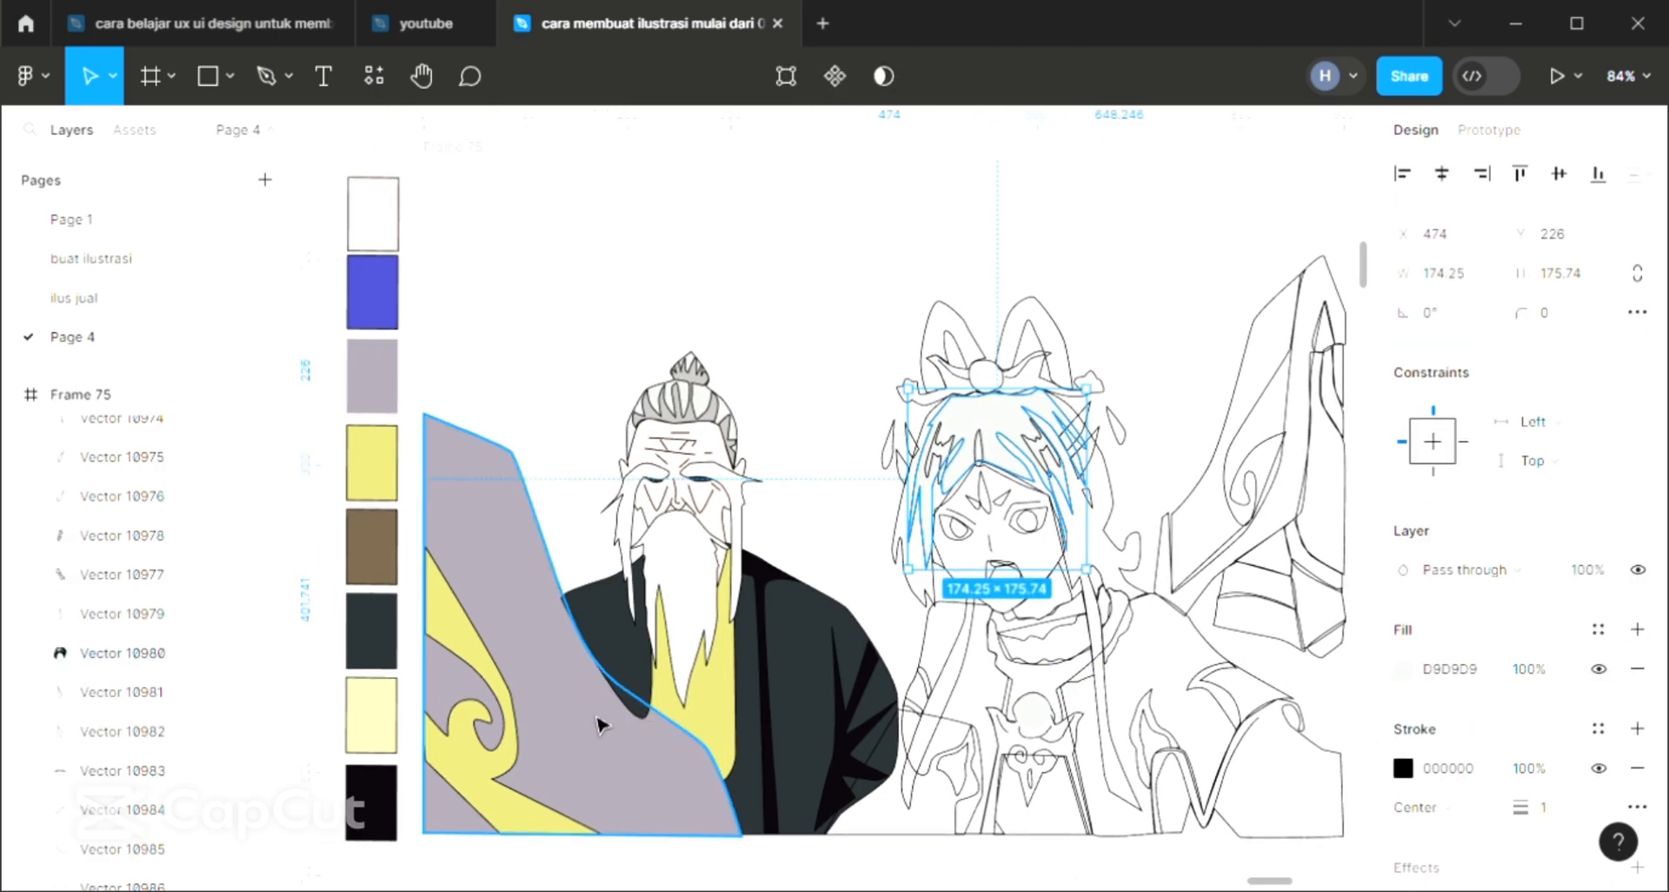
key("i")
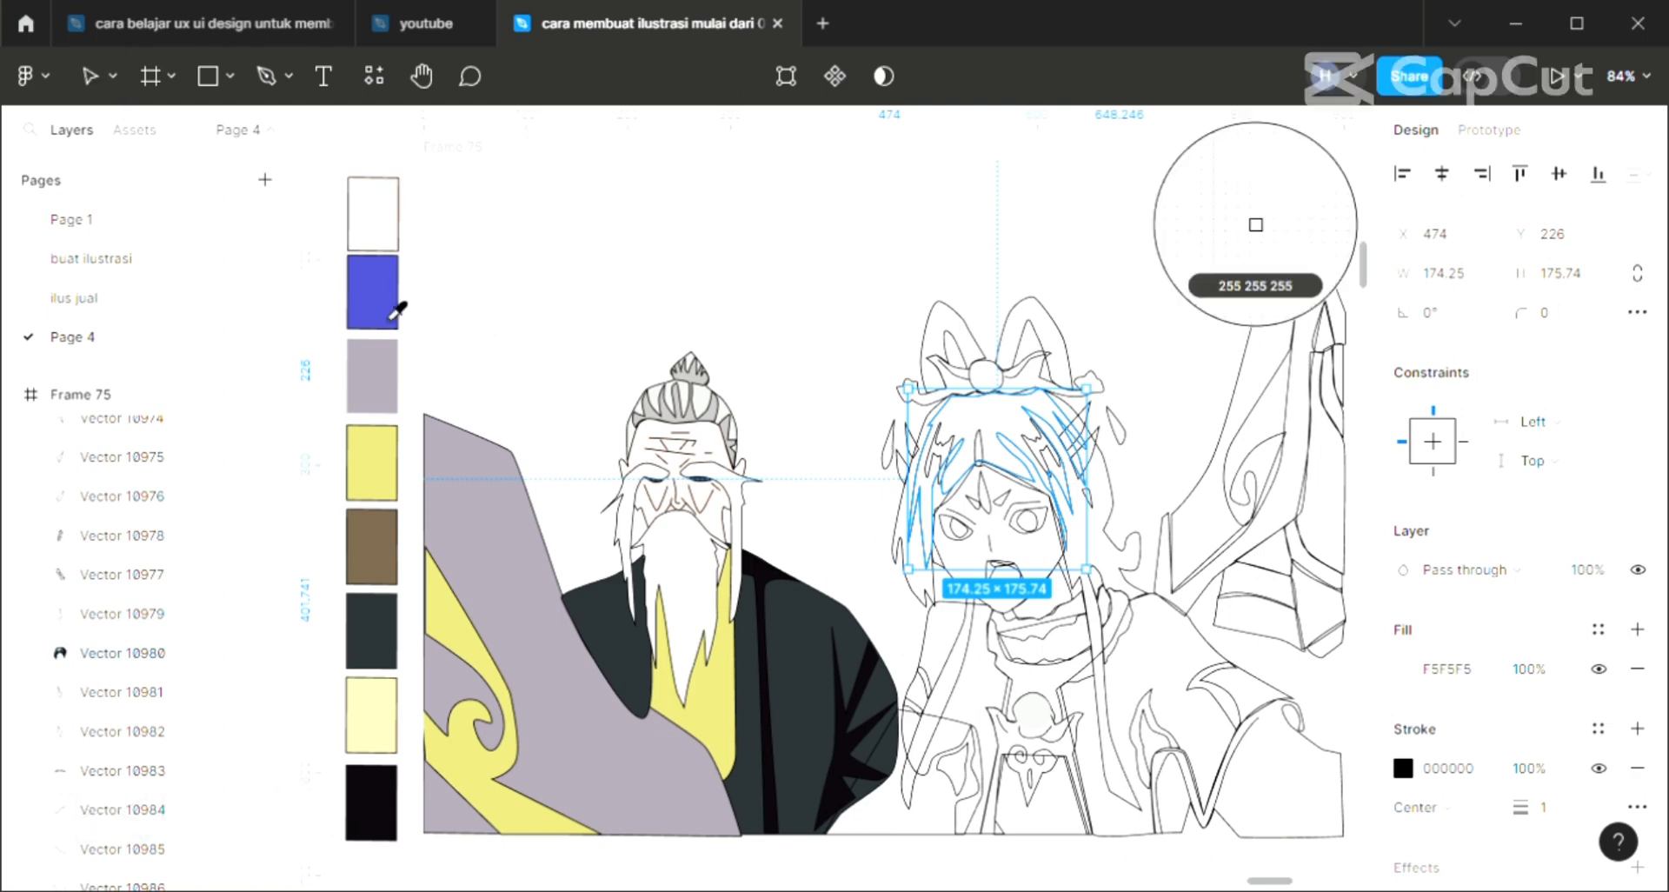
left_click(392, 311)
left_click(1402, 668)
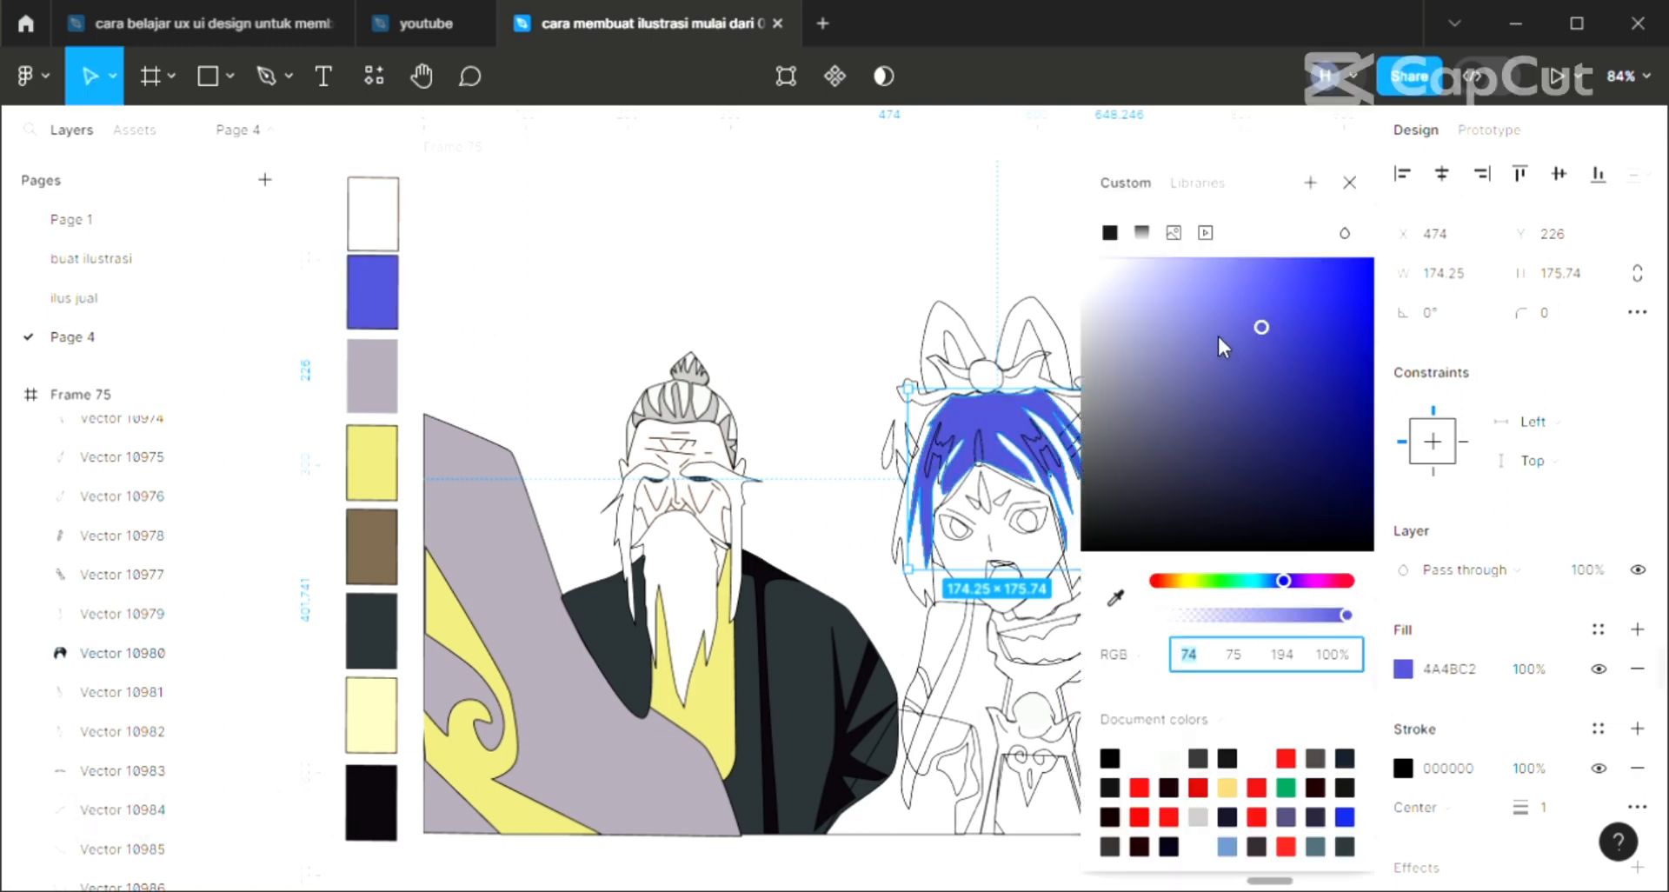
mouse_move(1219, 338)
left_mouse_down()
mouse_move(1226, 313)
mouse_move(1194, 294)
left_mouse_up()
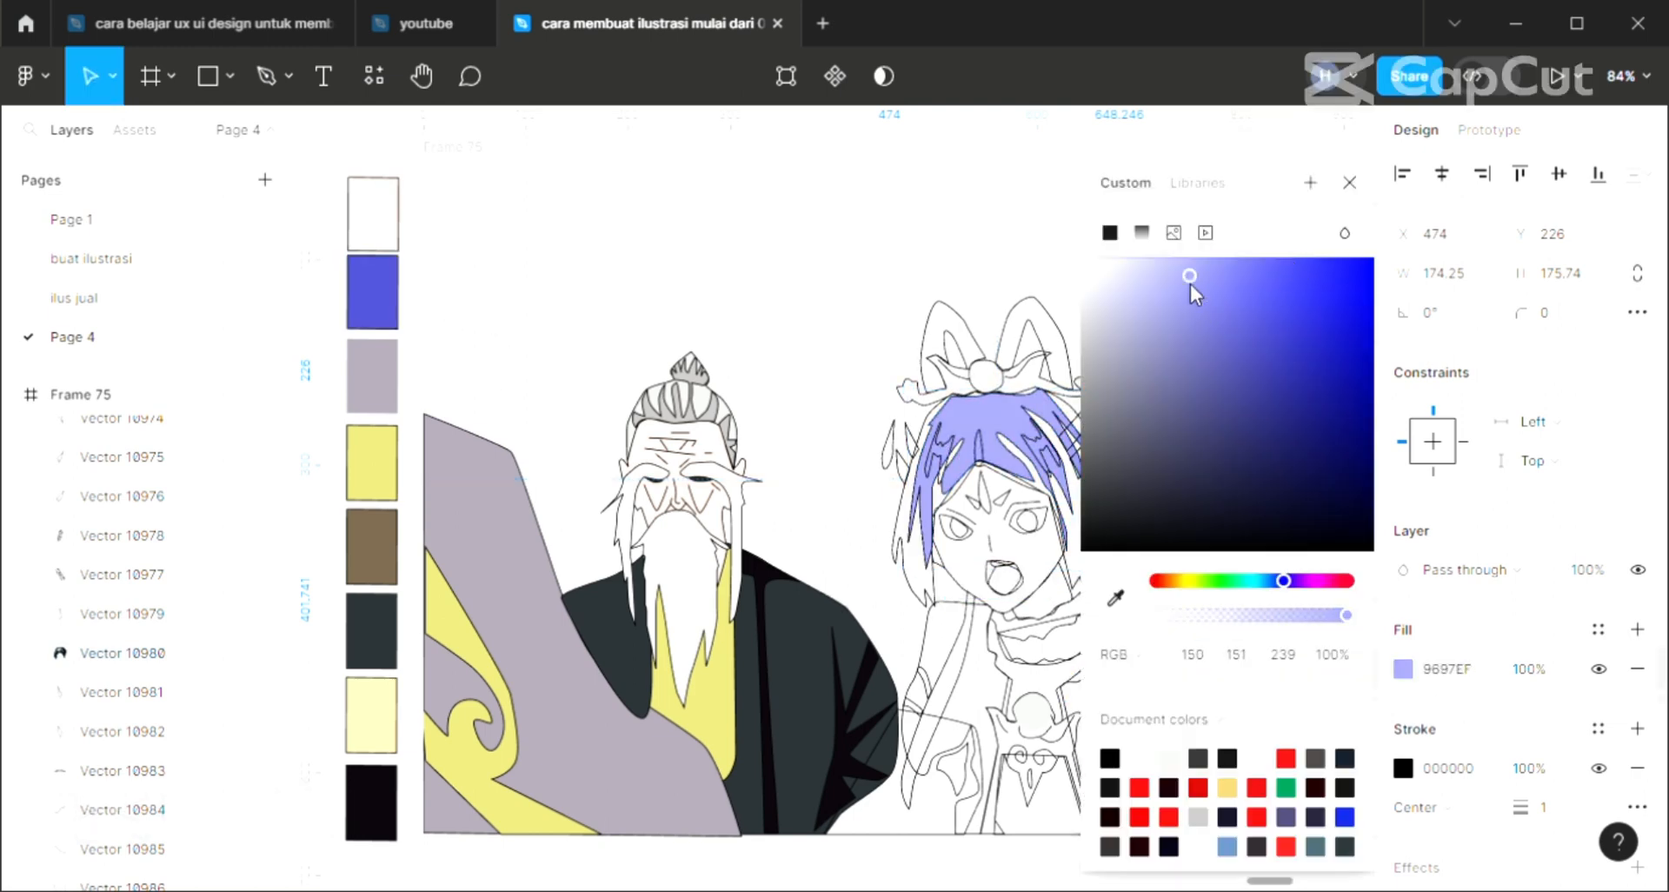
left_click(1360, 227)
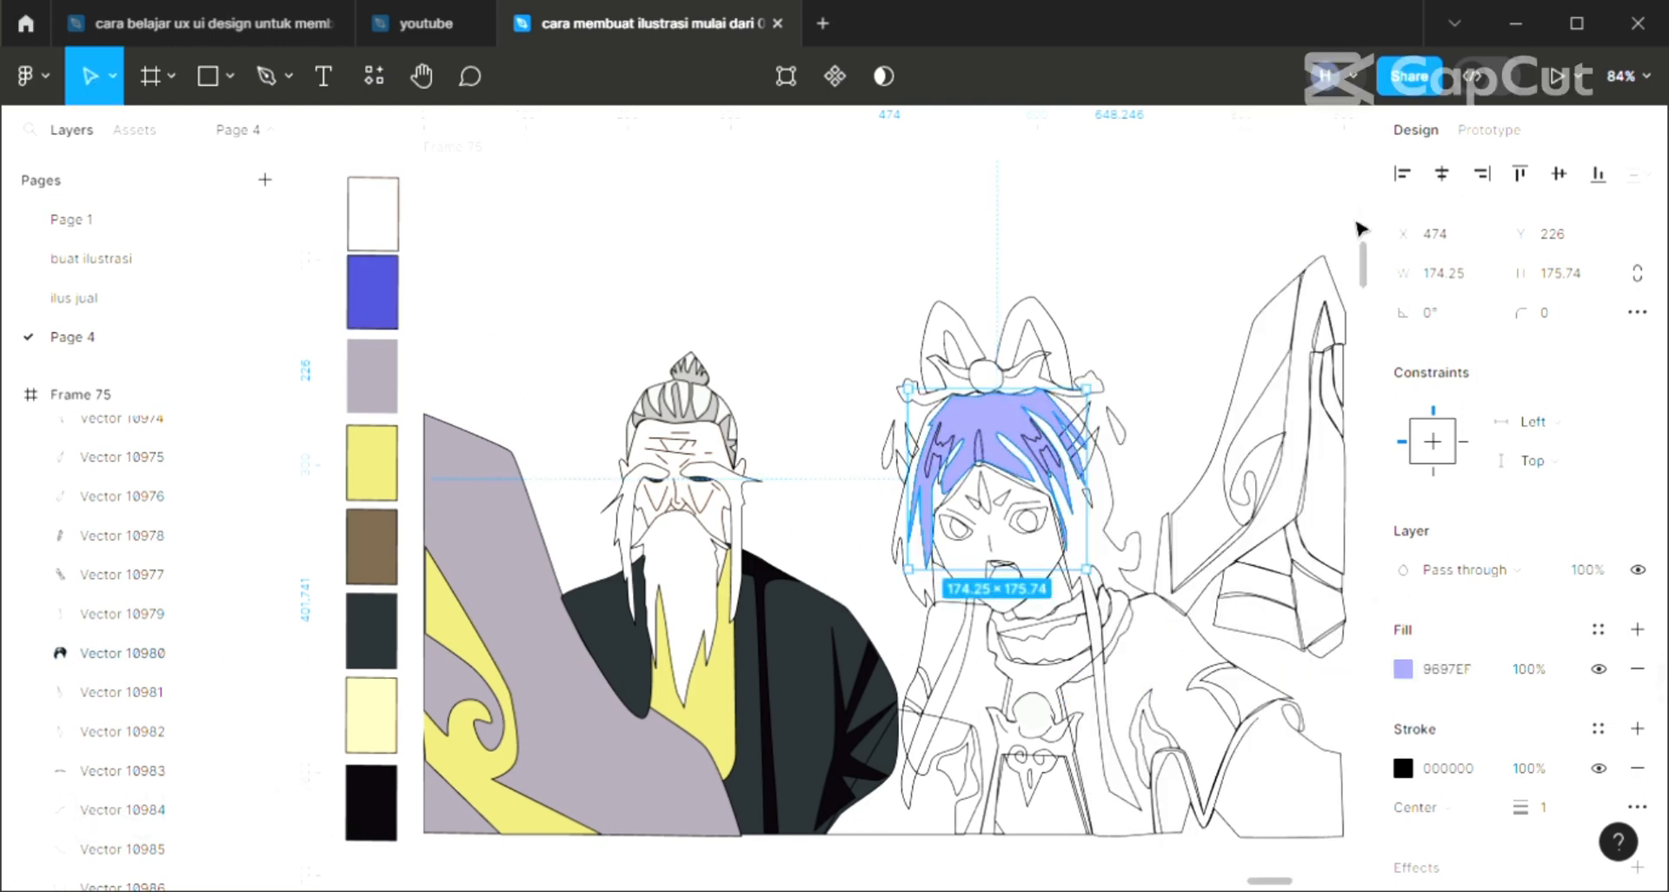
Fill the highlight shapes on both sides of the woman's hair with sampled white, FFFFFF.
left_click(1062, 469)
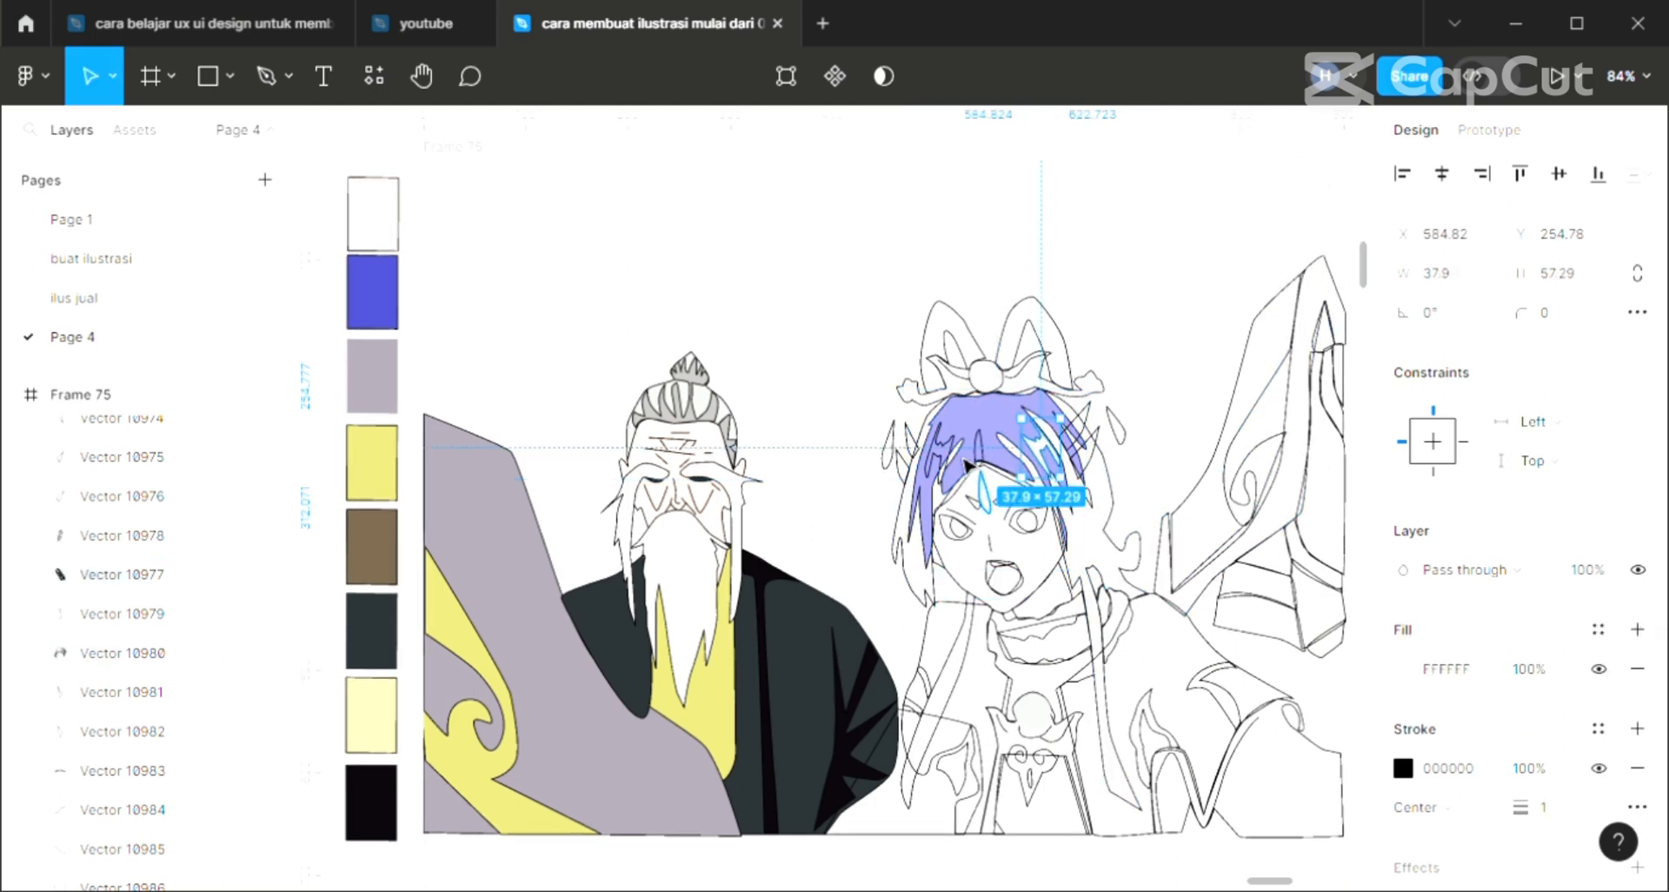
left_click(156, 535)
key("i")
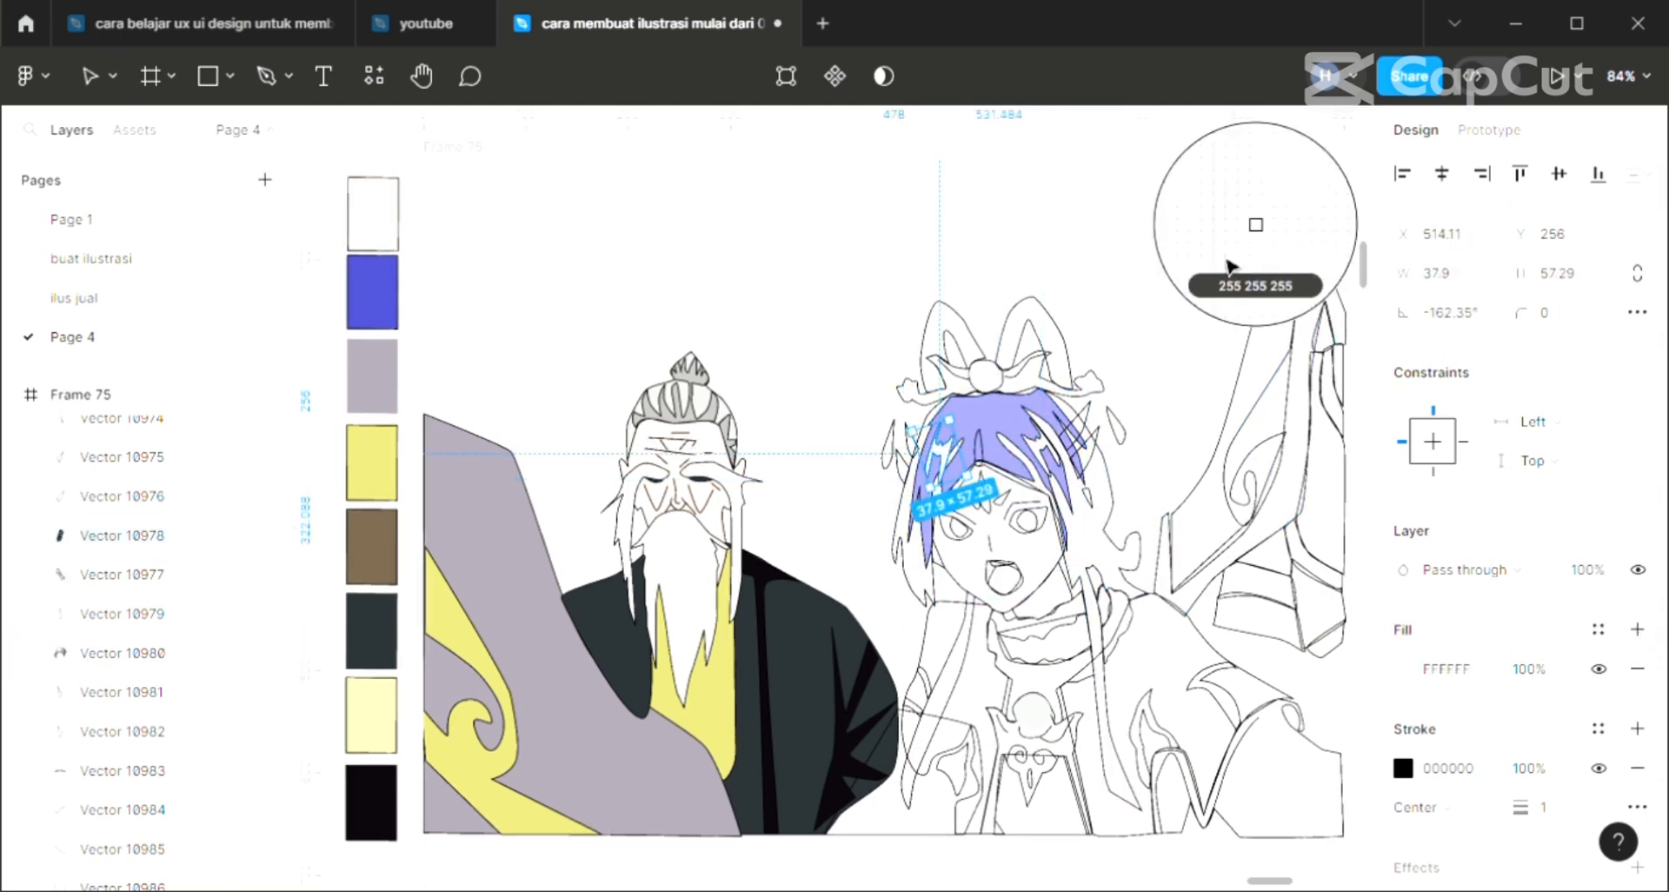
left_click(1230, 265)
Fill the narrow highlight in the middle of the woman's fringe with sampled white.
left_click(122, 613)
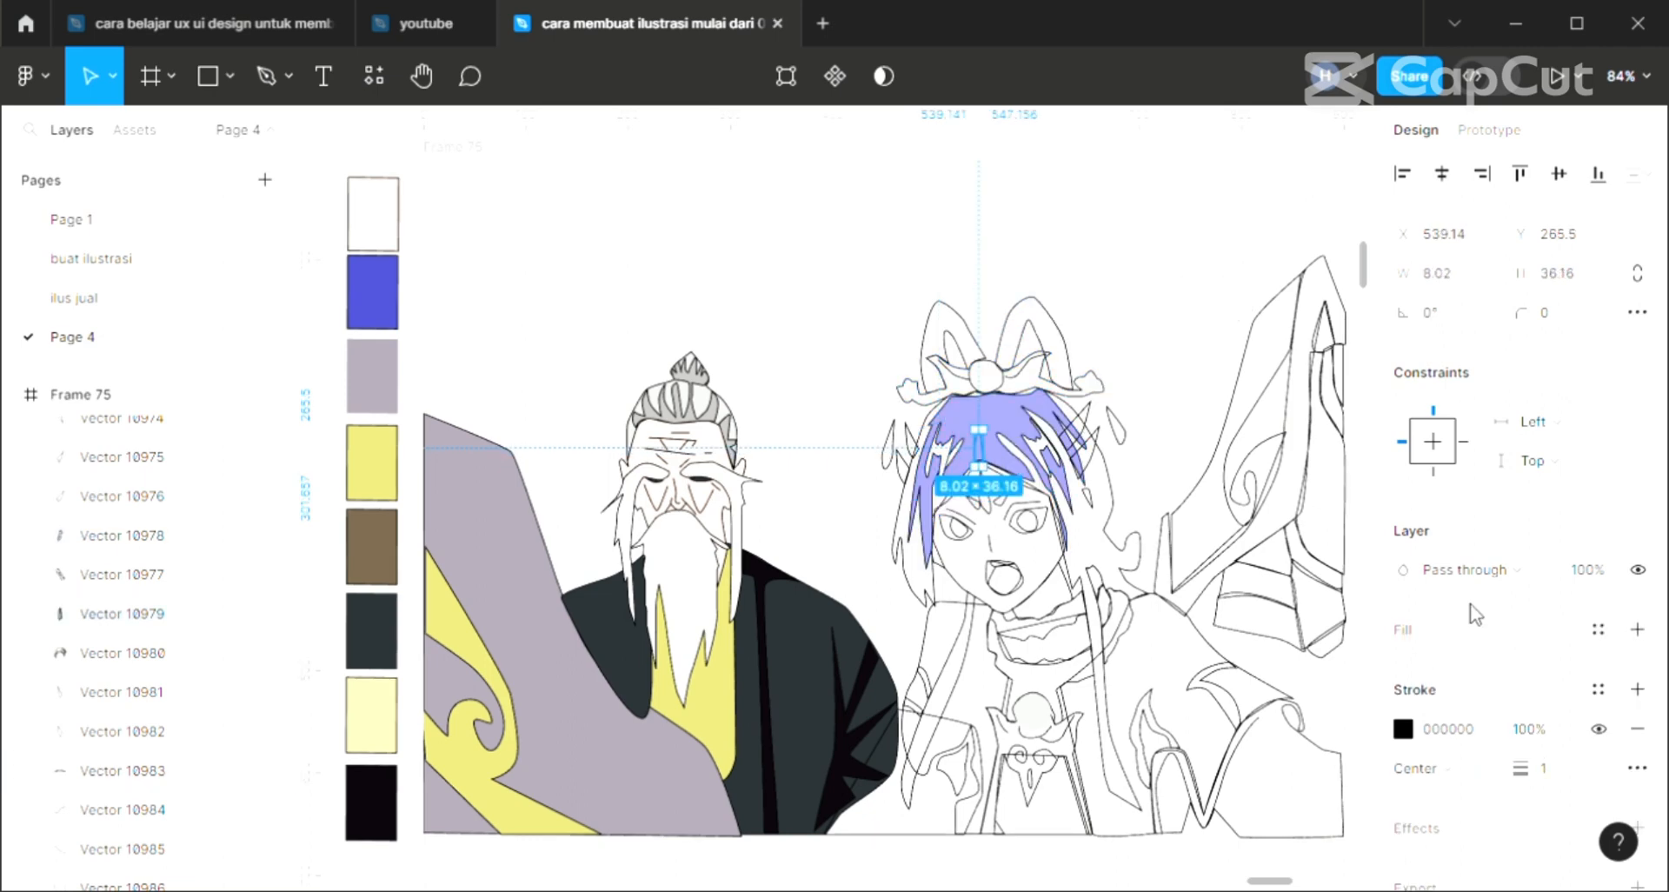
left_click(1639, 628)
key("i")
left_click(1201, 280)
left_click(1179, 380)
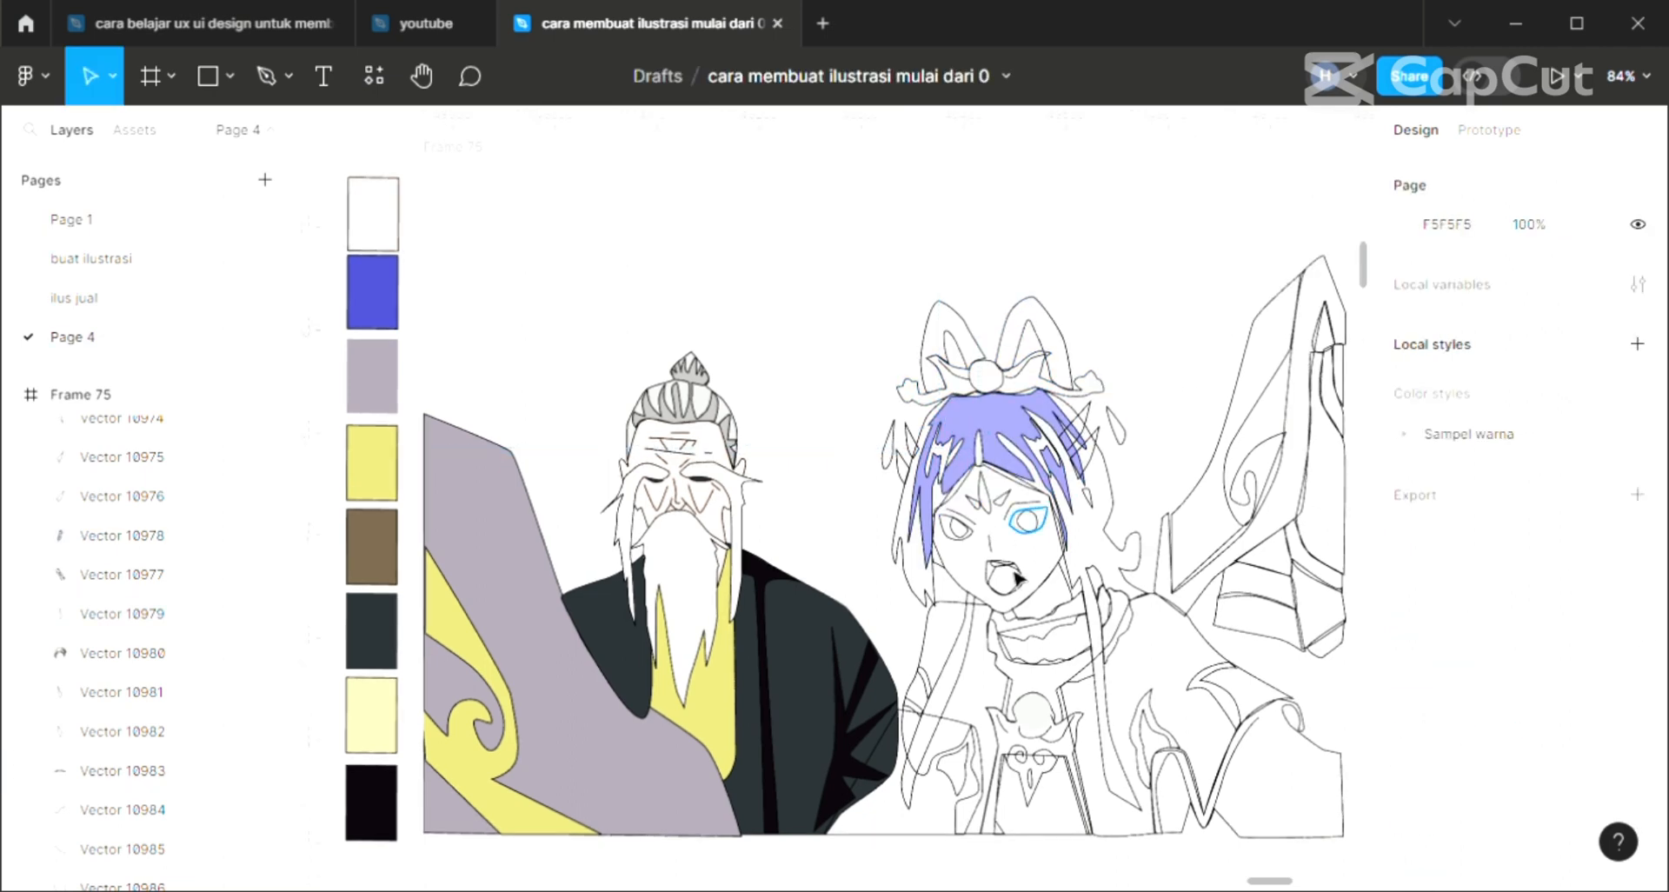
Fill the tiny hair piece beside the right-hand edge of the woman's face with sampled white, FFFFFF.
left_click(1101, 510)
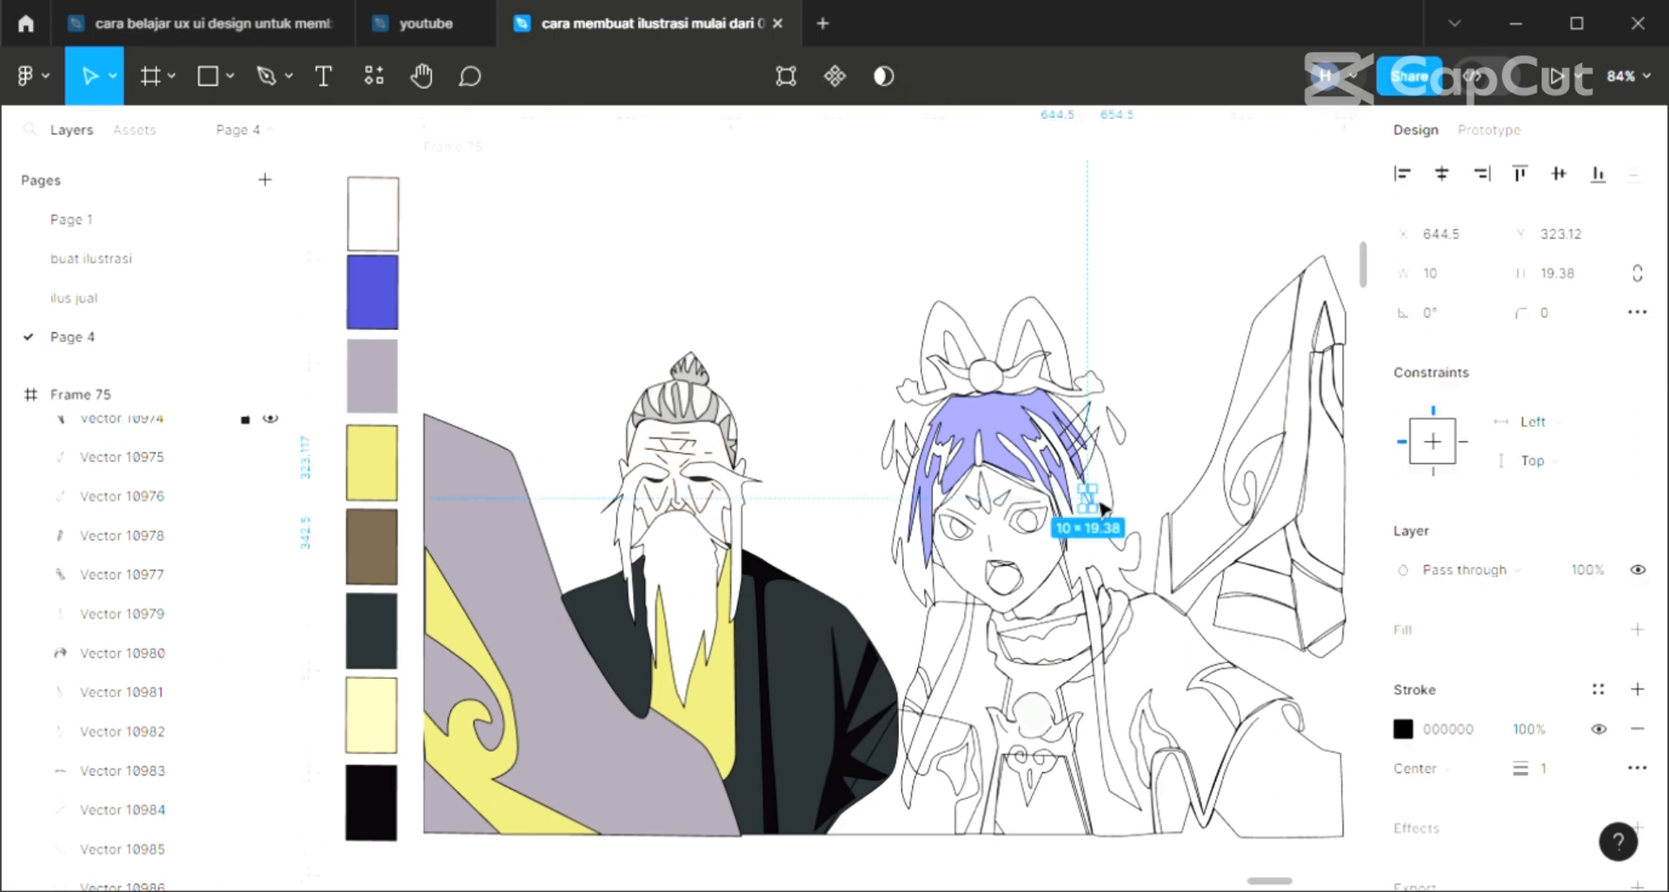
left_click(1637, 628)
key("i")
left_click(1202, 300)
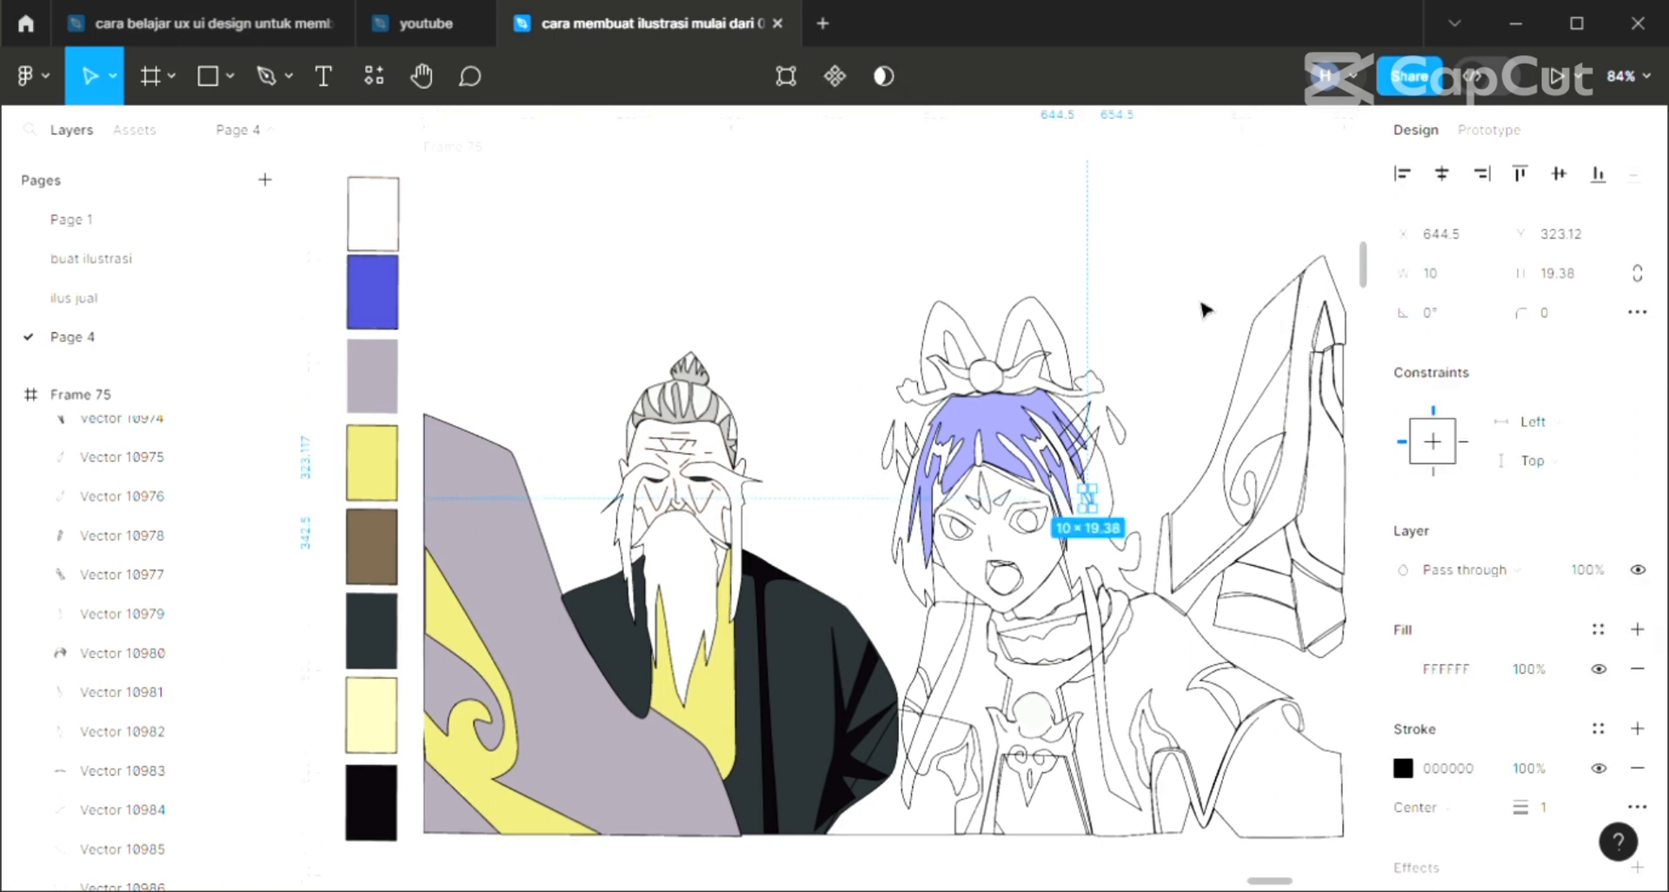
Fill the outermost loose hair strands on the left and right of the woman's head with sampled white, FFFFFF.
left_click(889, 453)
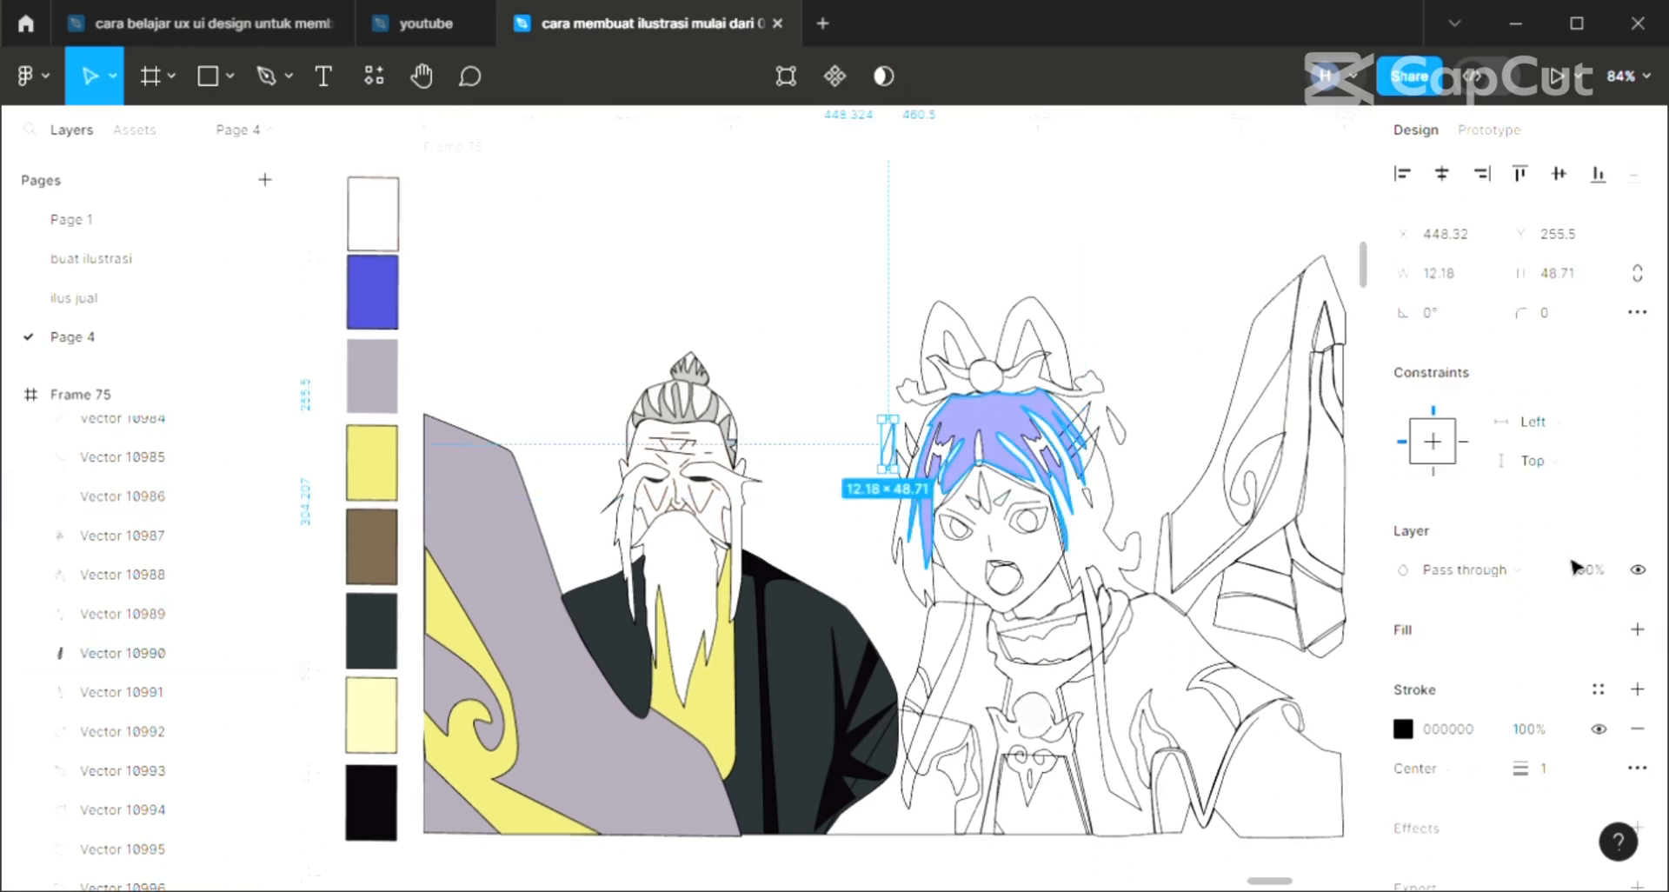
left_click(1637, 629)
key("i")
left_click(1174, 299)
left_click(1121, 440)
left_click(1637, 629)
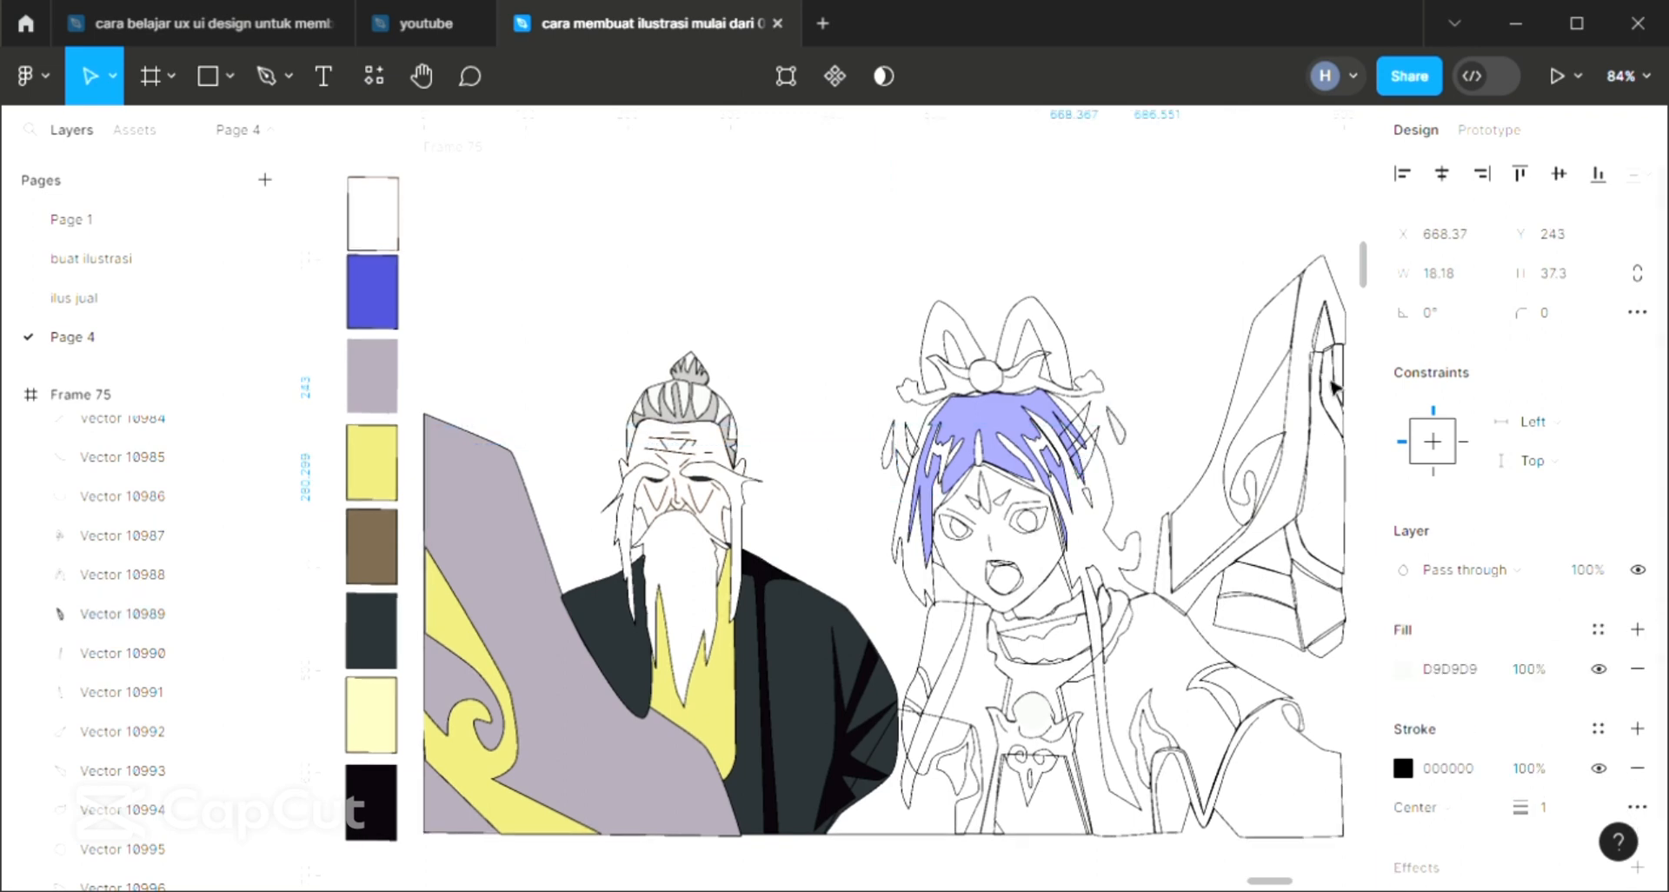
key("i")
left_click(1251, 223)
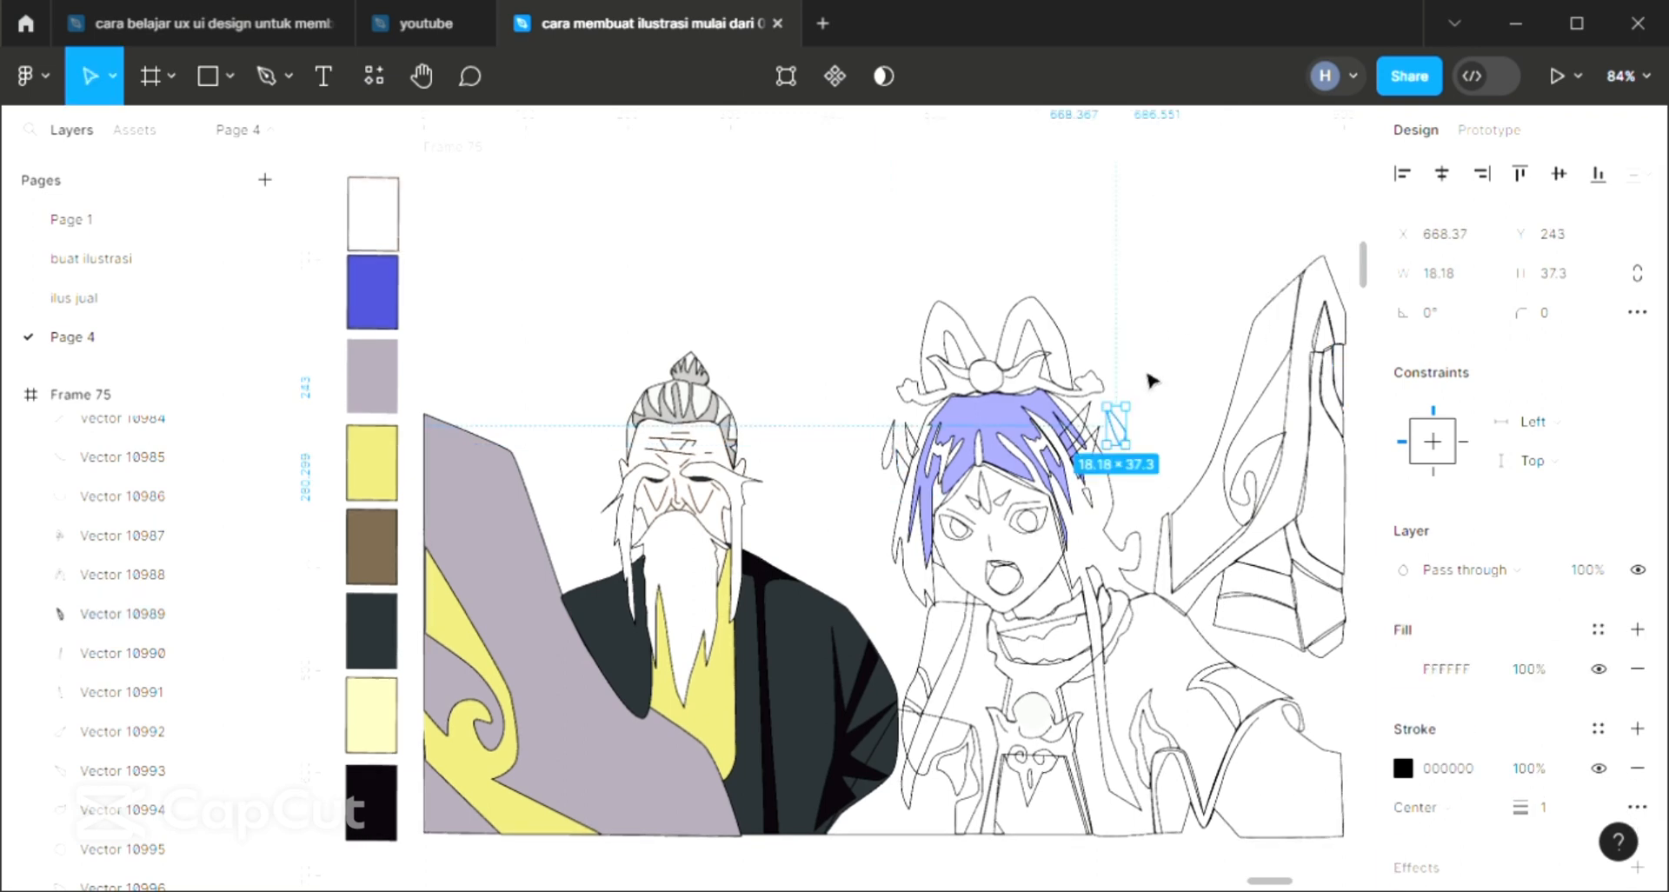
Fill the two overlapping hair strands on the upper right-hand side of the woman's head with sampled white.
left_click(1098, 432)
left_click(1637, 630)
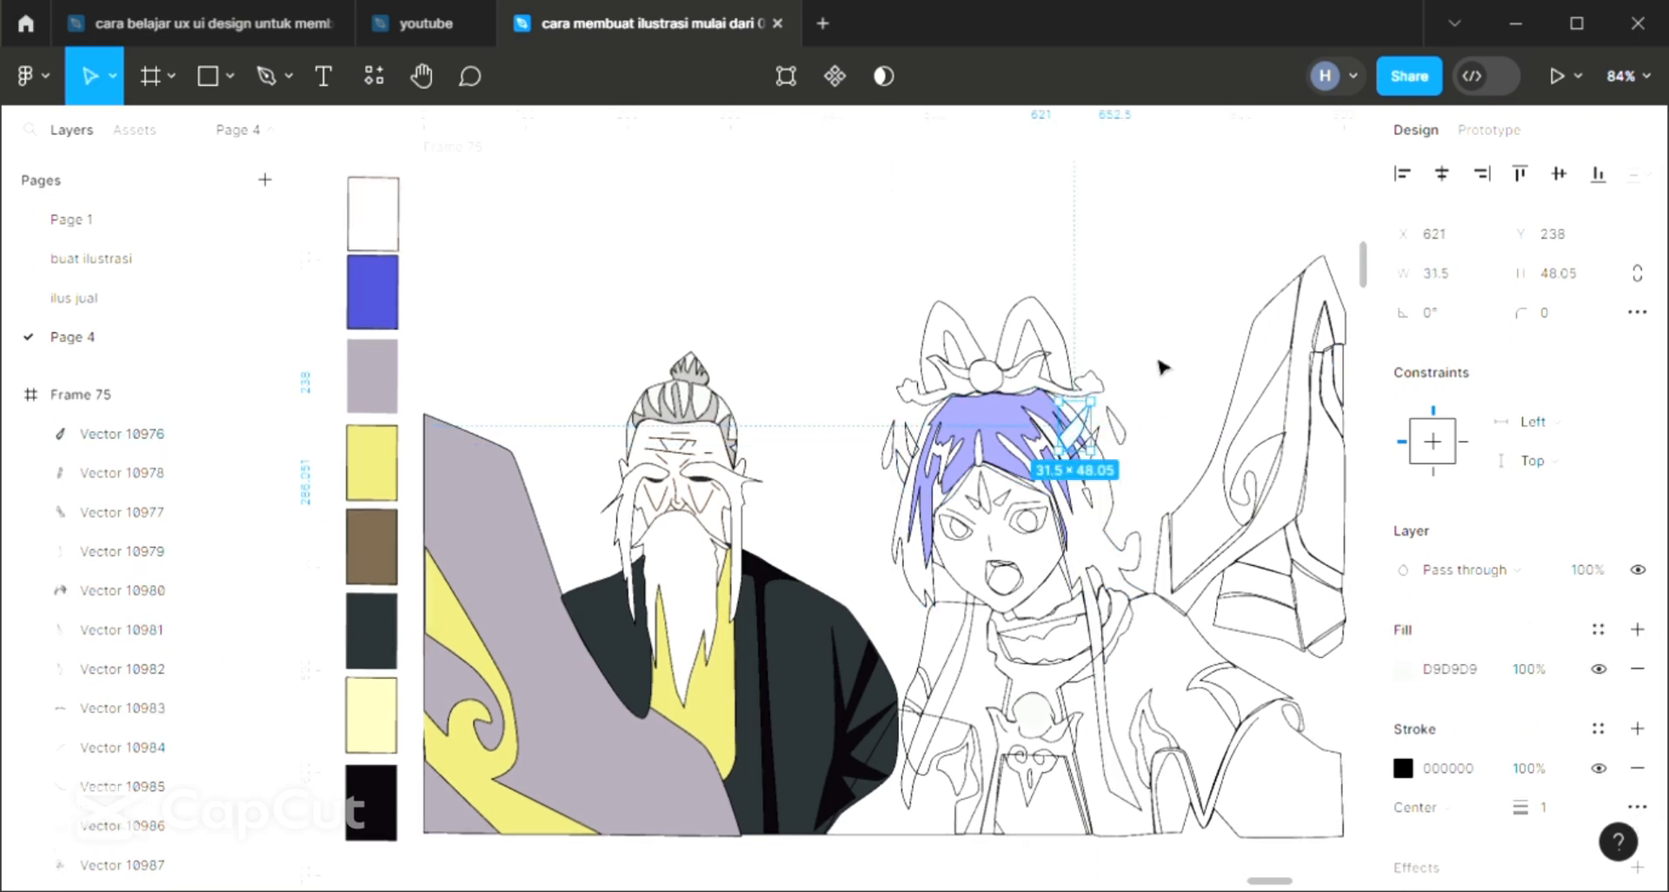
key("i")
left_click(1173, 466)
key("Escape")
left_click(1101, 464)
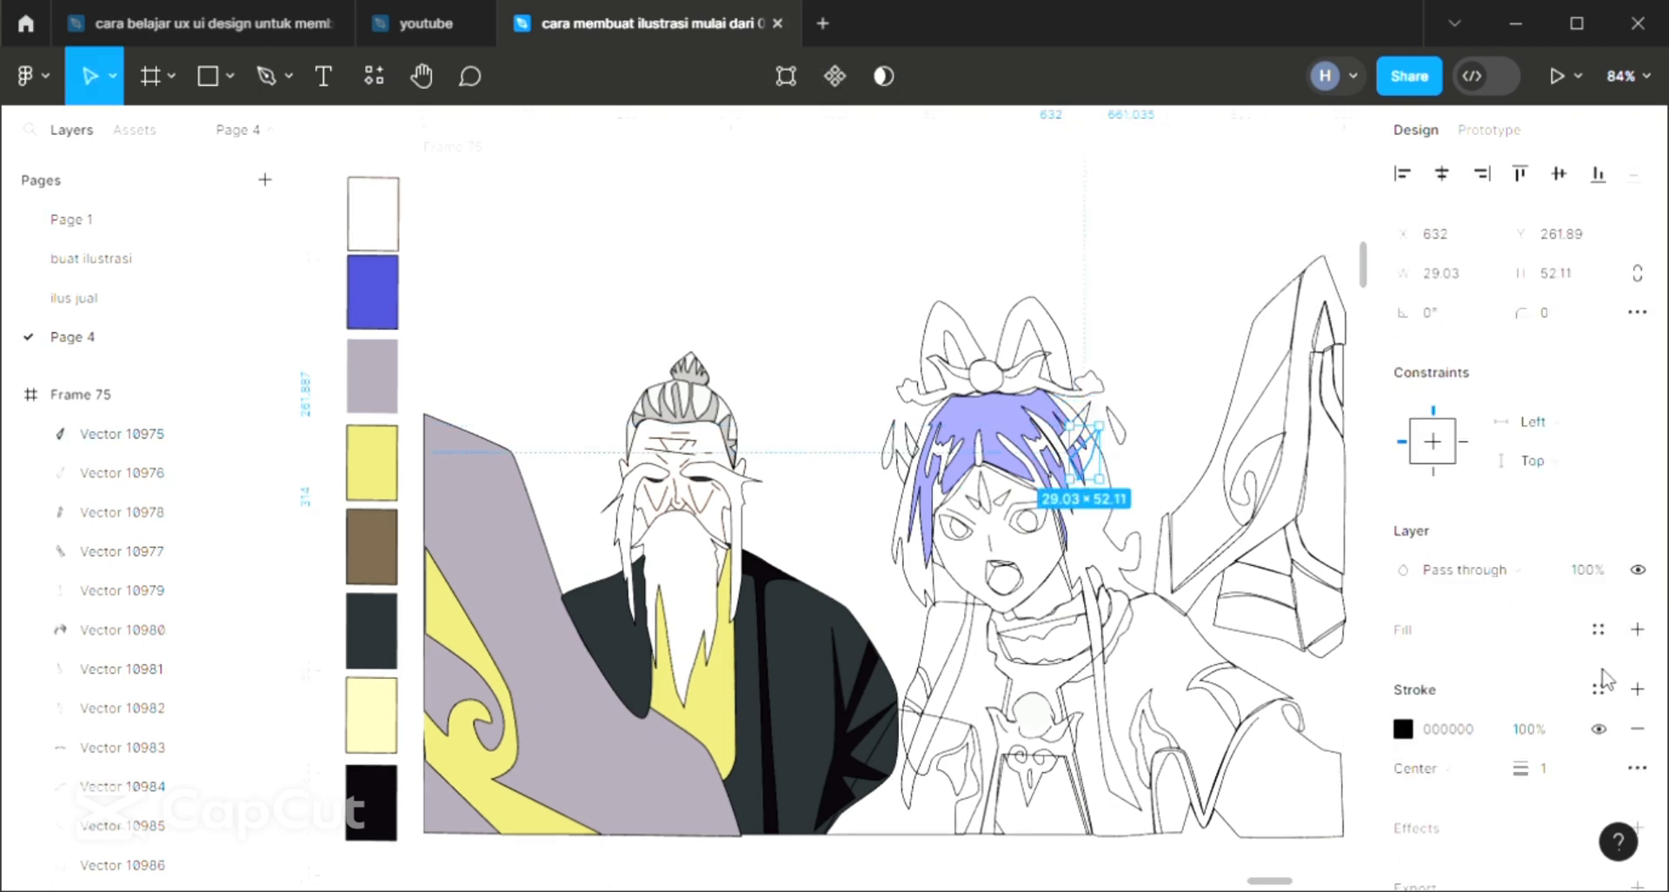
left_click(1638, 629)
key("i")
left_click(1198, 356)
Fill the two small pointed shapes beside the left-hand side of the woman's head with sampled white, FFFFFF.
left_click(907, 470)
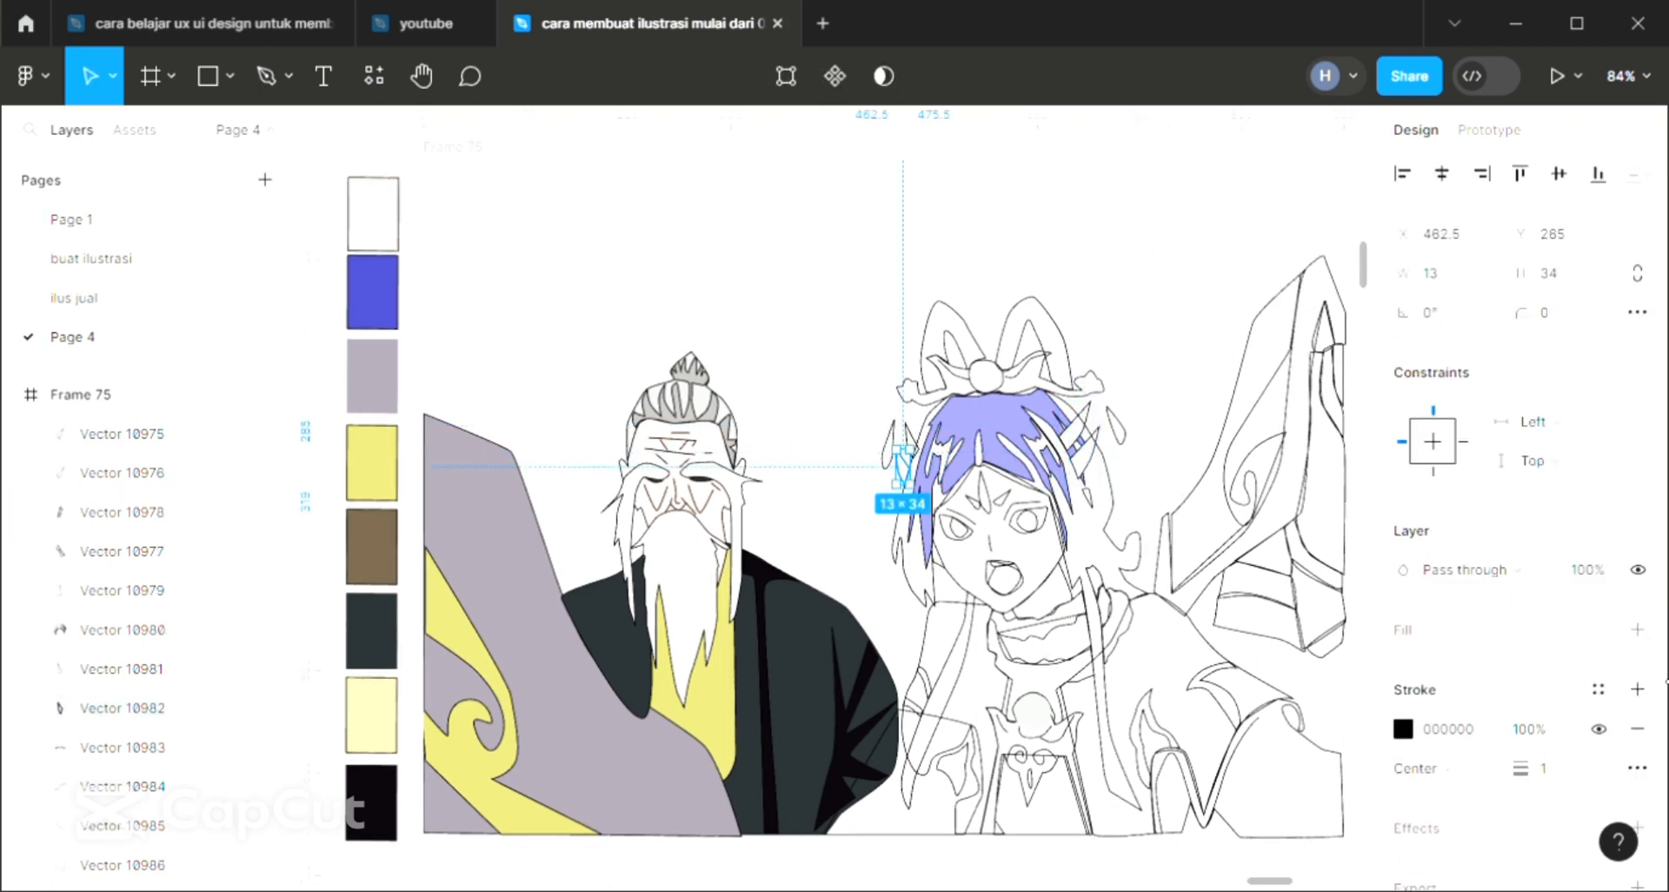
left_click(1640, 632)
key("i")
left_click(1255, 225)
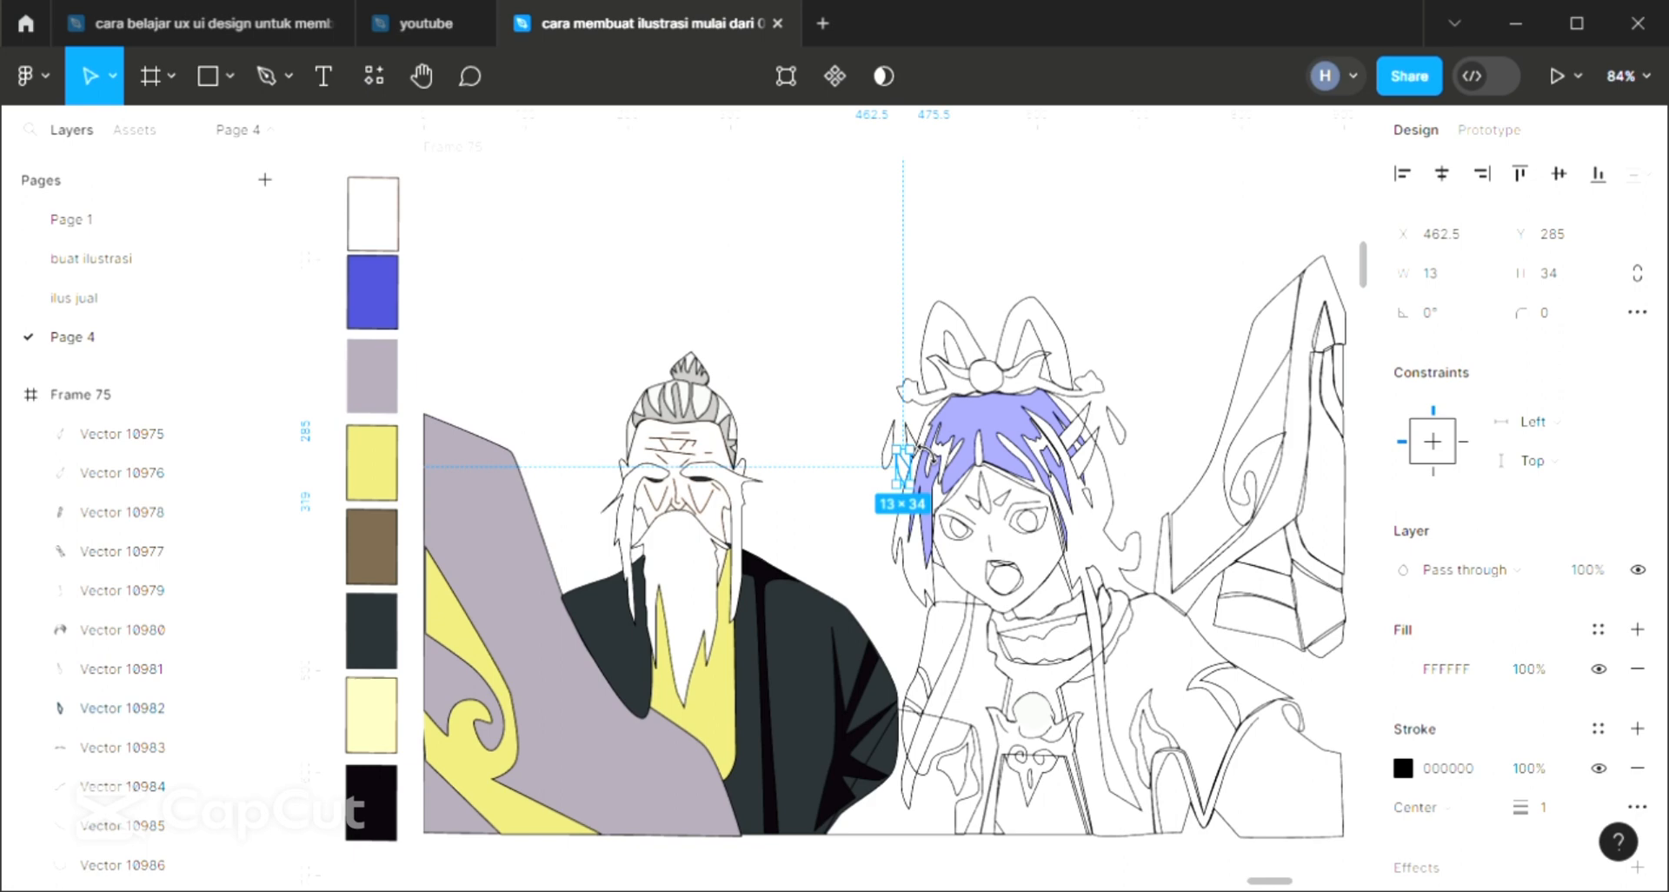
left_click(910, 437)
left_click(1636, 631)
key("i")
left_click(1206, 338)
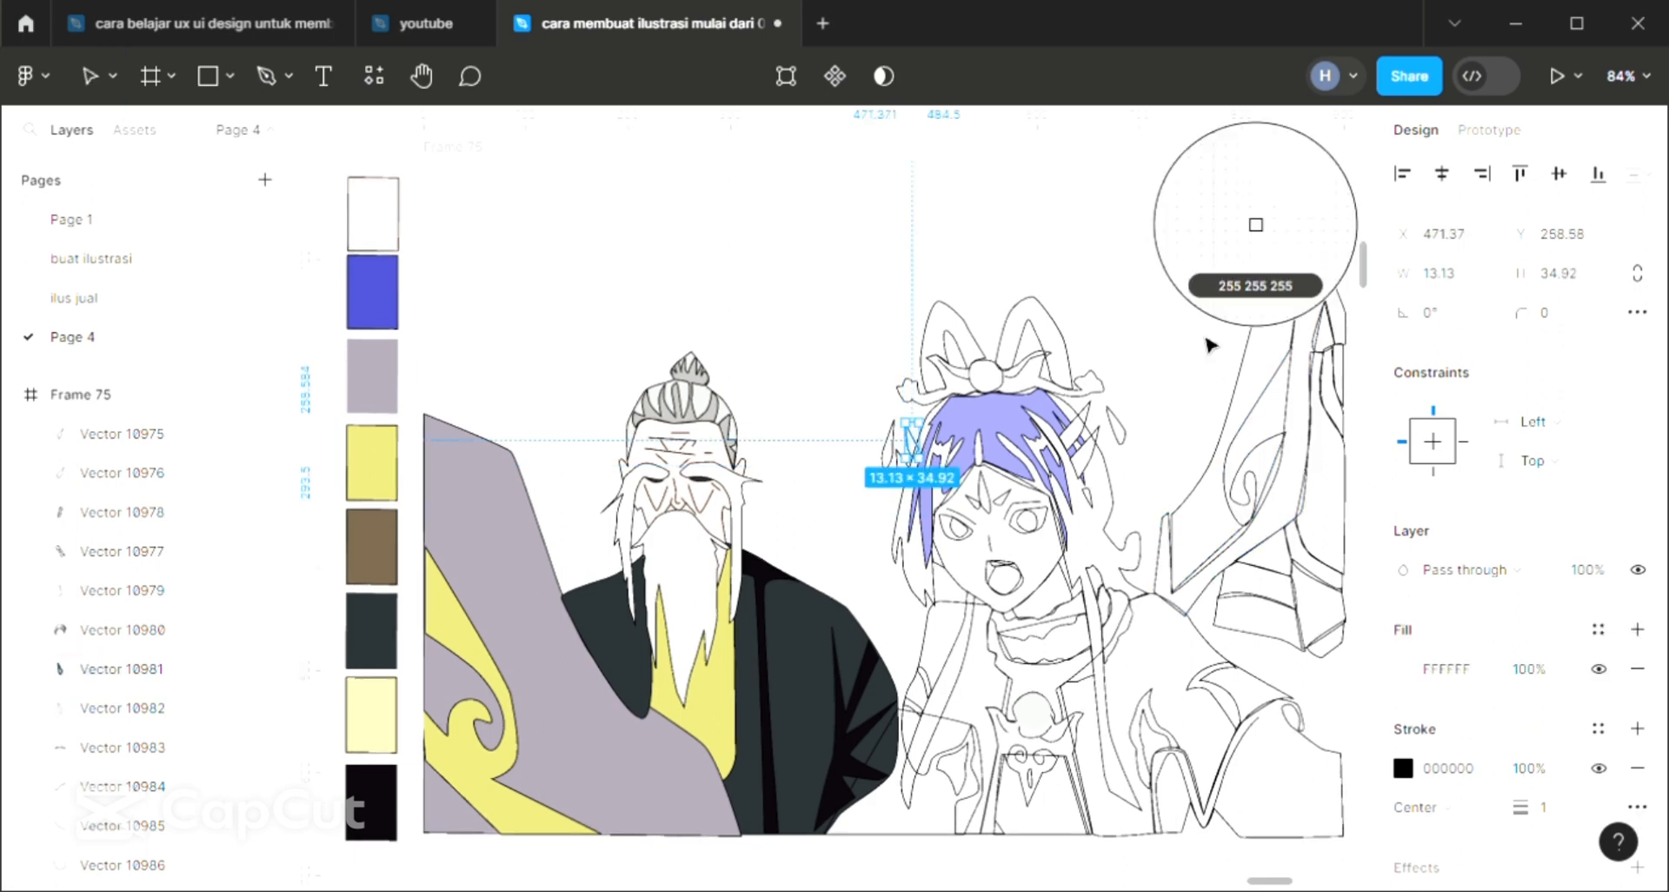
Fill the woman's wide crown ornament with sampled white, FFFFFF, and move it backward behind the round gem.
left_click(1097, 398)
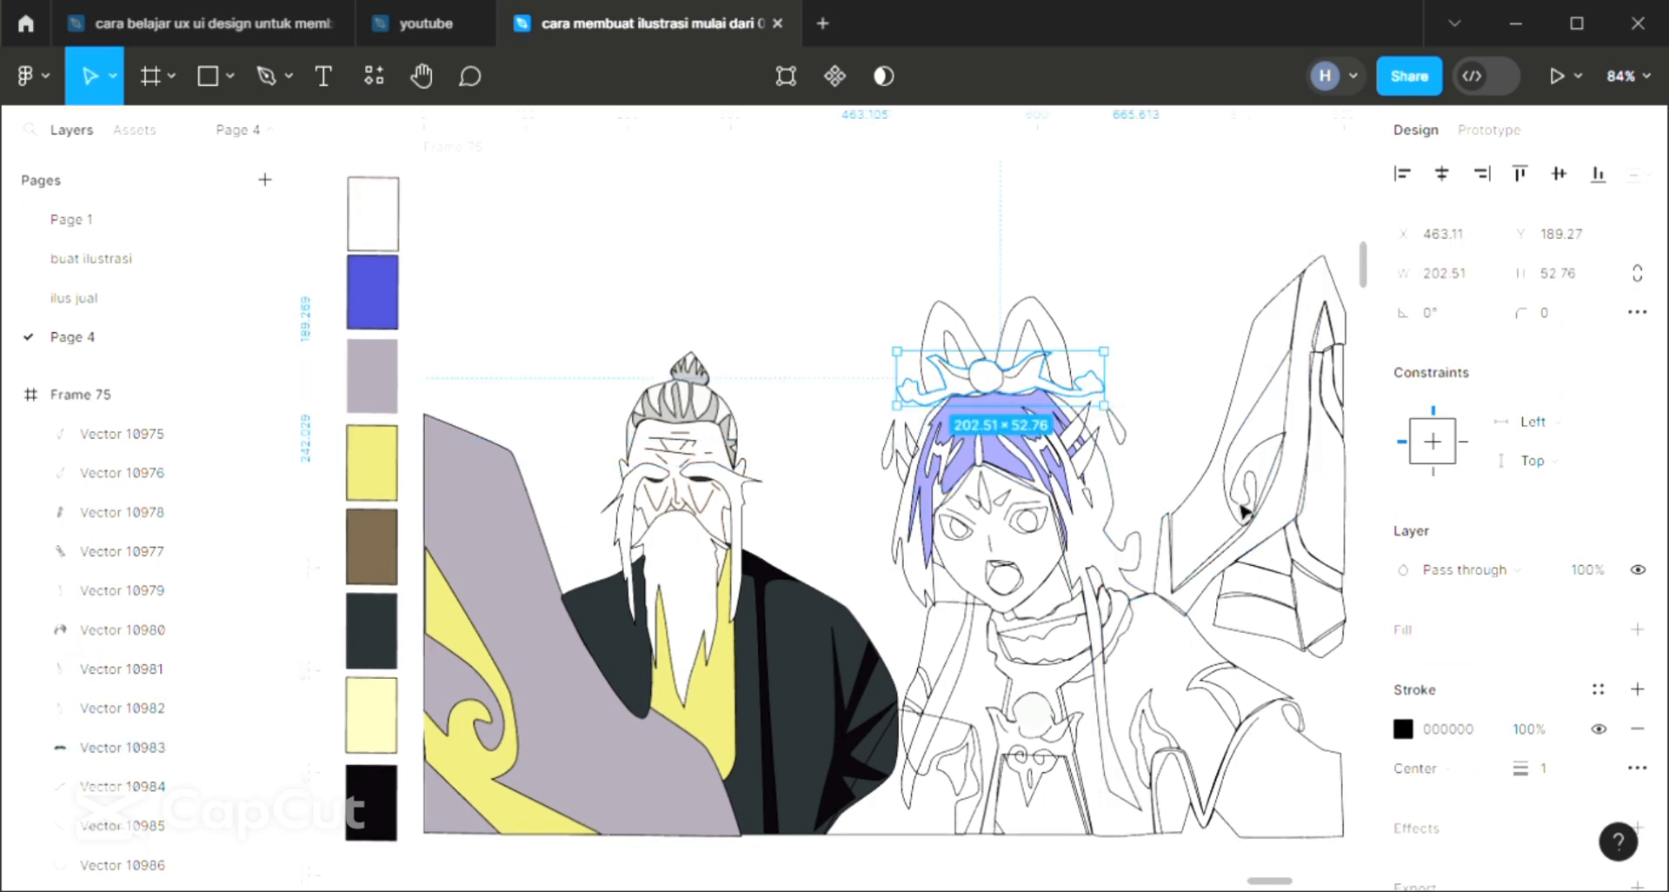
left_click(1637, 631)
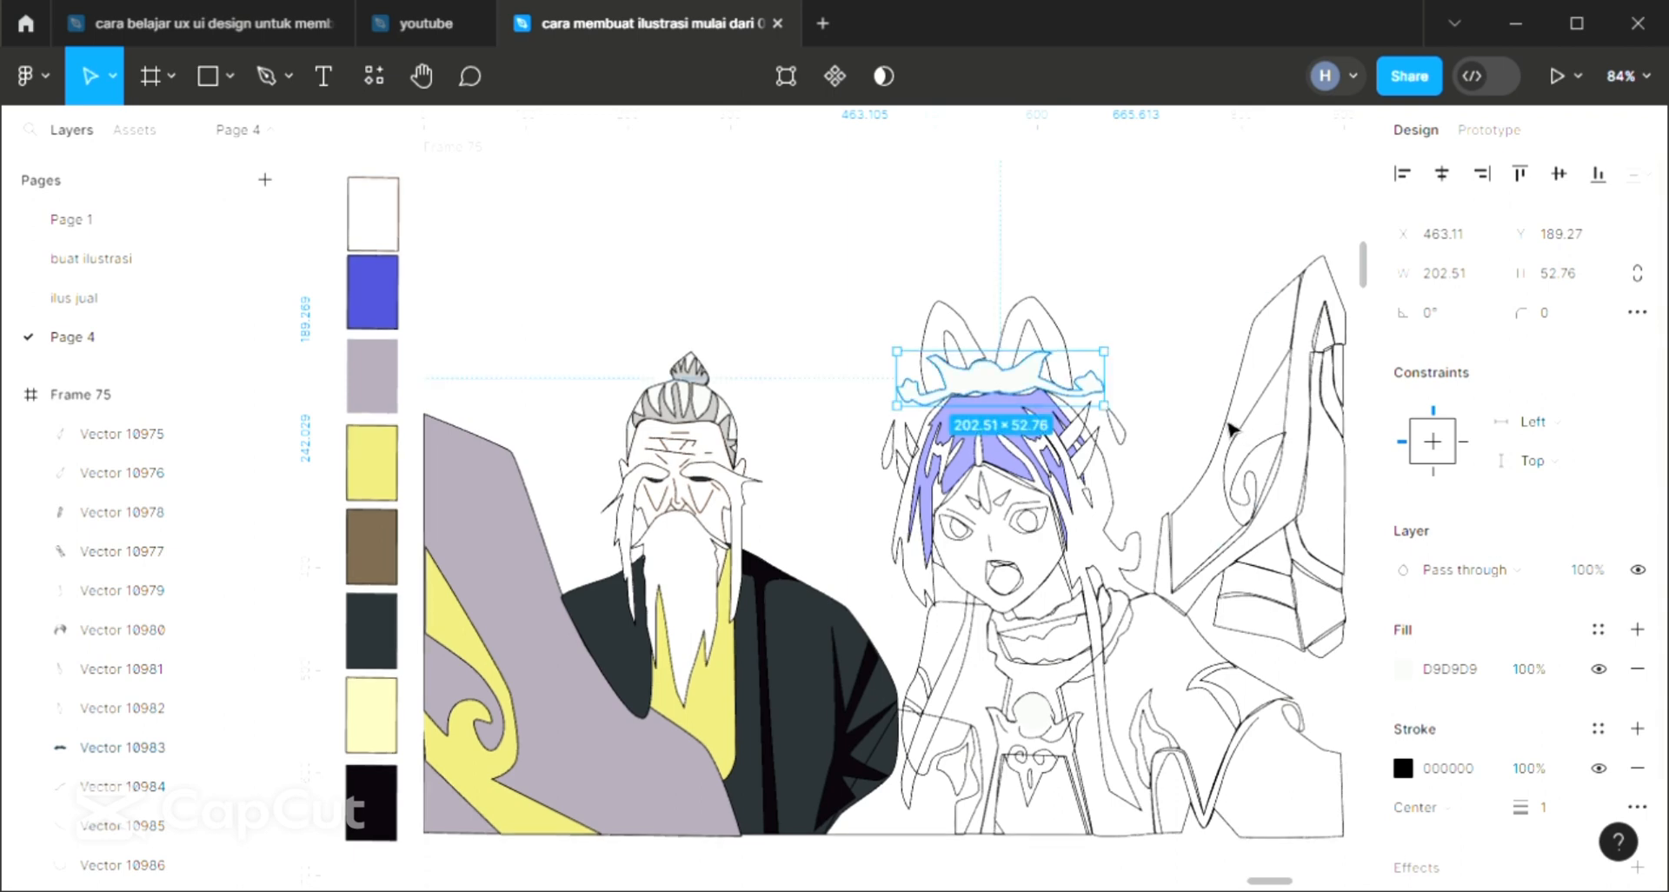
key("ctrl+bracketleft")
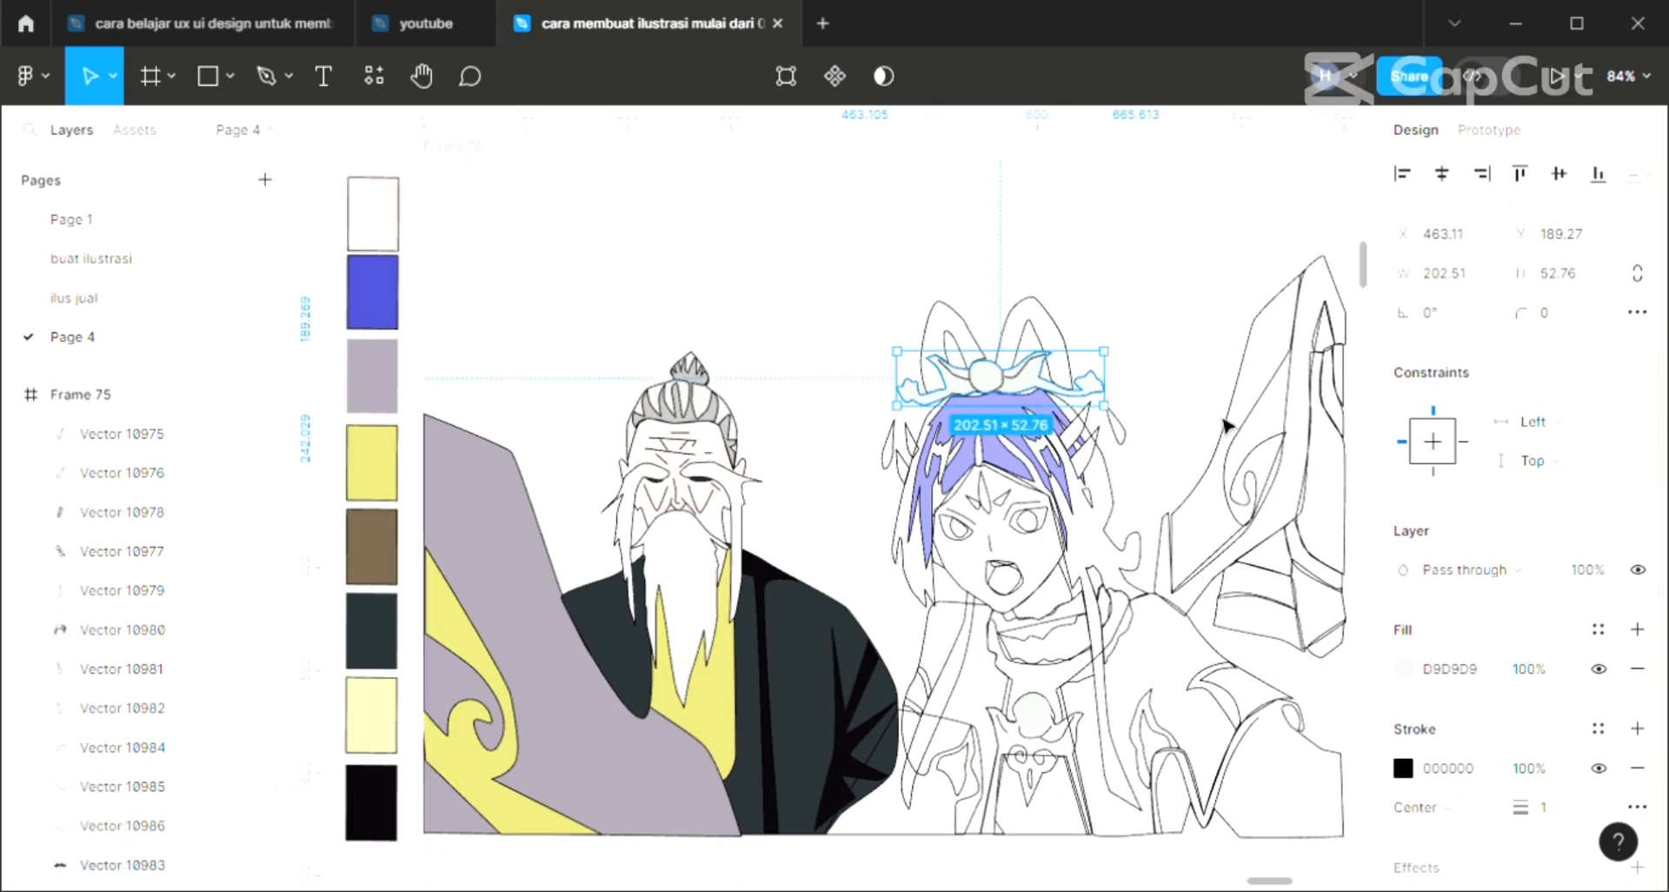
left_click(1257, 223)
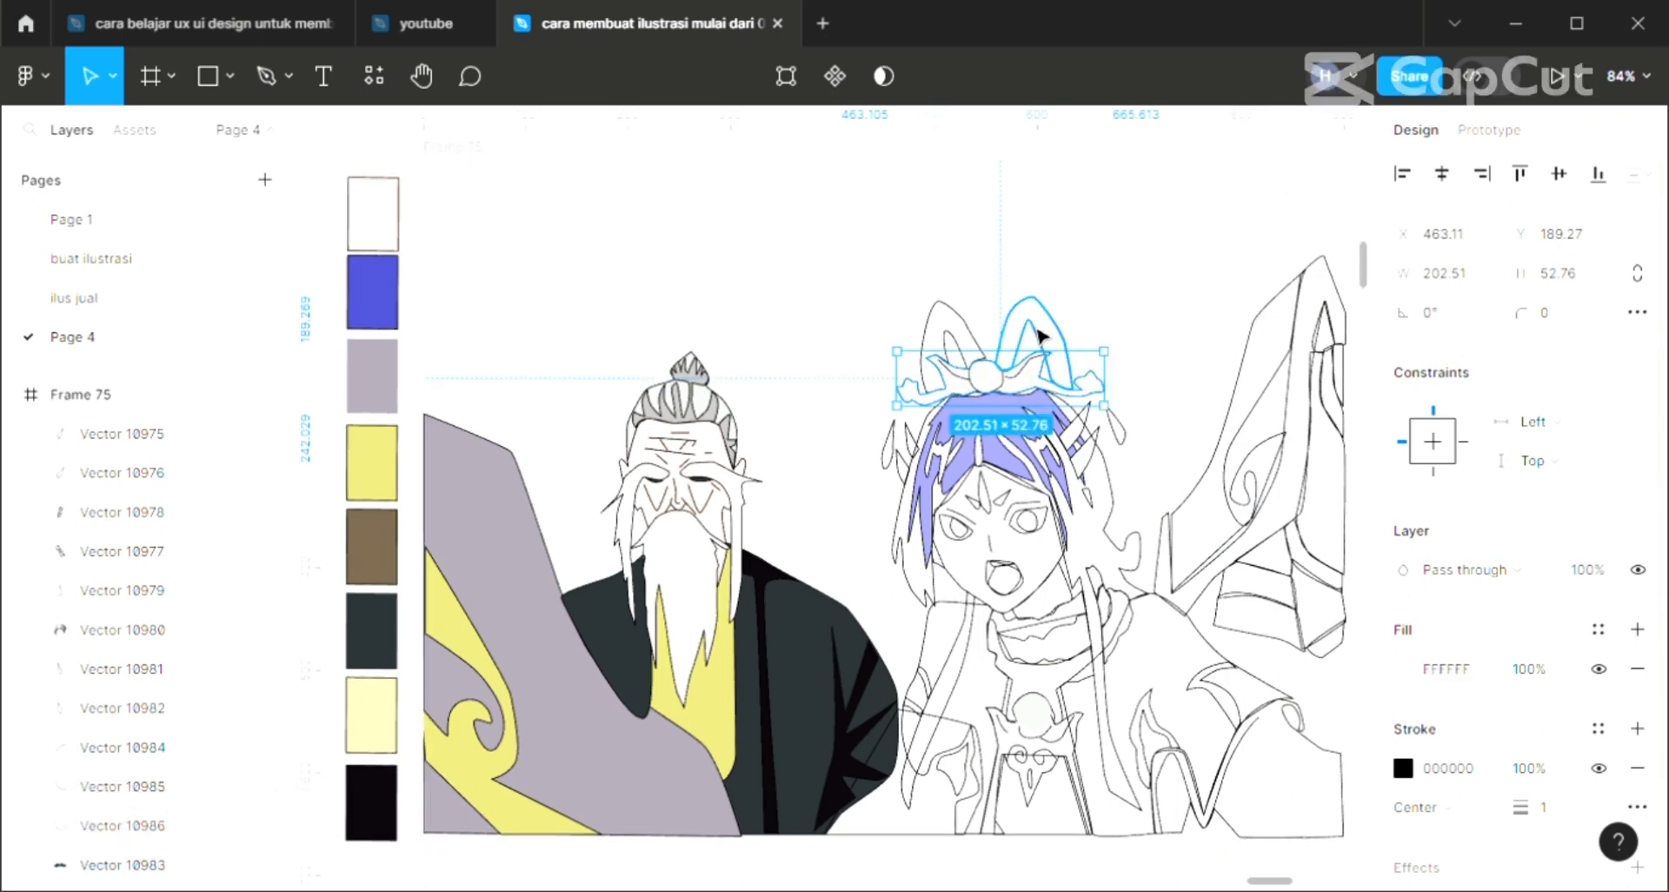
Fill both hair loops above the woman's crown with the blue palette colour, 4A4BC2.
left_click(1040, 336)
left_click(1637, 630)
key("i")
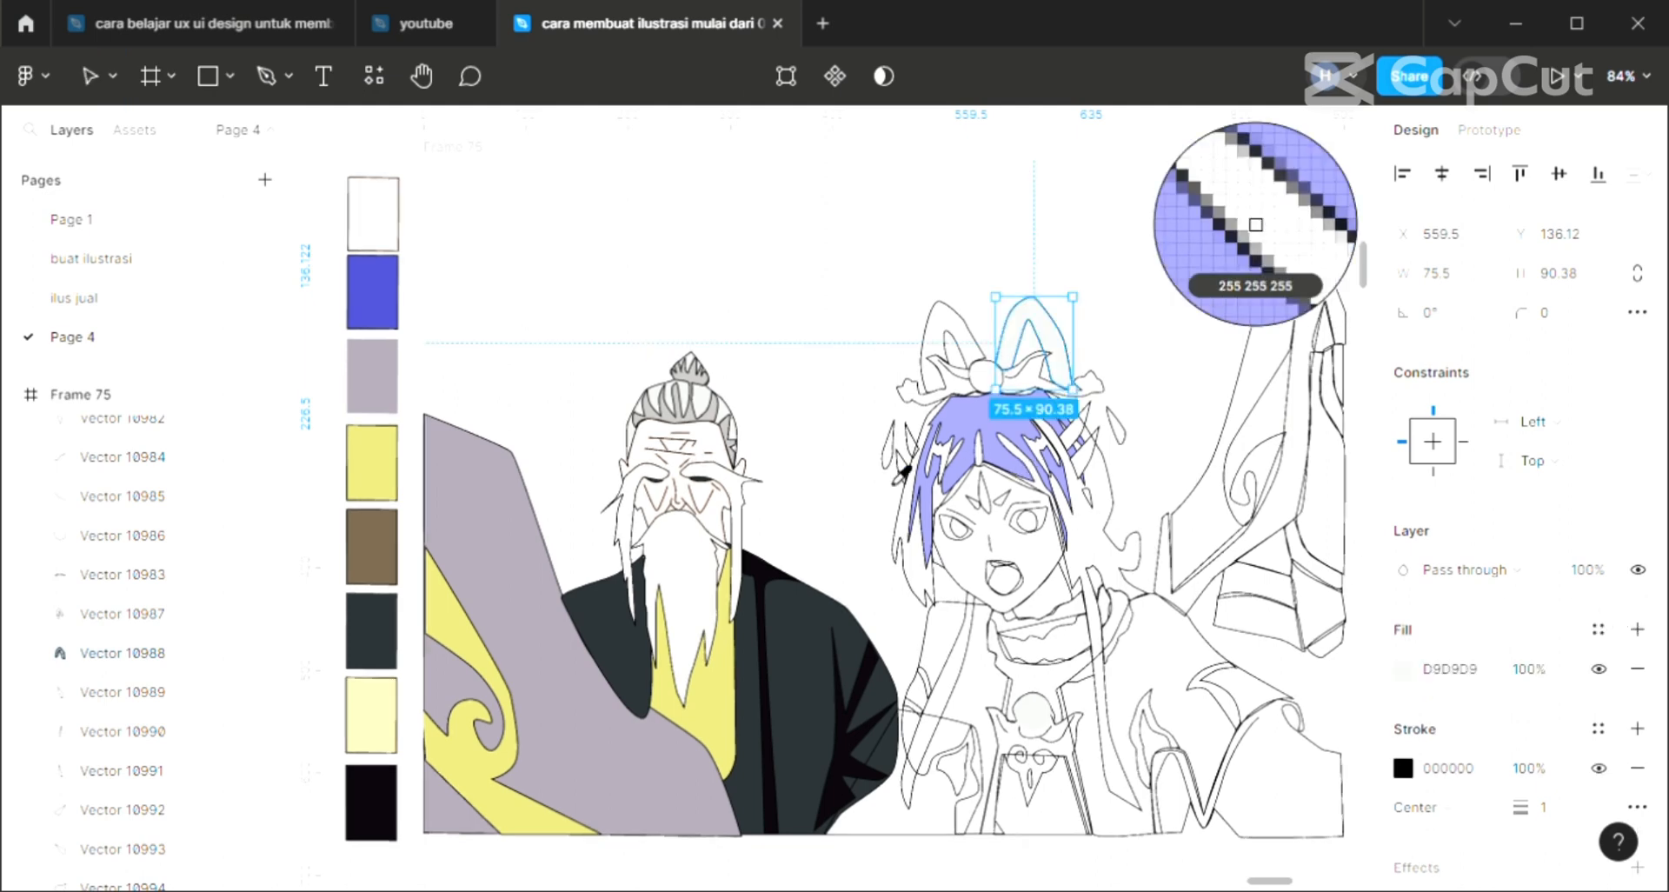
left_click(371, 300)
left_click(935, 356)
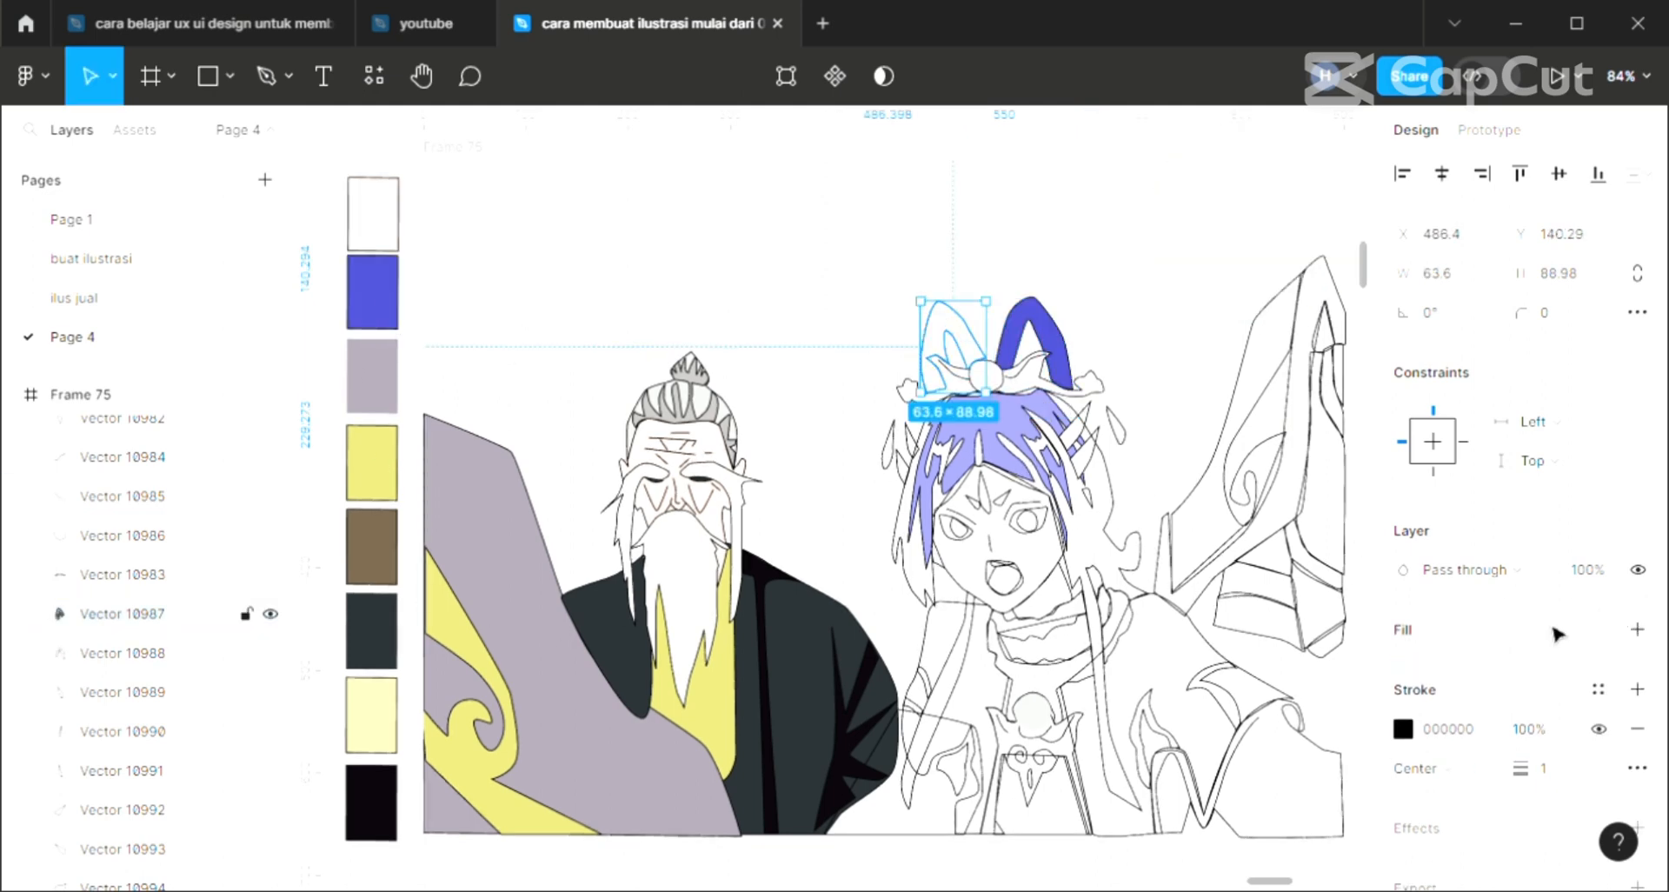
left_click(1637, 629)
key("i")
left_click(372, 292)
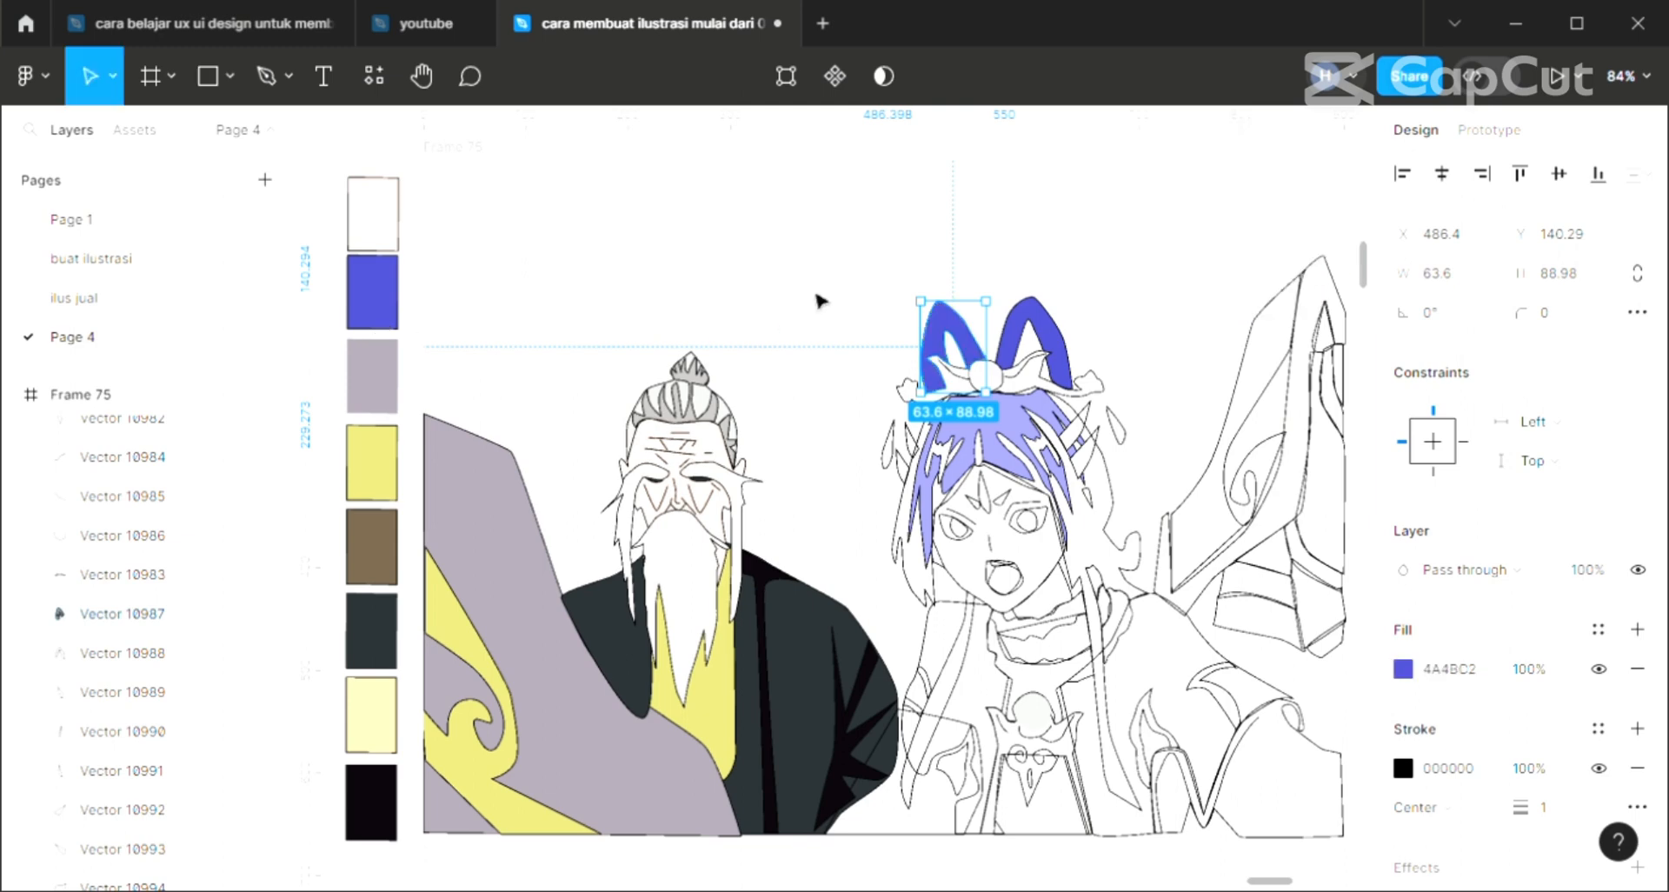
left_click(816, 299)
Fill the woman's large main hair shape with palette blue, 4A4BC2, and send it to the back.
left_click(1132, 580)
left_click(1089, 498)
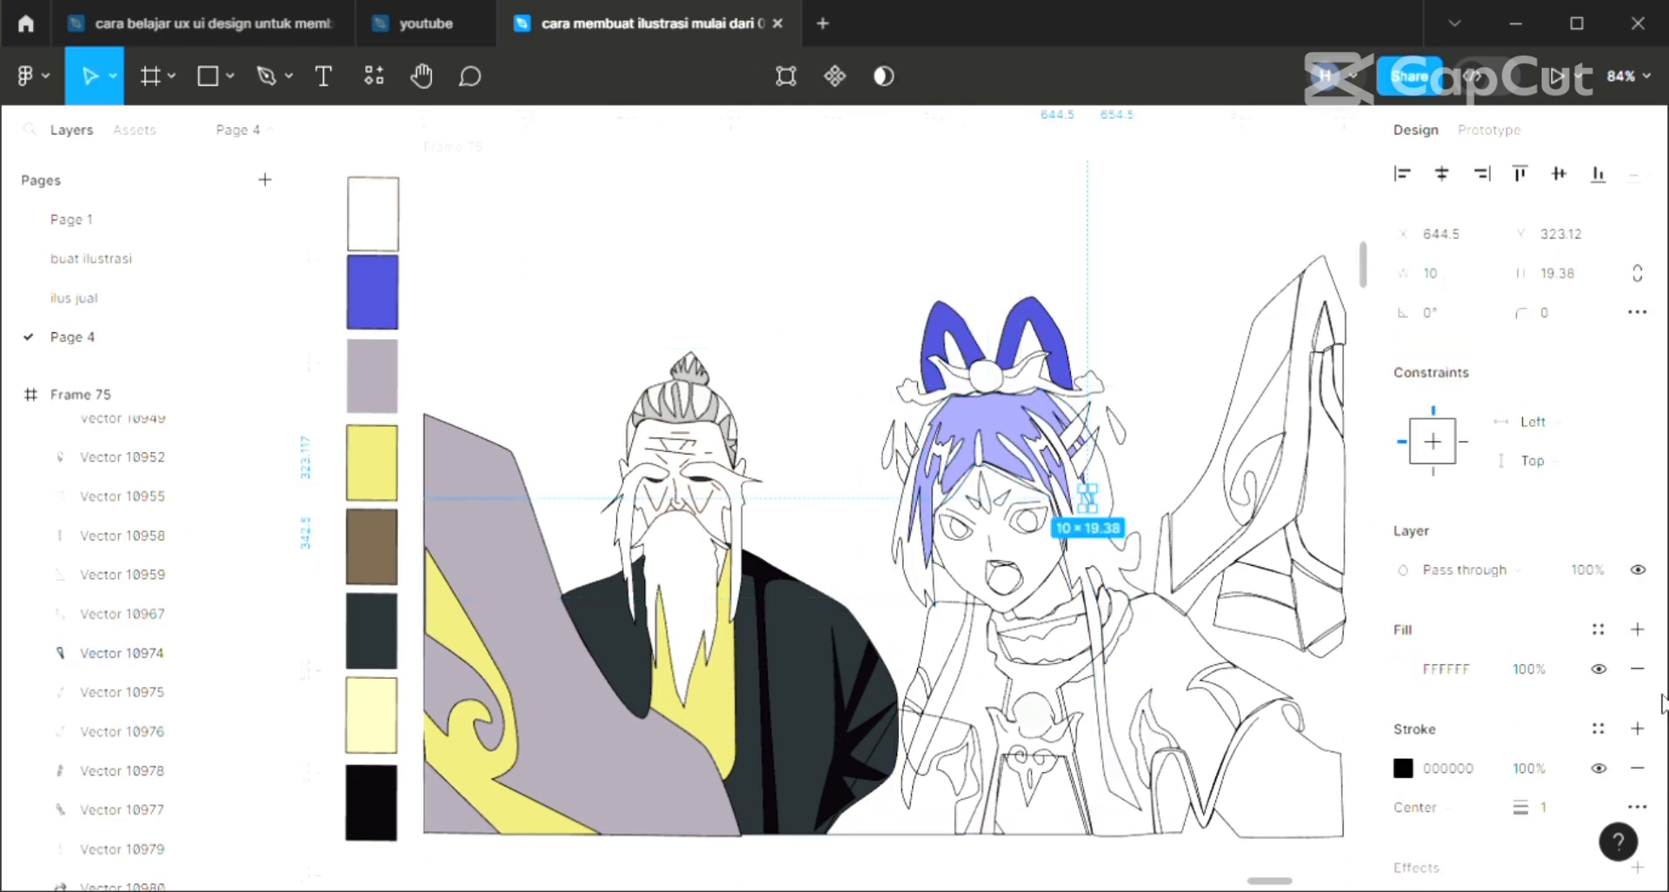
left_click(1127, 567)
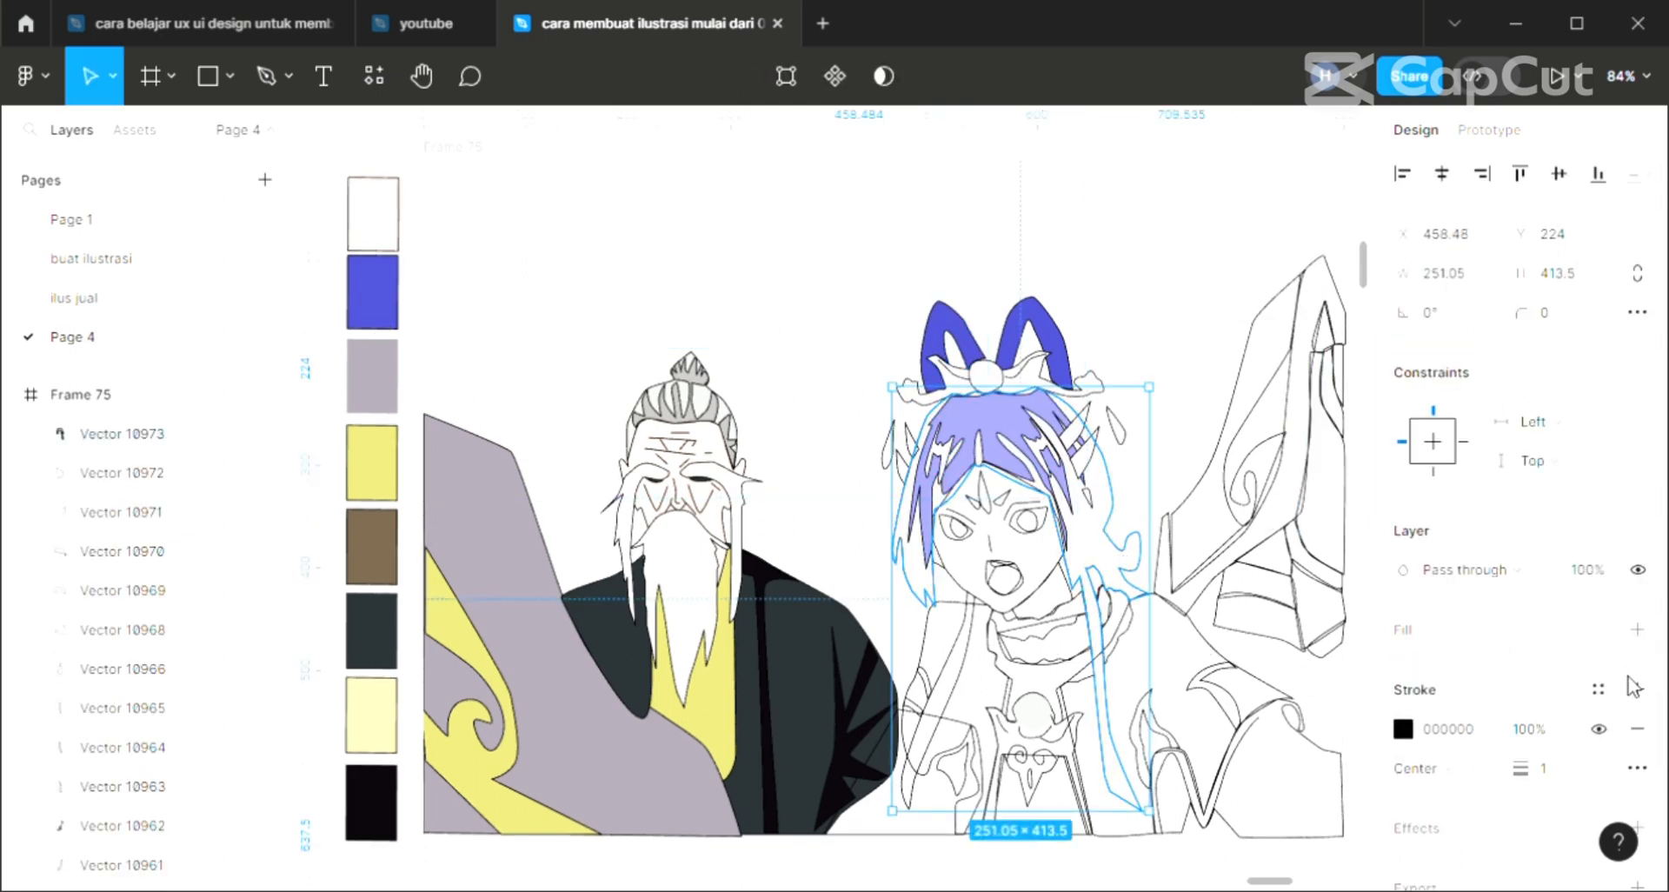
left_click(1636, 629)
key("i")
left_click(374, 287)
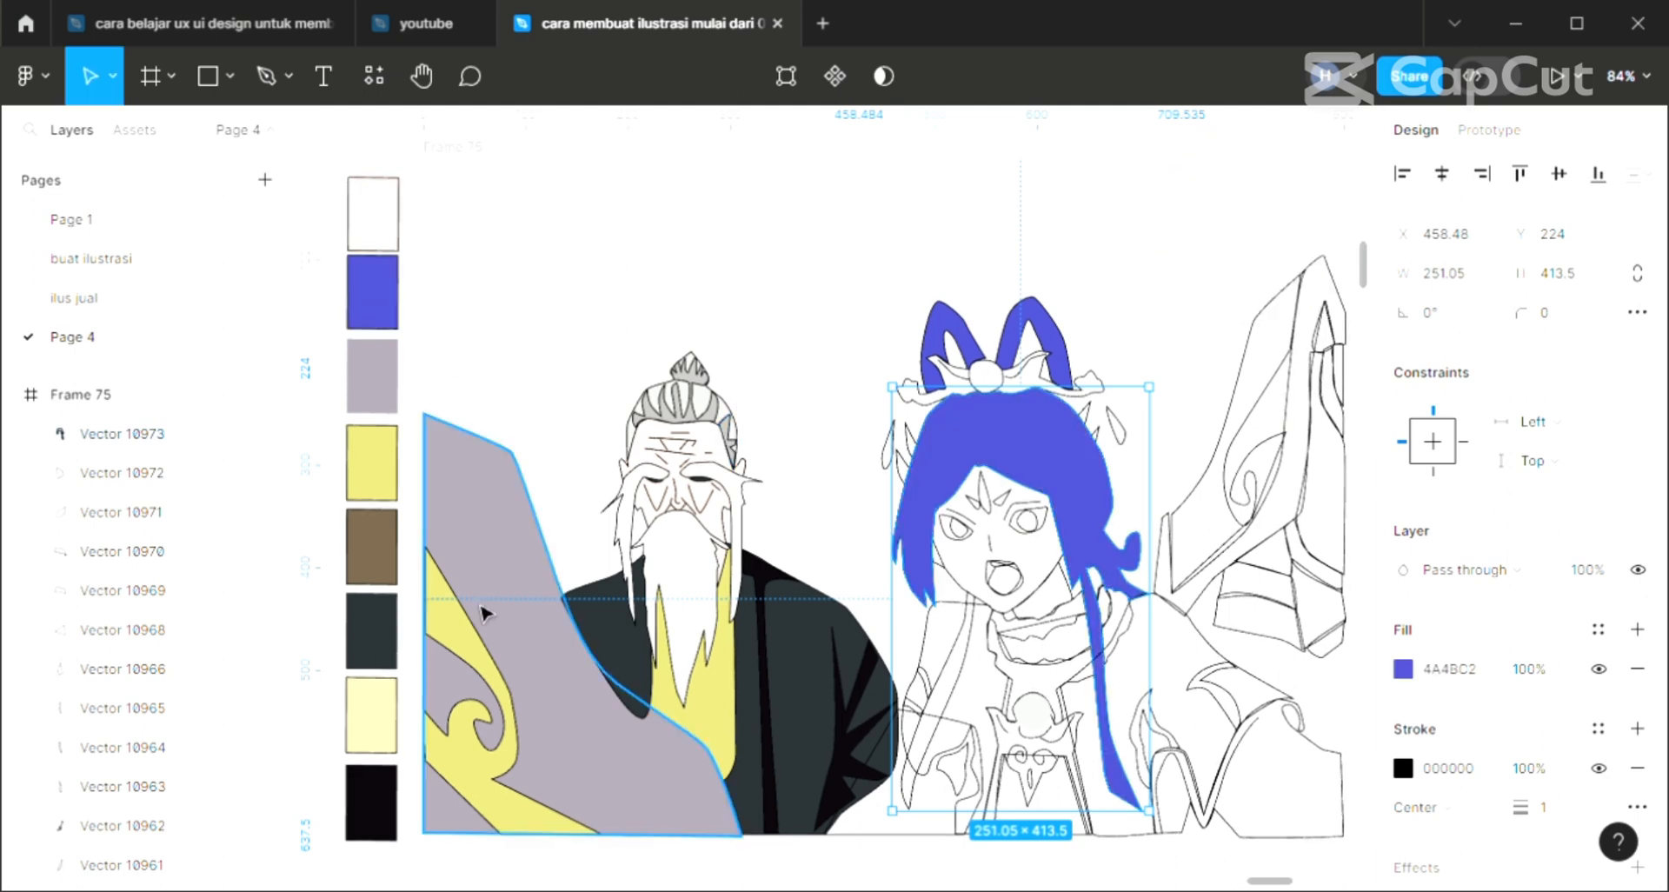
key("bracketleft")
left_click(785, 341)
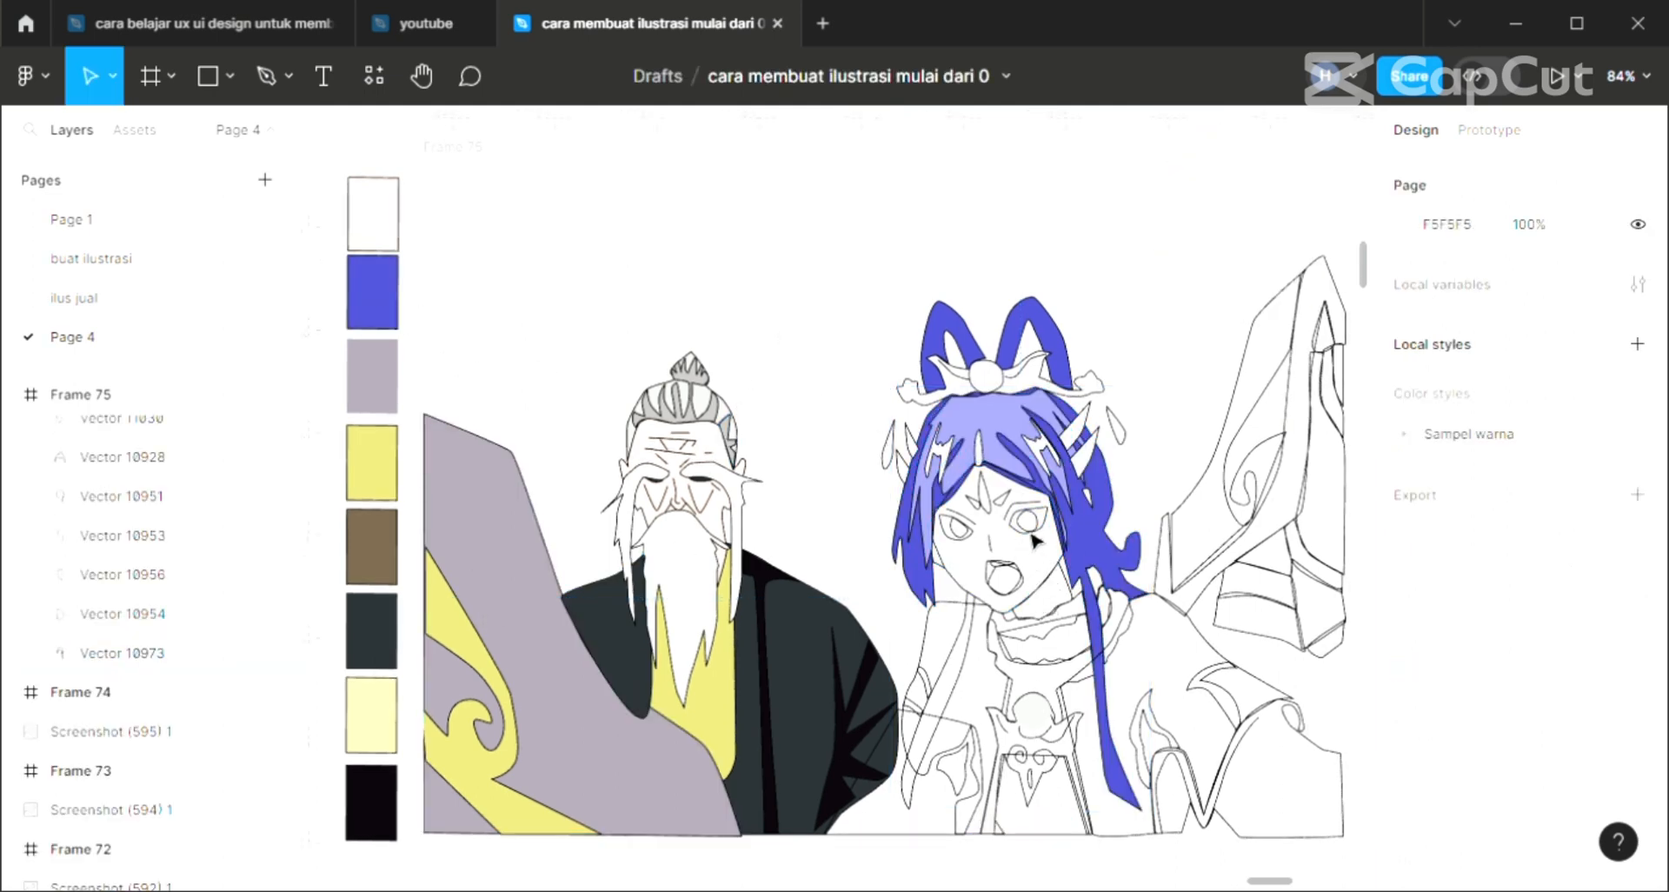
Fill the tall central mark on the woman's forehead with sampled white.
left_click(1005, 512)
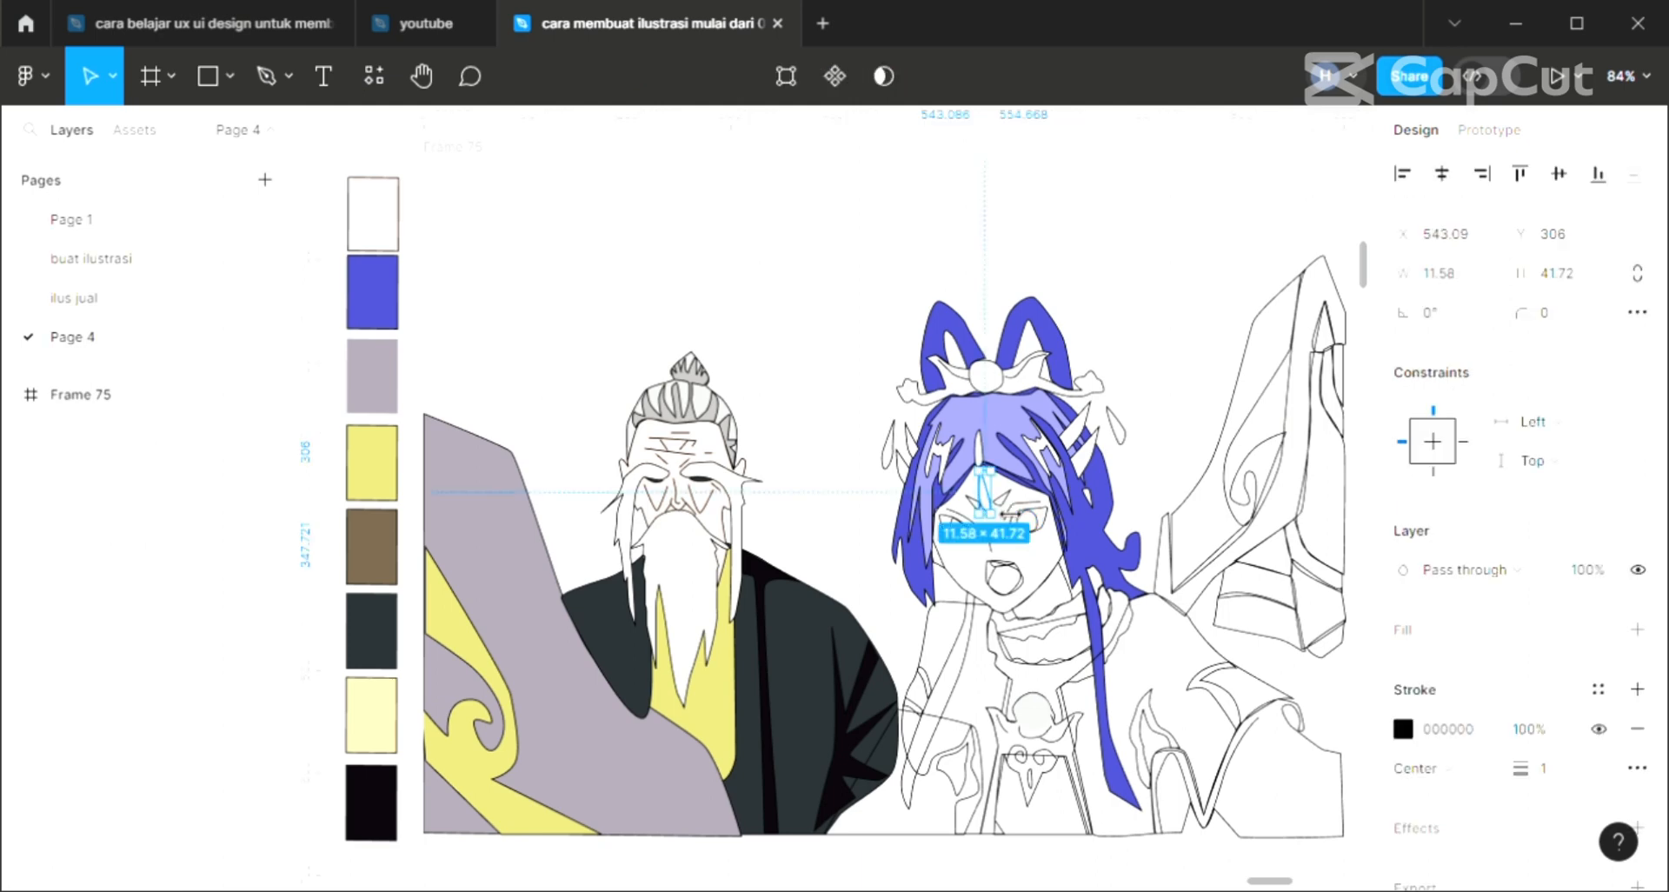
left_click(1636, 630)
key("i")
left_click(764, 304)
Fill the two small forehead marks on either side of the central one with the hair's light violet, 9697EF.
left_click(1007, 527)
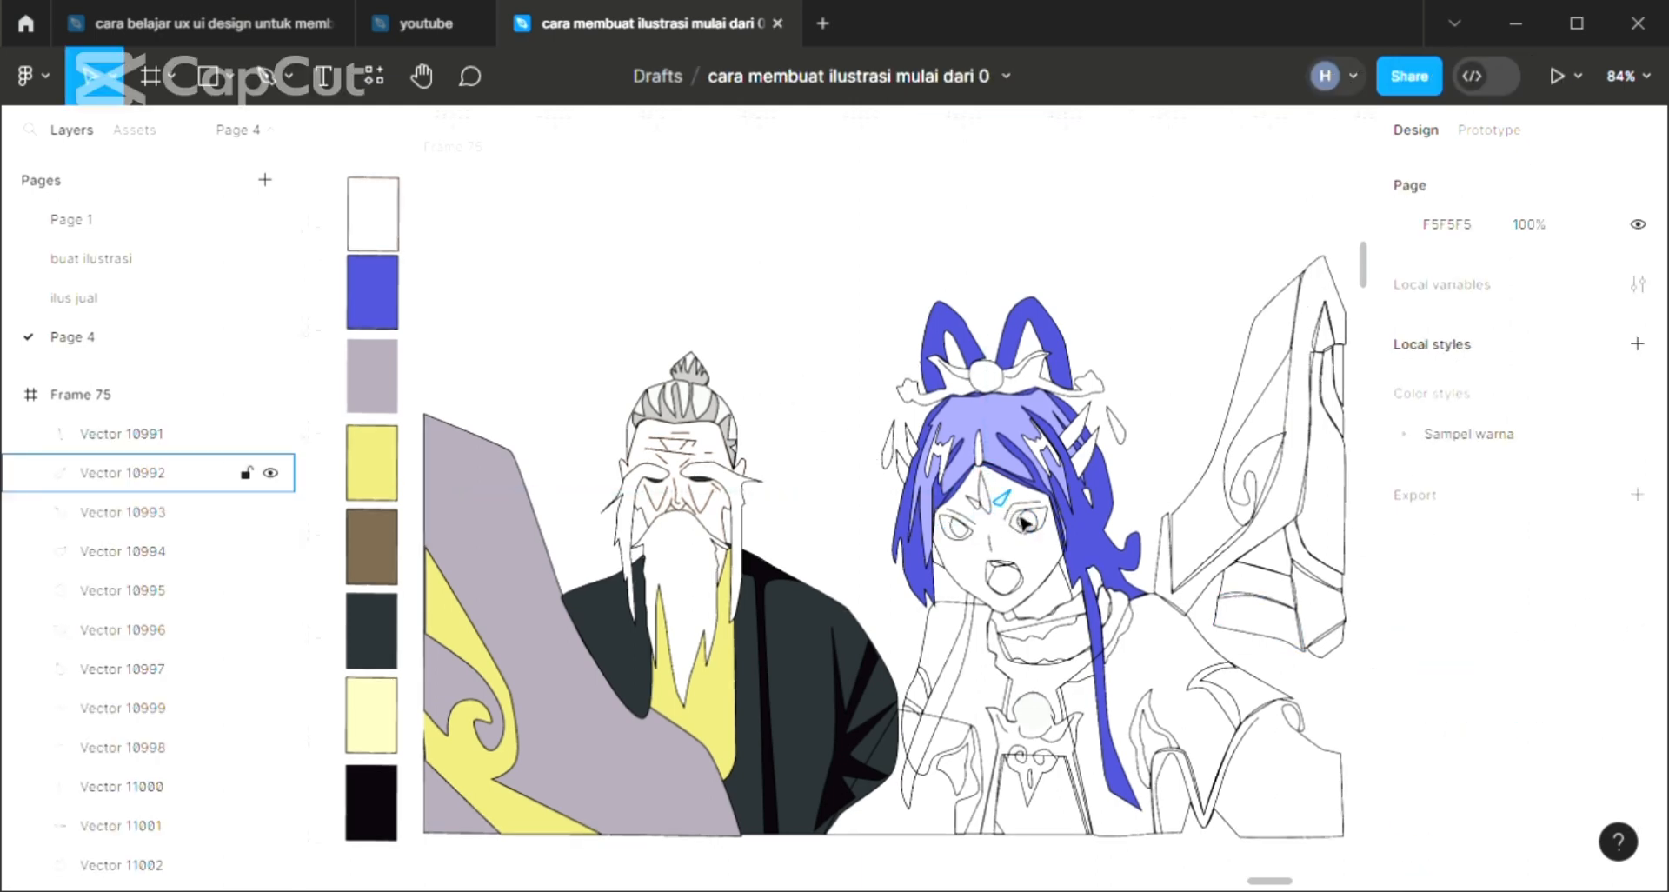
left_click(1003, 499)
left_click(1637, 629)
key("i")
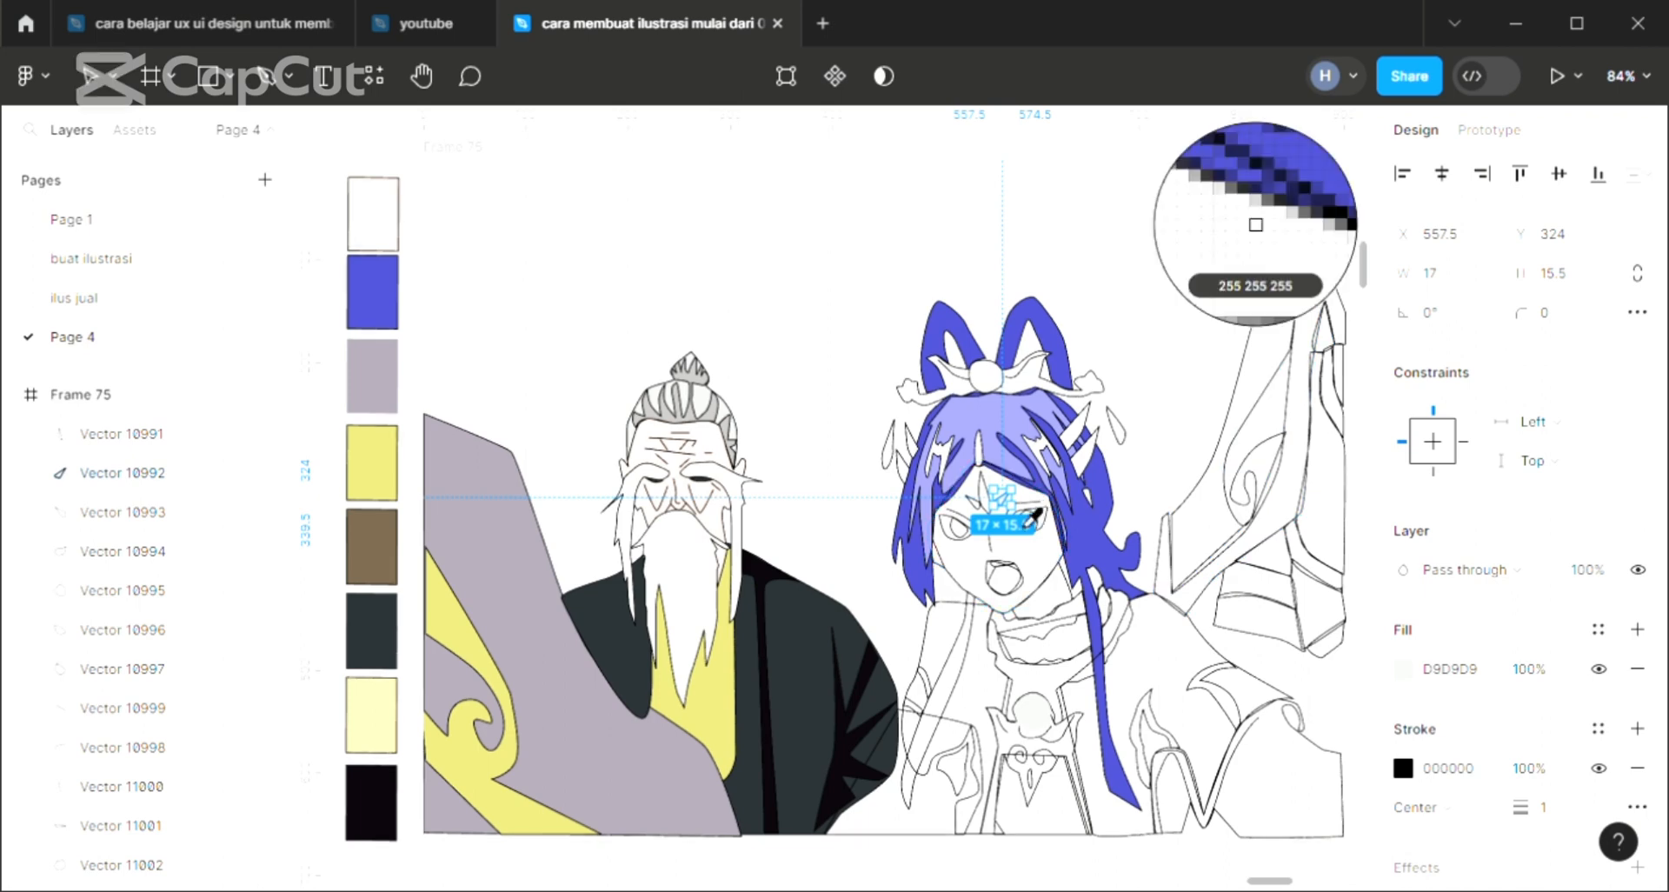
left_click(820, 377)
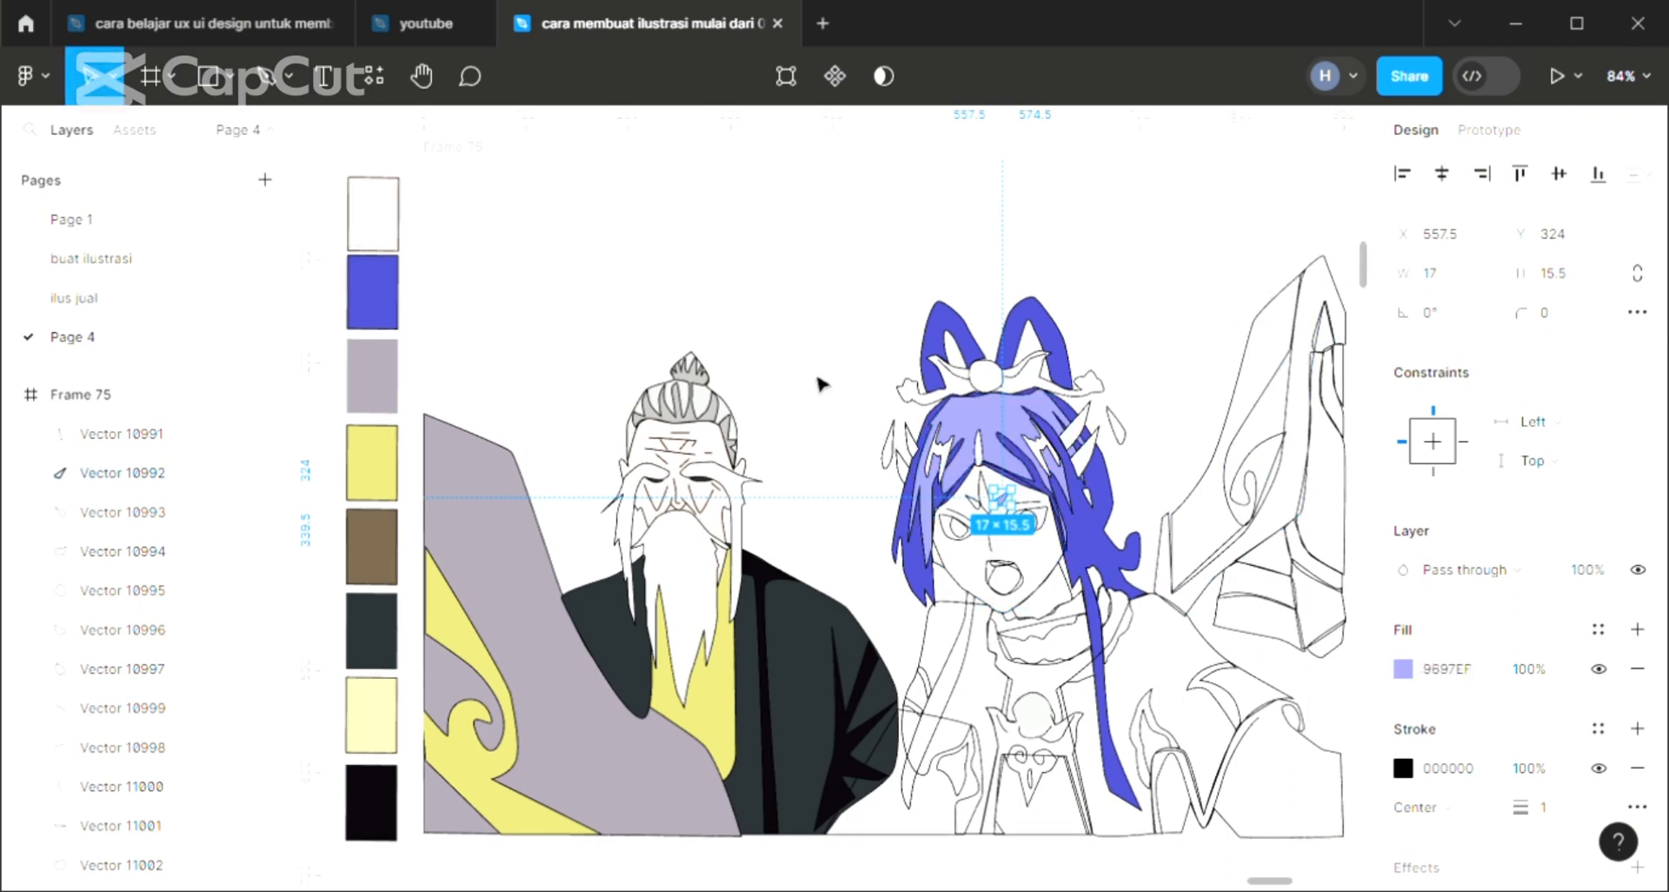
key("Escape")
left_click(974, 502)
left_click(1637, 631)
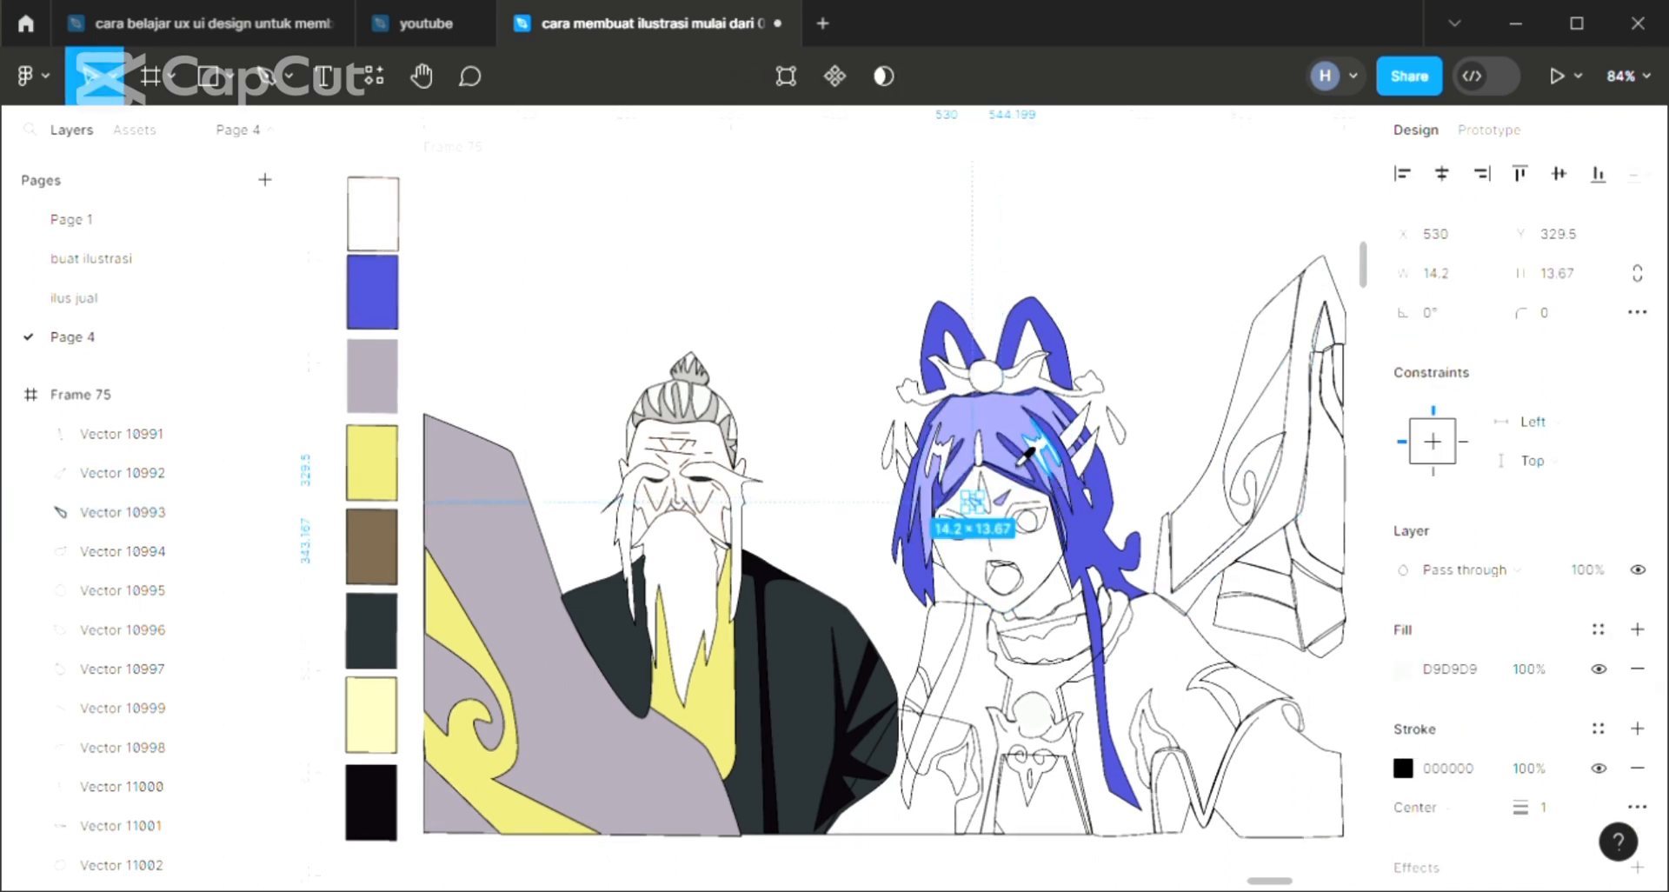
key("i")
left_click(1030, 445)
left_click(848, 365)
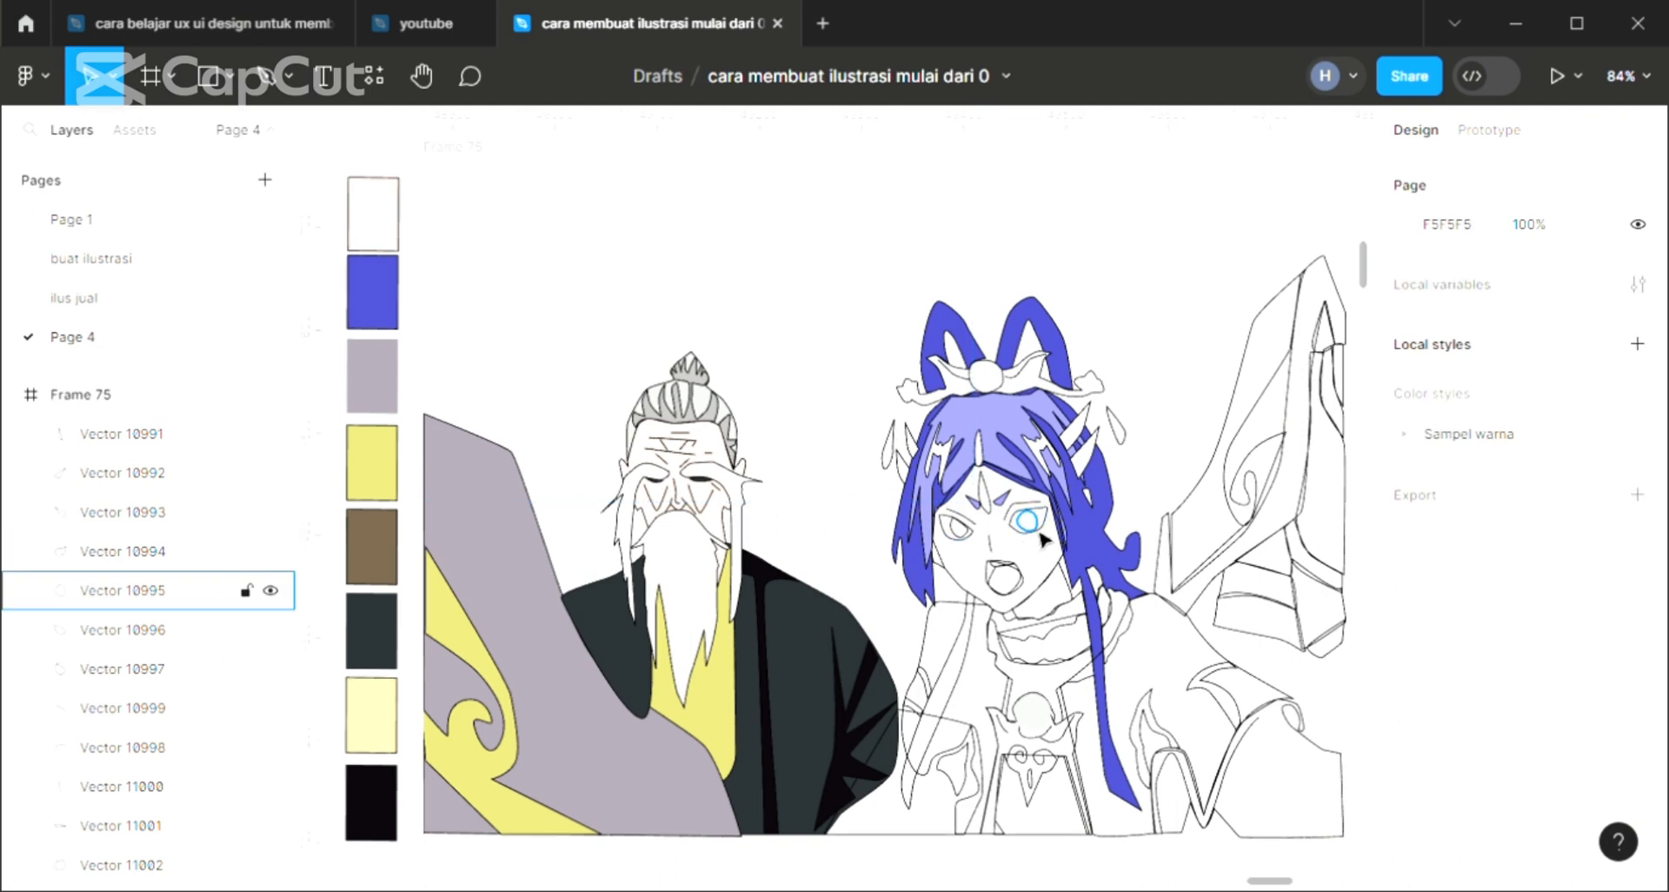
Fill the iris of the woman's right-hand eye with light violet, 9697EF, and bring it to the front.
scroll(1043, 539, "up", 5)
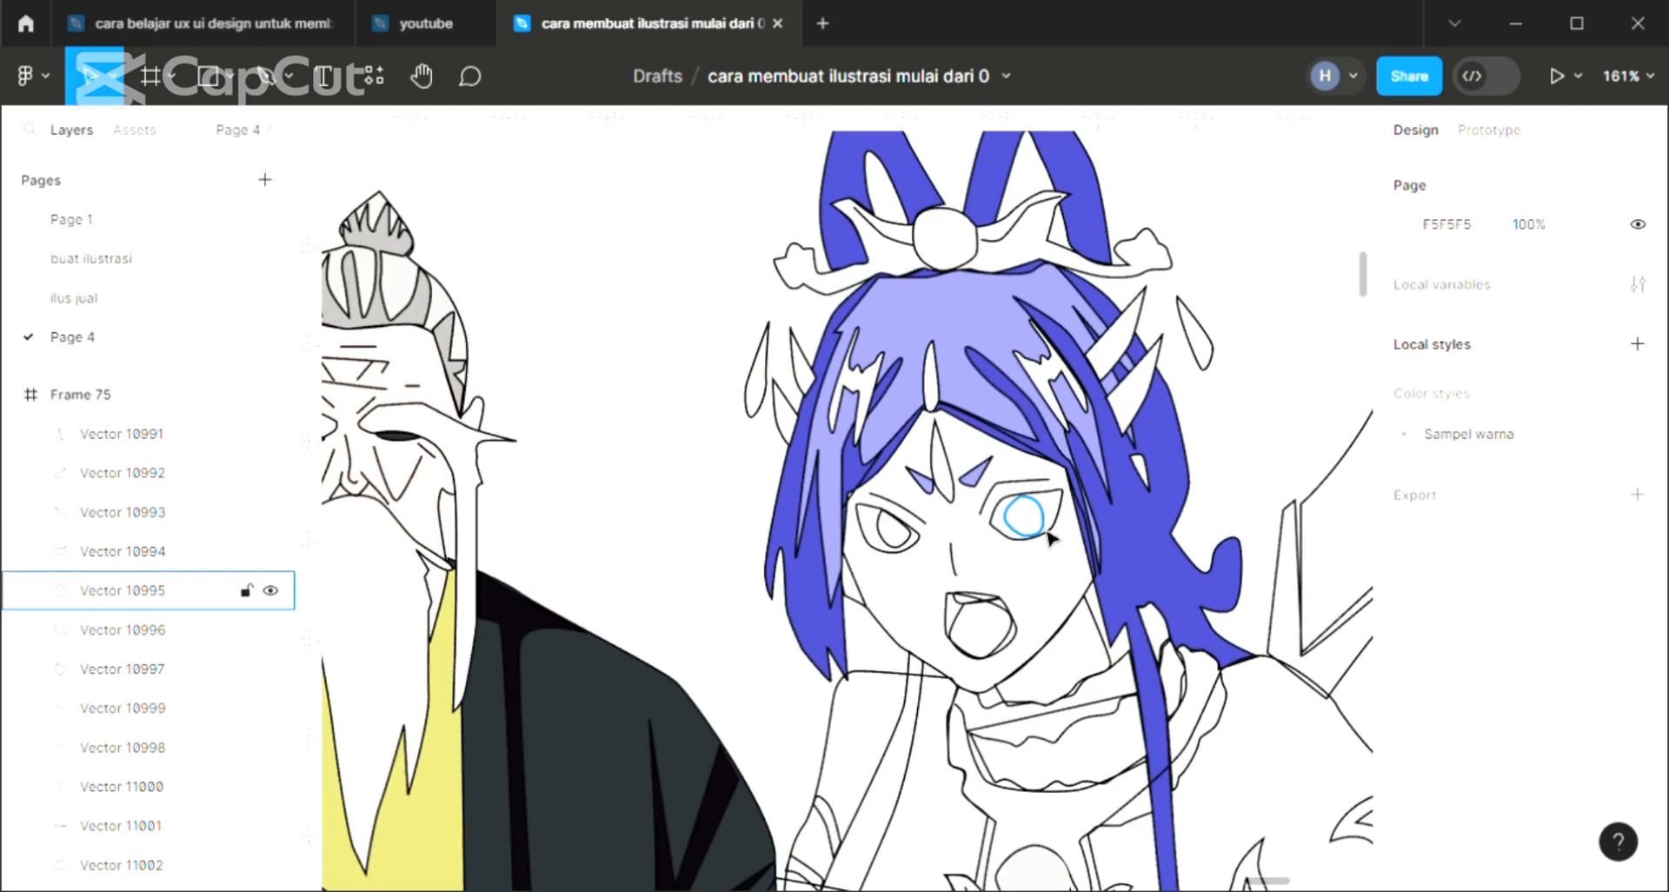
left_click(1039, 528)
left_click(1636, 631)
key("i")
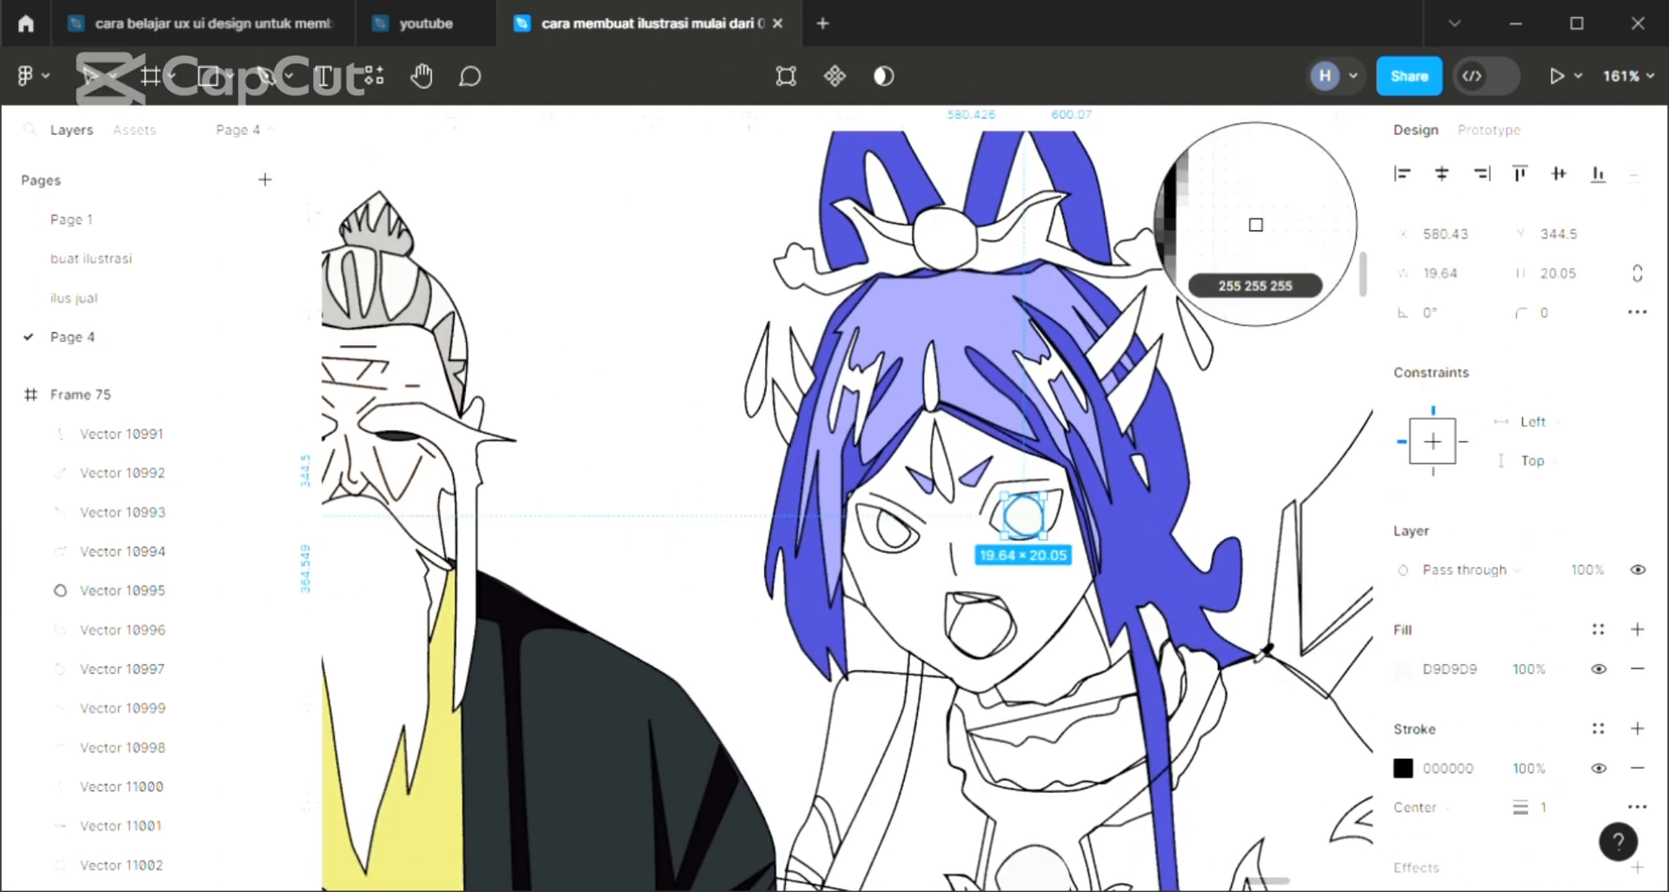
left_click(979, 472)
right_click(1034, 516)
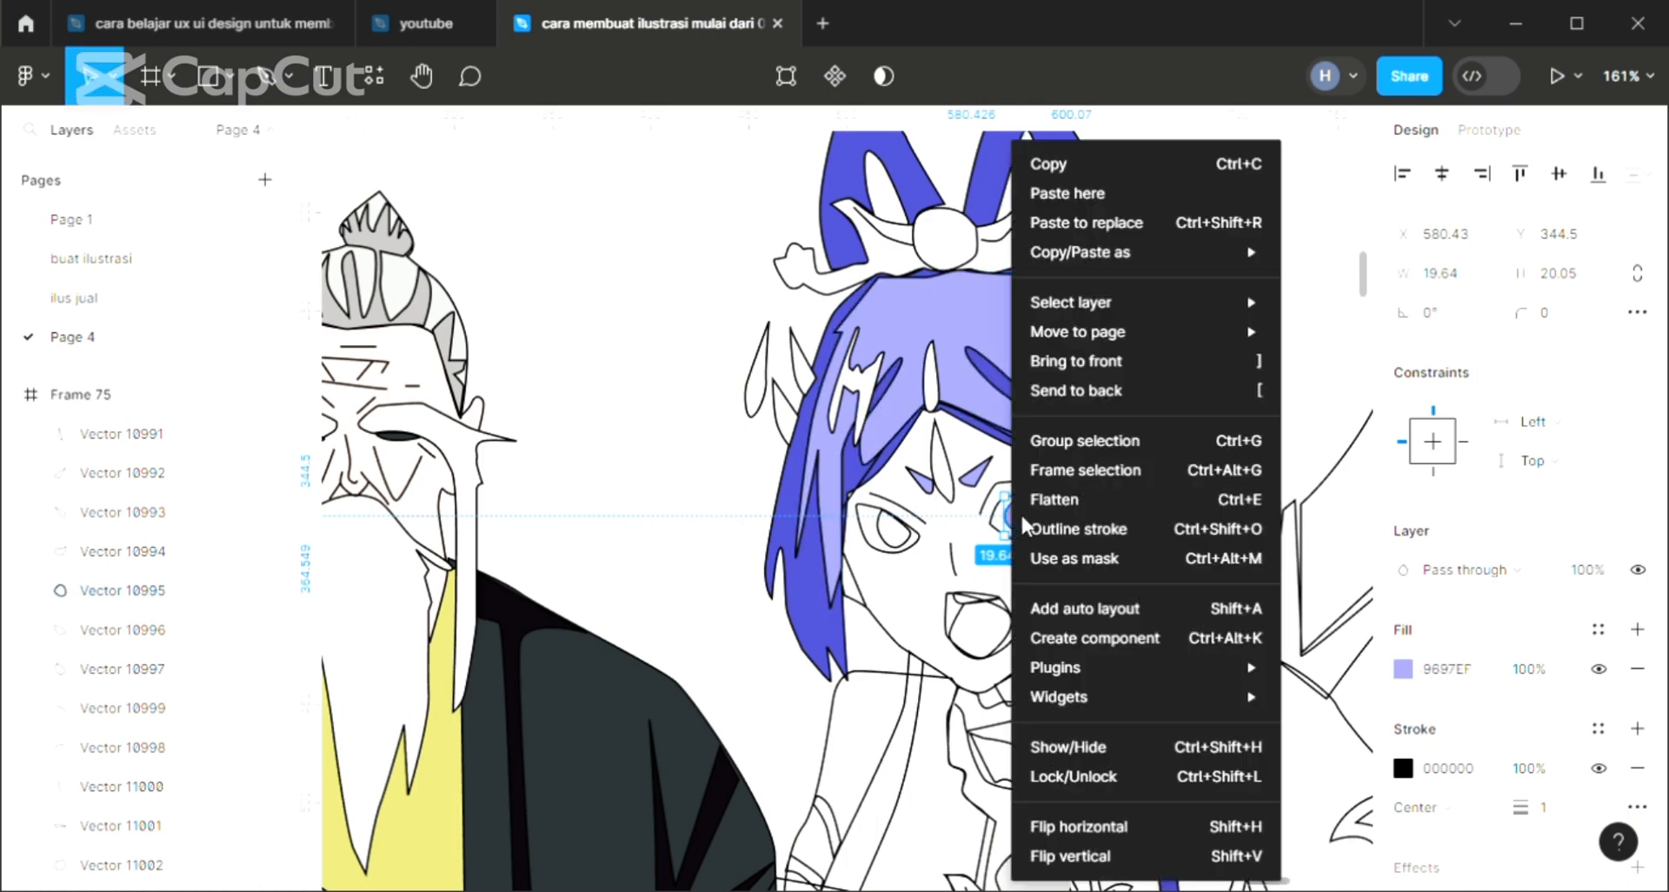
left_click(1049, 374)
Fill the outer shape of the woman's right-hand eye with sampled white, FFFFFF.
left_click(997, 532)
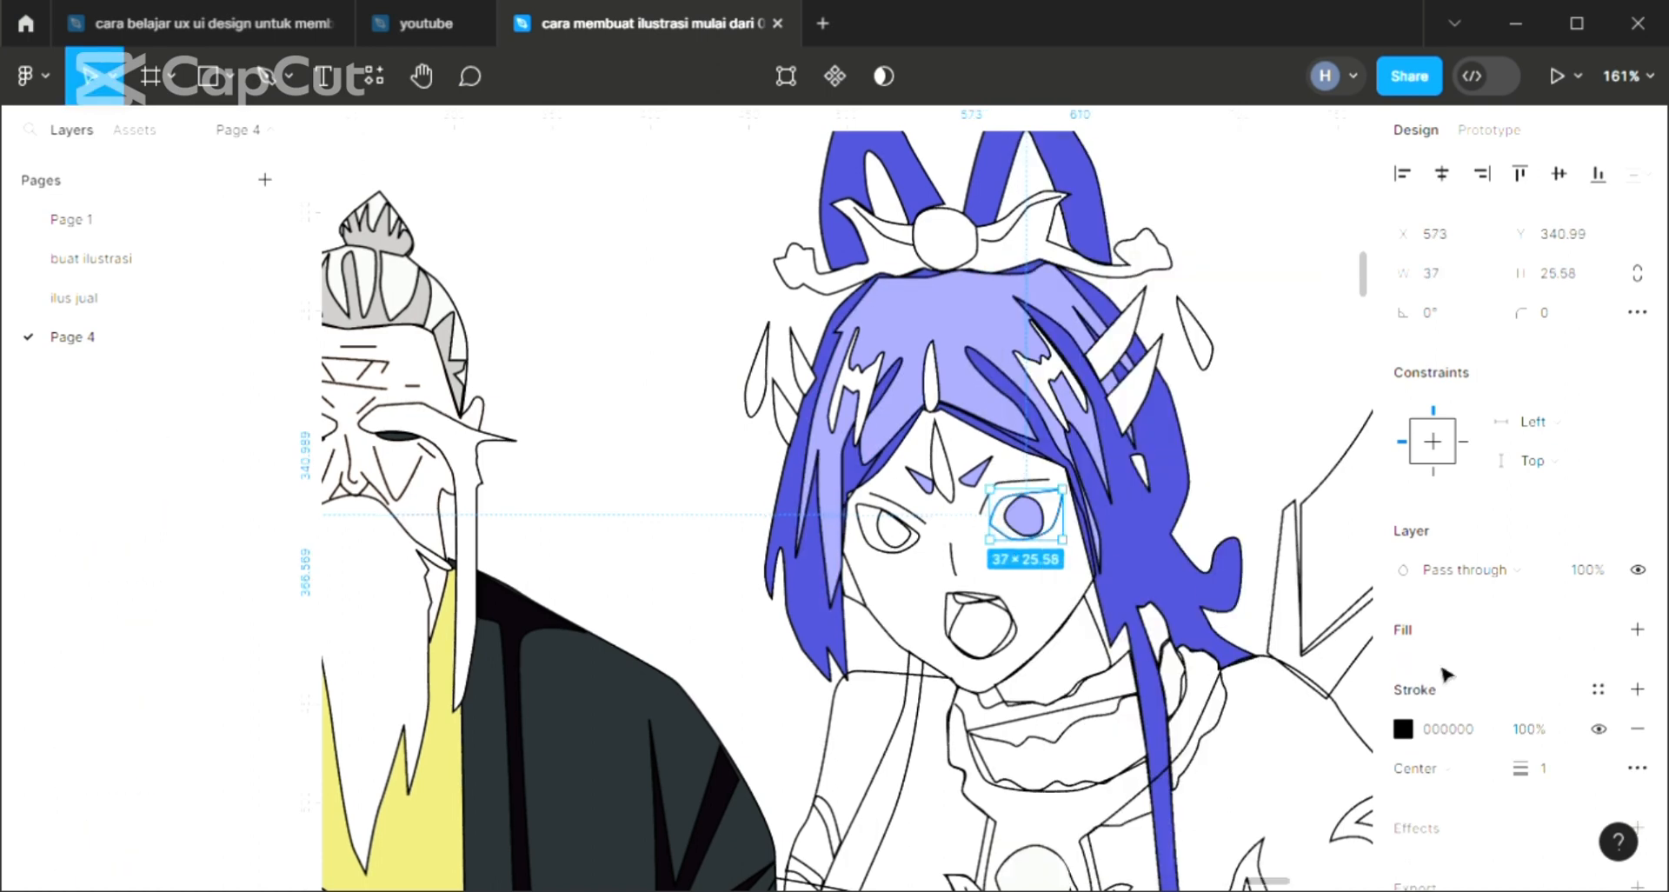
left_click(1636, 631)
key("i")
left_click(1246, 507)
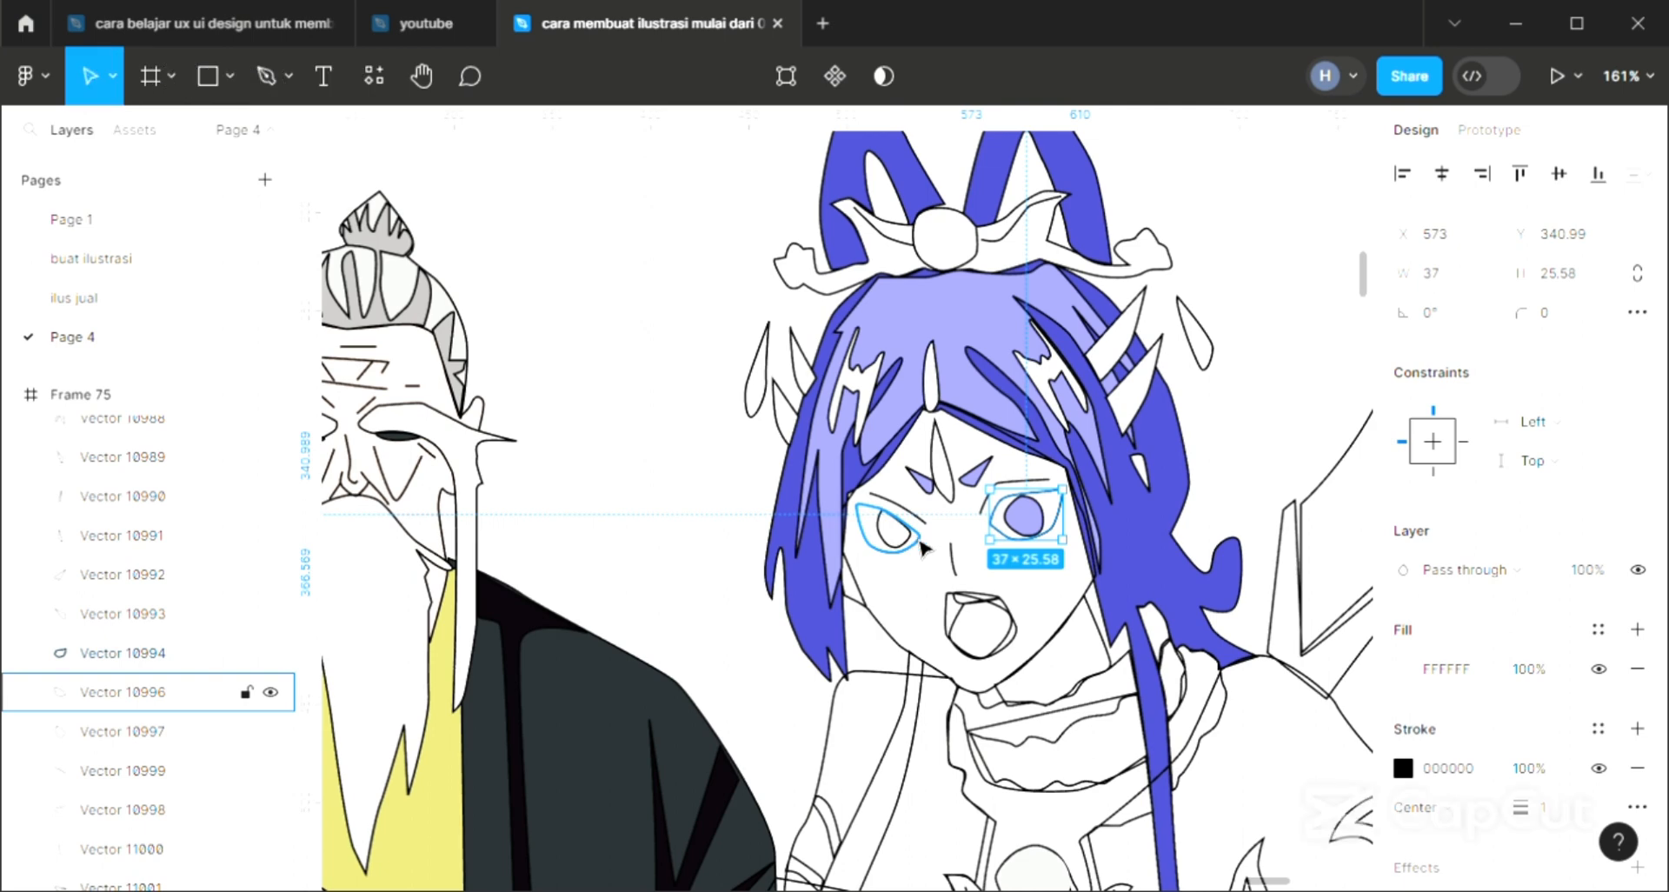
Fill the iris of the woman's left-hand eye with light violet, 9697EF, and bring it to the front.
left_click(894, 524)
left_click(1637, 631)
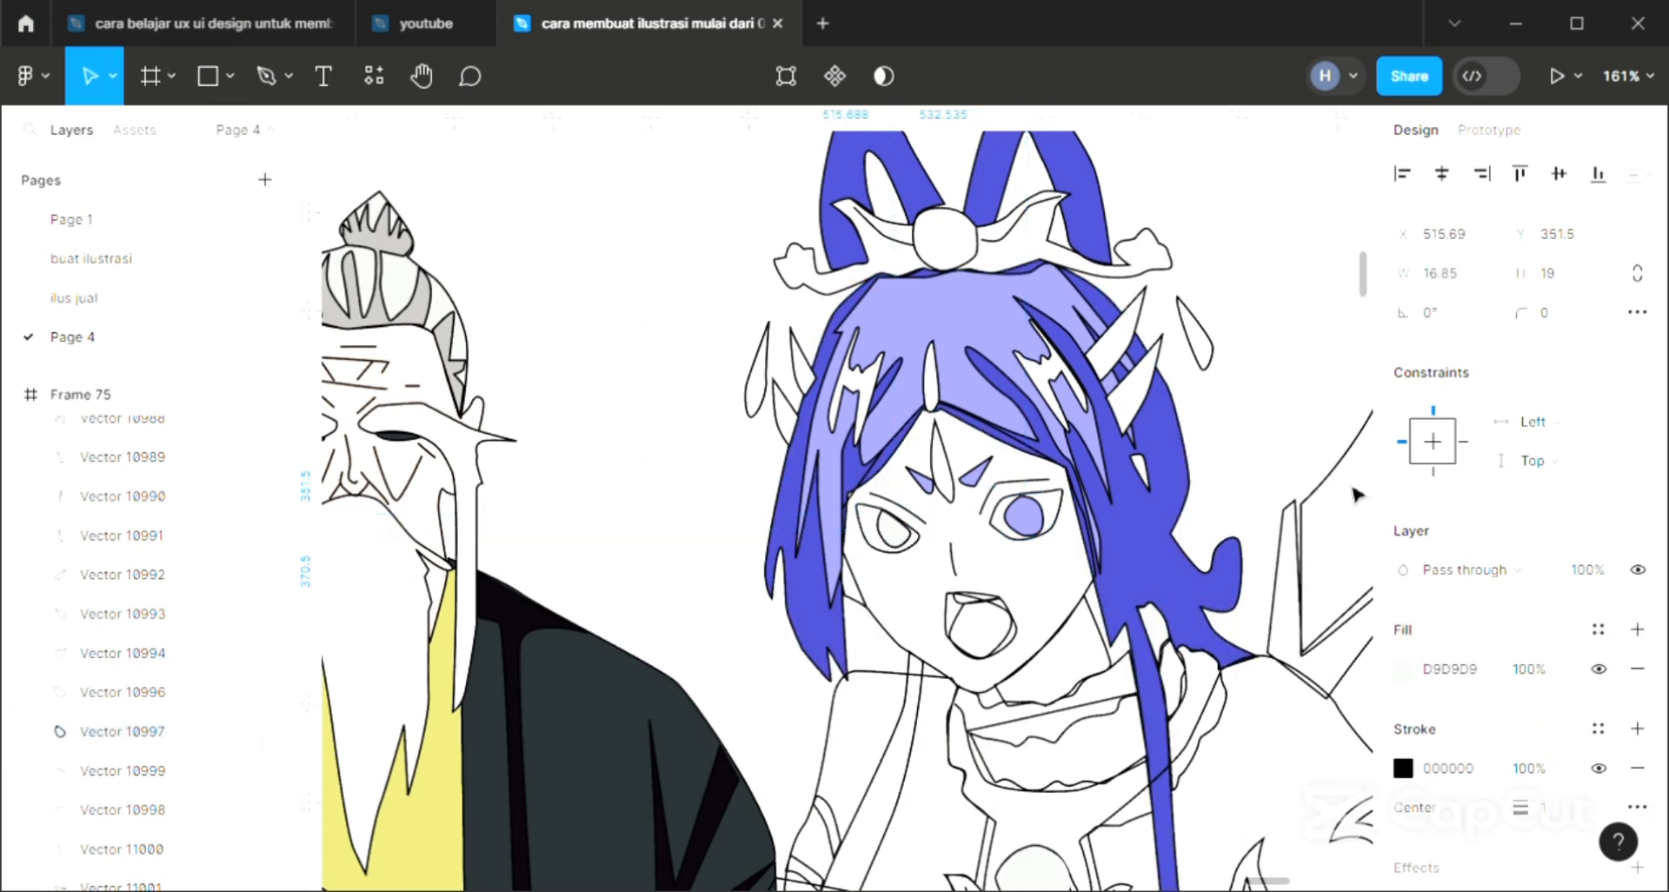
key("i")
left_click(1027, 519)
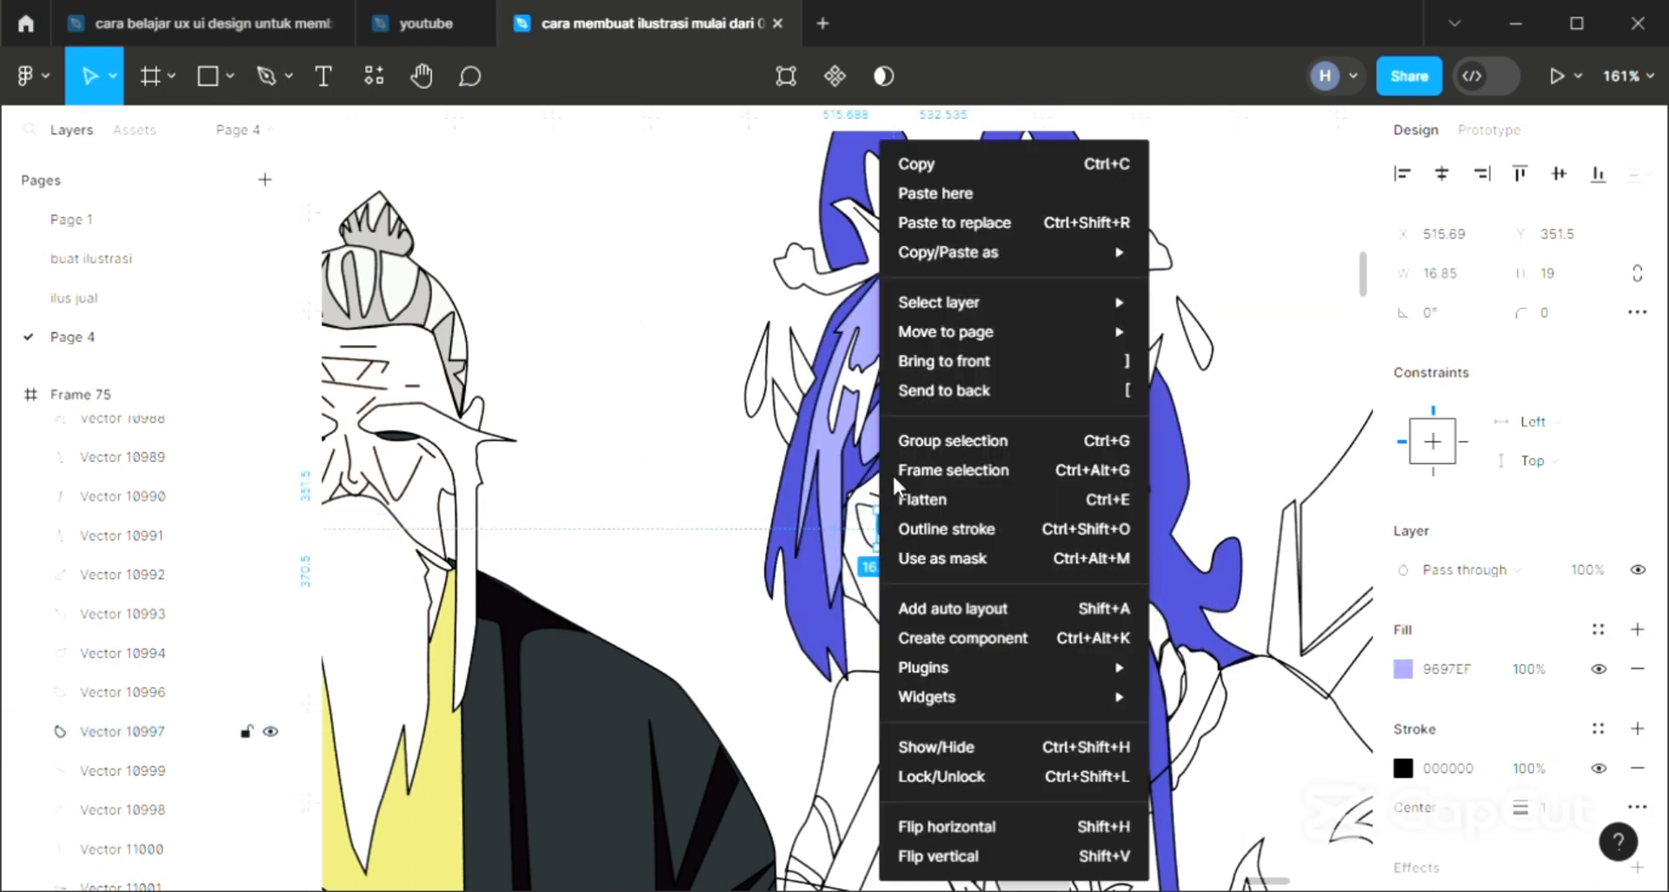
right_click(885, 531)
left_click(904, 361)
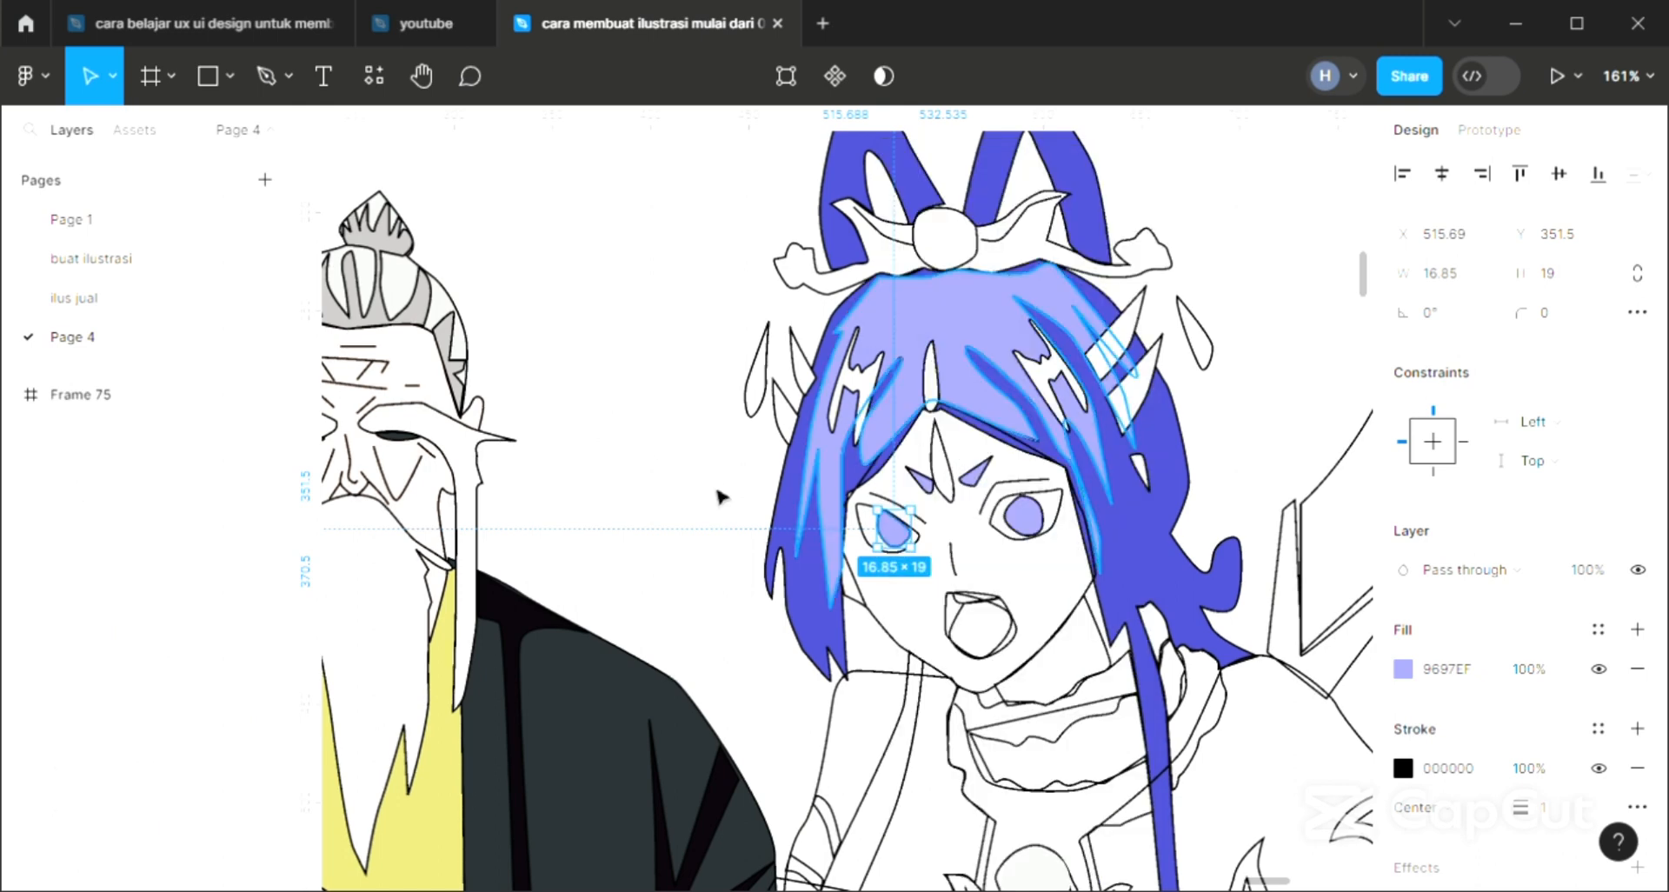
left_click(944, 559)
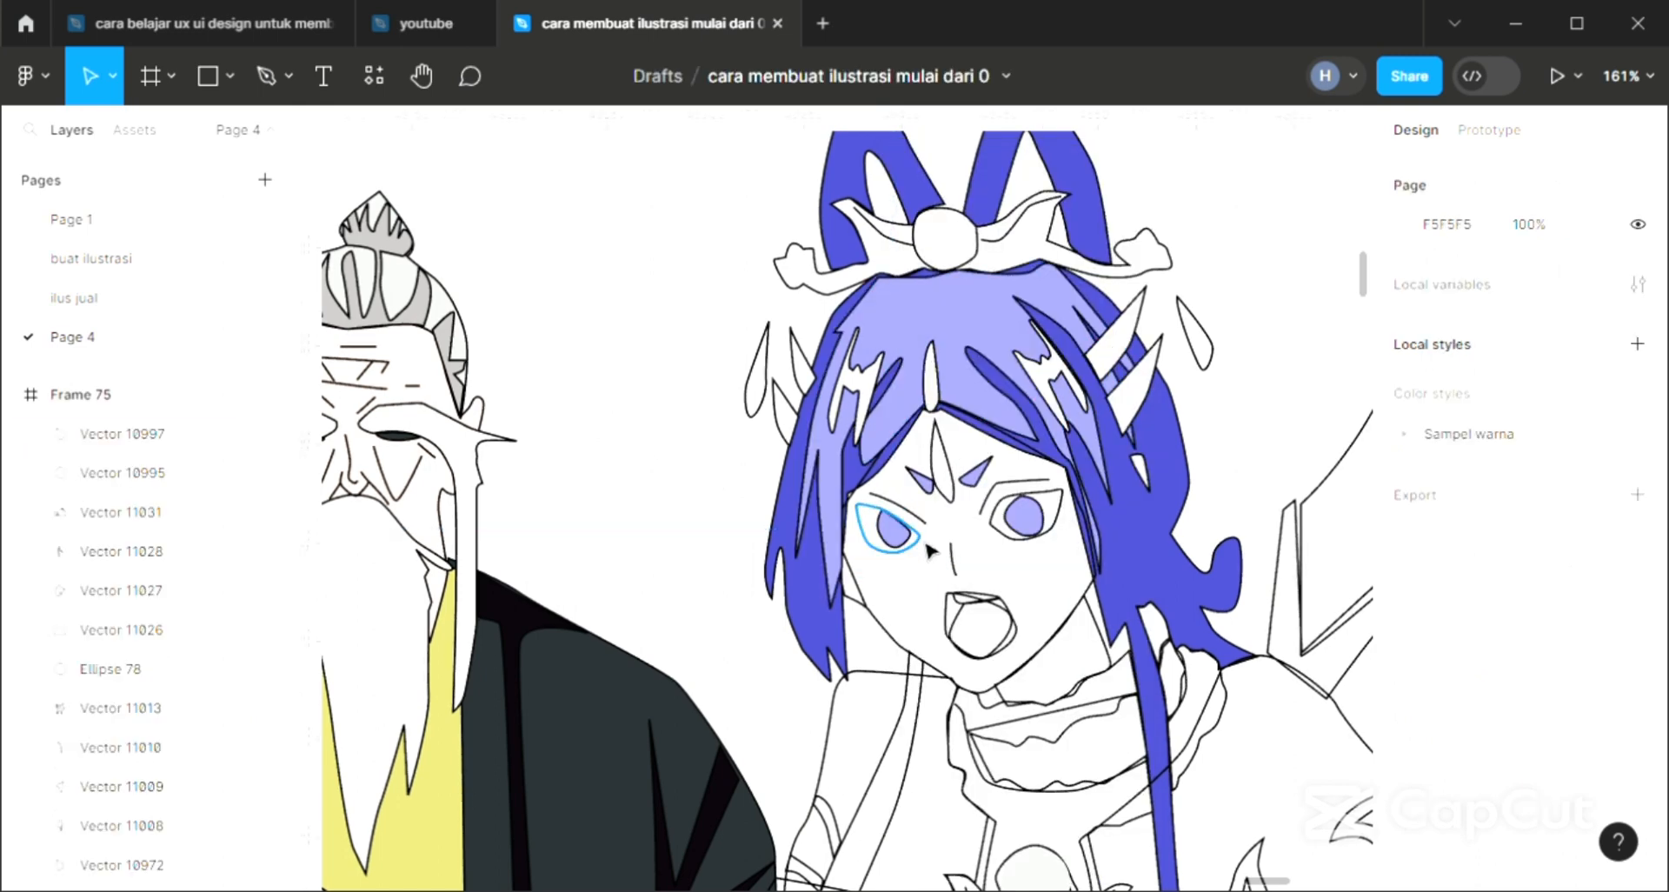
Fill the outer shape of the woman's left-hand eye with sampled white.
left_click(928, 549)
left_click(1636, 628)
key("i")
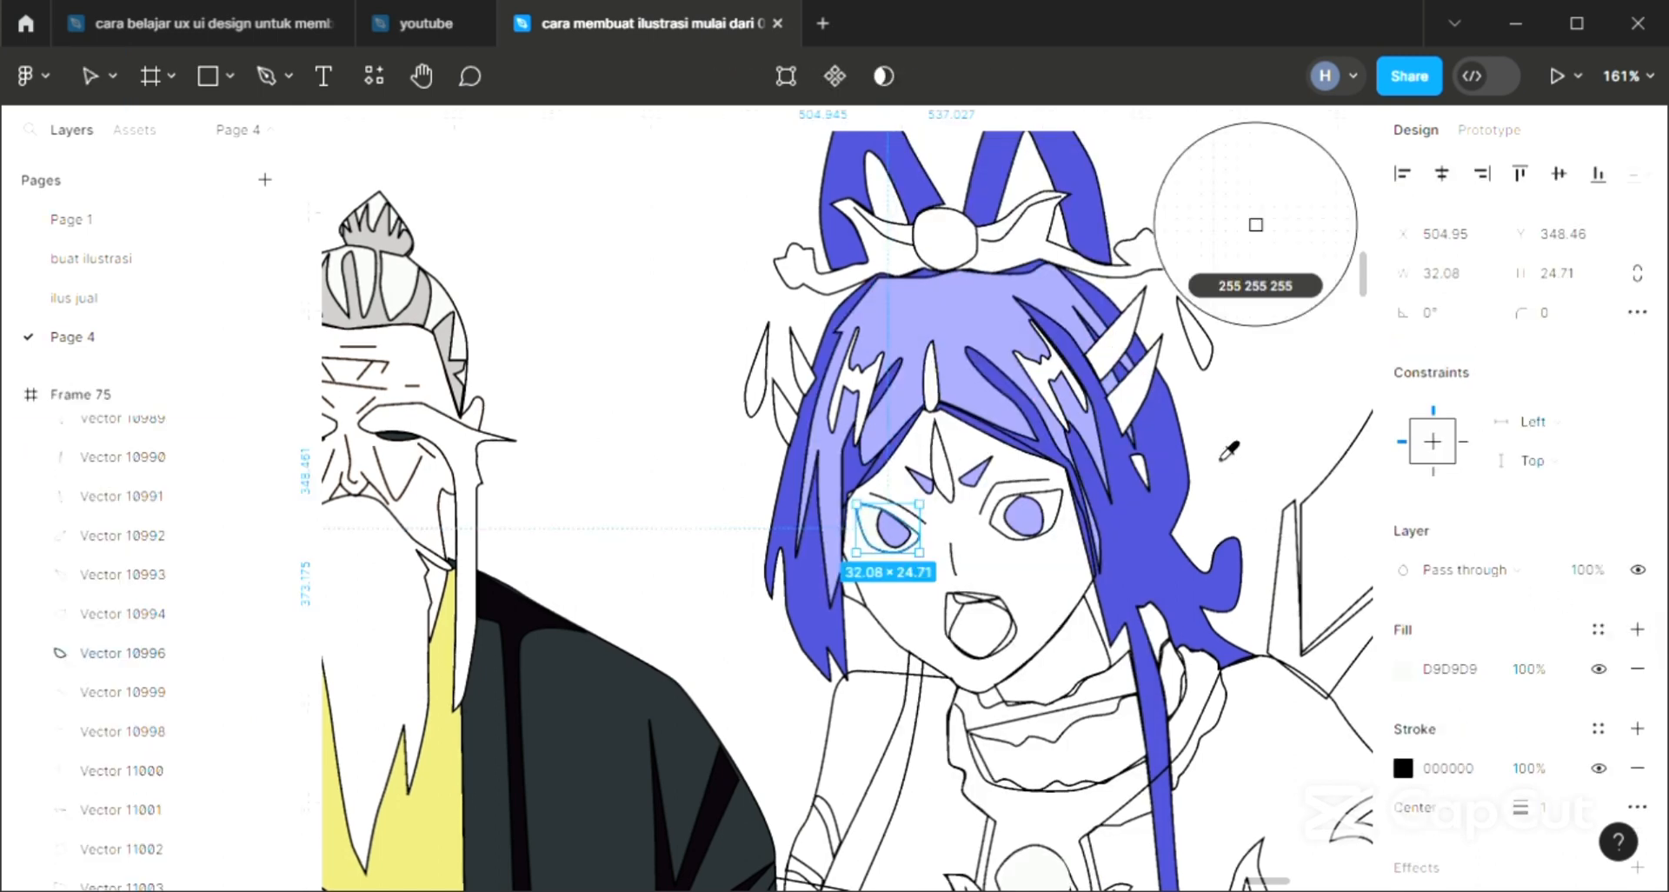
left_click(1228, 451)
Fill the narrow upper teeth shape in the woman's mouth with sampled white, FFFFFF.
left_click(976, 598)
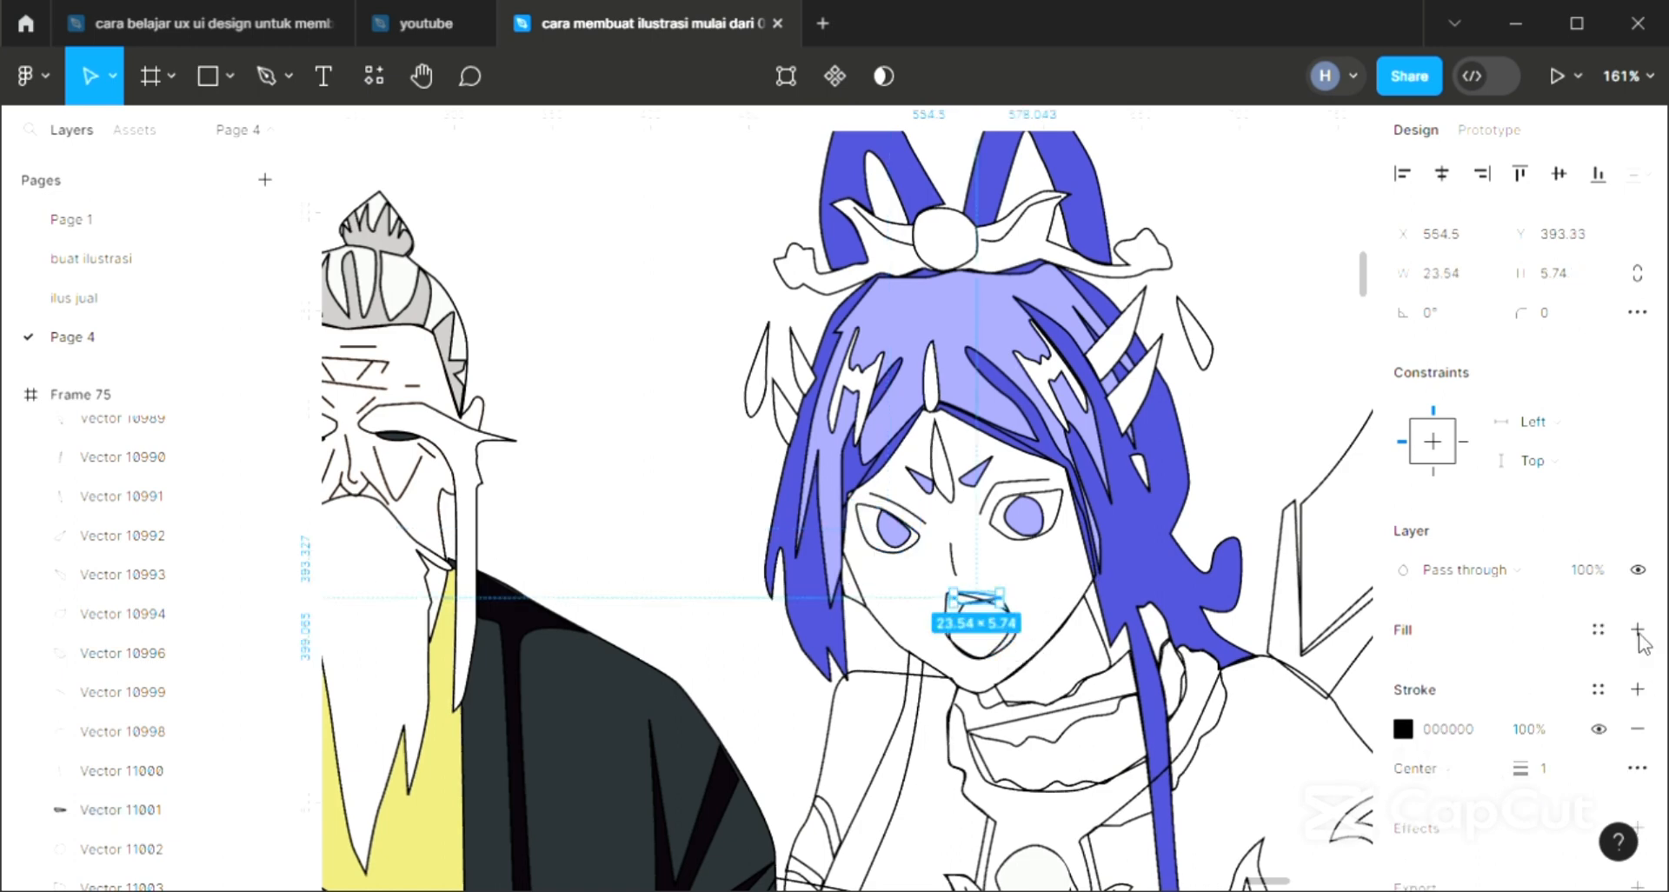
left_click(1636, 628)
key("i")
left_click(1267, 413)
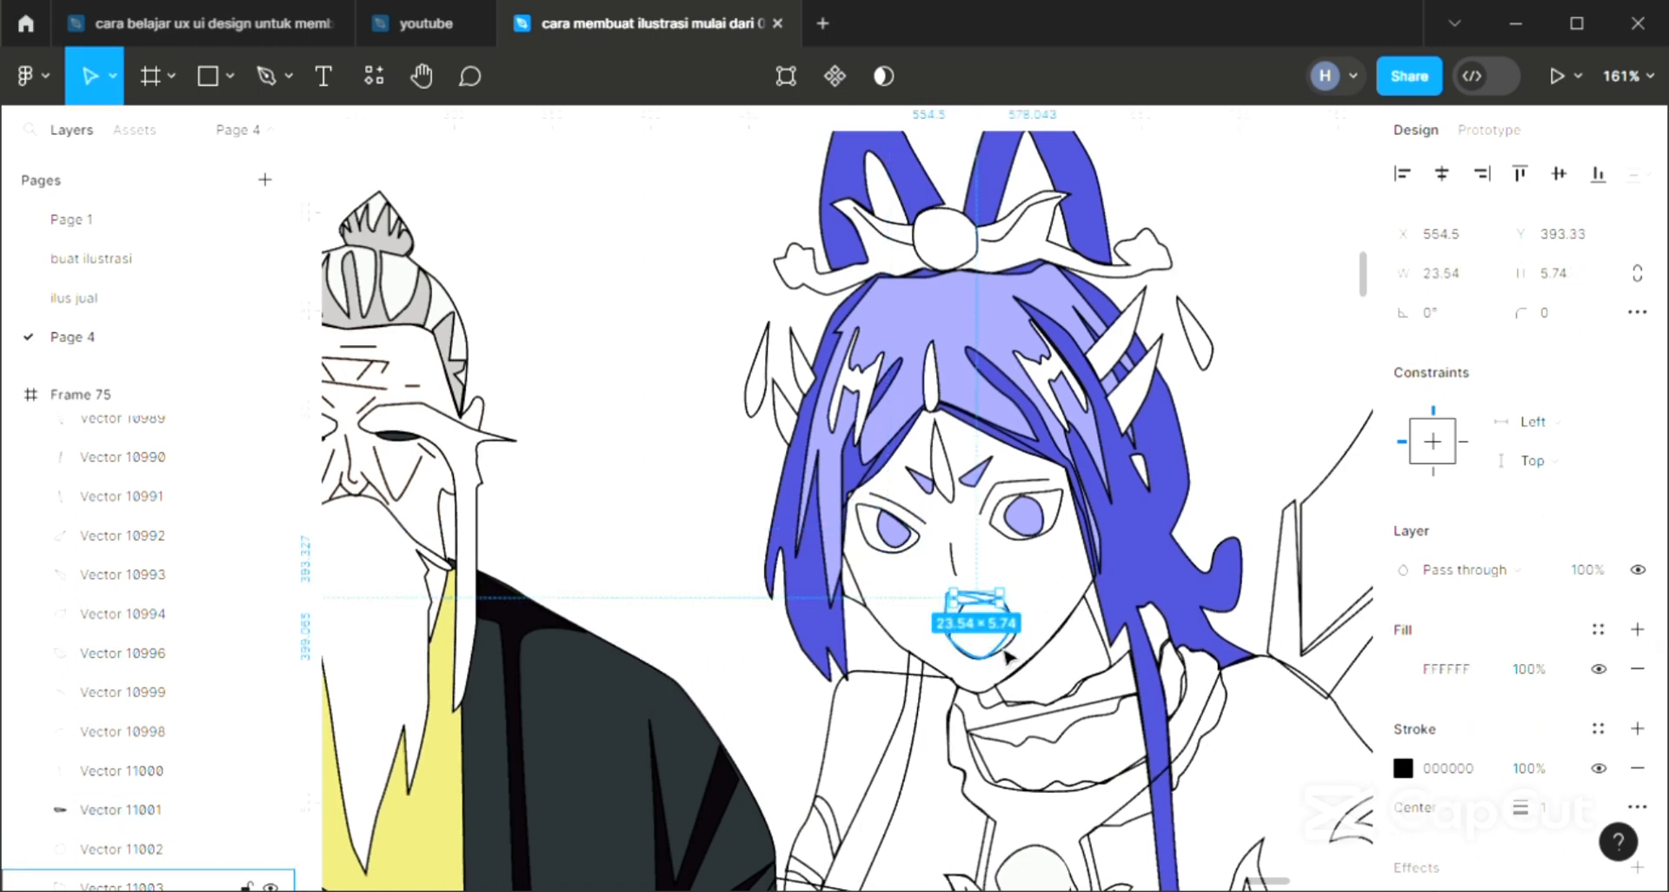
Fill the woman's open mouth shape with the dark colour sampled from the man's robe, 272D31.
left_click(1005, 655)
left_click(1634, 630)
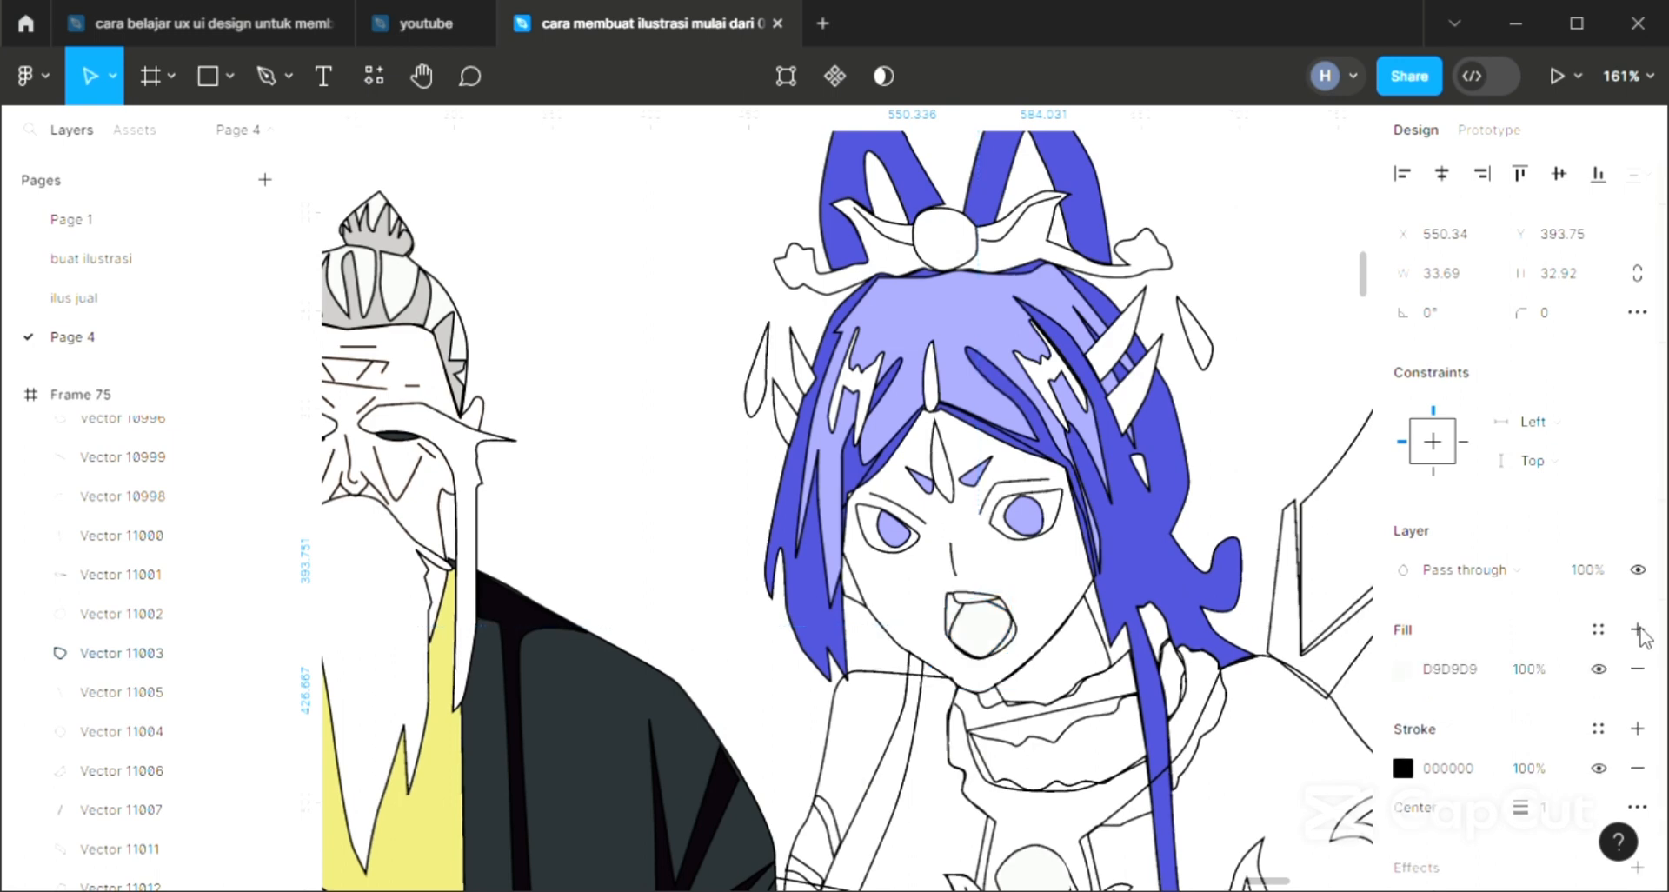
key("i")
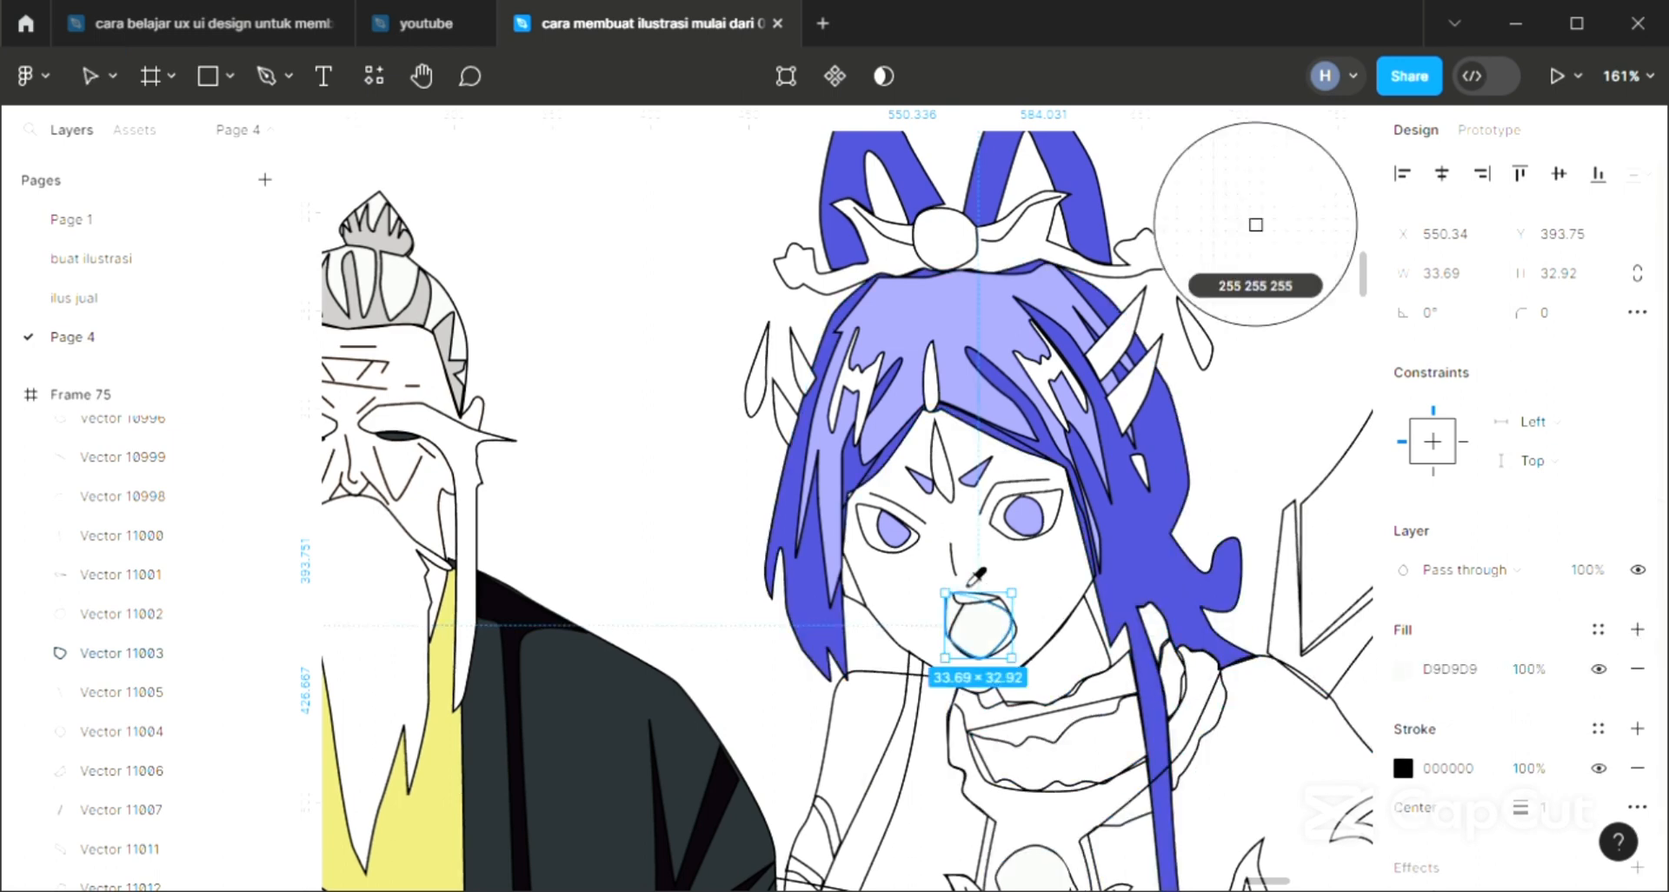
left_click(577, 734)
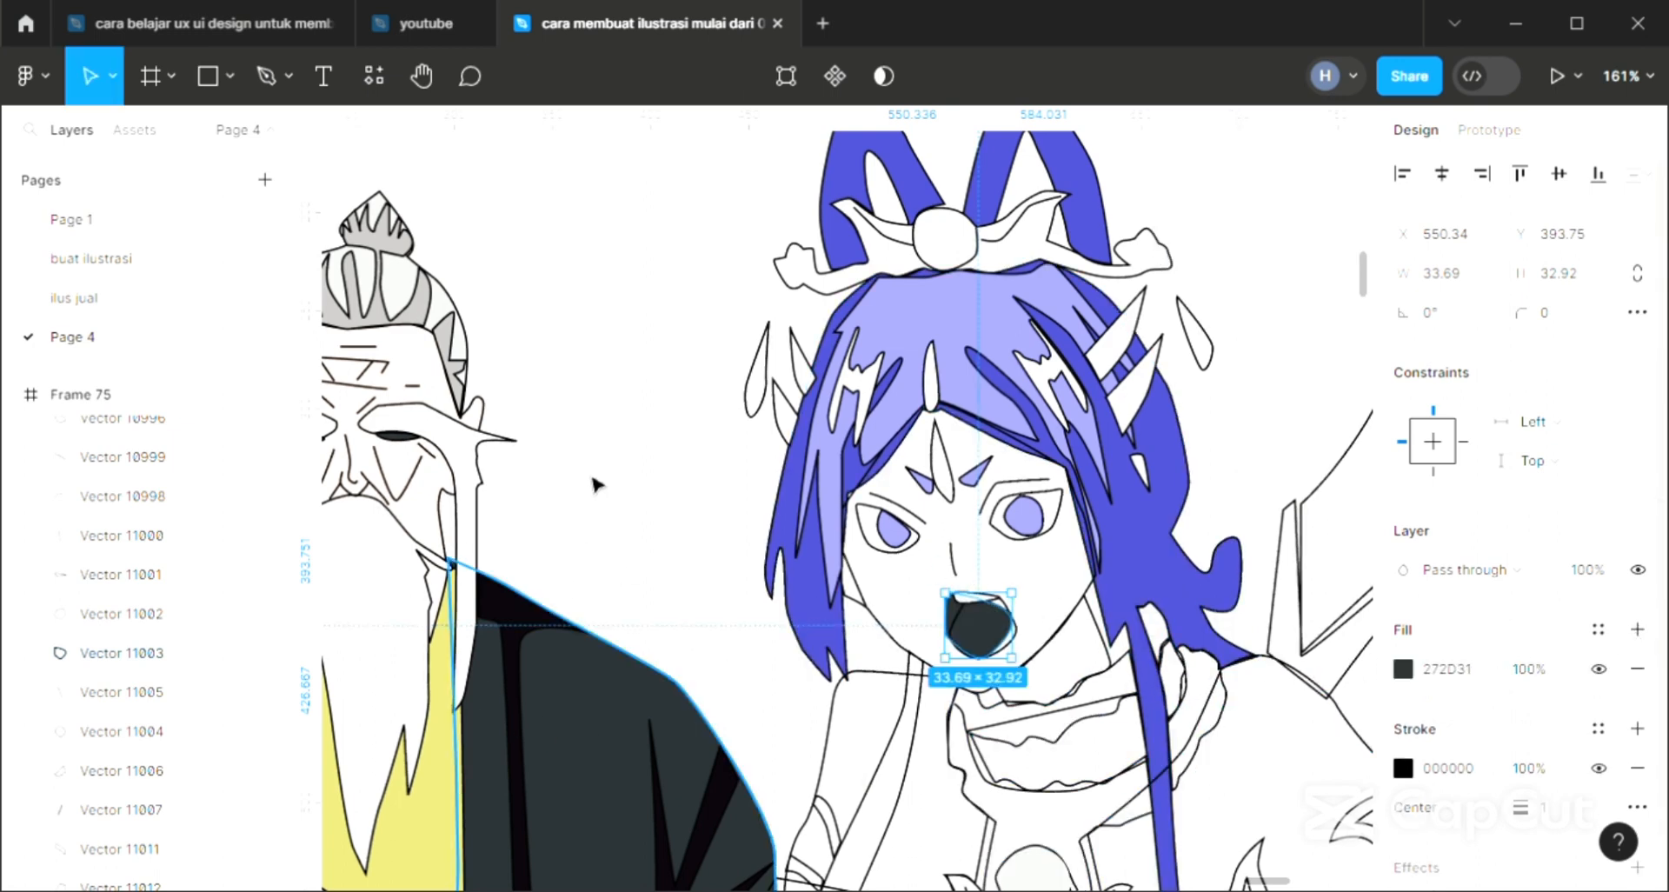
Add a fill to the woman's tongue shape and colour it bright orange, FA5B06.
left_click(619, 523)
left_click(130, 614)
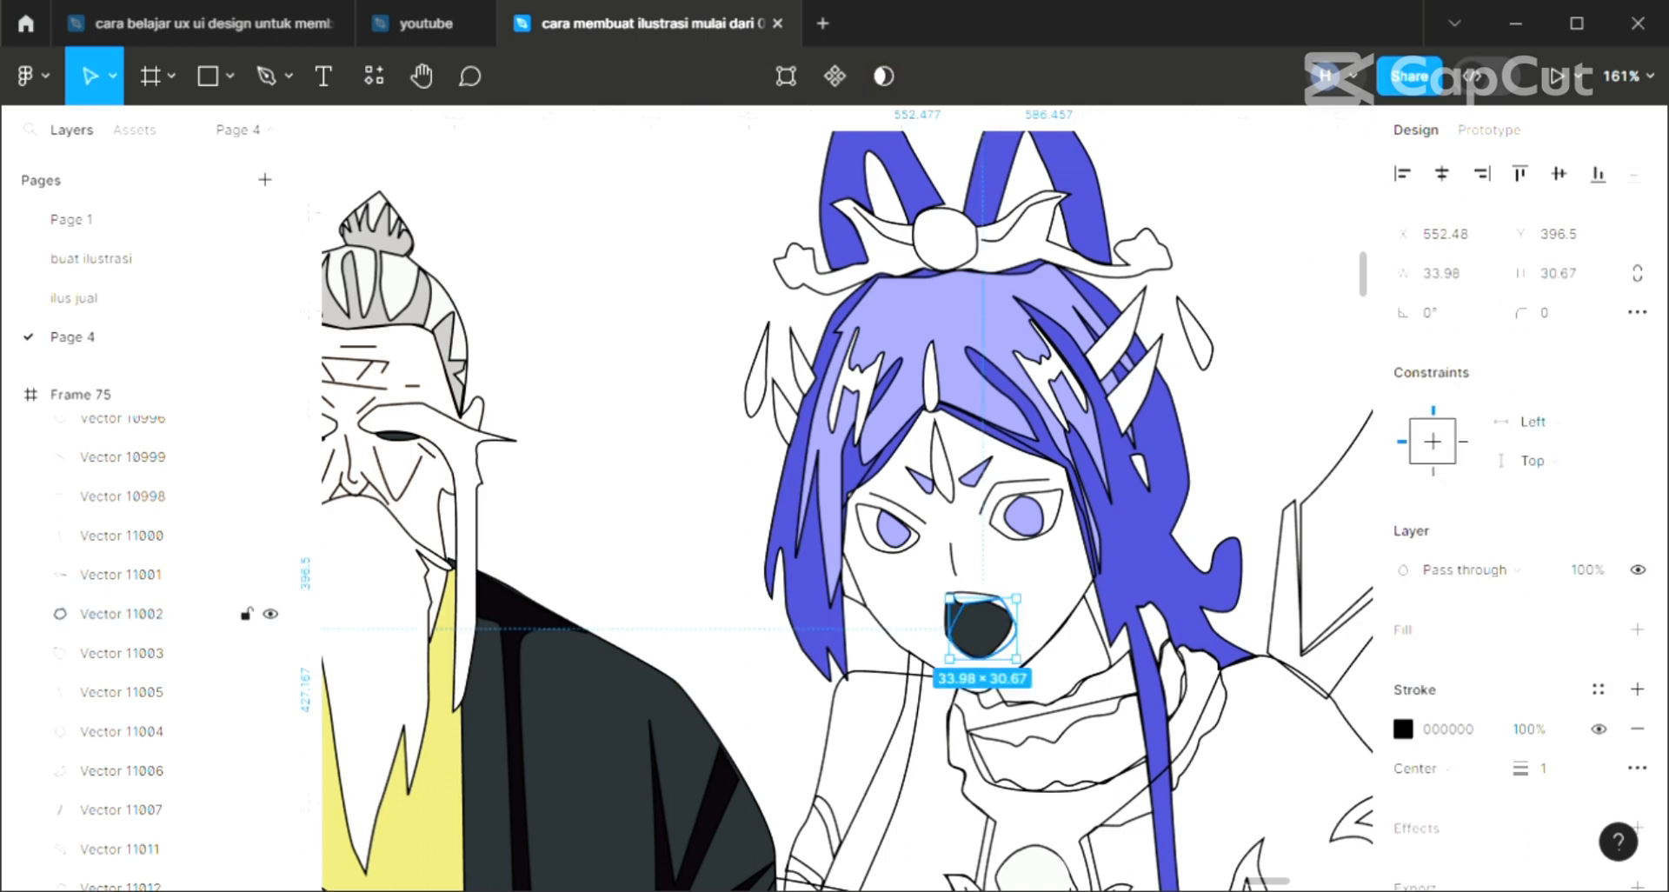
left_click(1636, 629)
key("i")
scroll(619, 705, "down", 2)
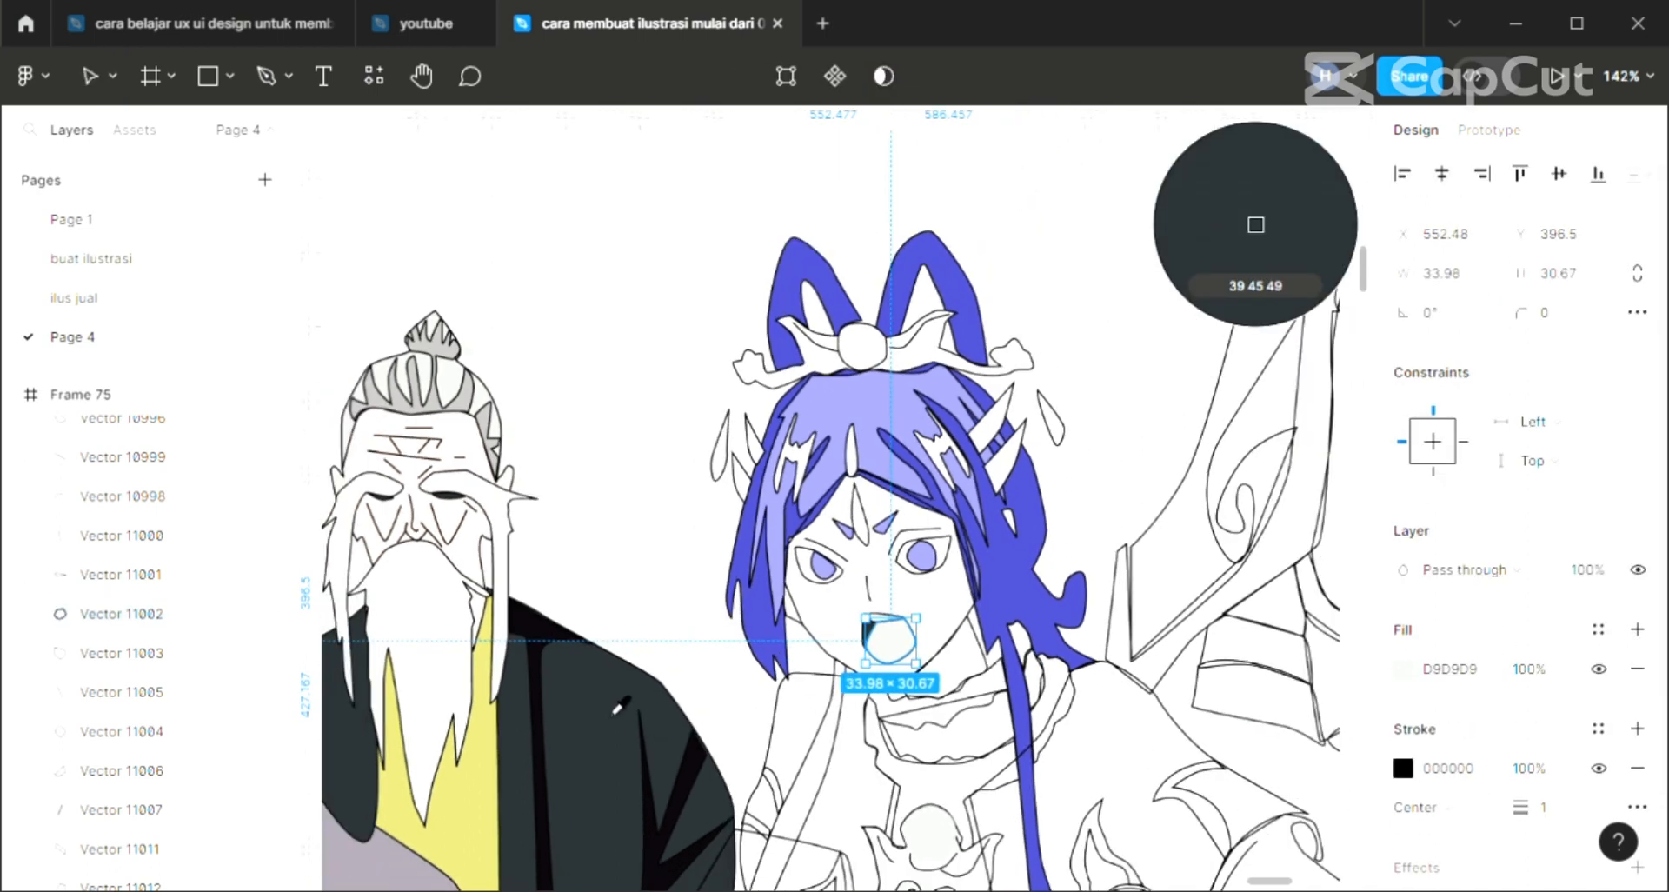
scroll(608, 700, "down", 1)
left_click(485, 560)
left_click(1405, 669)
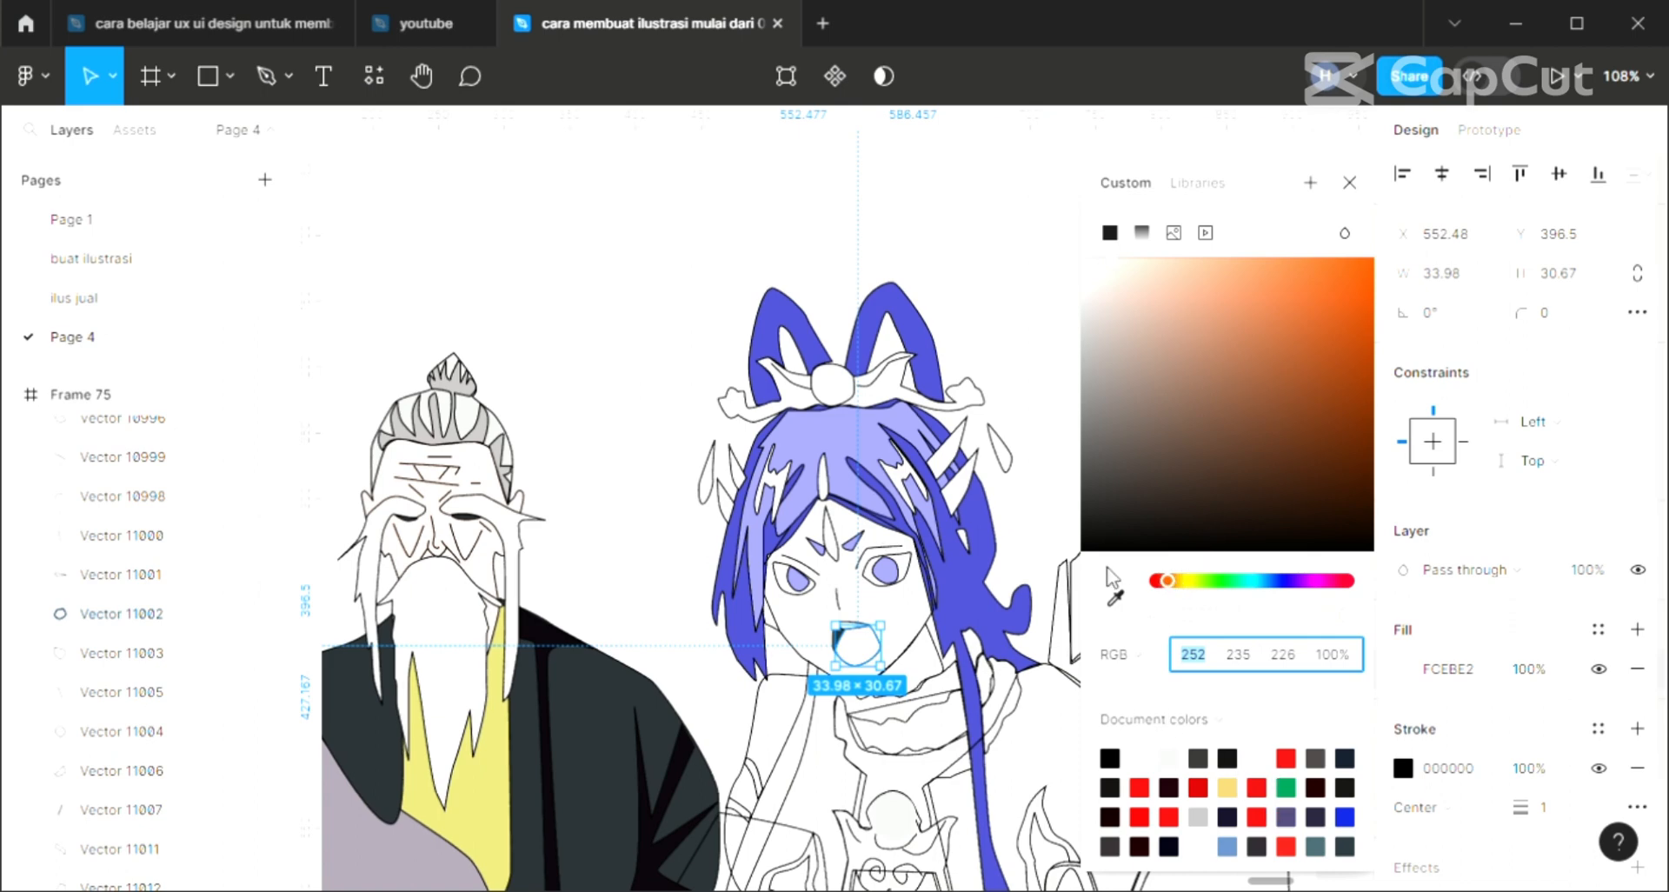
left_click_drag(1279, 292, 1308, 300)
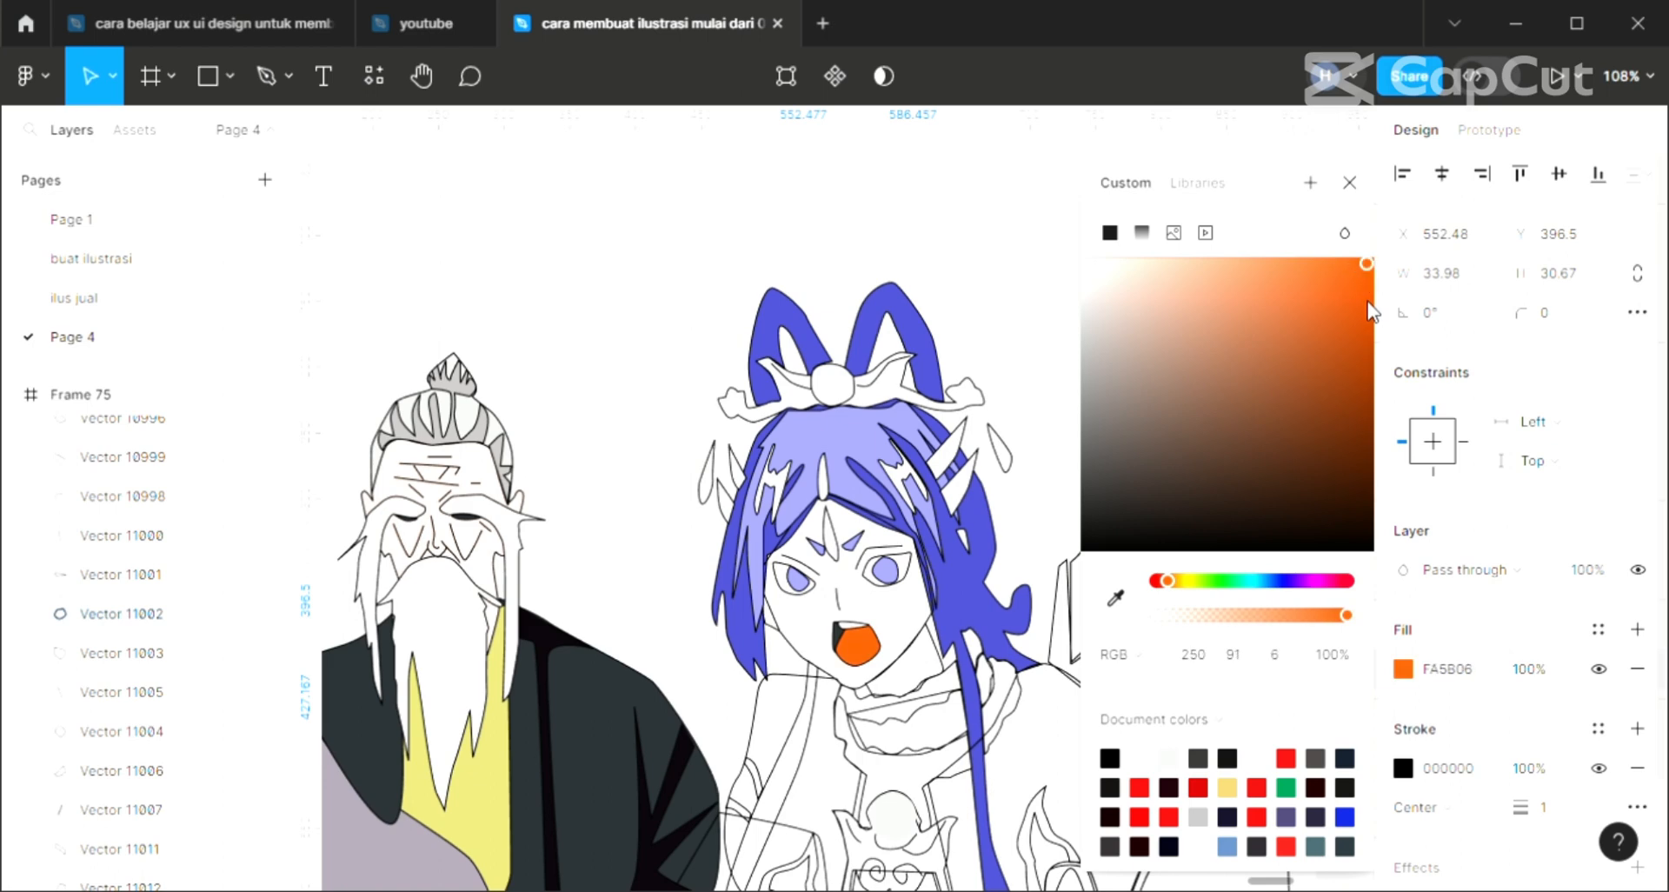
left_click(1350, 182)
left_click(1129, 380)
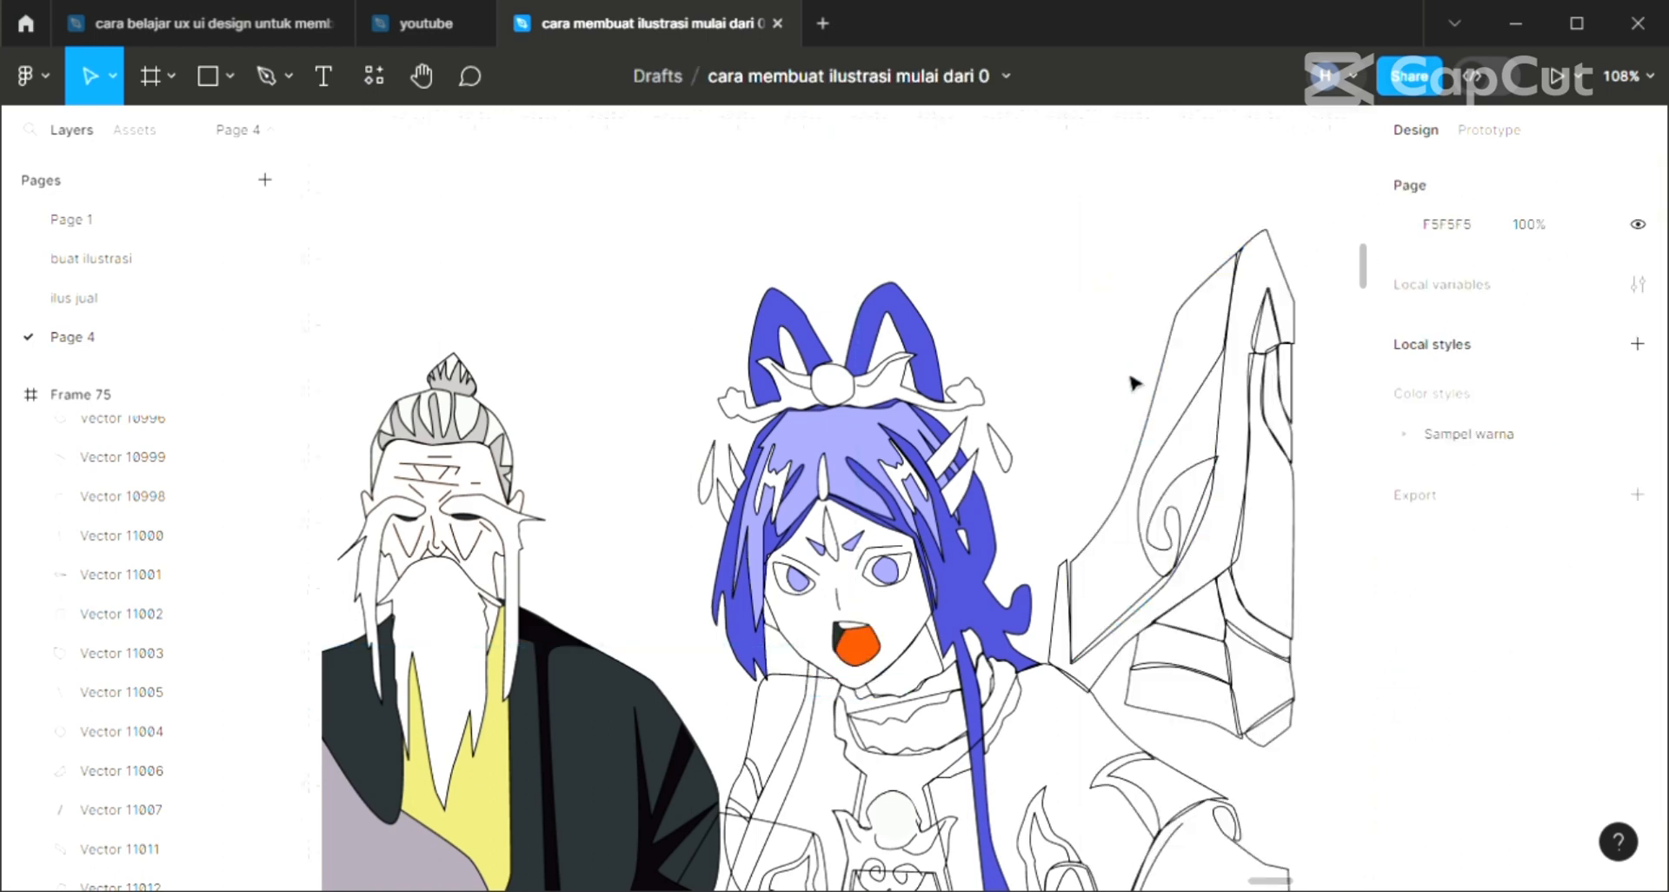
Fill the woman's face shape with the skin tone sampled from the old man's face, FCEBE2.
scroll(904, 625, "down", 1)
left_click(904, 626)
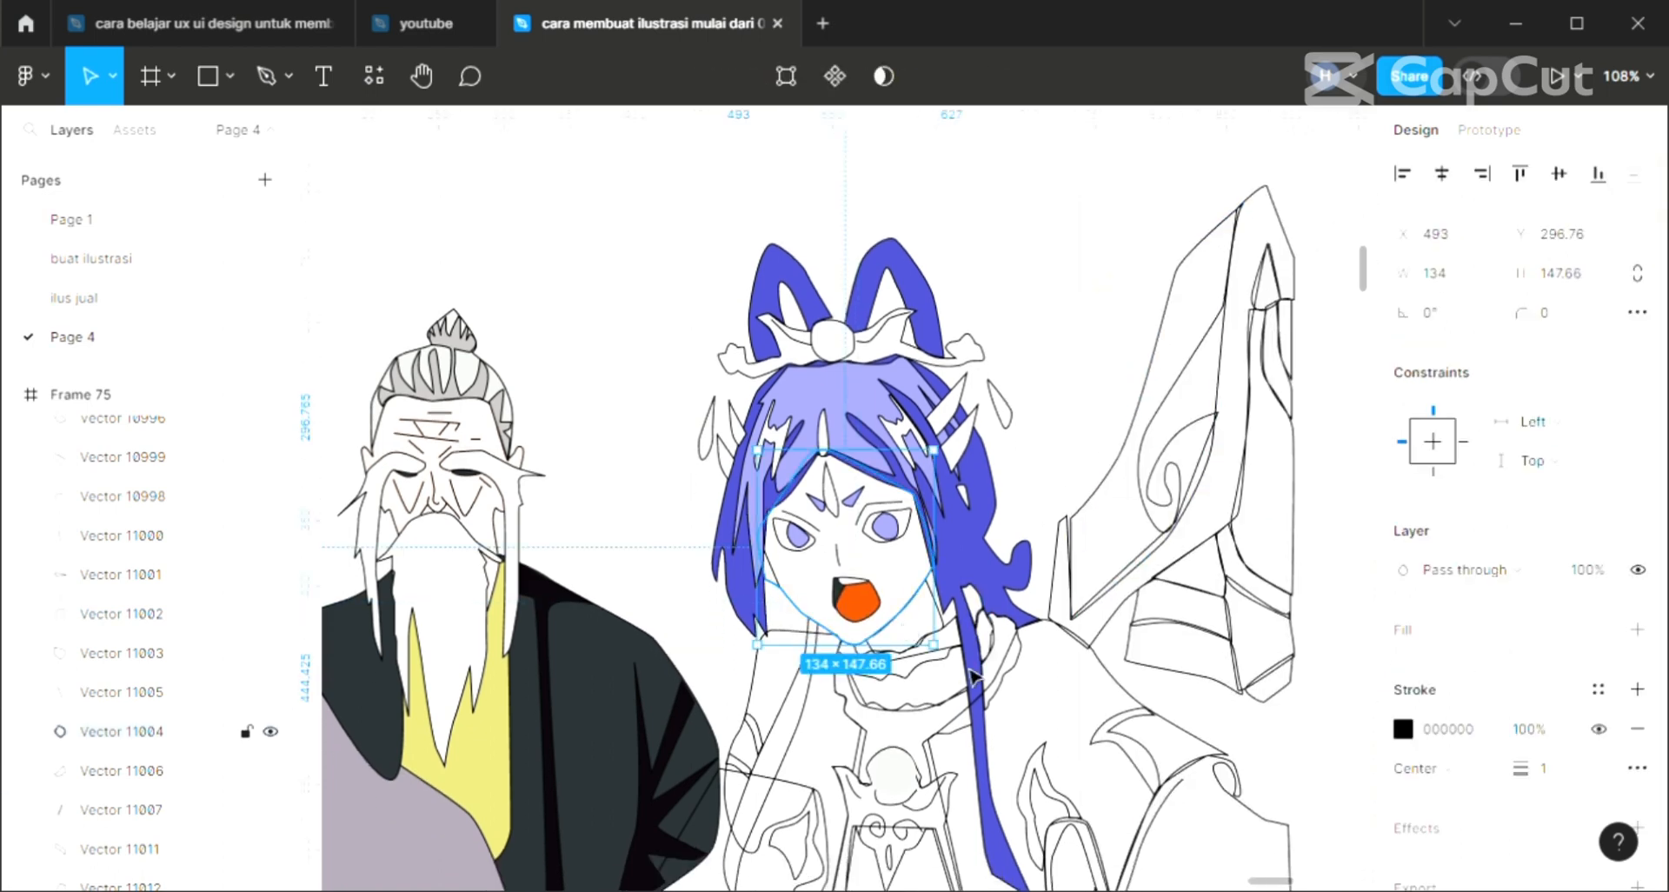
left_click(1637, 630)
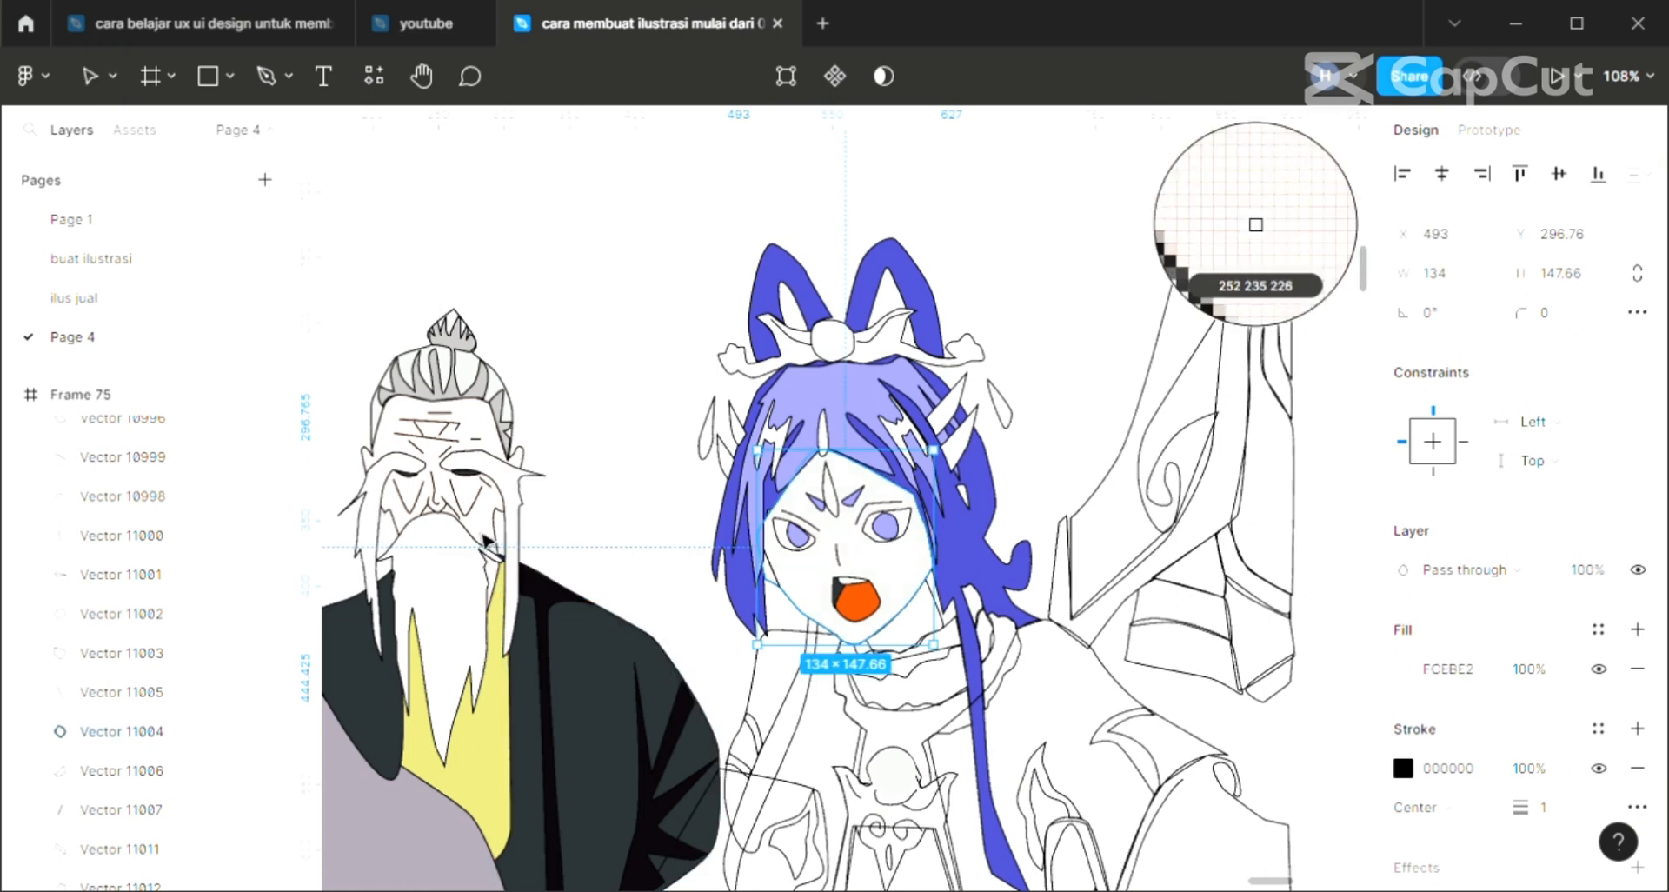
left_click(612, 539)
Fill the long hair strand hanging beside the old man's robe with the dark blue sampled from the woman's hair.
scroll(612, 541, "down", 2)
scroll(787, 691, "down", 3)
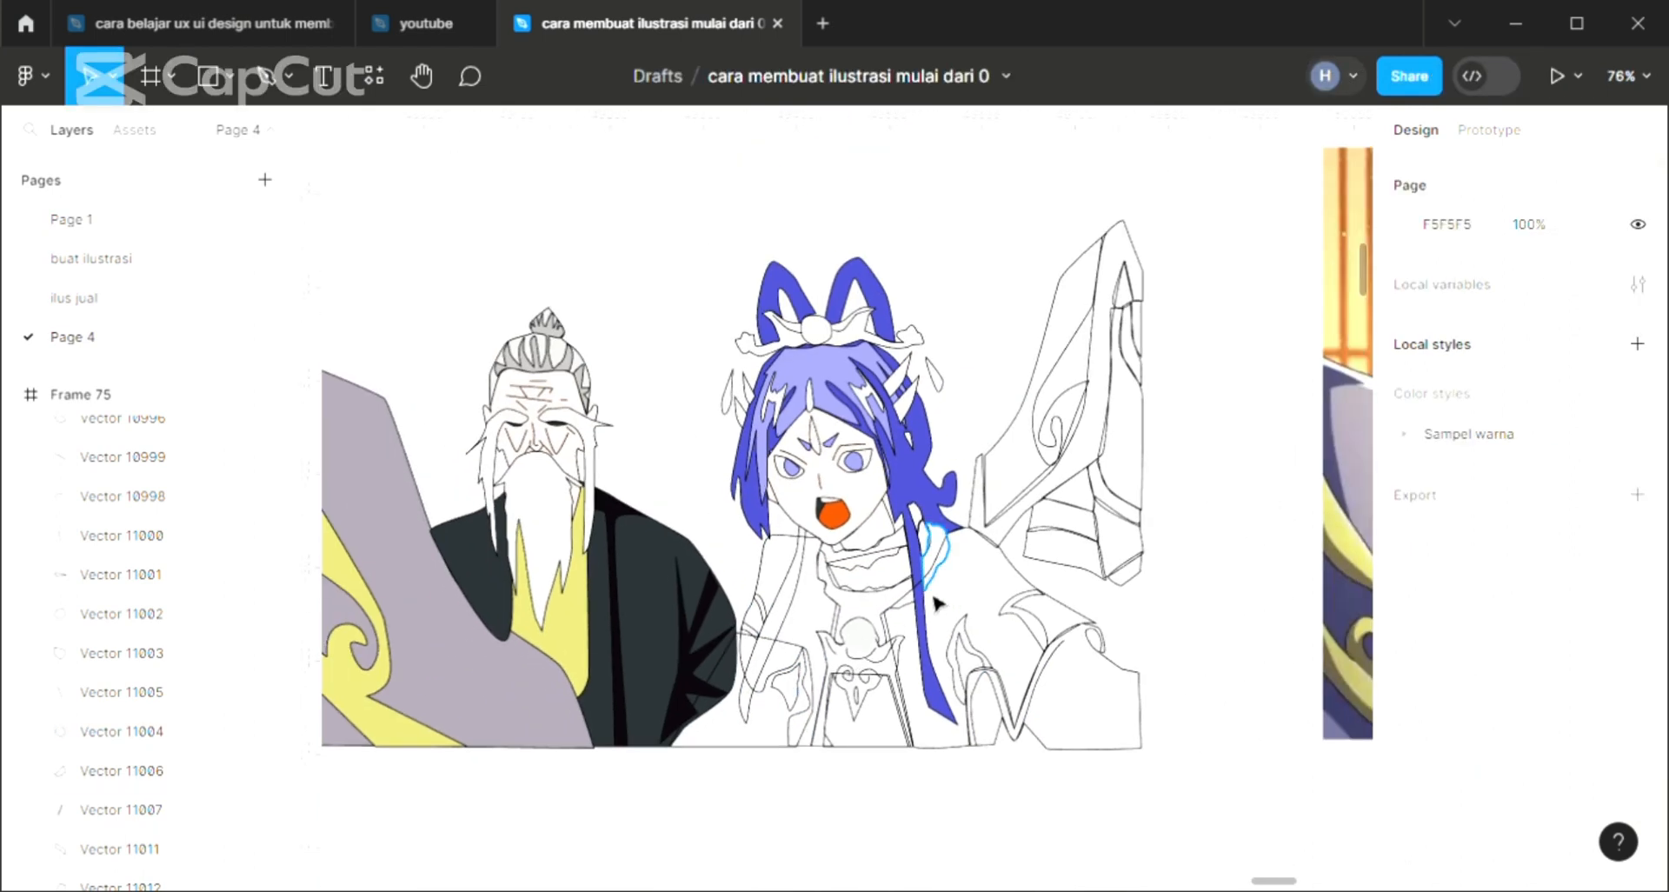
left_click(803, 615)
left_click(1637, 630)
key("i")
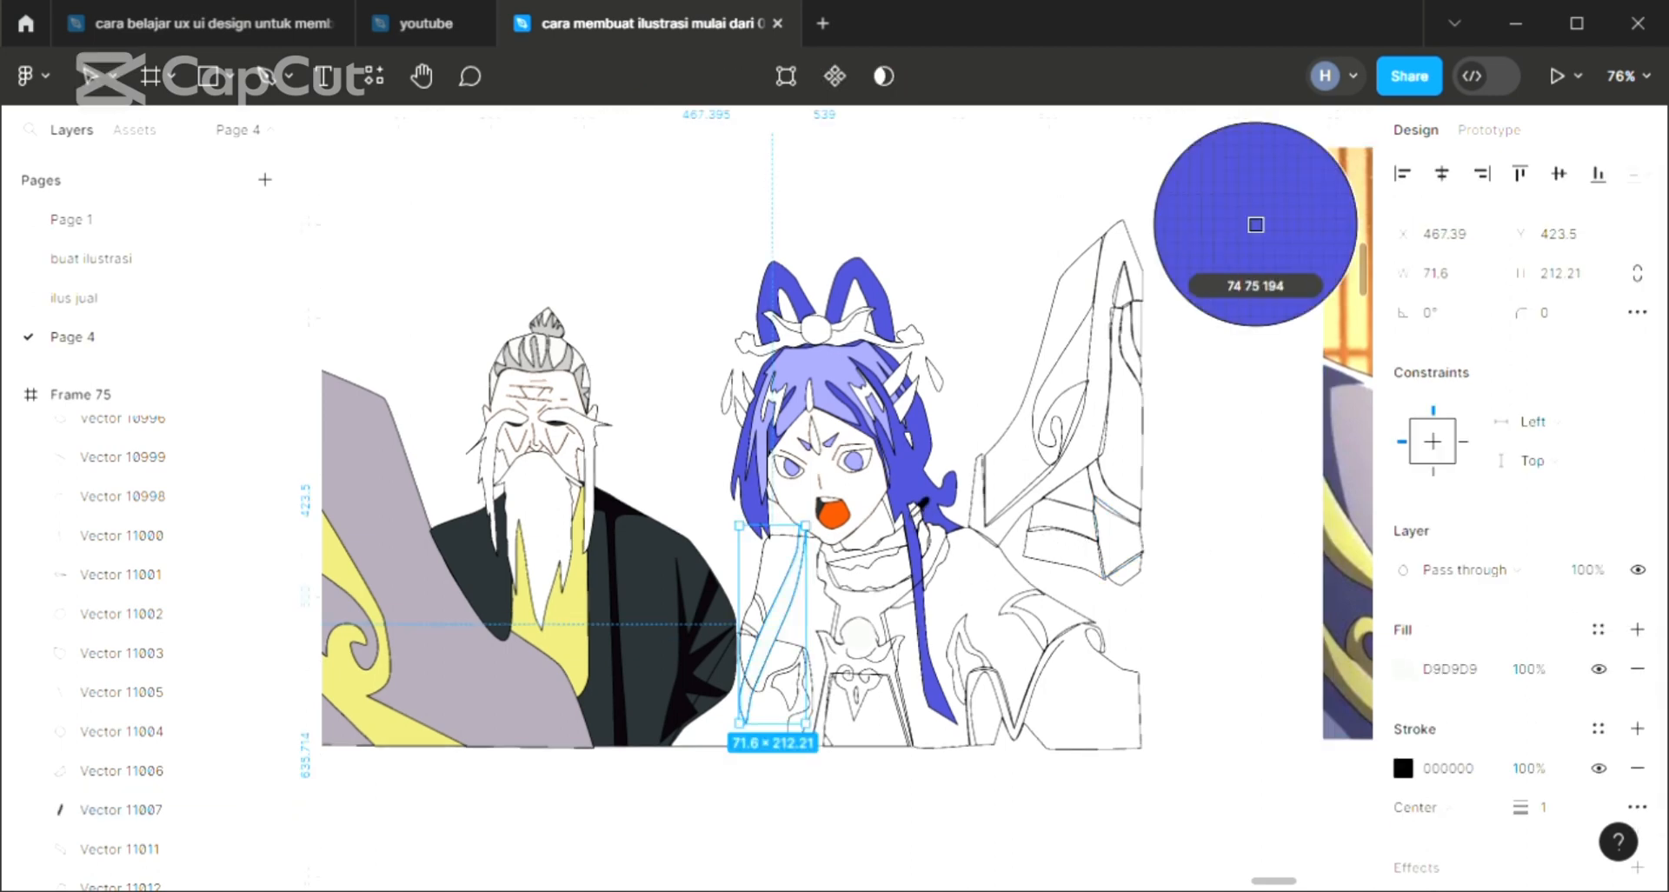
left_click(923, 489)
left_click(925, 816)
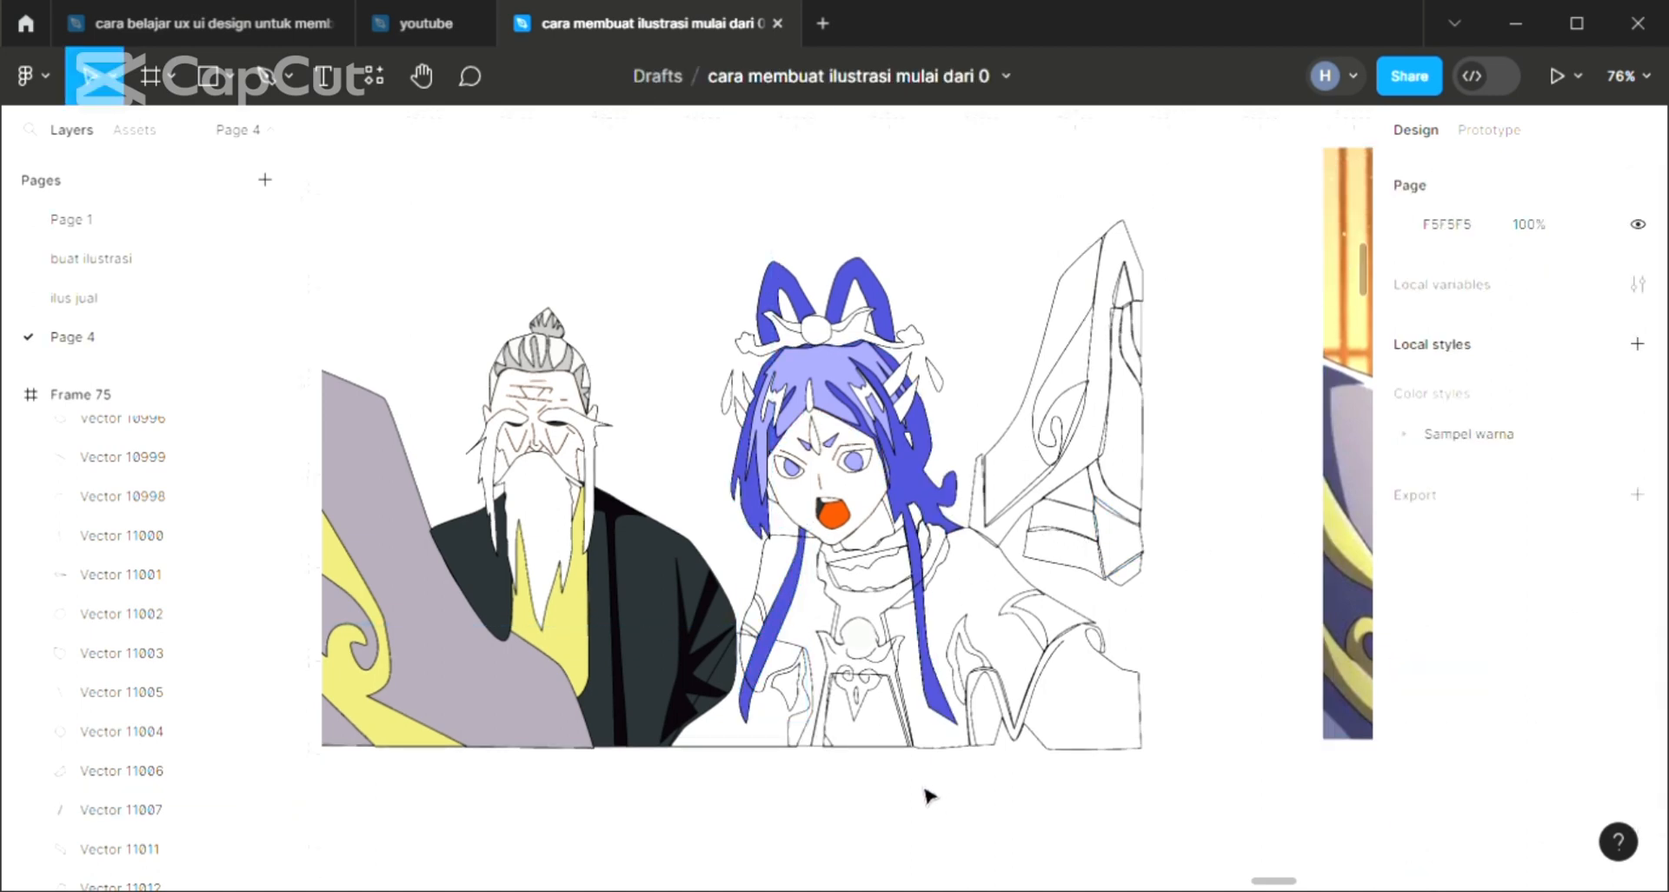
Fill the woman's sleeve shape nearest the old man with palette brown, 6F5F48, and send it to the back.
left_click(772, 575)
left_click(1637, 629)
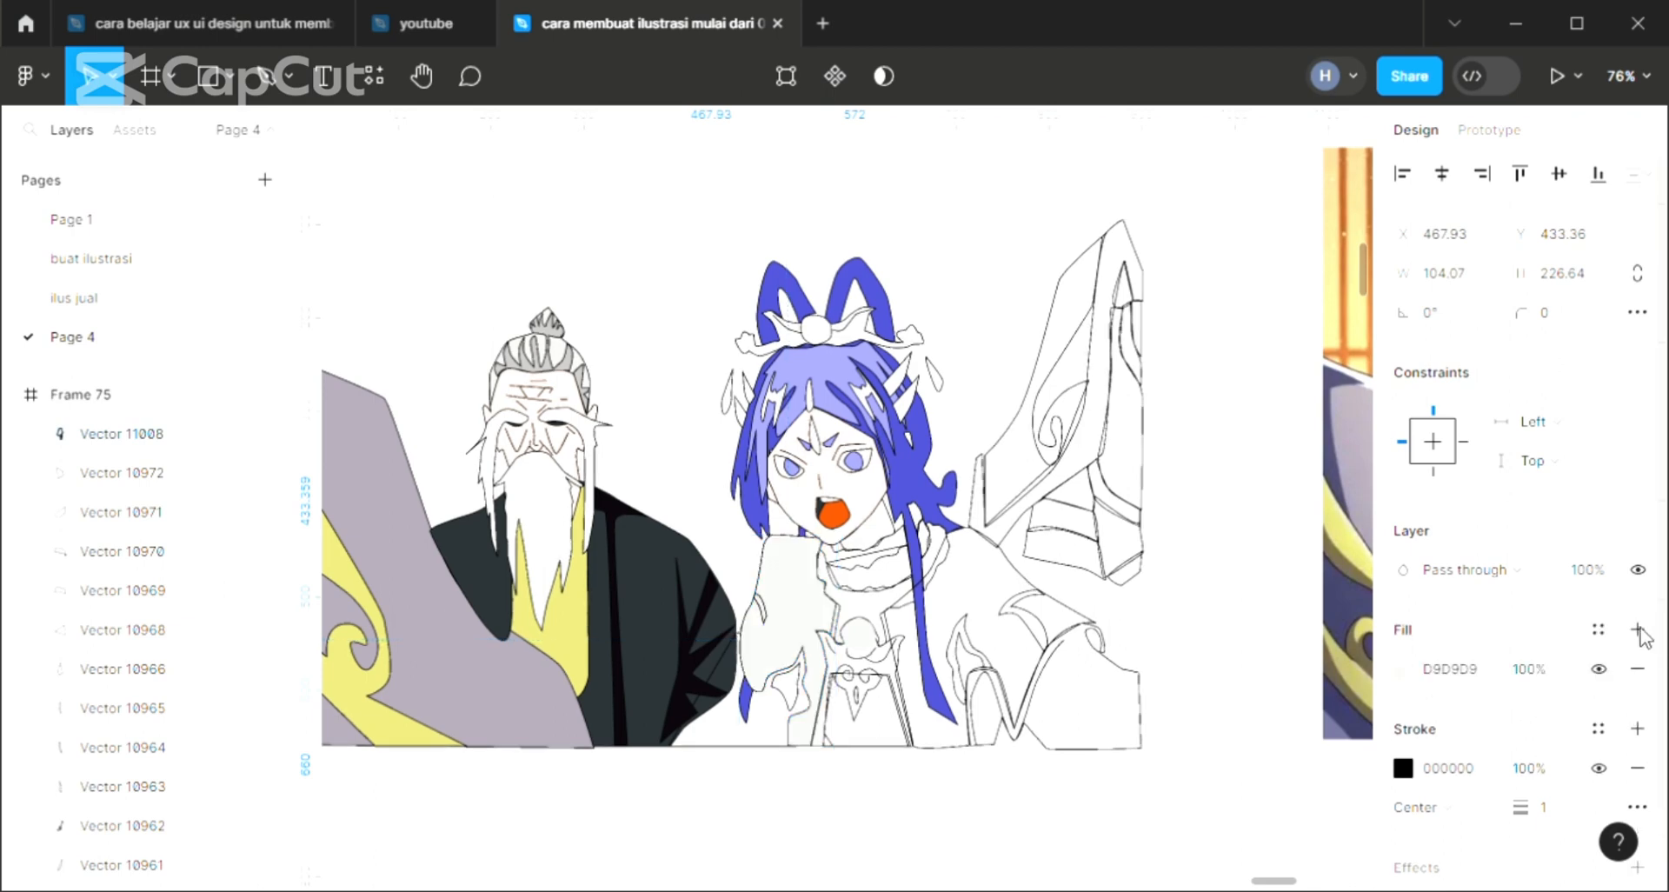
key("bracketleft")
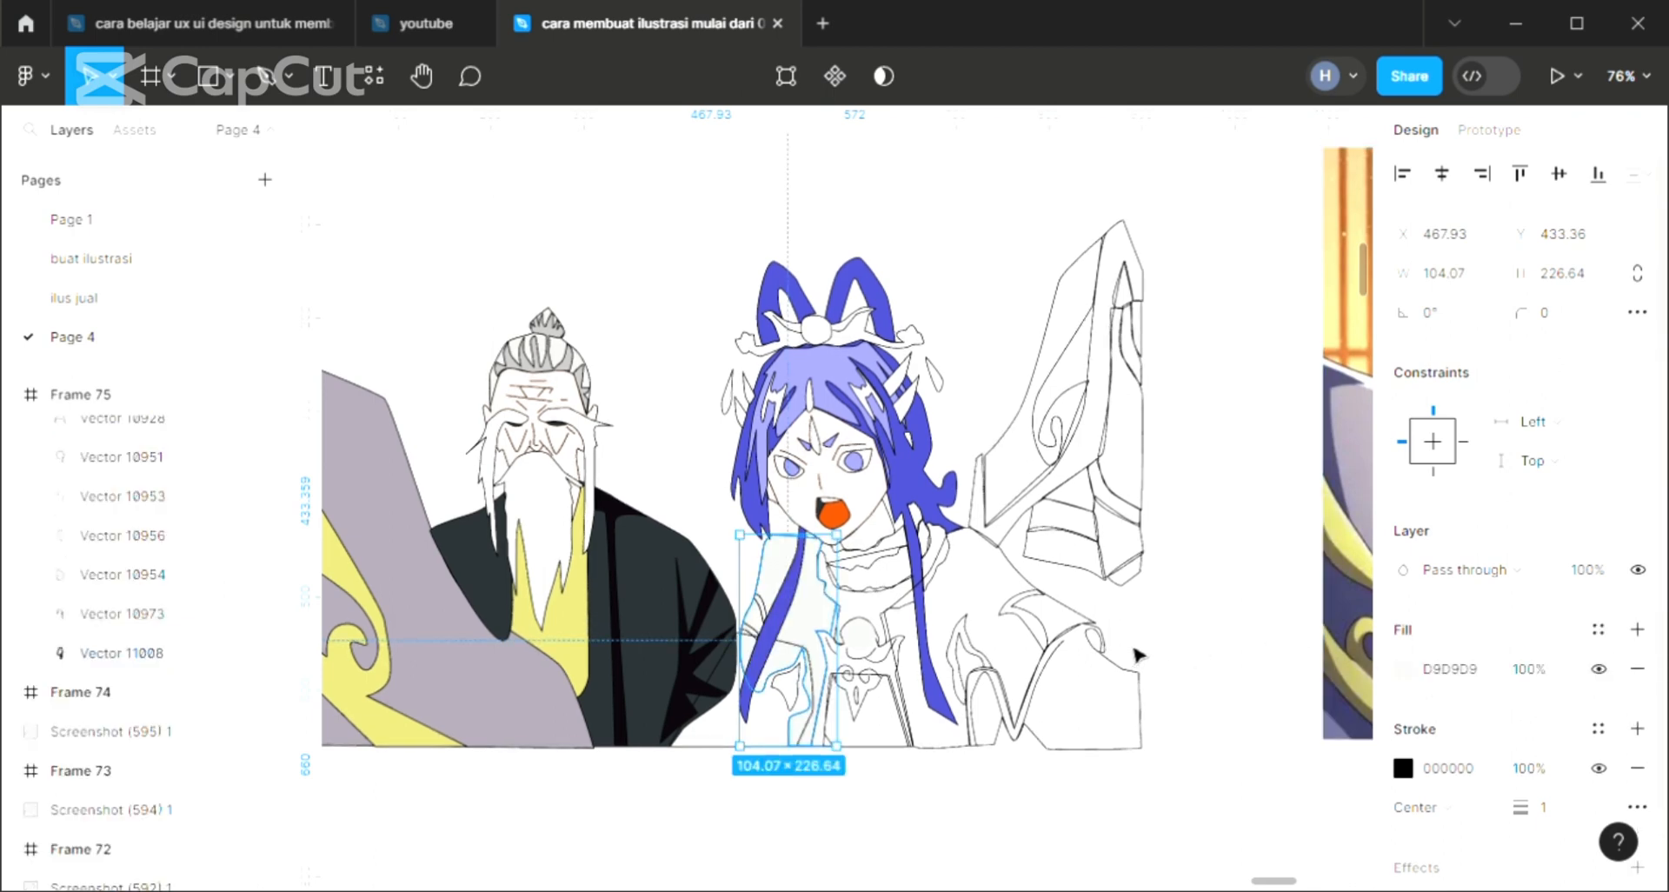
key("i")
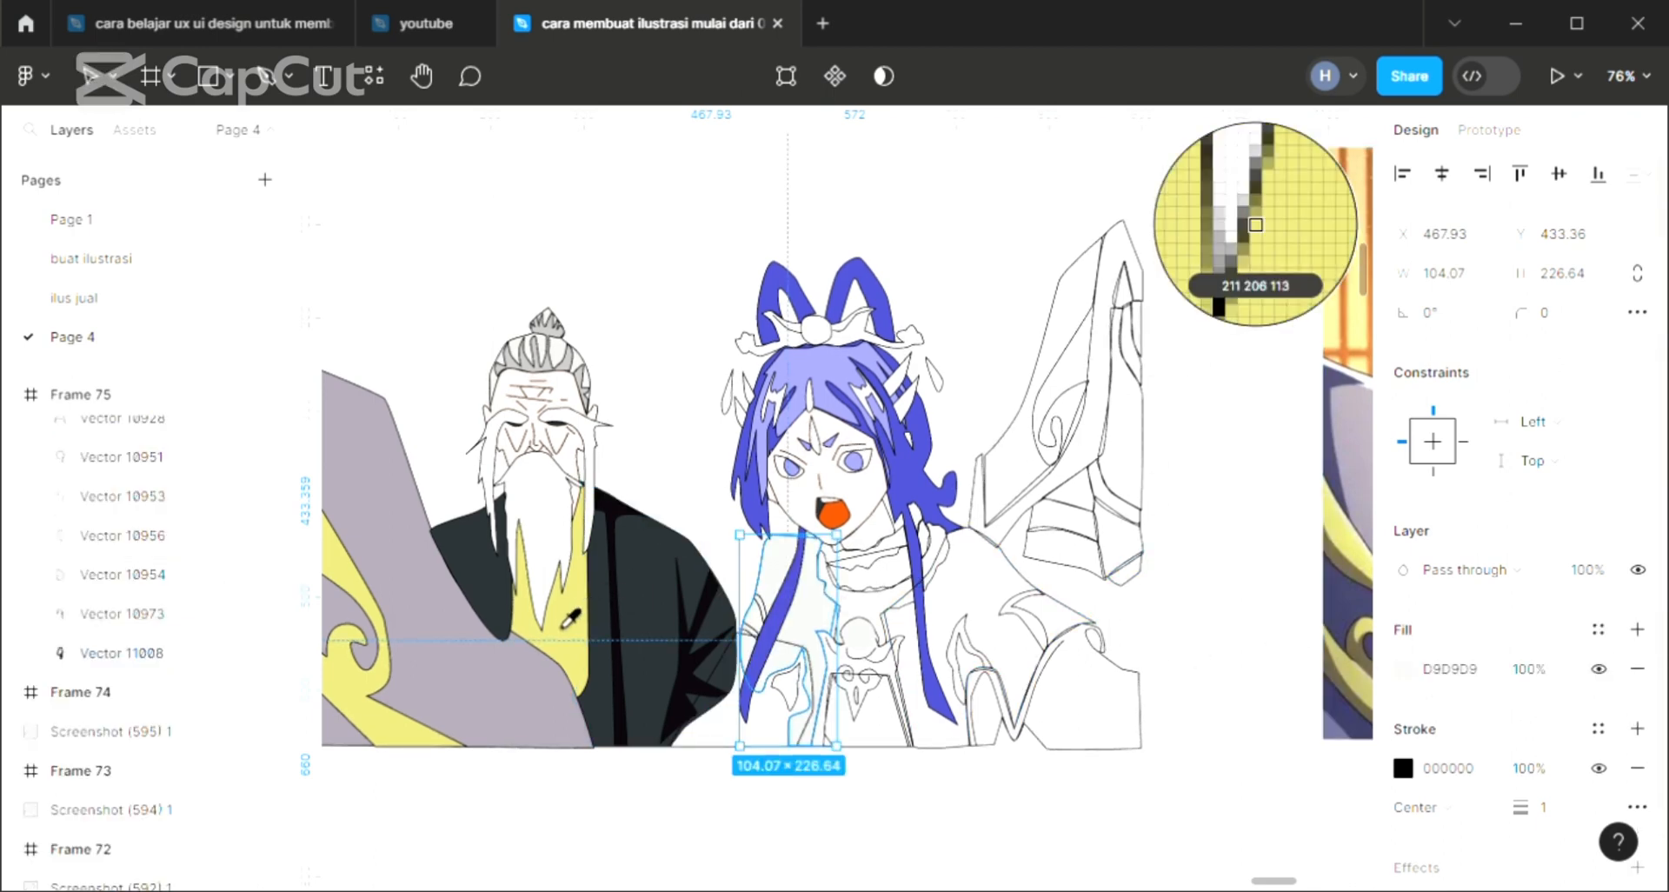
scroll(599, 599, "left", 5)
left_click(534, 484)
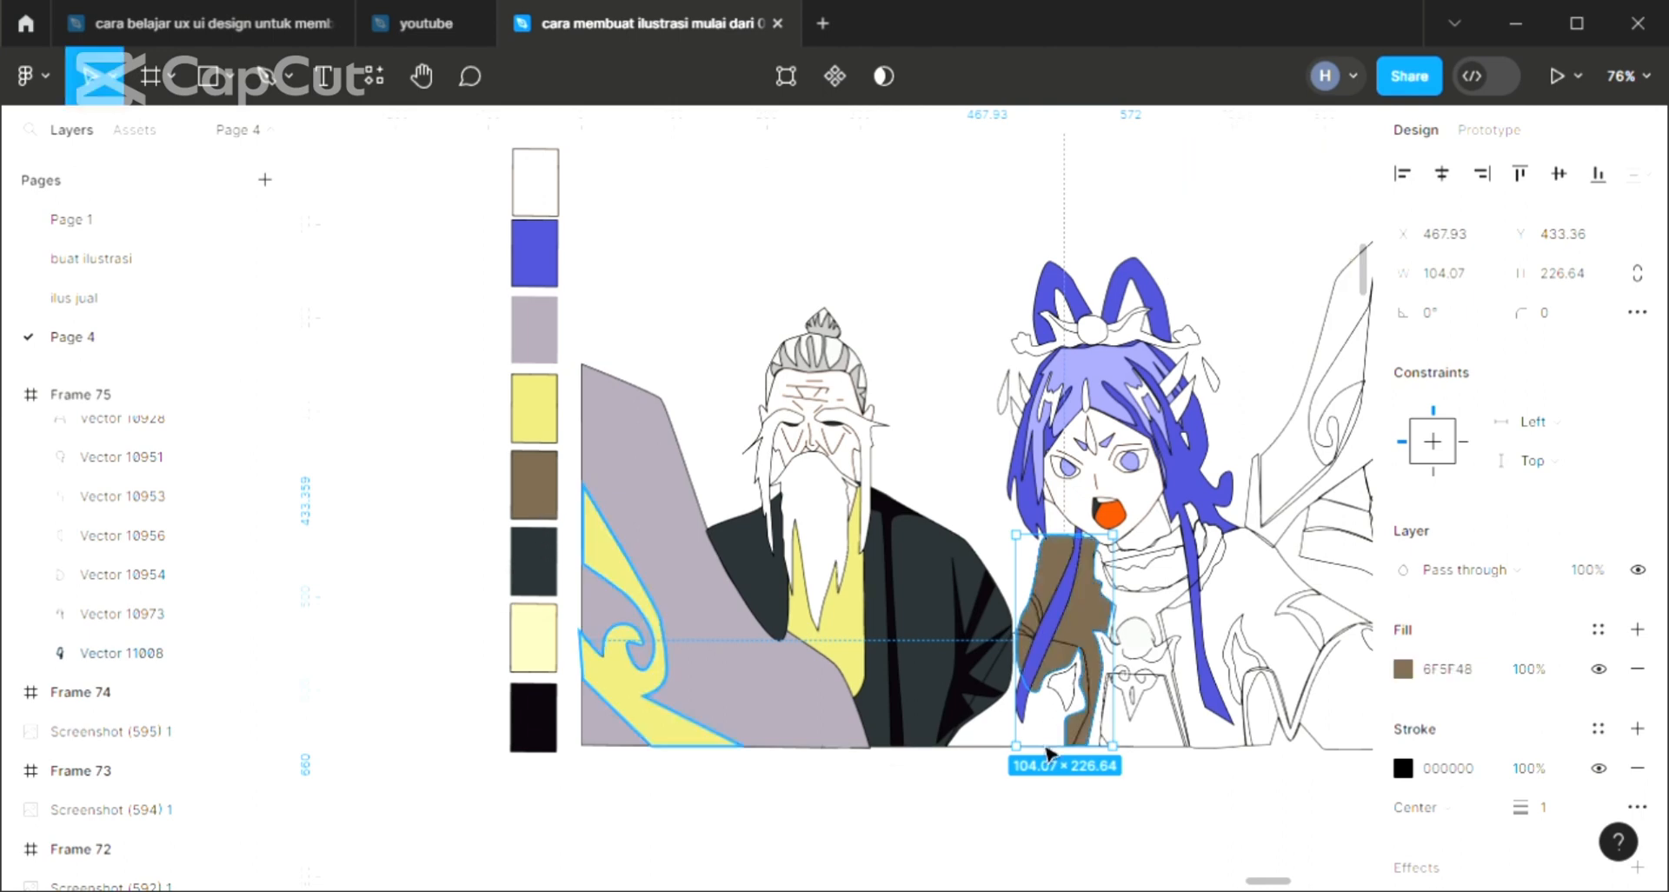
Fill the small flame-shaped piece on the woman's lower sleeve with the brown sampled from the sleeve.
left_click(1084, 698)
left_click(1636, 628)
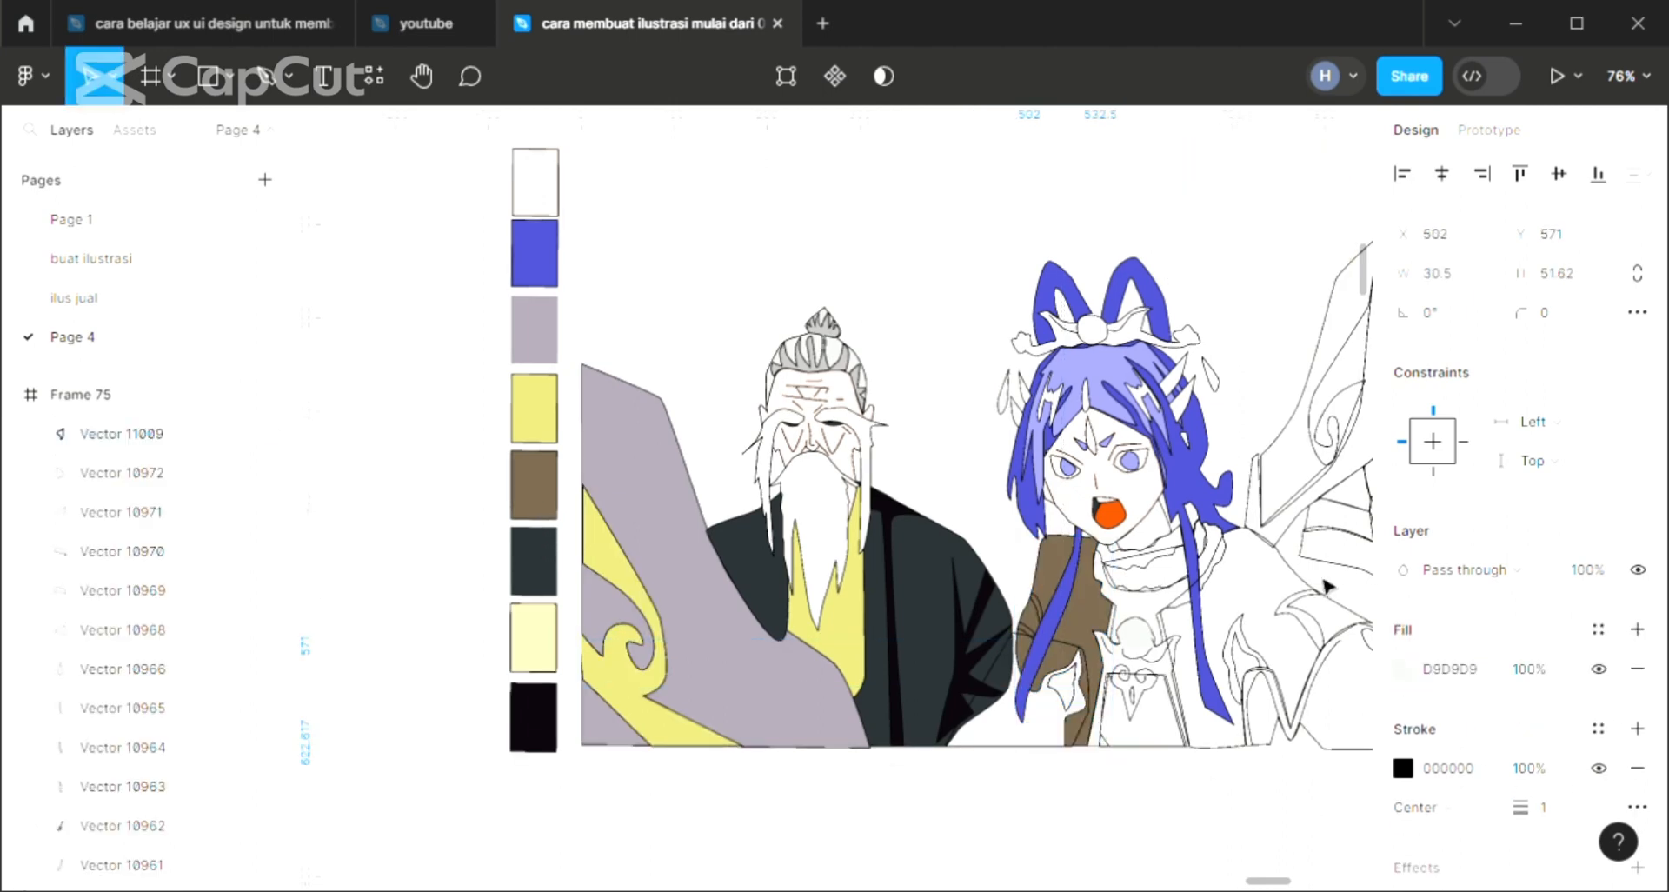
key("i")
left_click(1051, 711)
key("Escape")
Add fills to the two narrow curved bands on the woman's brown sleeve and colour them white, FFFFFF.
scroll(1051, 710, "up", 5)
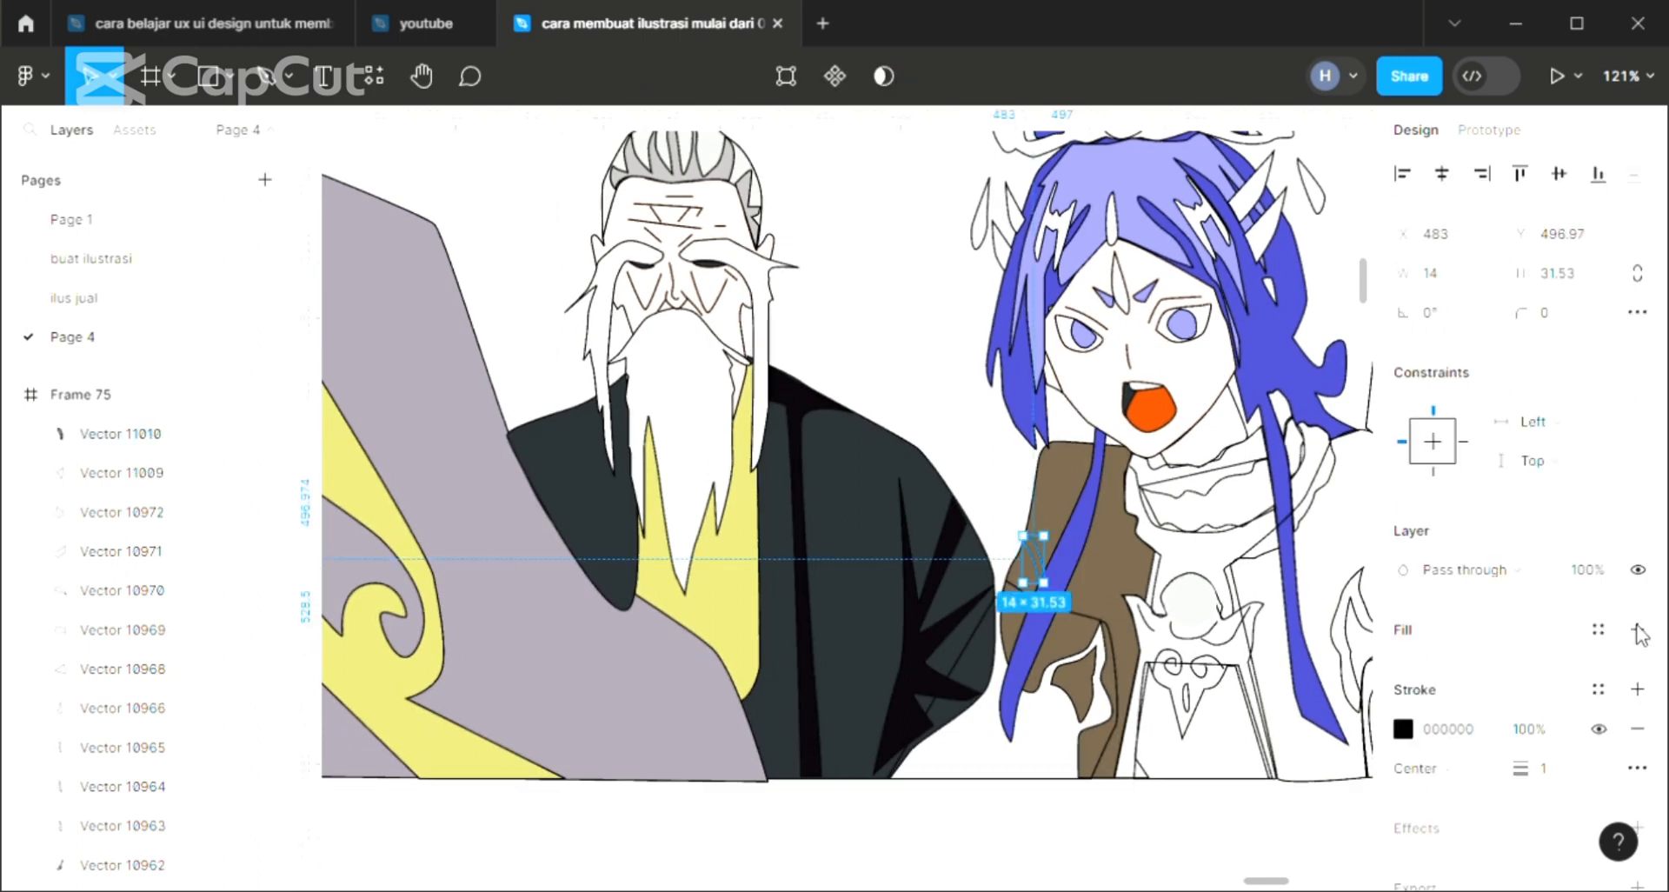
left_click(1637, 630)
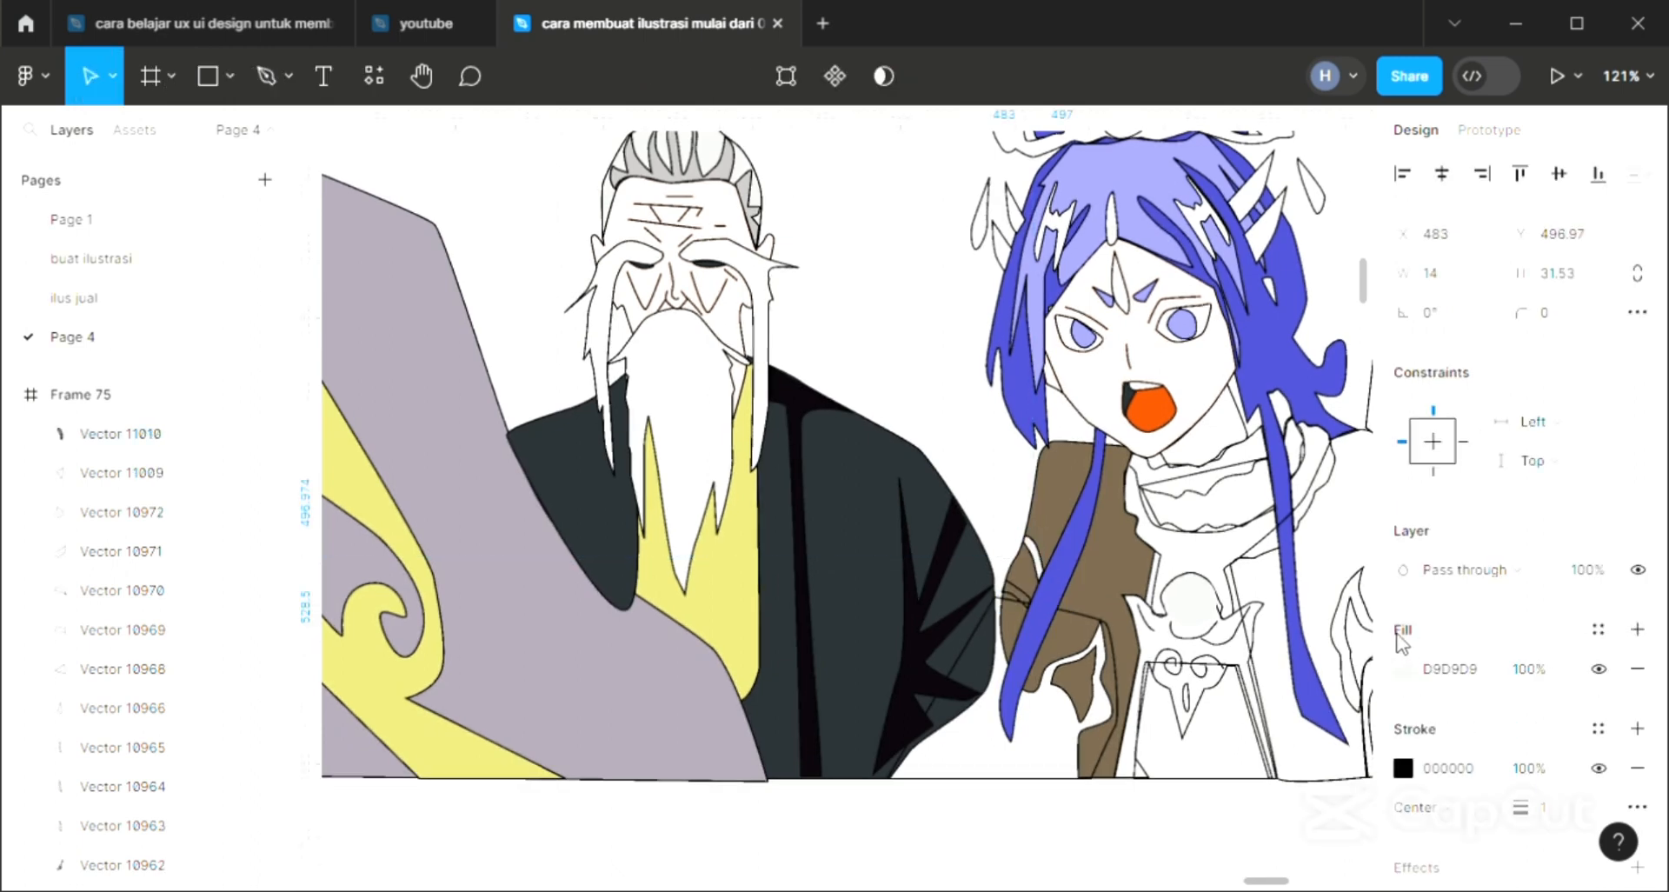
left_click(1013, 596)
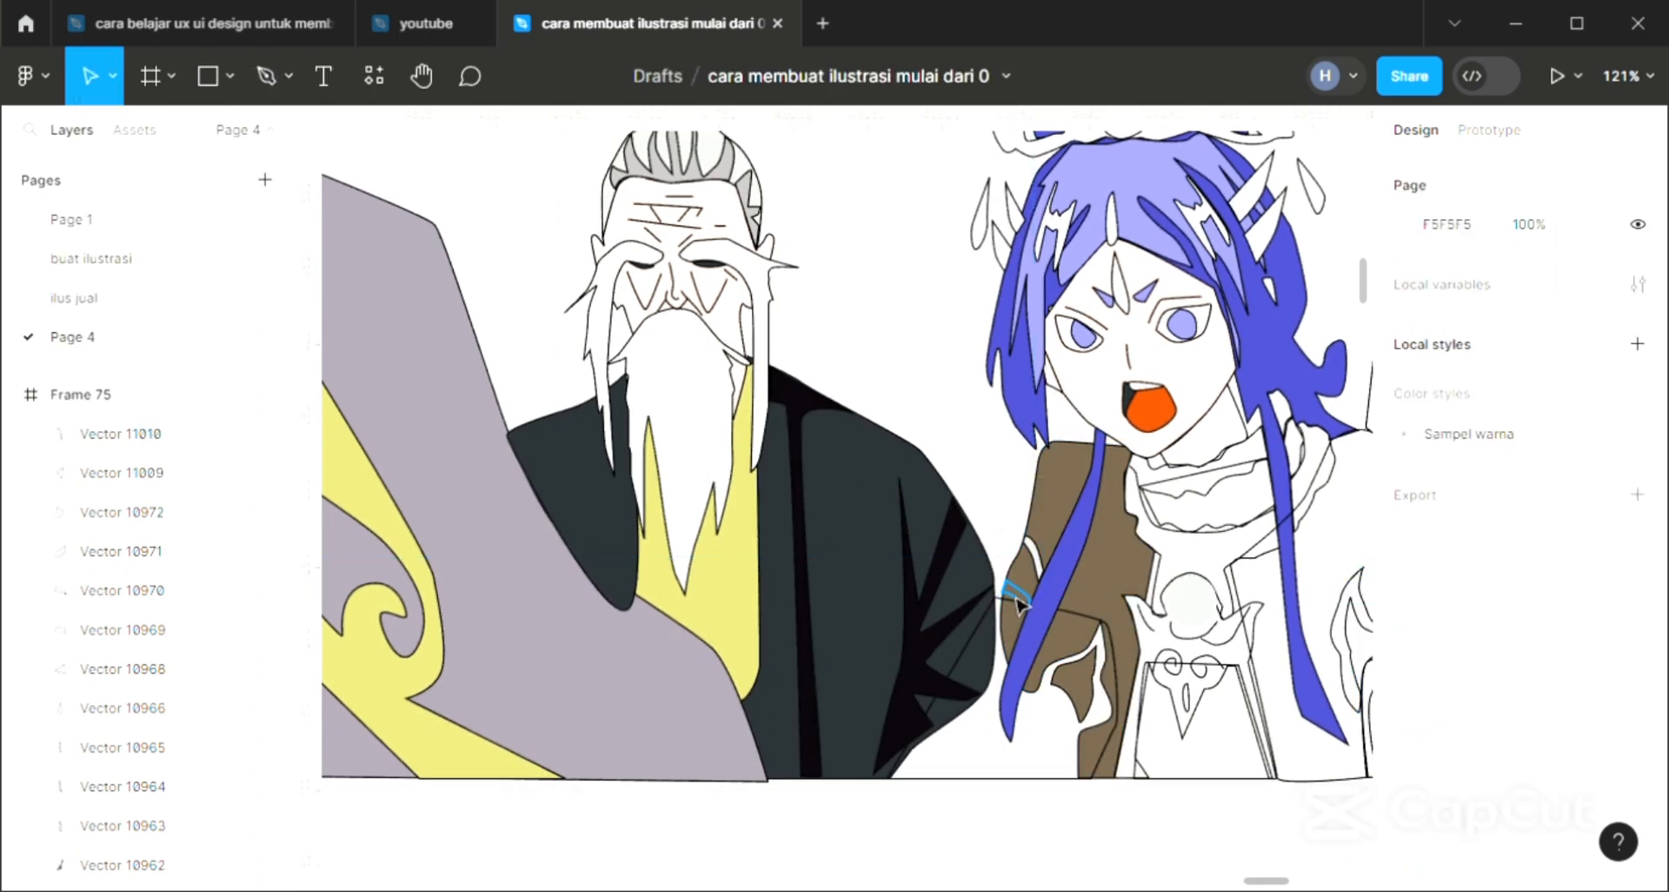
left_click(1016, 594)
left_click(1637, 630)
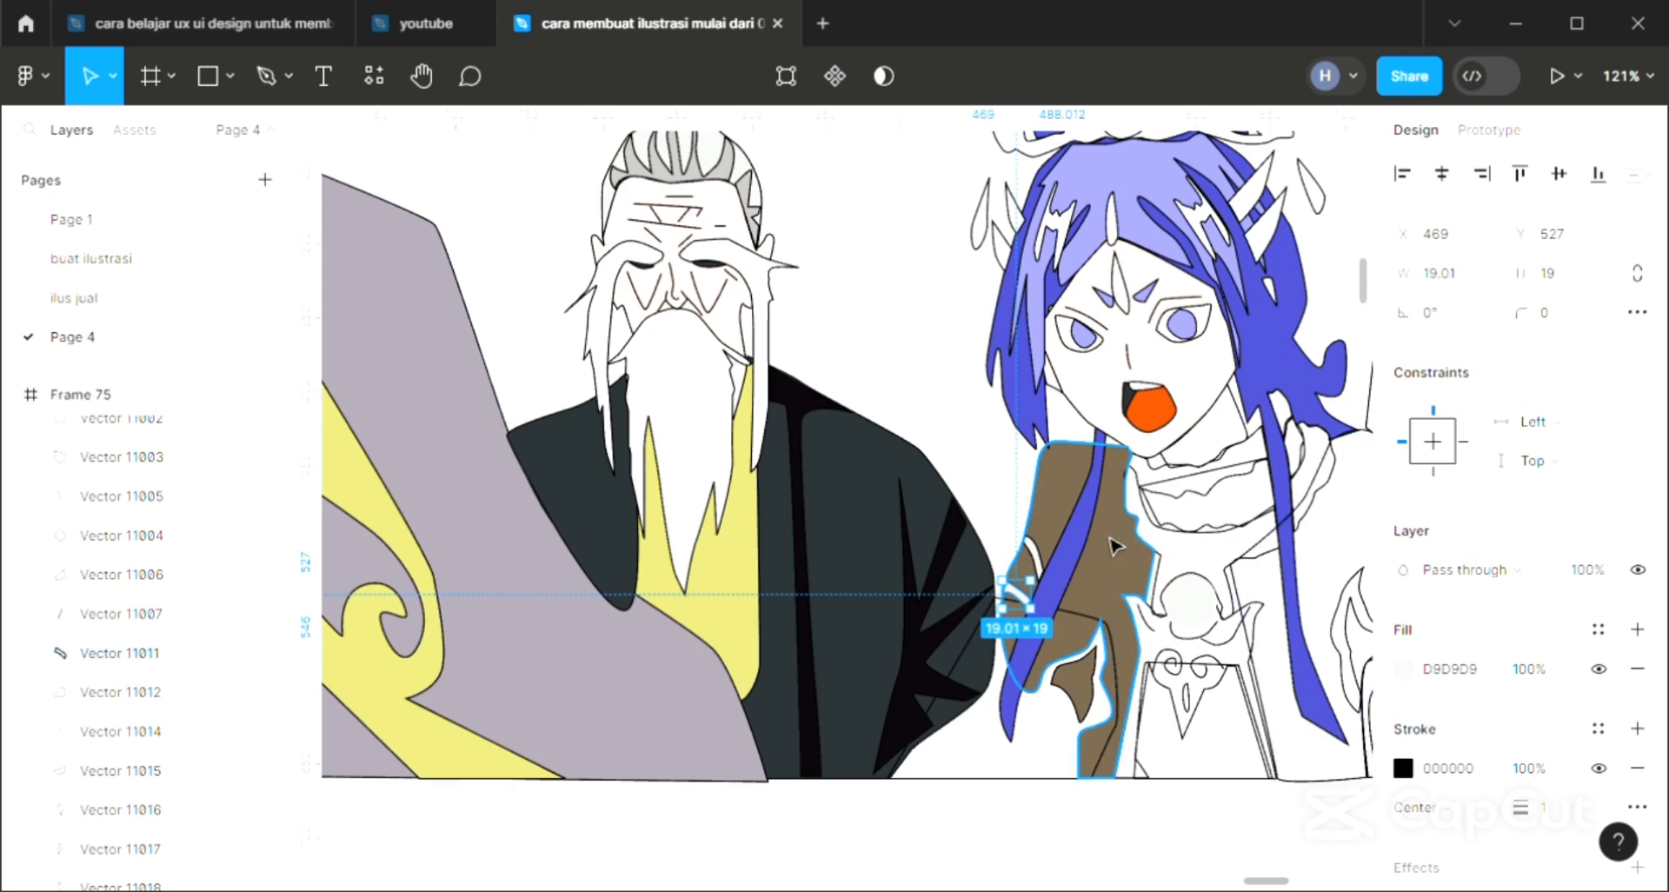
key("i")
left_click(1255, 216)
left_click(1036, 558)
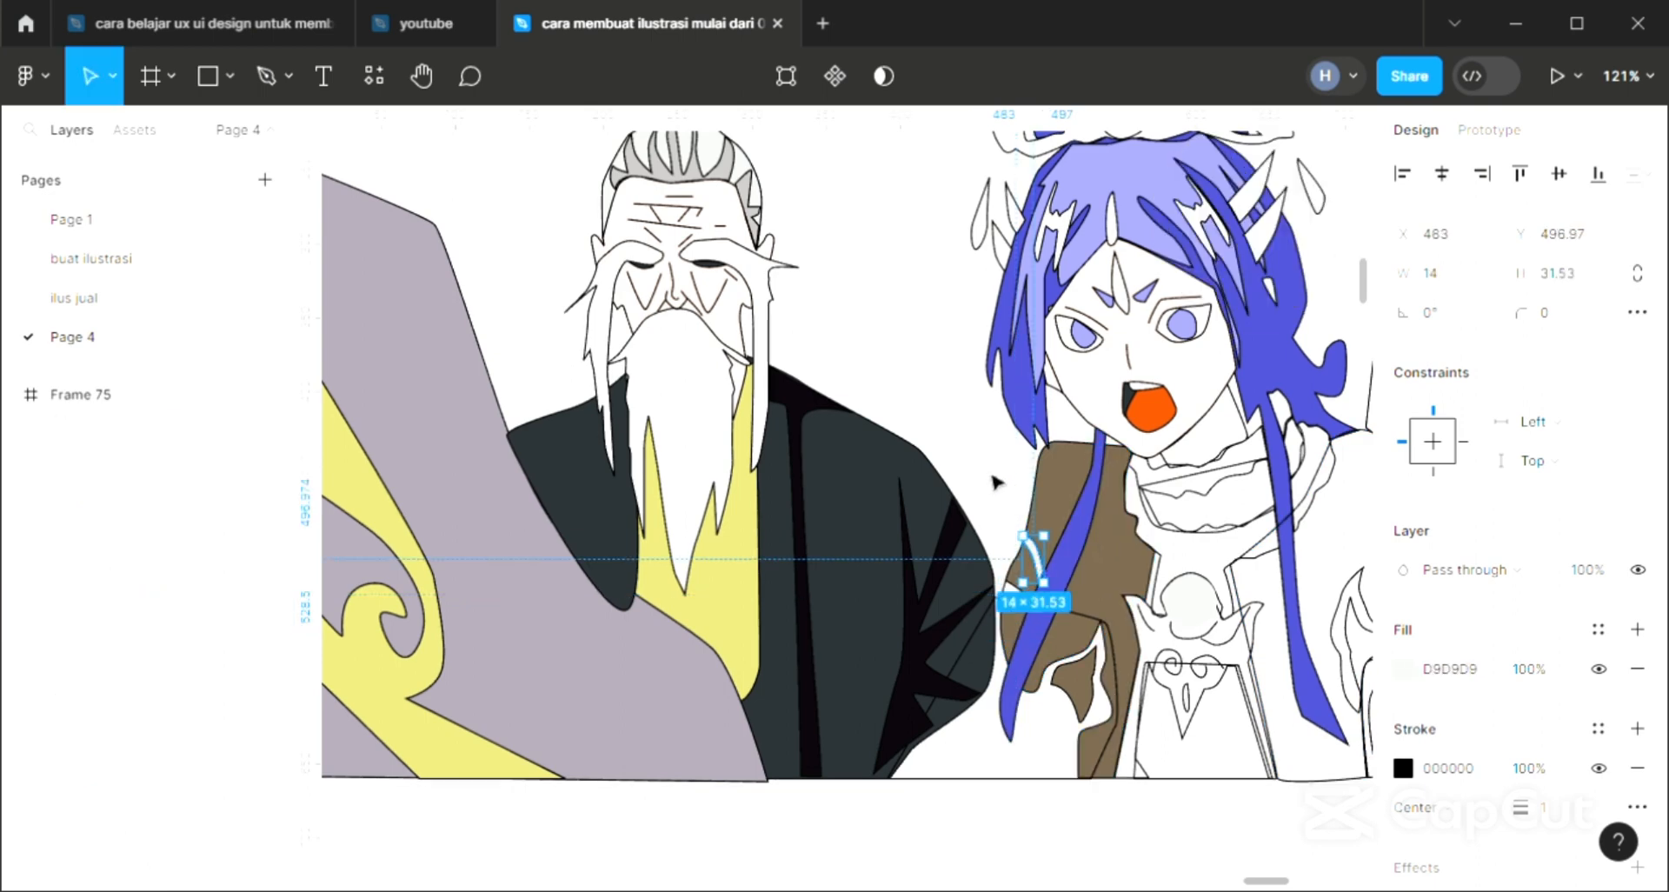
key("i")
left_click(1255, 223)
key("Escape")
Fill the large lower sleeve shape beside the old man's robe with palette cream, FFEDAC, and send it to the back.
left_click(1107, 761)
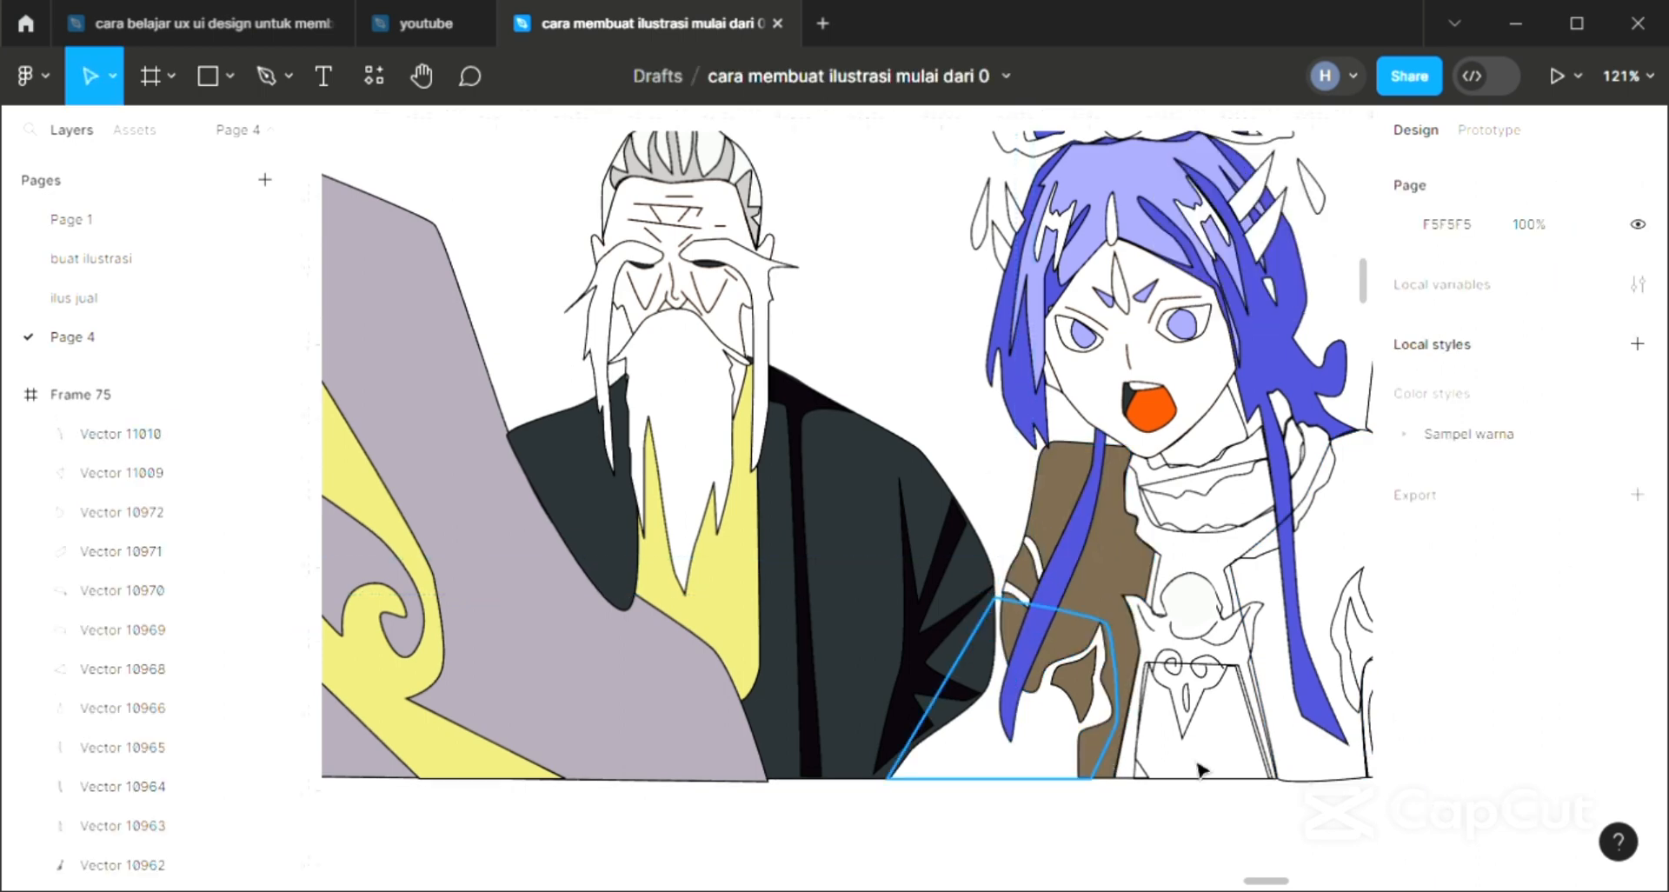
left_click(1637, 629)
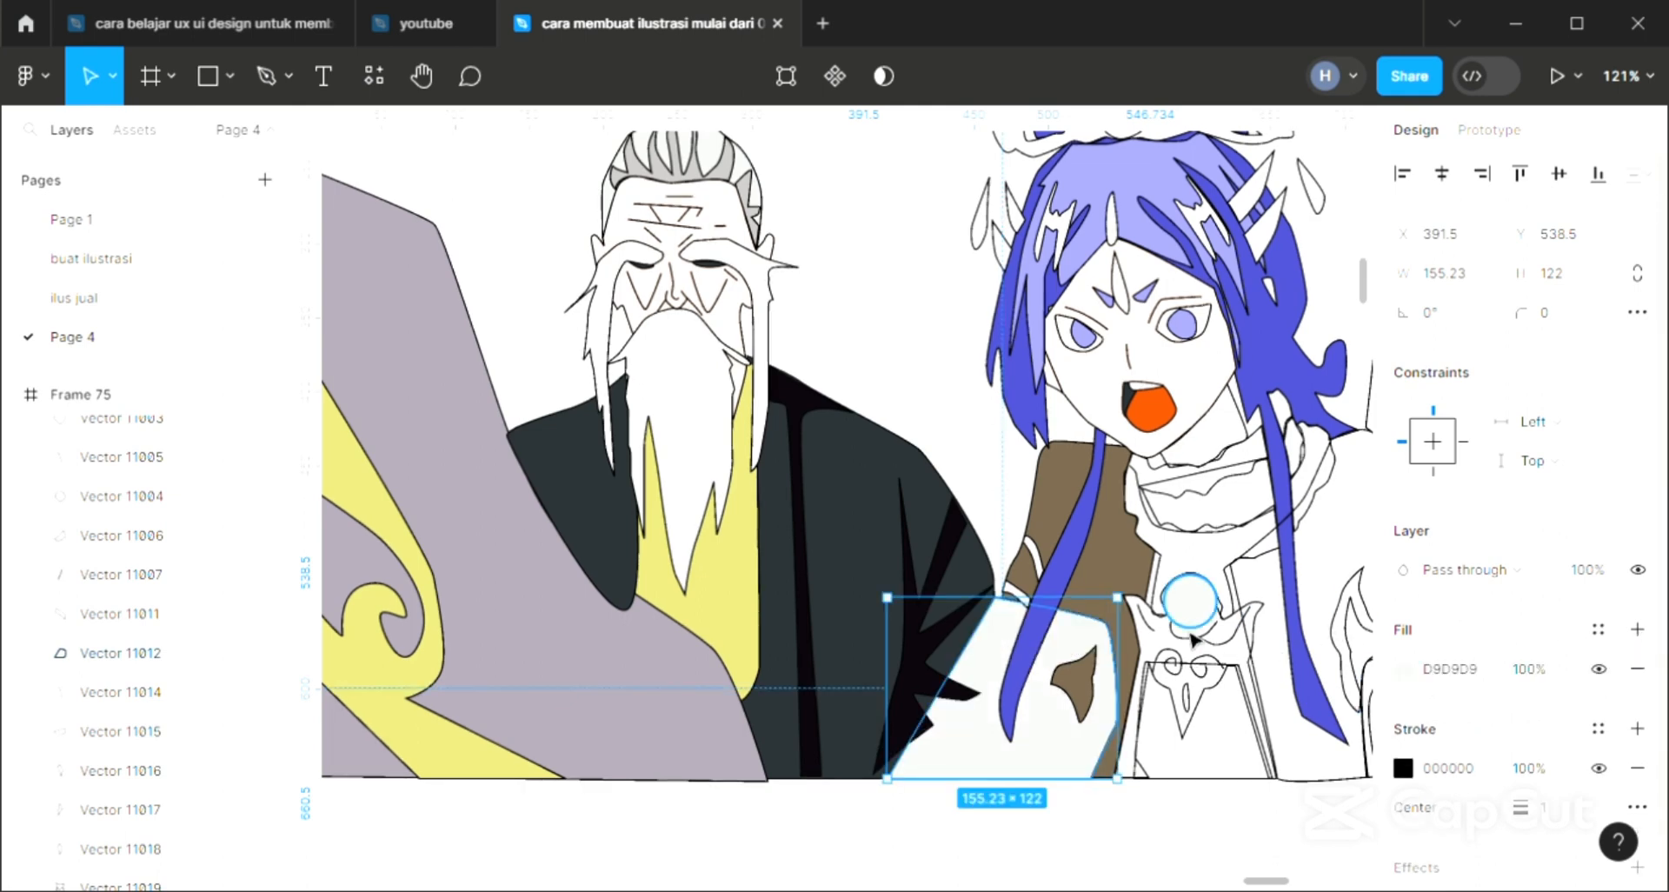
key("bracketleft")
key("i")
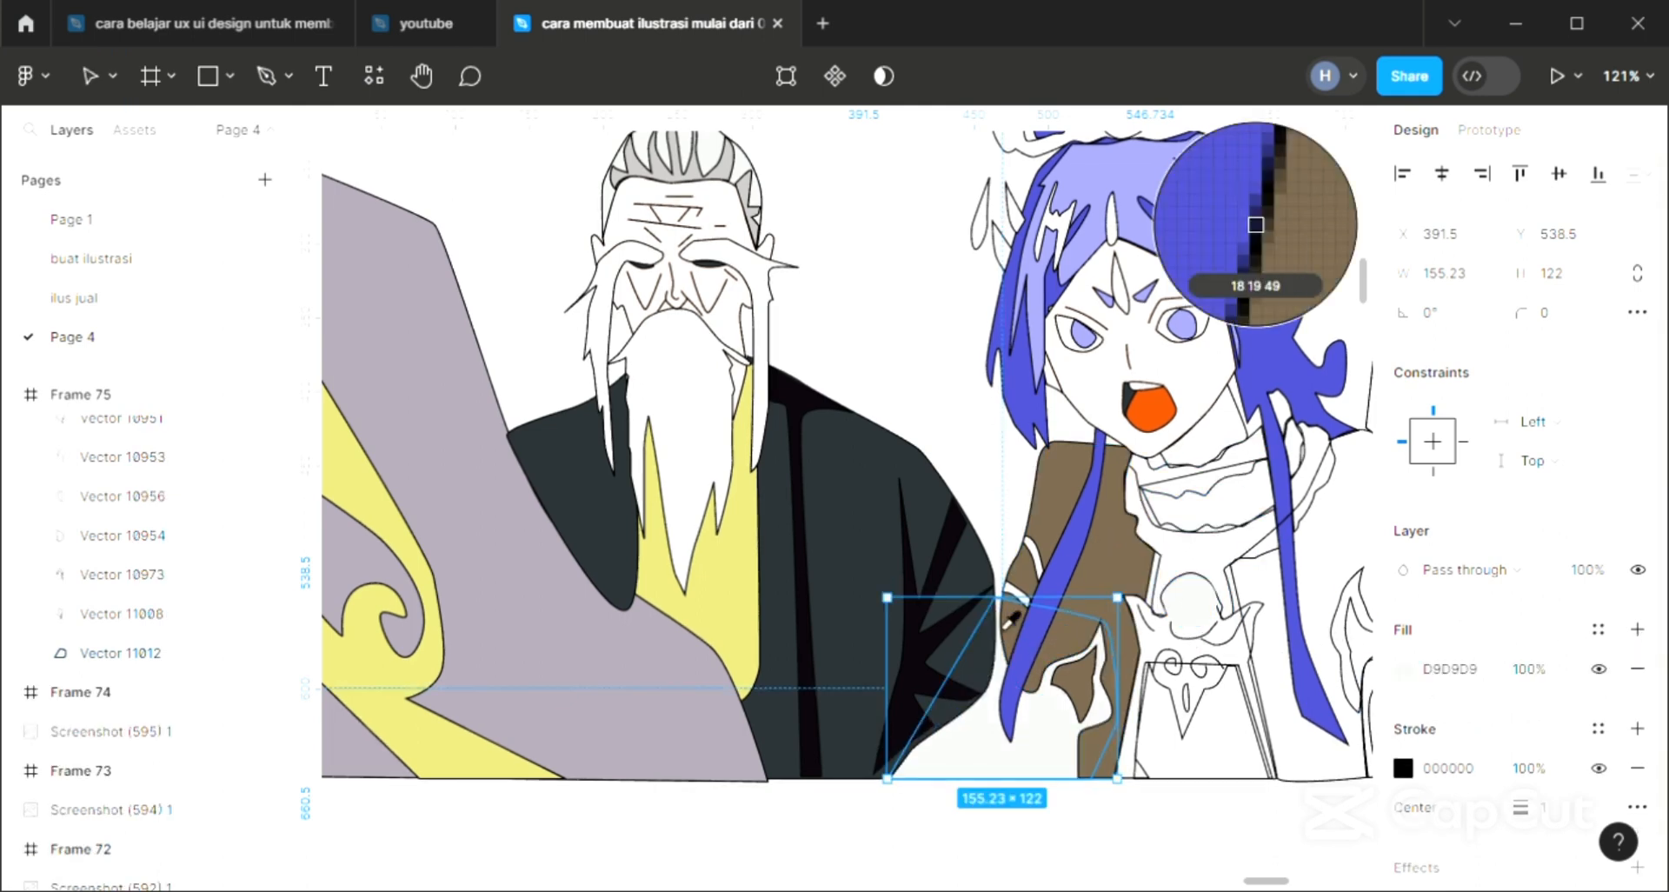
scroll(842, 657, "down", 3)
left_click(400, 618)
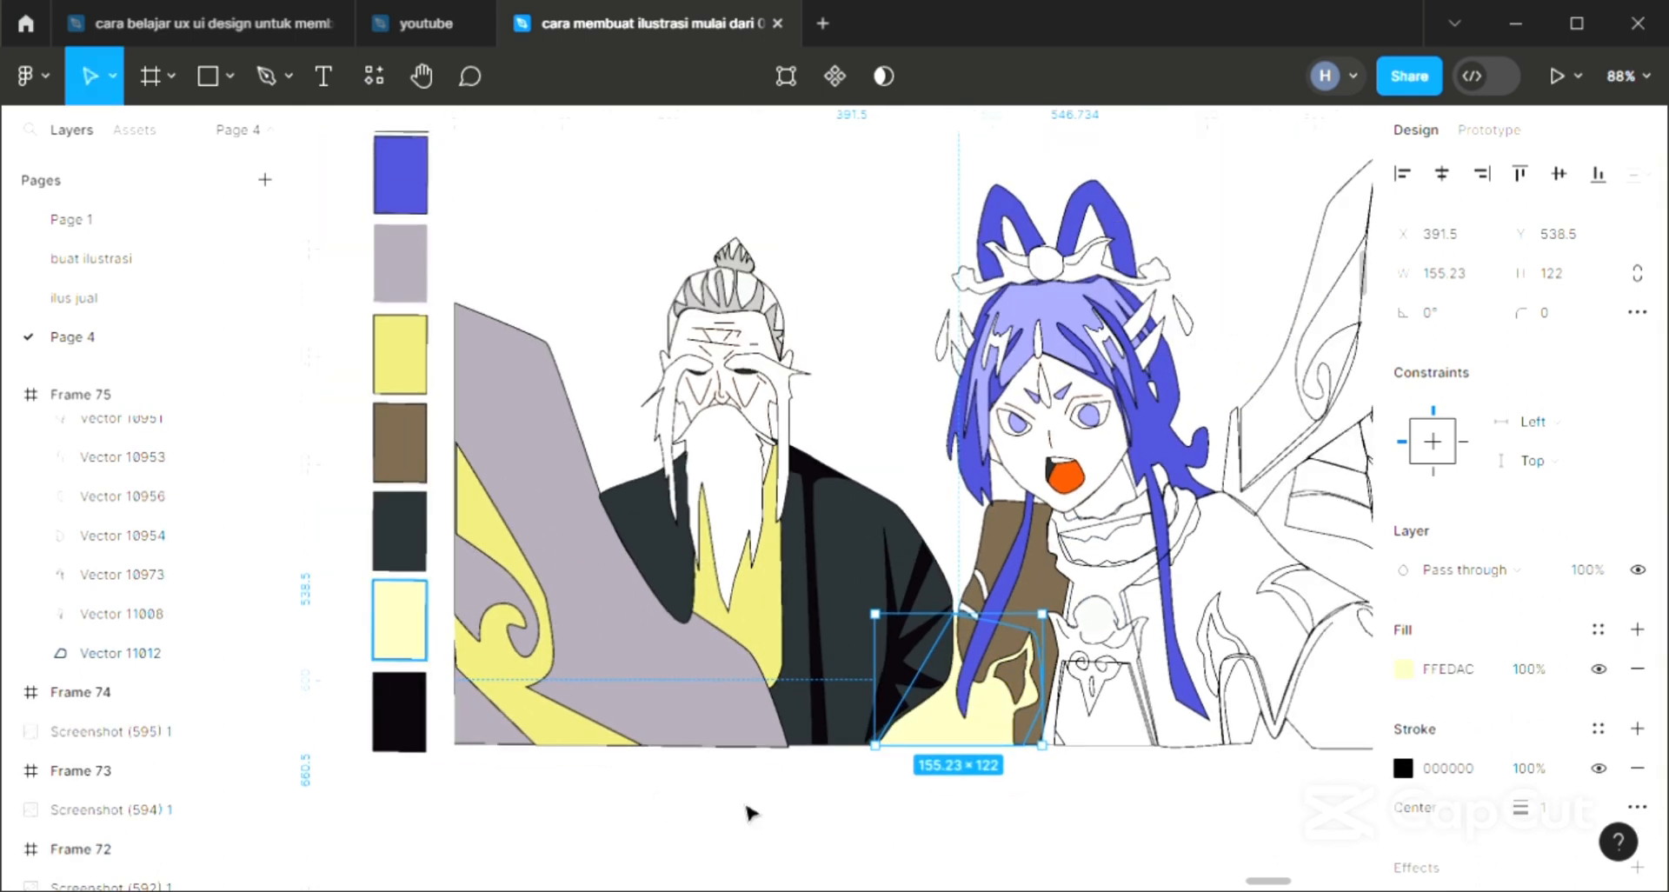
left_click(1034, 814)
Recolour both narrow bands on the brown sleeve with the cream sampled from the woman's lower sleeve.
scroll(1024, 676, "up", 5)
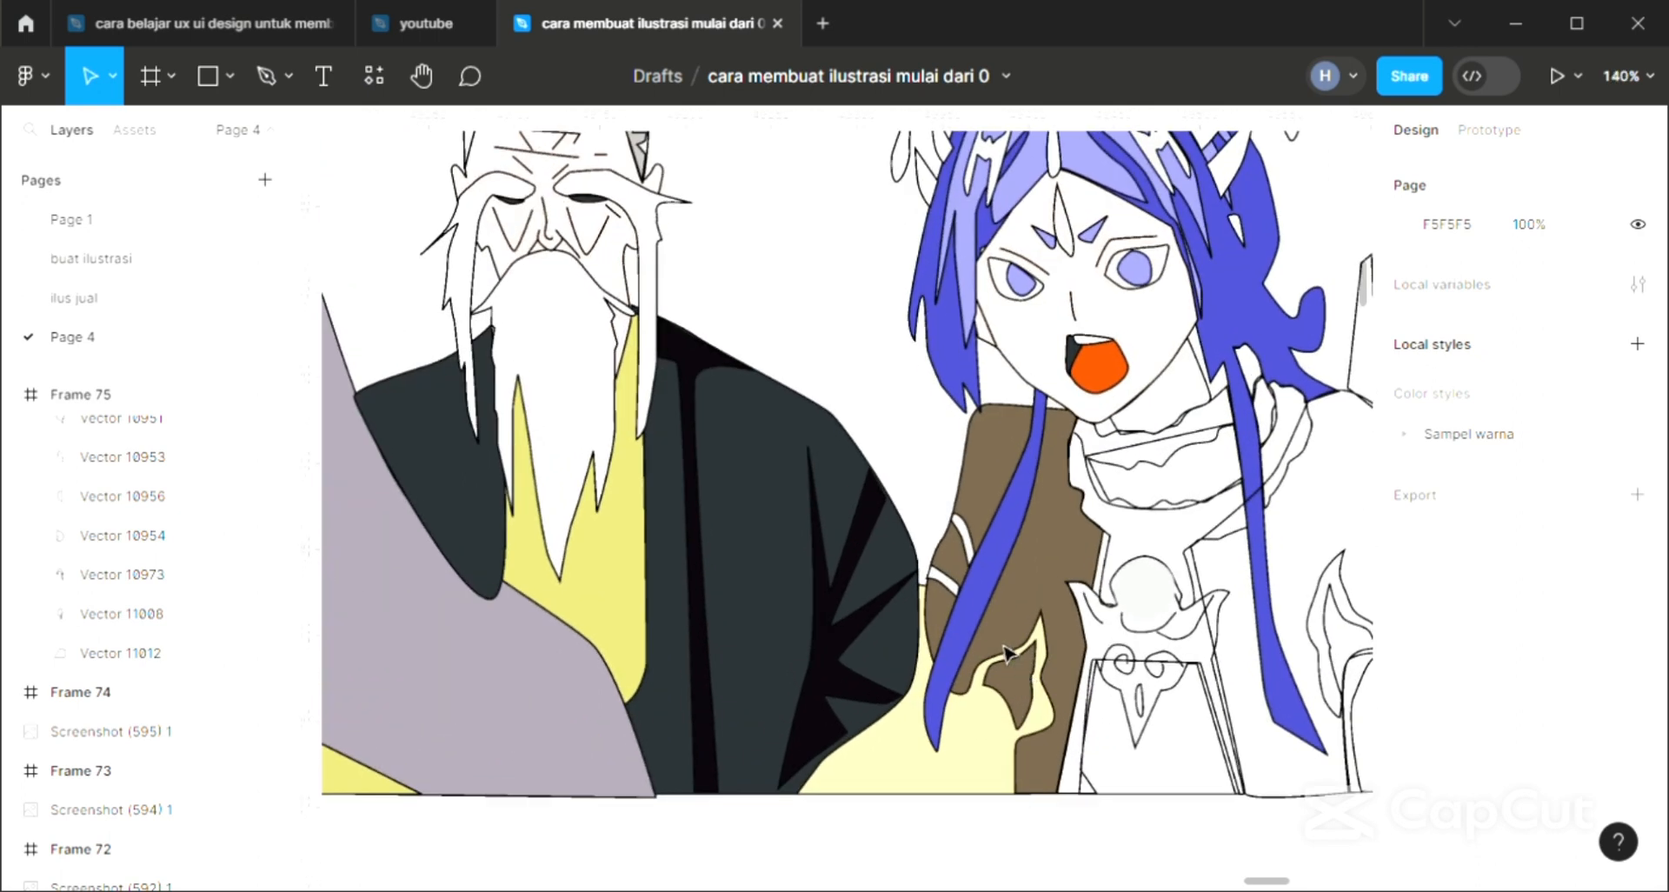
left_click(963, 543)
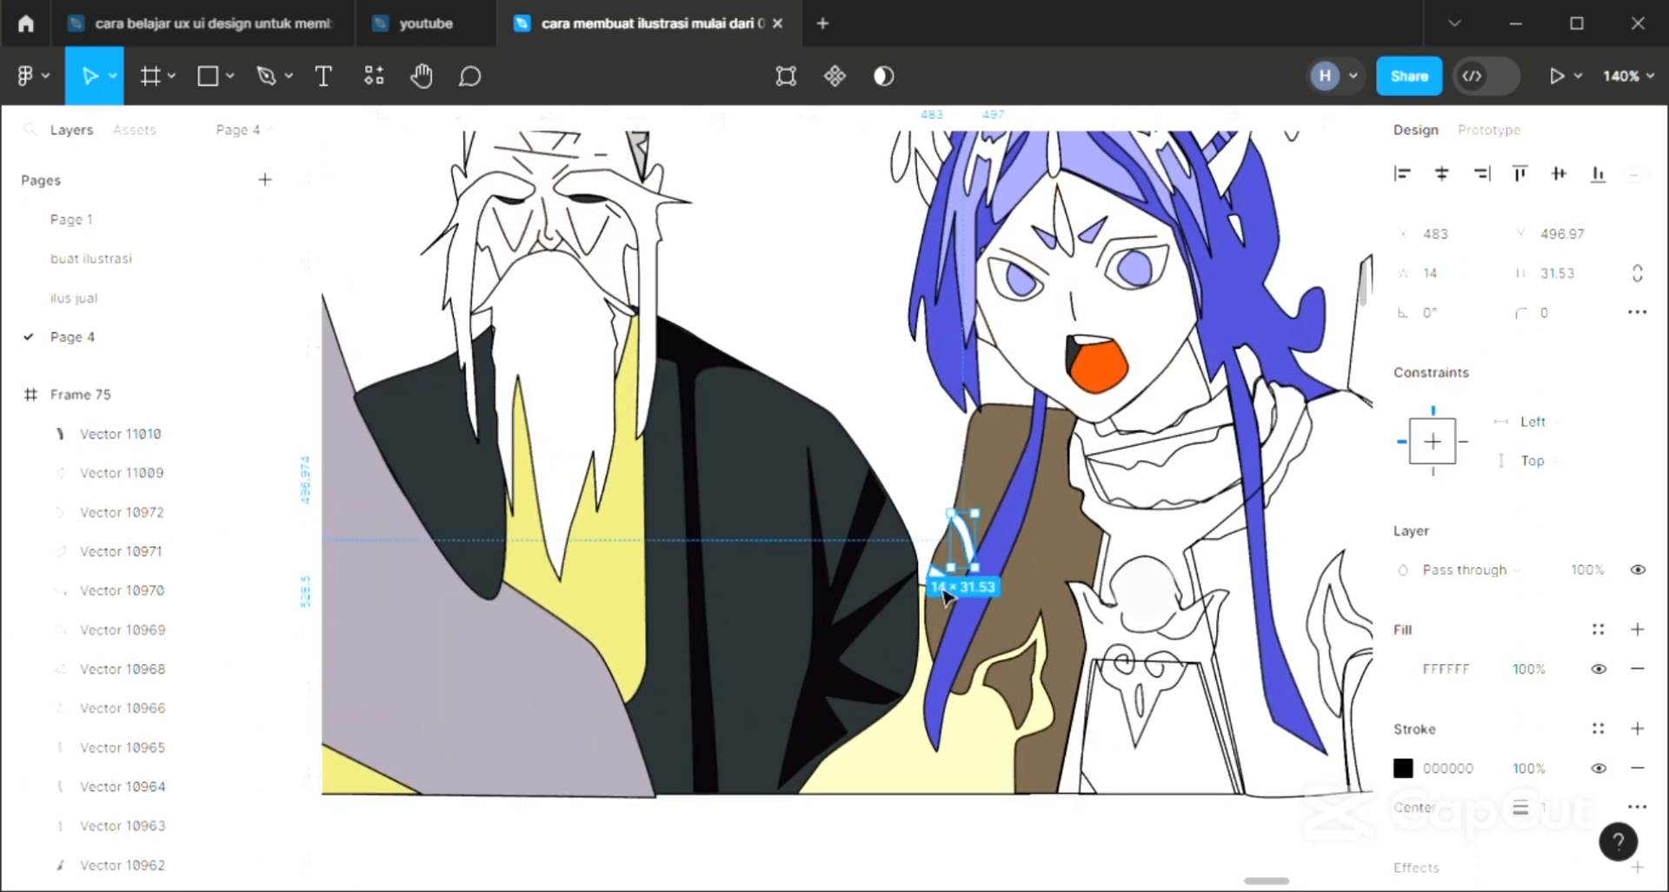
left_click(944, 588, "shift")
key("i")
left_click(963, 766)
left_click(1070, 827)
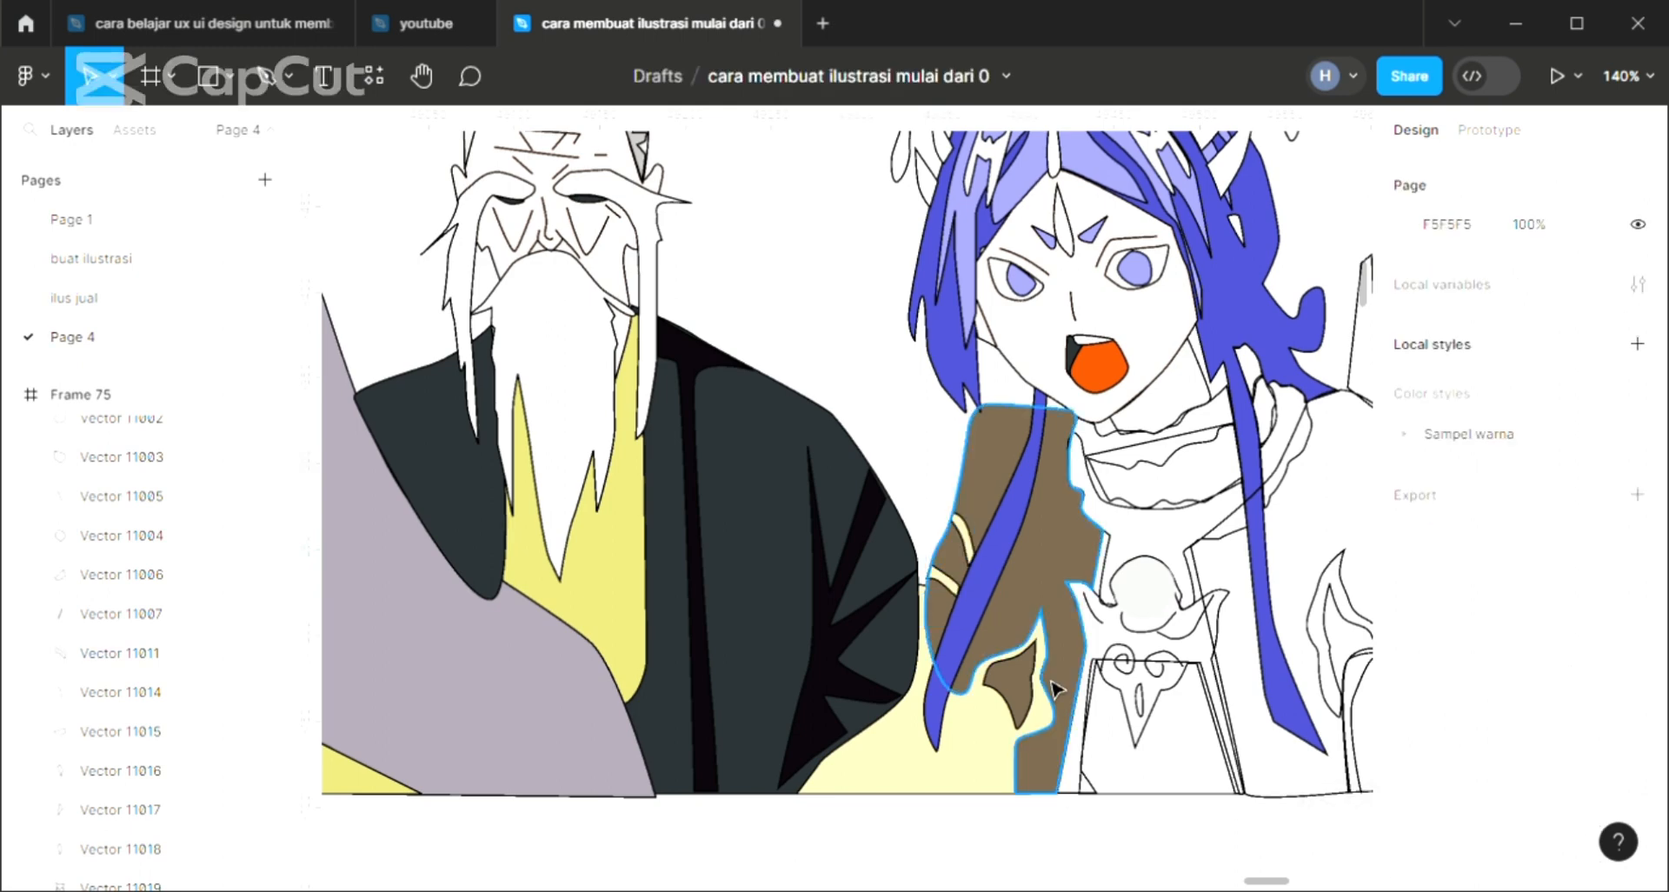
Fill the curved flame ornament on the woman's other shoulder with cream sampled from the lower sleeve.
scroll(1054, 689, "down", 2)
scroll(1053, 683, "right", 3)
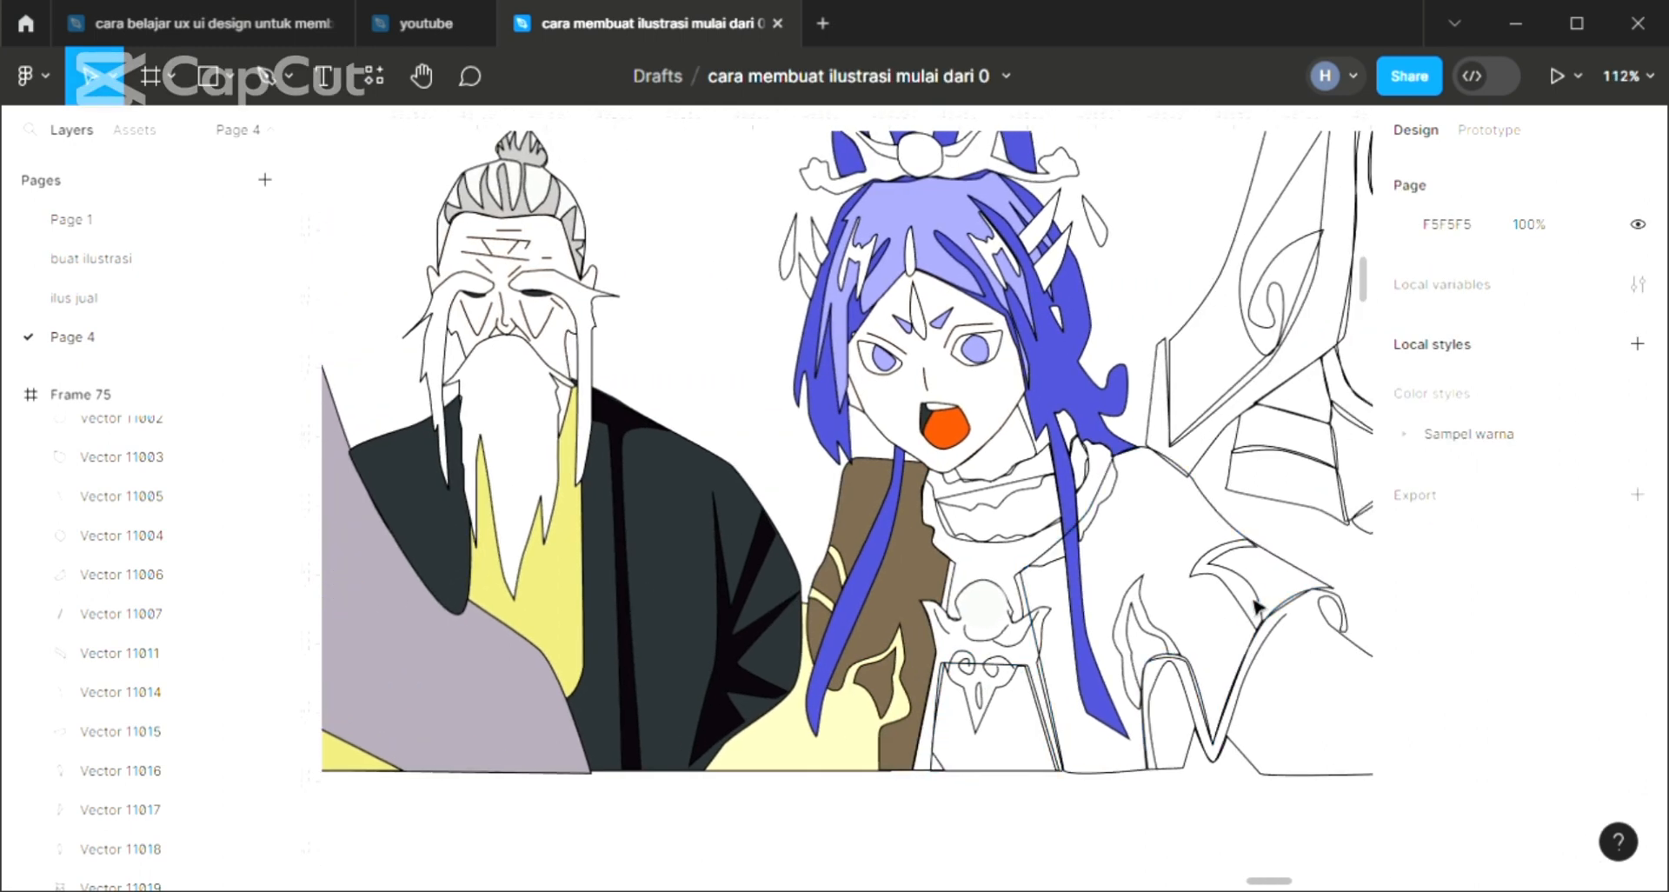
left_click(1255, 606)
left_click(1638, 630)
key("i")
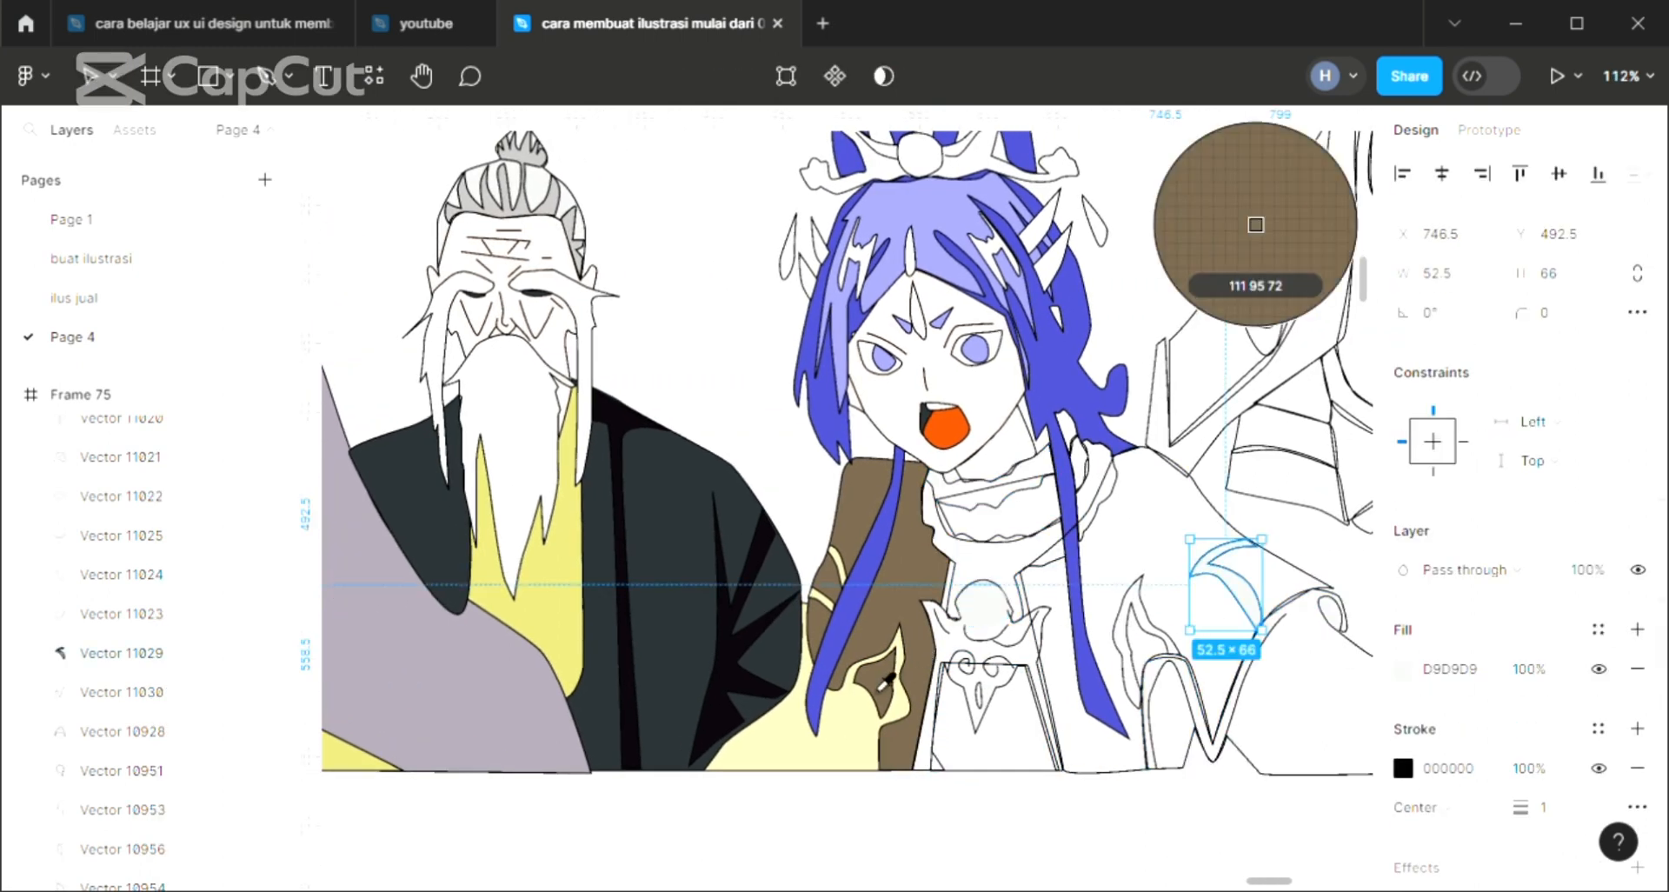
left_click(839, 722)
Fill the upright flame ornament beside the woman's long hair strand with sampled cream, FFEDAC.
left_click(1153, 636)
left_click(1638, 632)
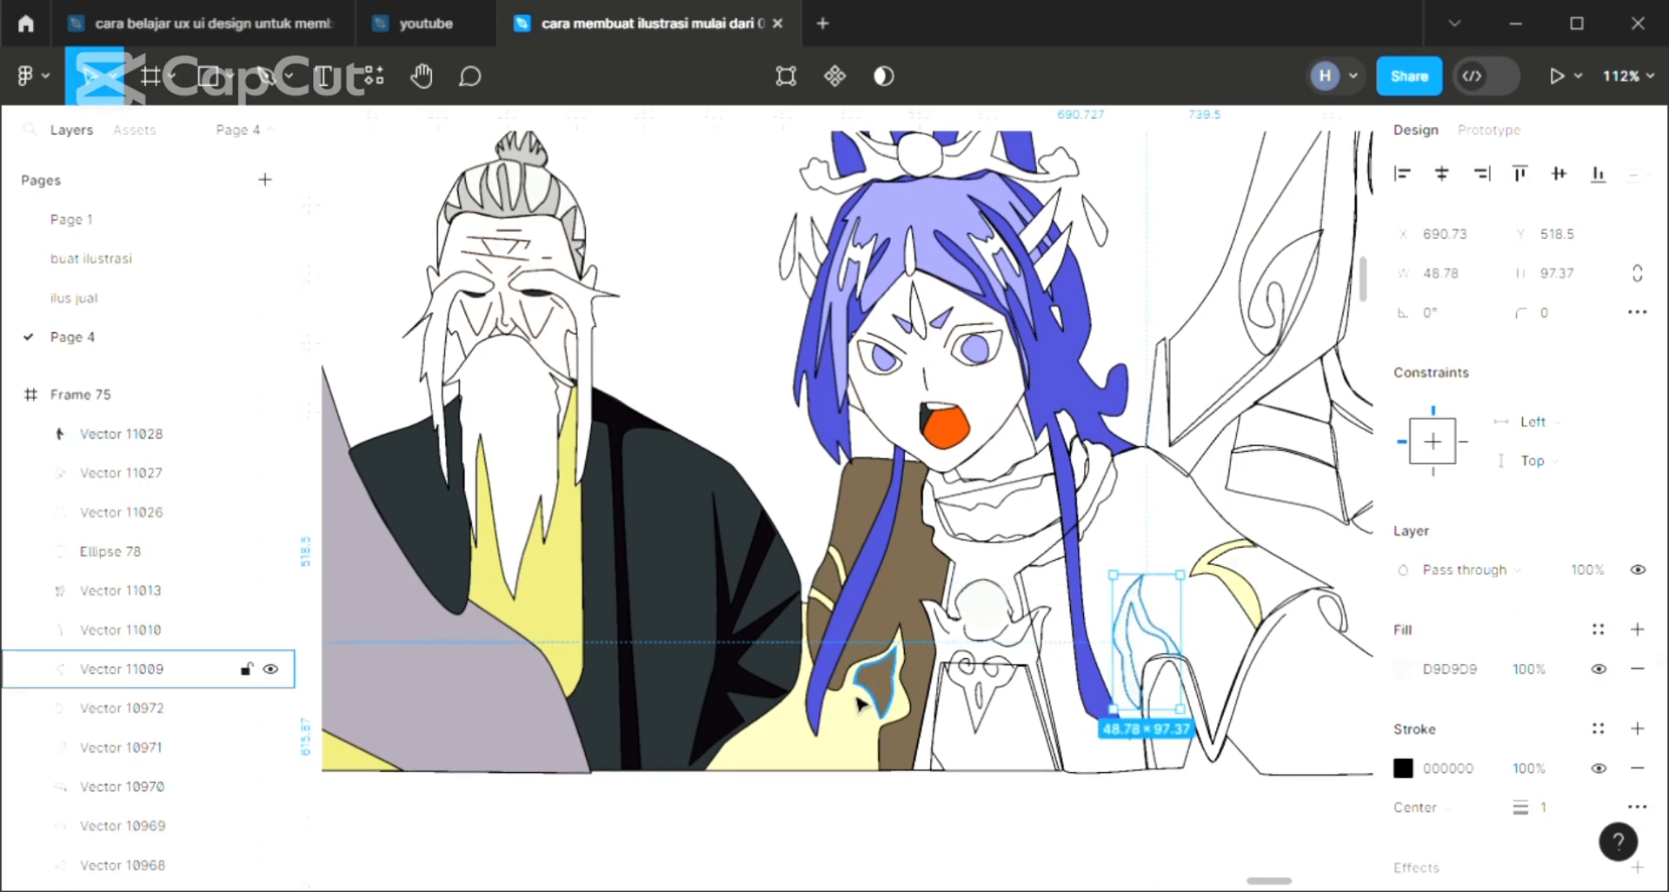
key("i")
left_click(843, 754)
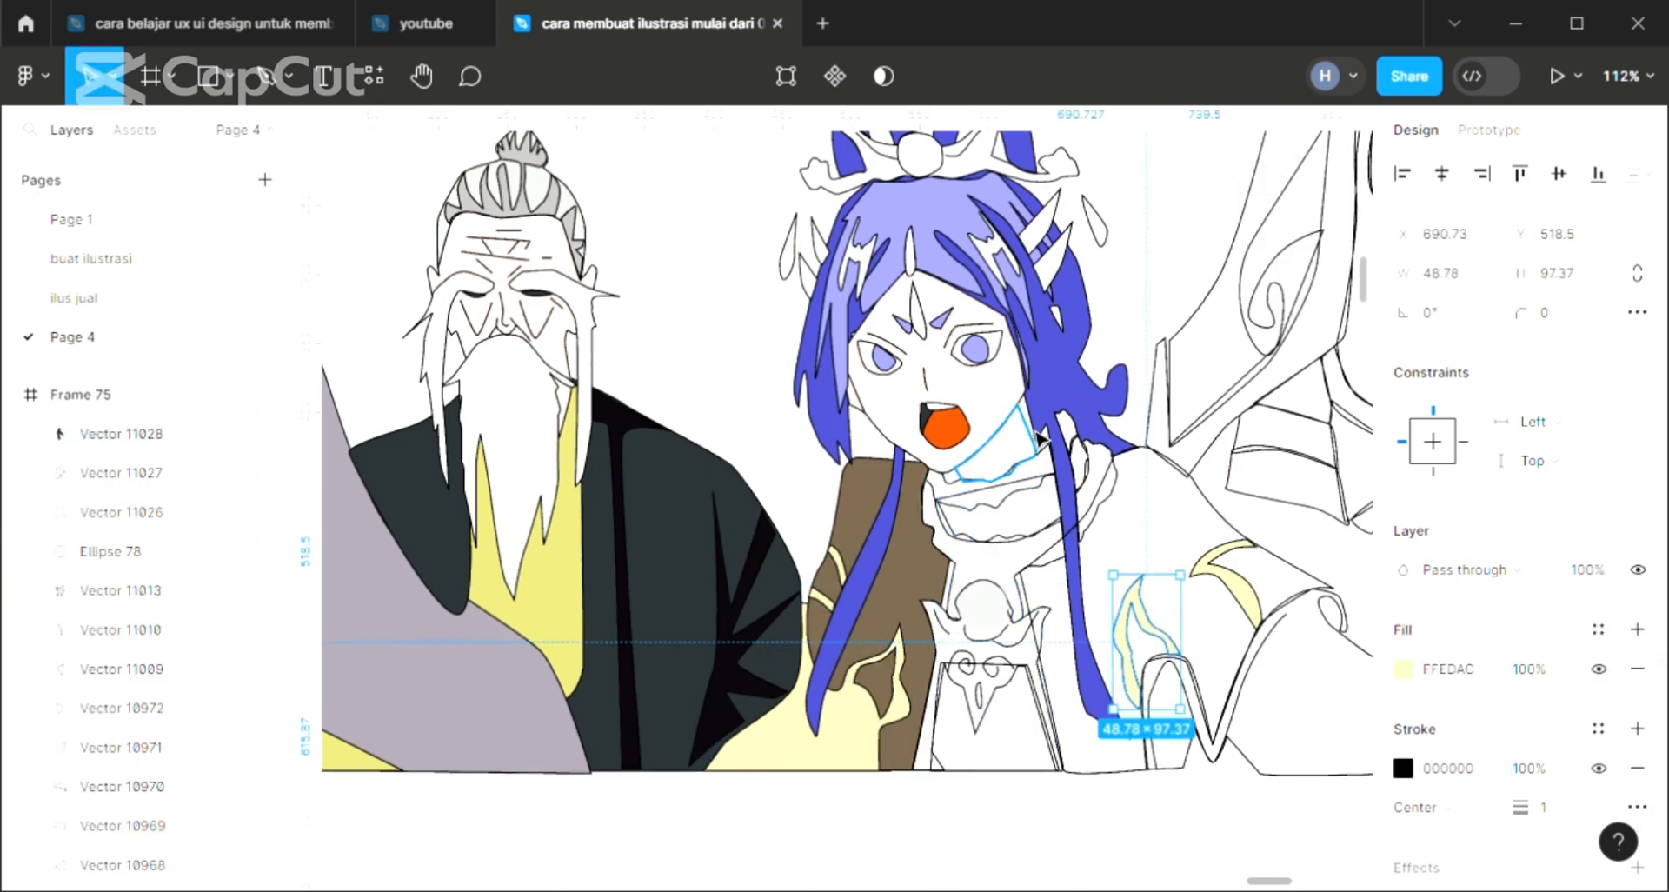
Add a fill to the woman's neck shape and colour it with the skin tone sampled from her face.
left_click(1040, 439)
key("i")
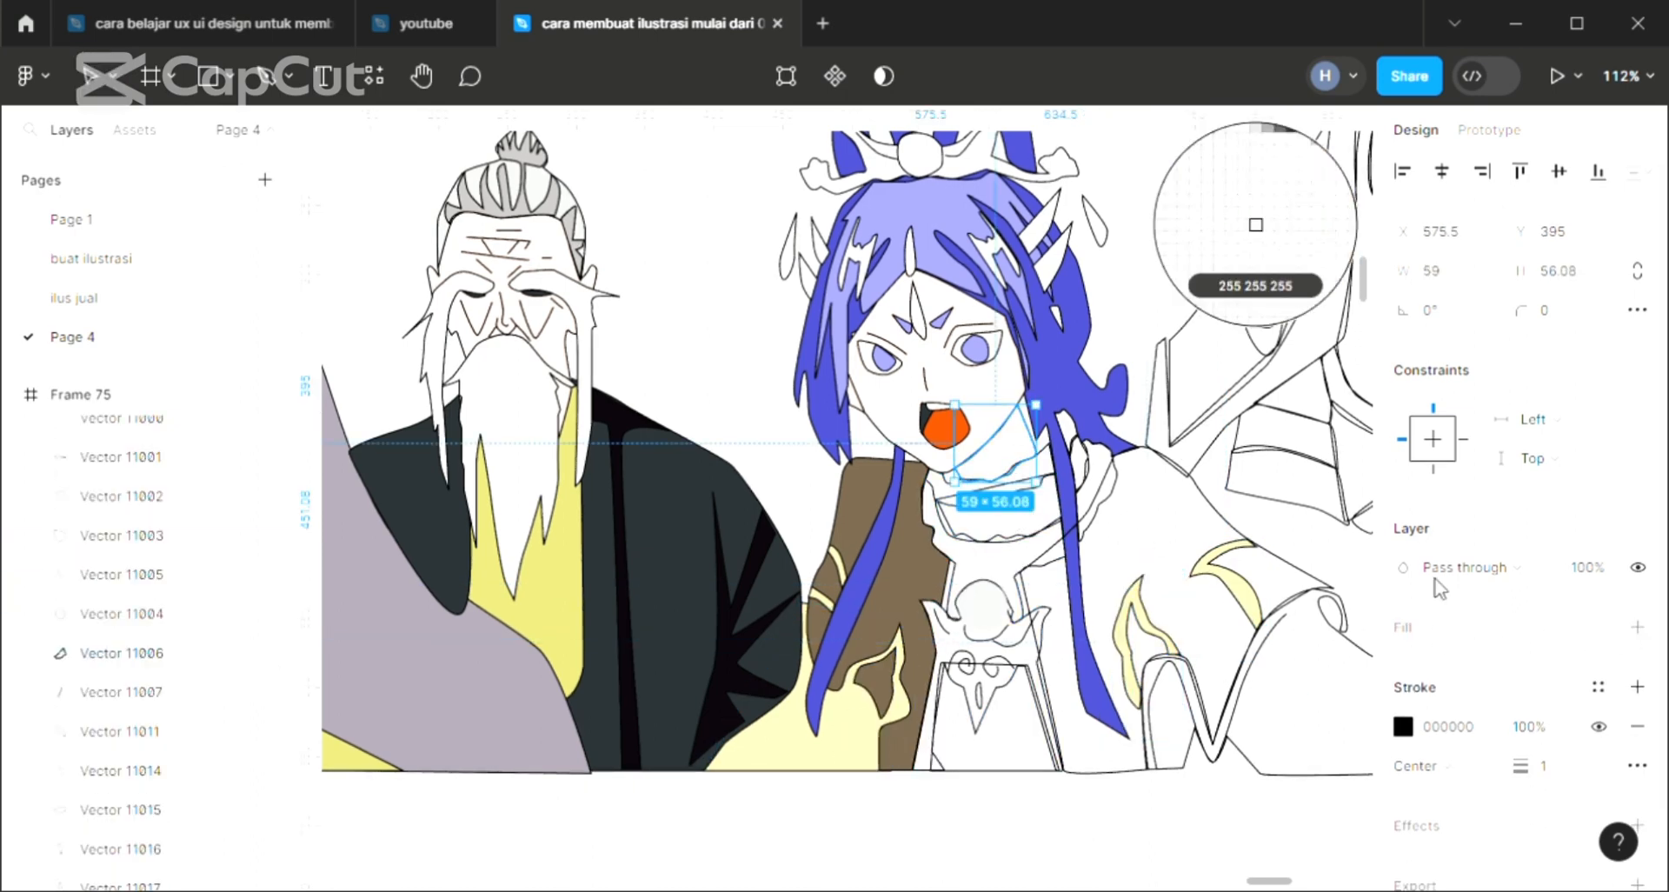
left_click(1640, 630)
left_click(996, 399)
left_click(996, 399)
key("i")
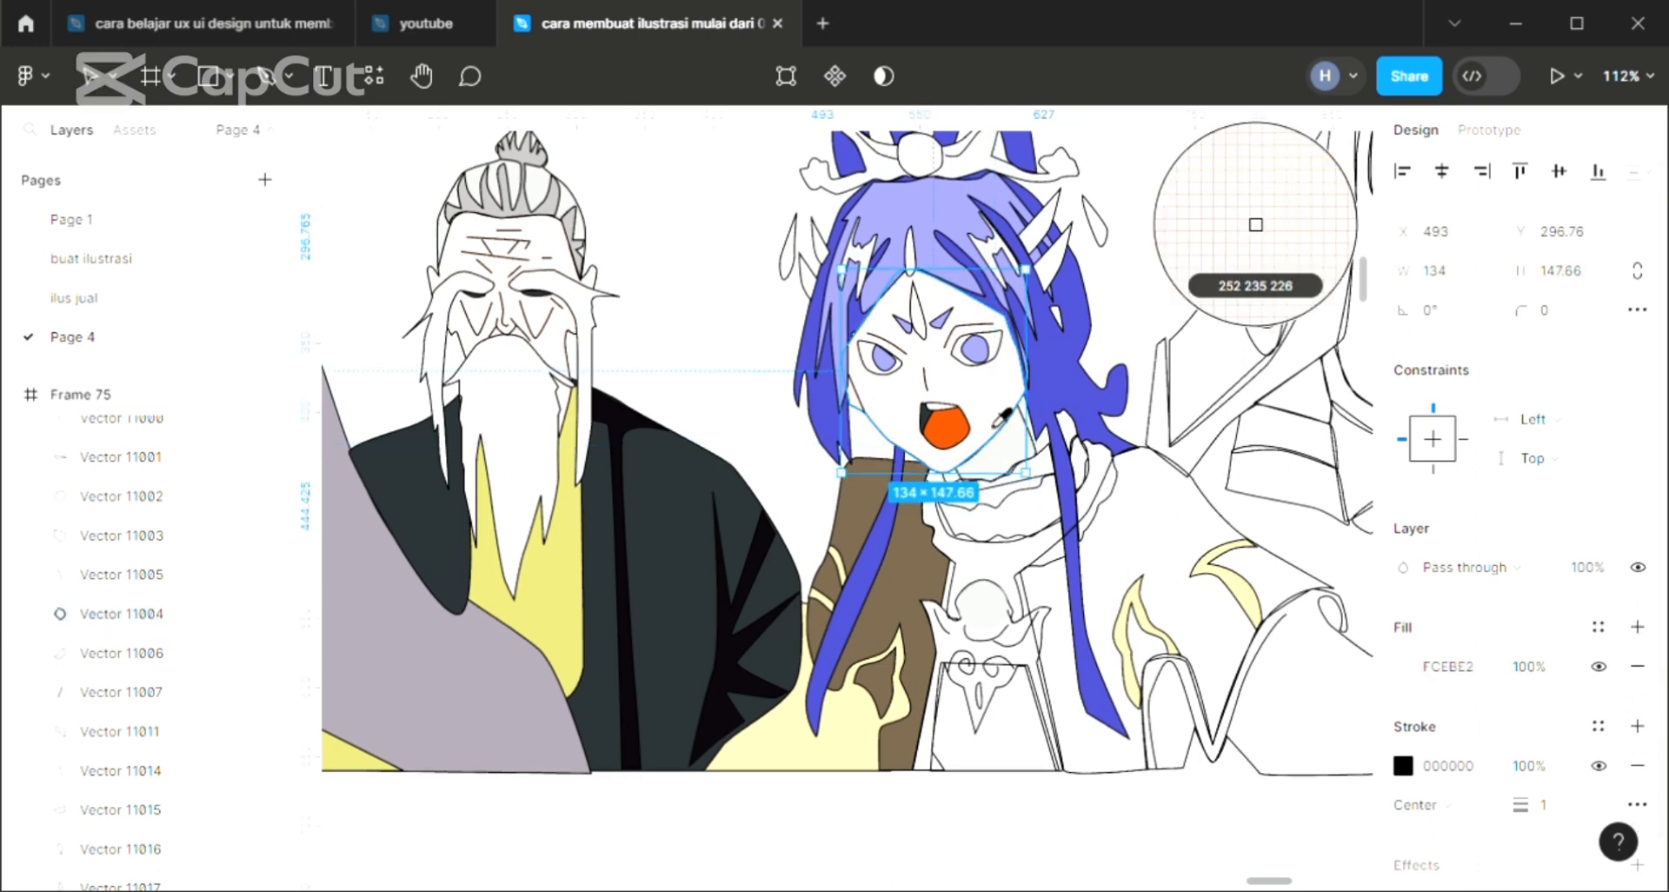
left_click(996, 405)
left_click(1001, 459)
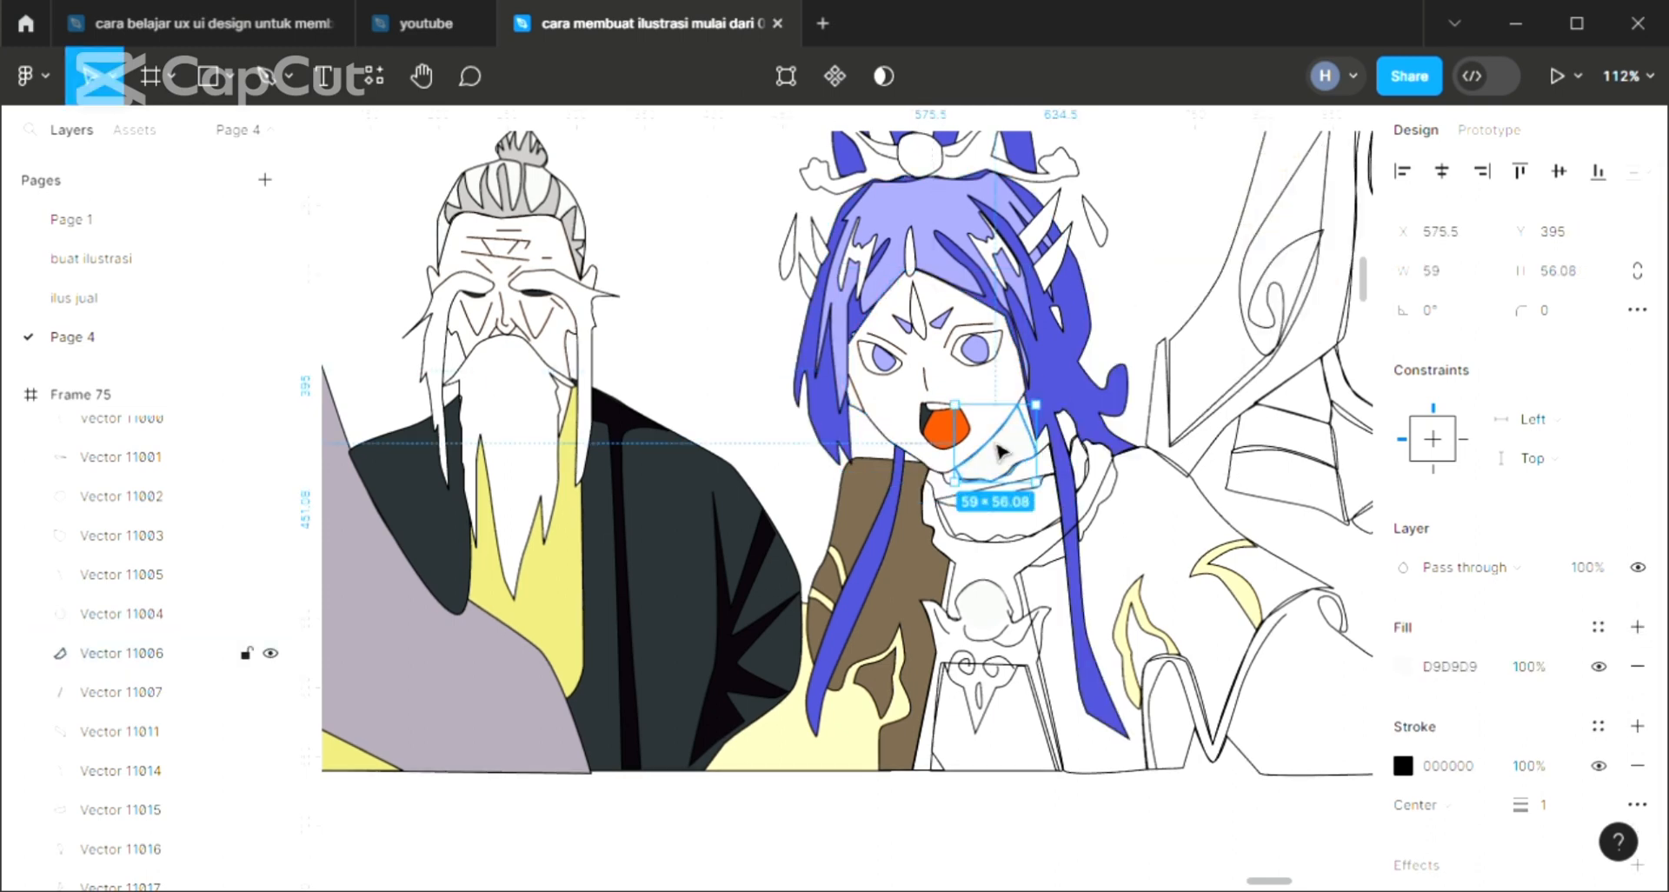
key("i")
left_click(987, 425)
left_click(1145, 295)
Add a fill to the ruffled collar edge beside the woman's long hair strand and colour it with sampled white.
left_click(1008, 506)
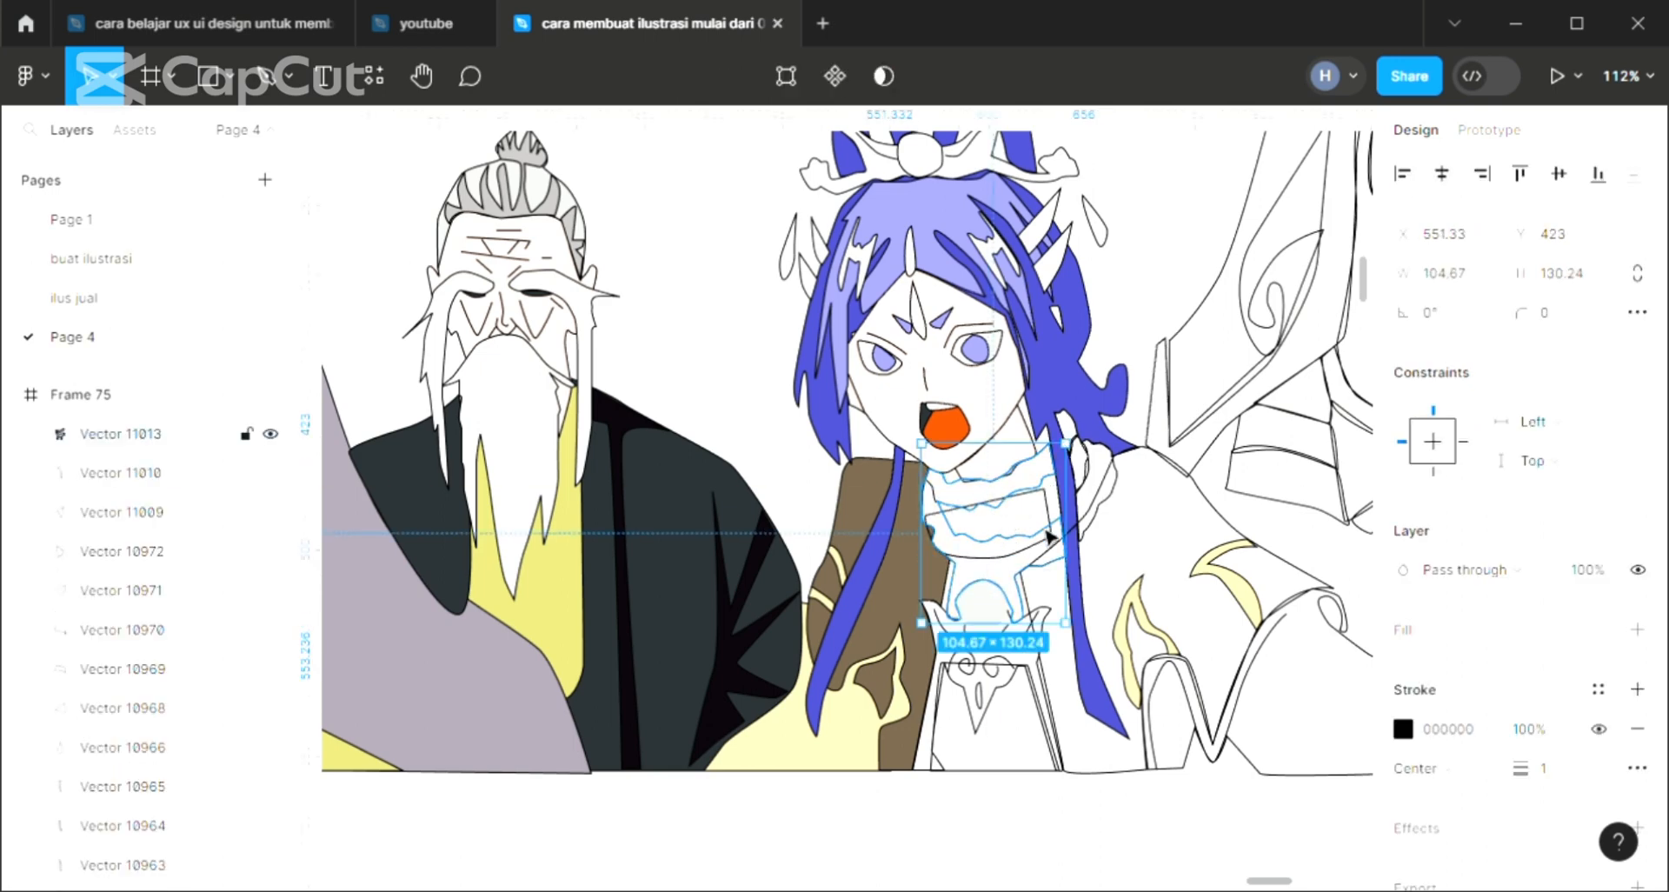
double_click(1060, 501)
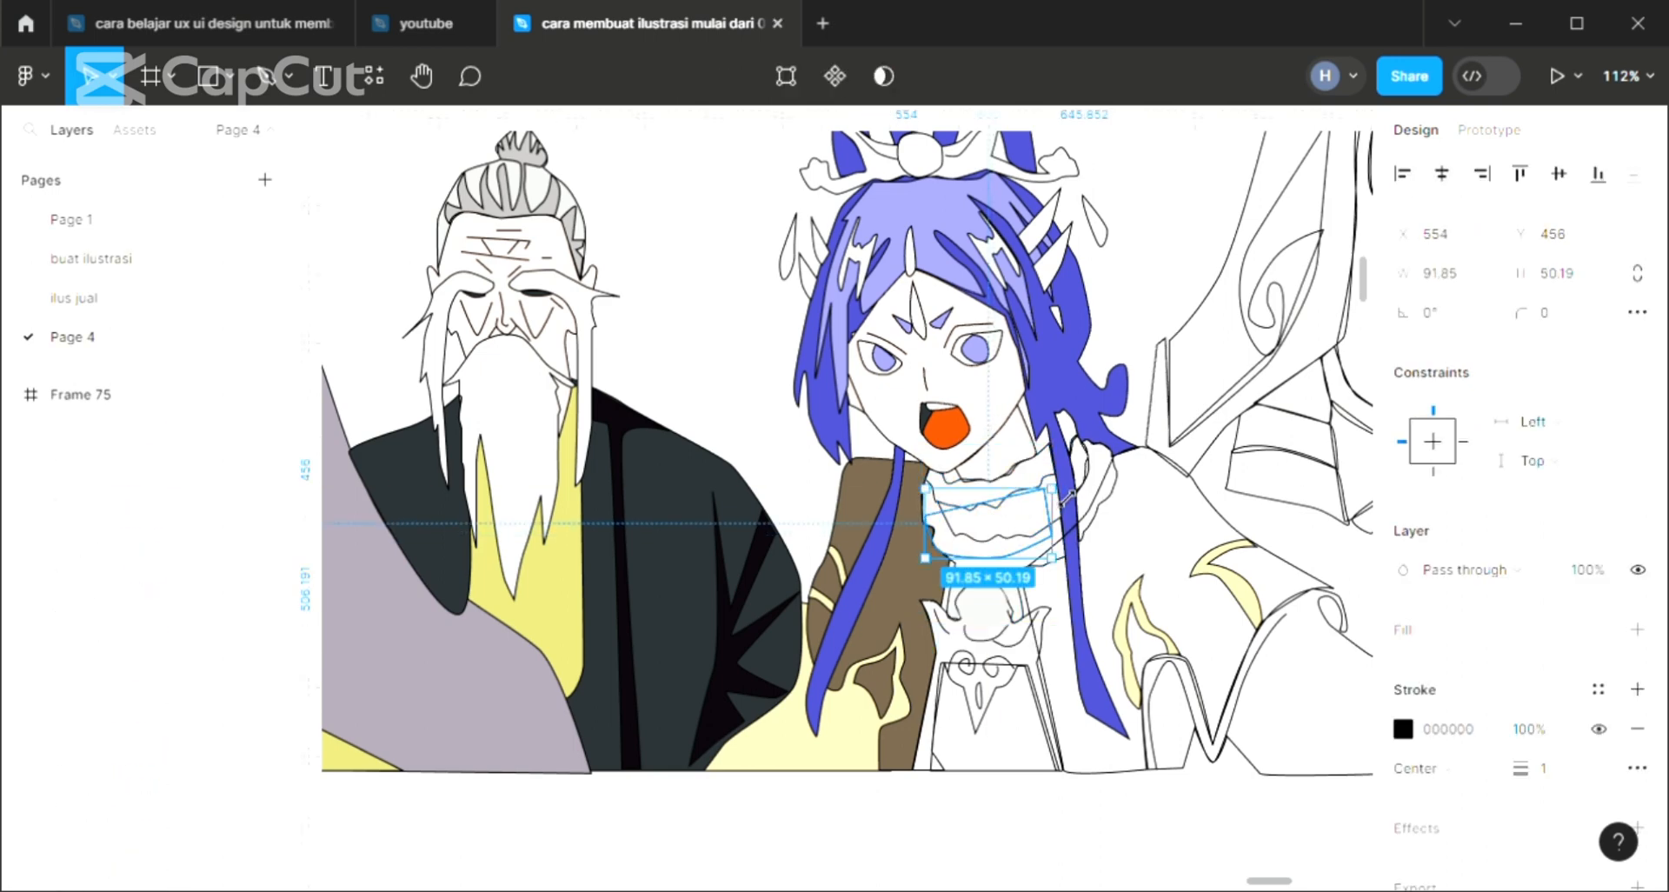
left_click(1116, 482)
left_click(1637, 629)
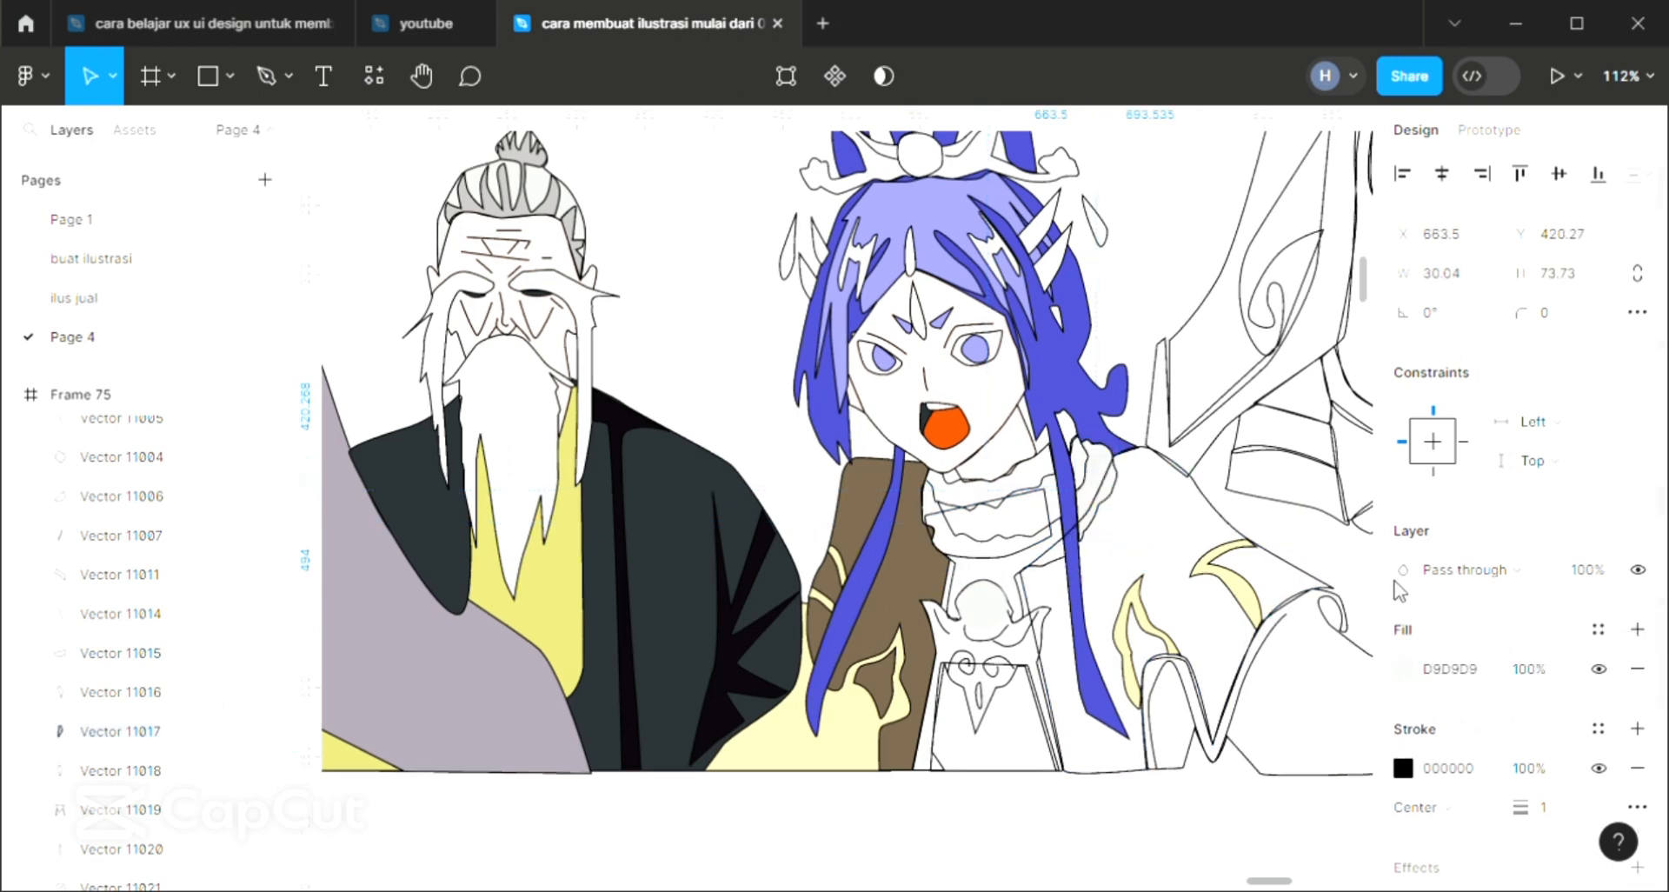
key("i")
left_click(1140, 280)
Fill the large ruffled collar shape around the woman's neck with sampled white, FFFFFF.
left_click(968, 499)
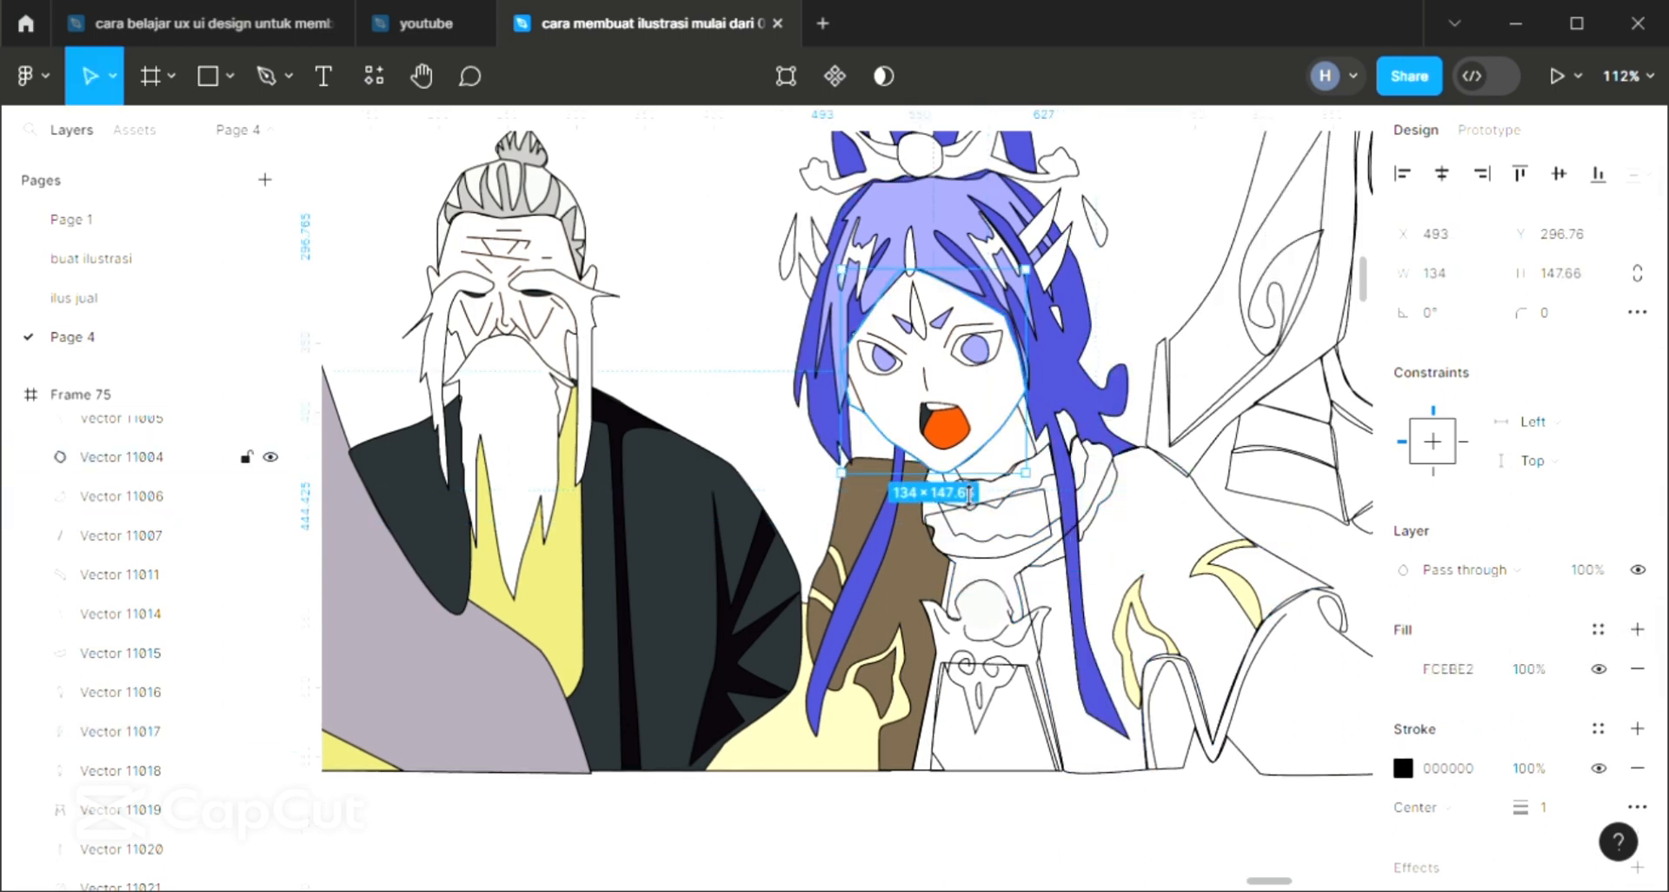
left_click(1059, 480)
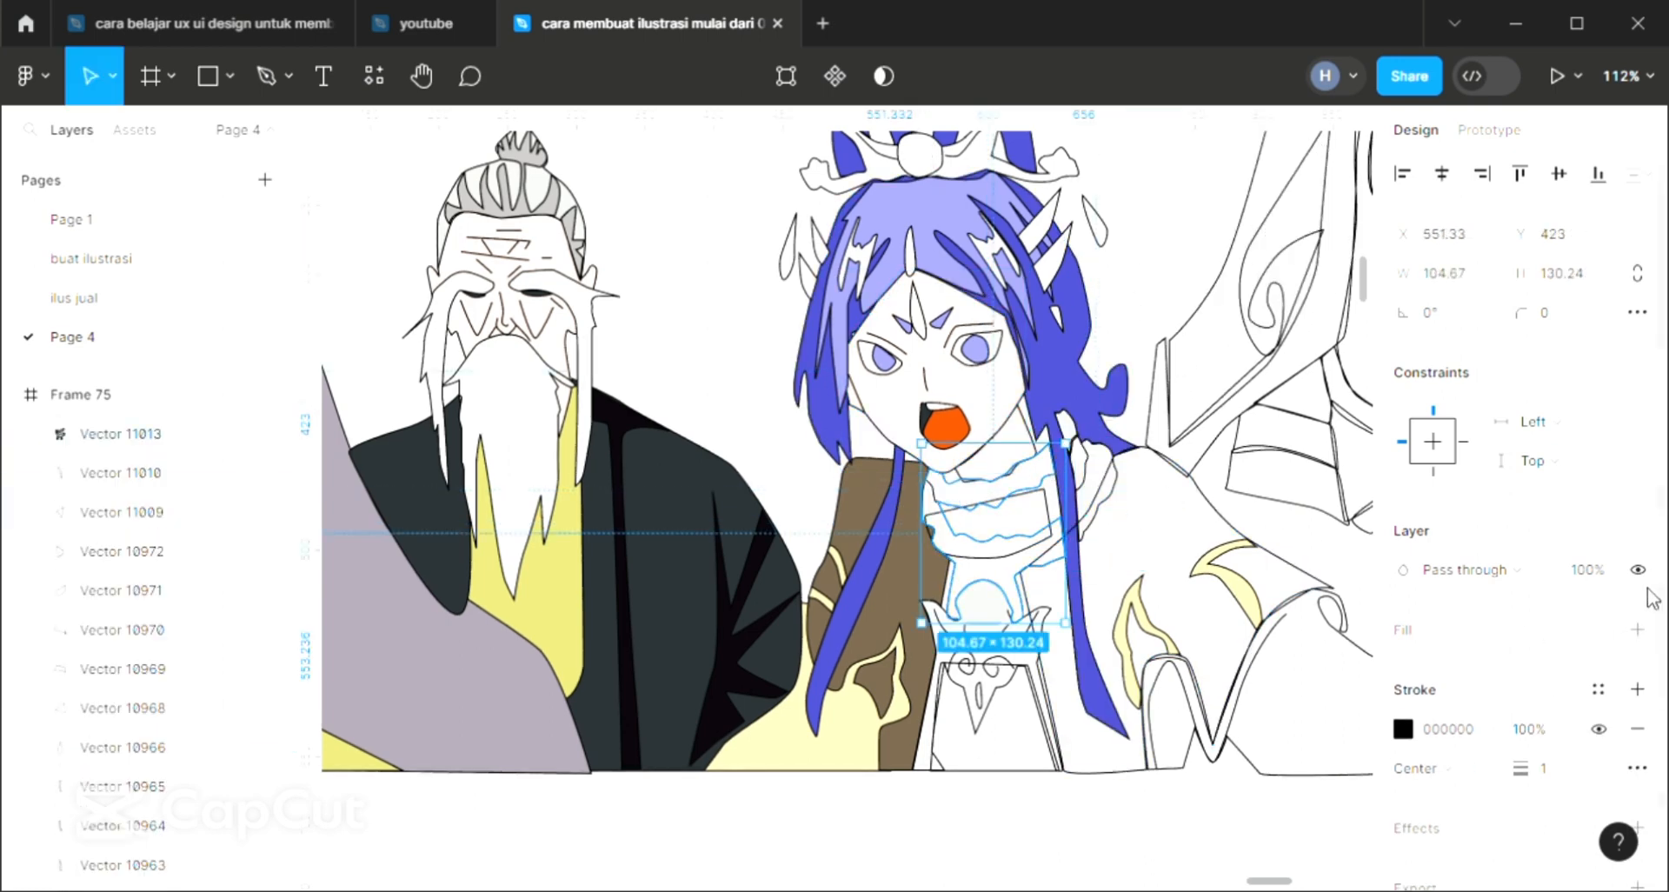
left_click(1637, 628)
key("i")
left_click(1135, 377)
Add a fill to the inner collar band below the woman's chin and colour it white, FFFFFF.
left_click(1000, 538)
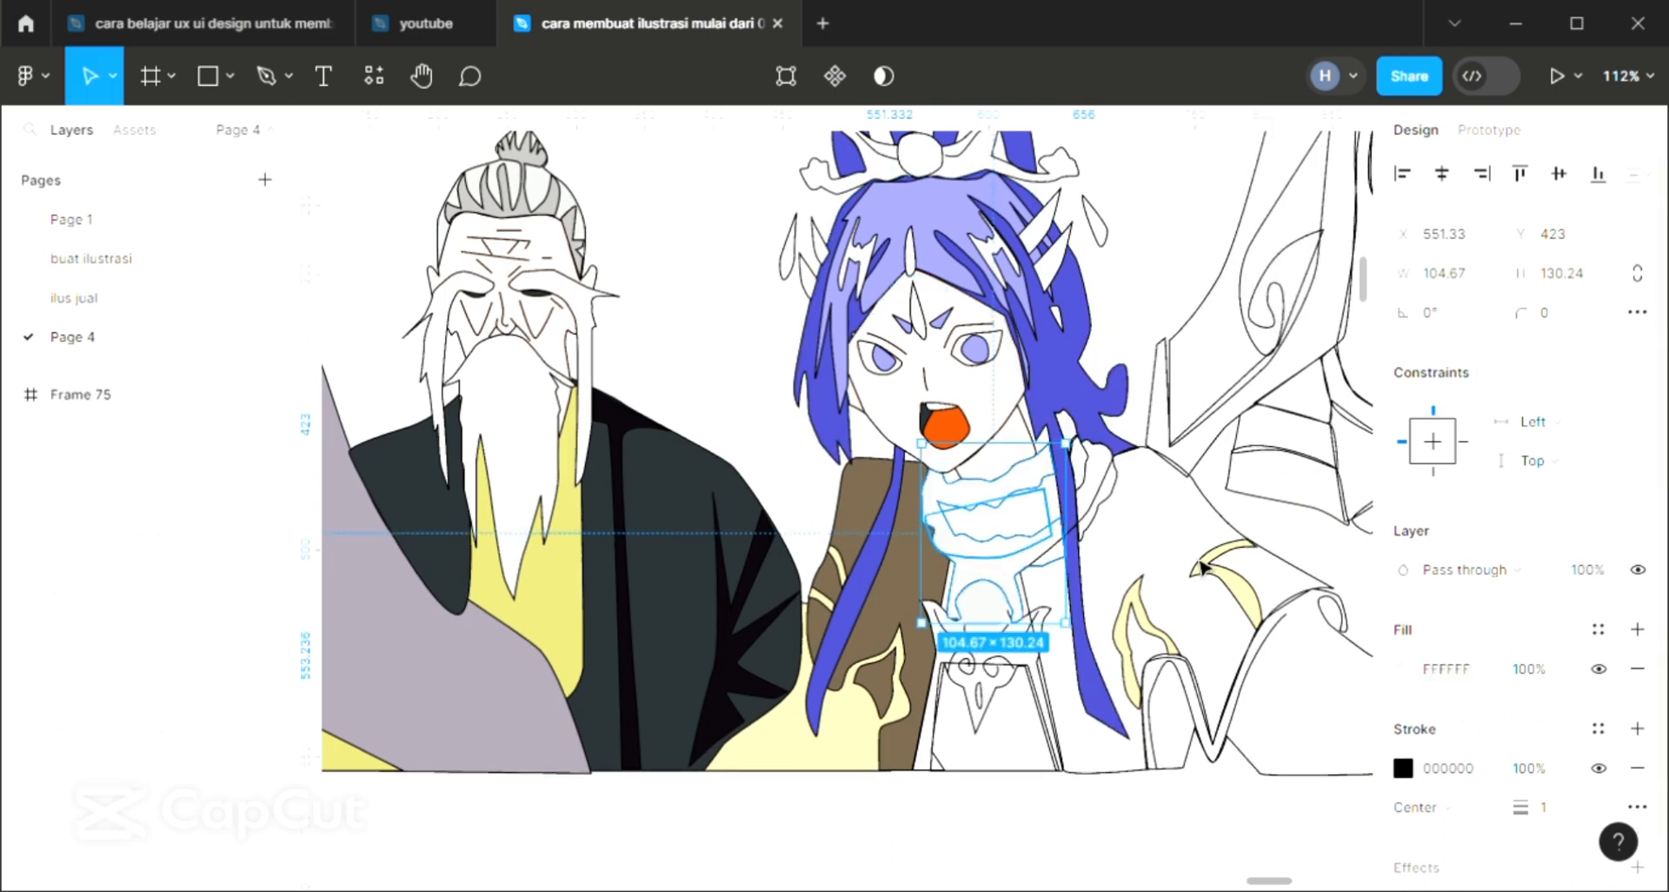
left_click(1637, 629)
key("i")
left_click(1123, 332)
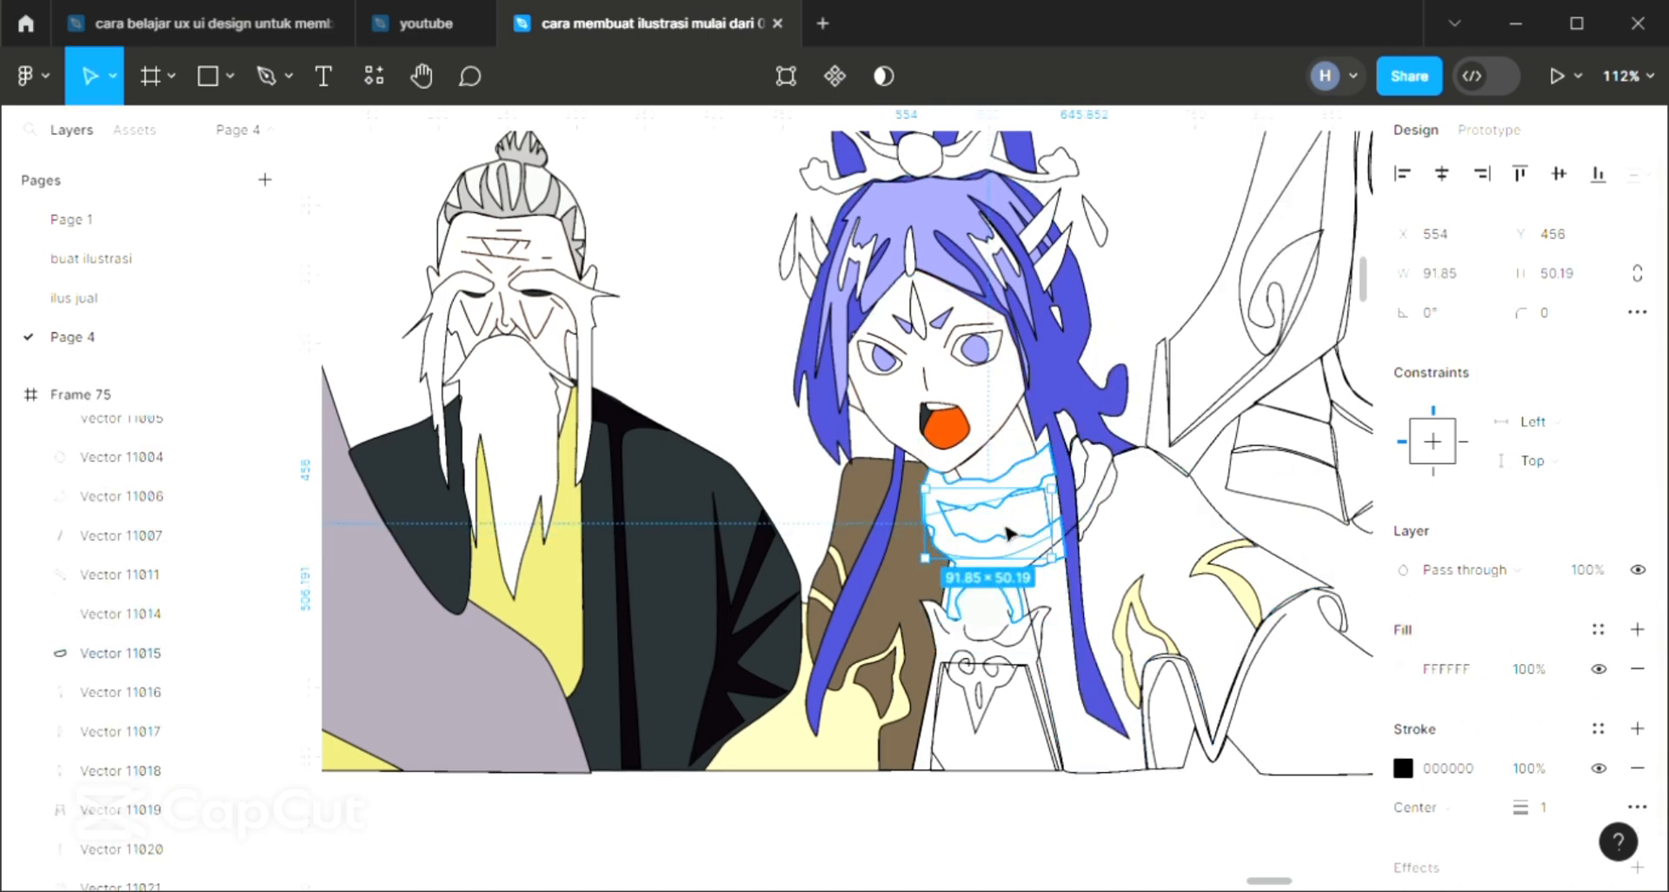
left_click(1121, 299)
Extend the upper edge of the inner collar band until the shape is 62 high.
left_click(1032, 502)
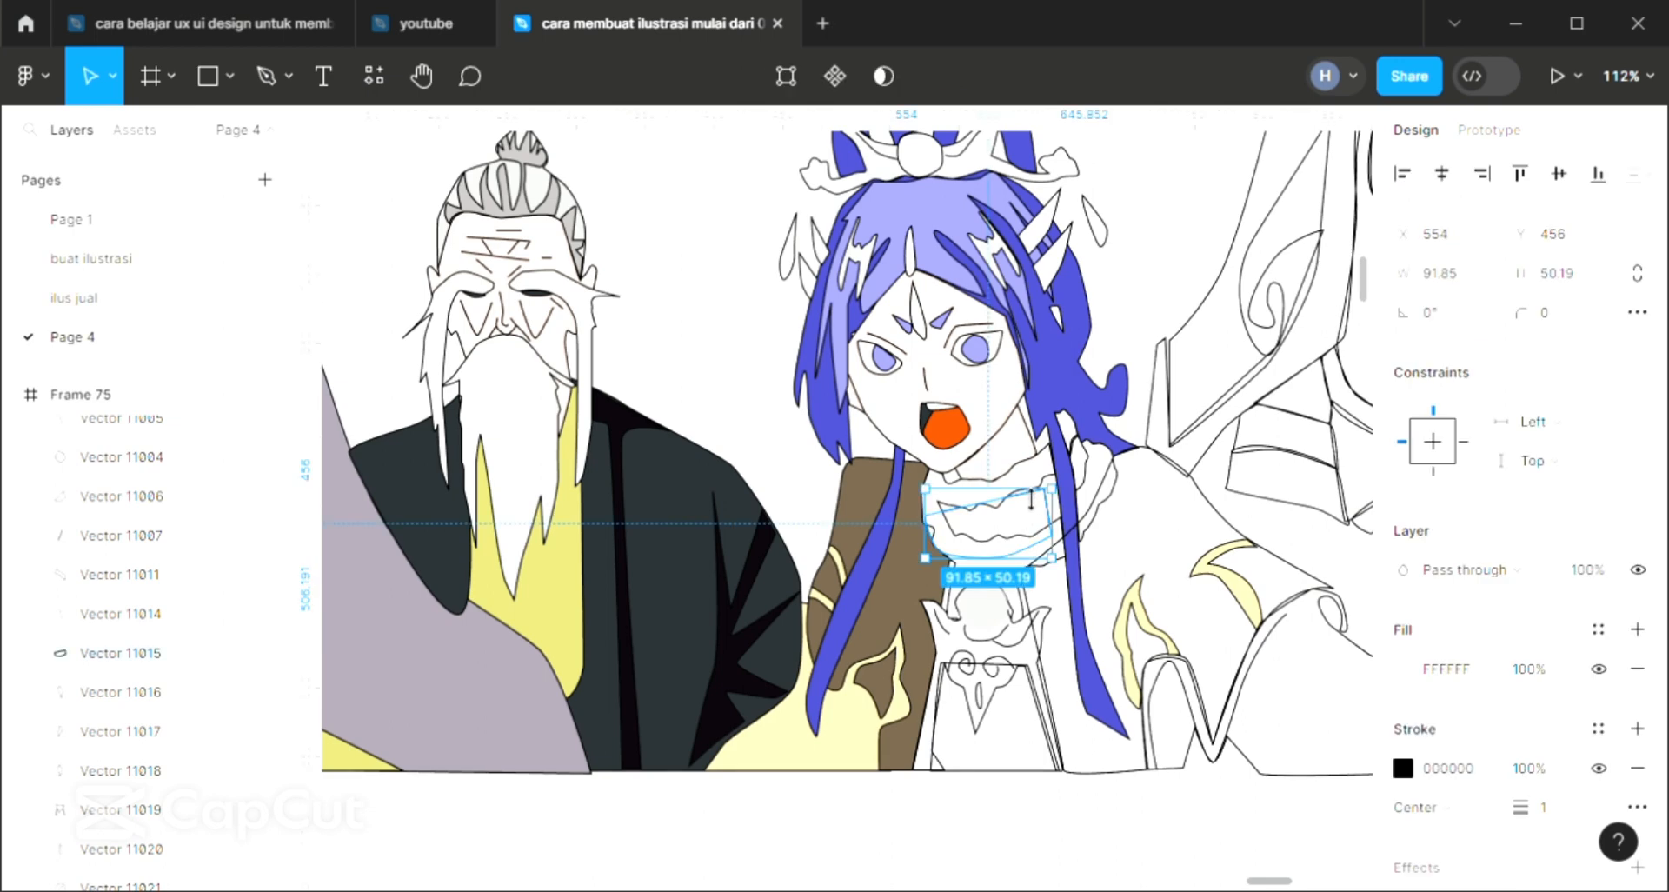
left_click_drag(1030, 495, 1029, 489)
left_click(1080, 408)
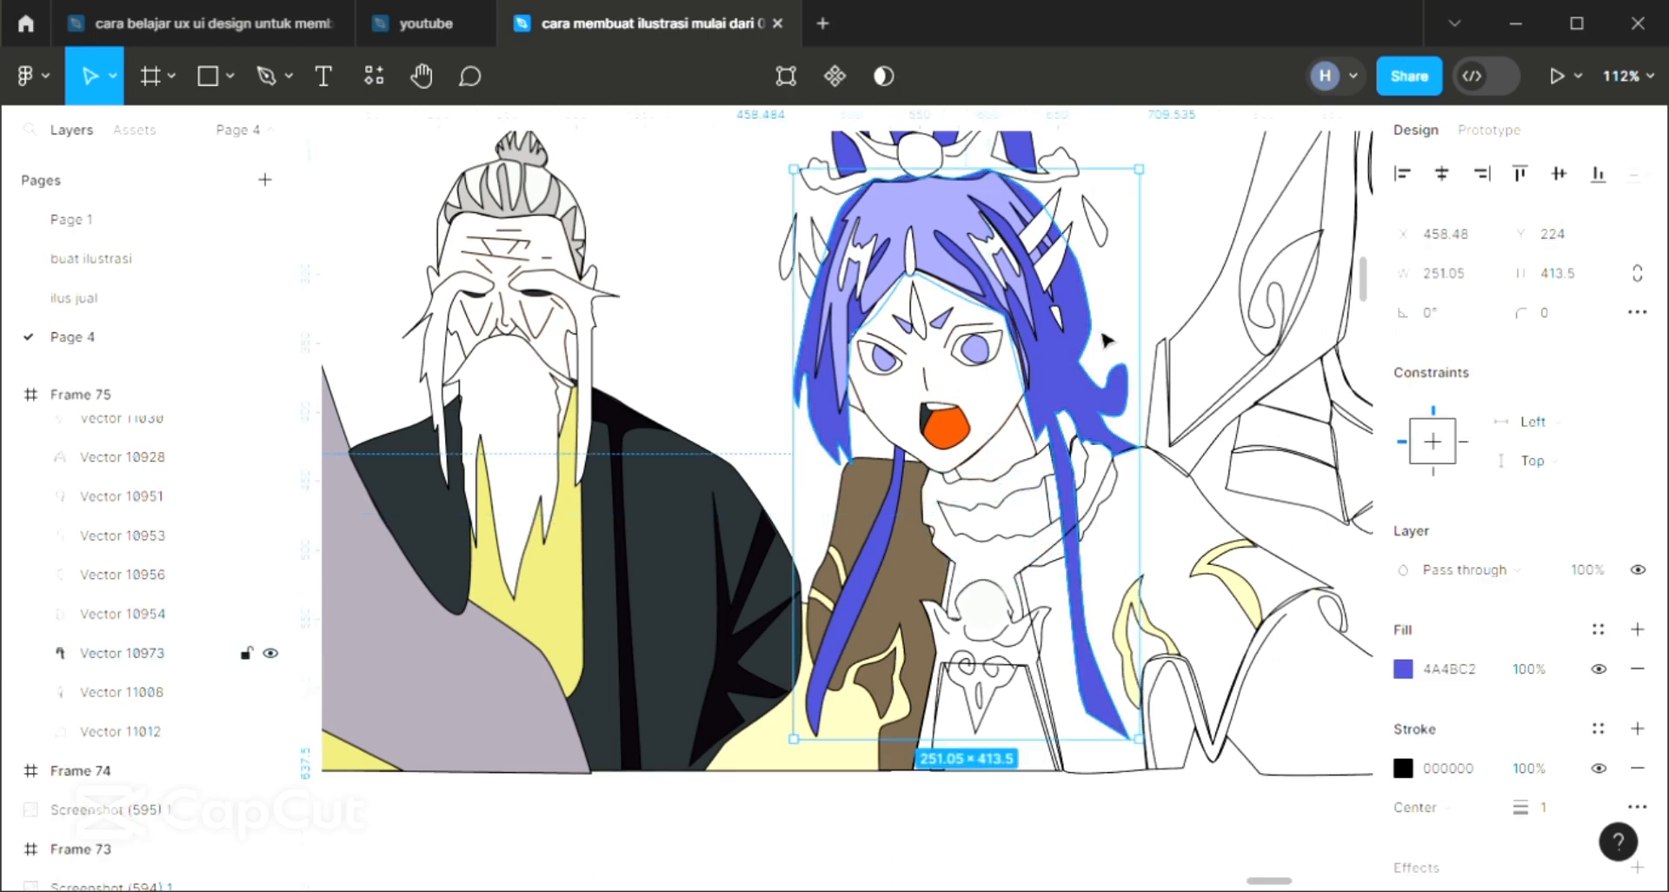
left_click(997, 544)
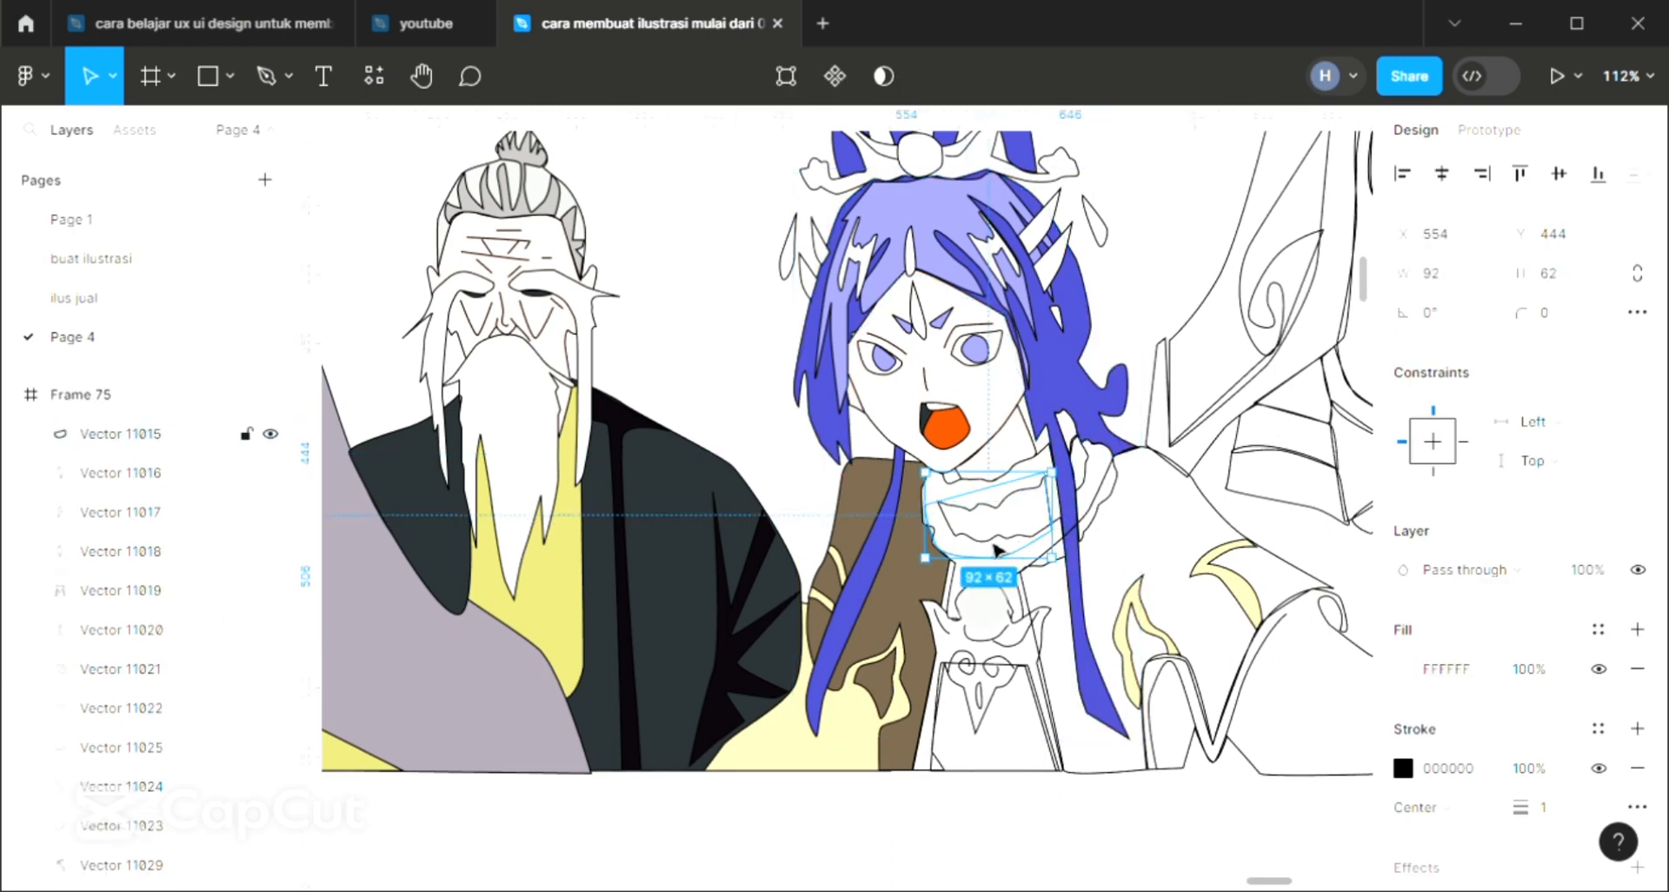
Recolour the inner collar band with brown 6F5F48 sampled from the sleeve and extend it to 105 wide.
key("i")
left_click(922, 580)
left_click(1201, 248)
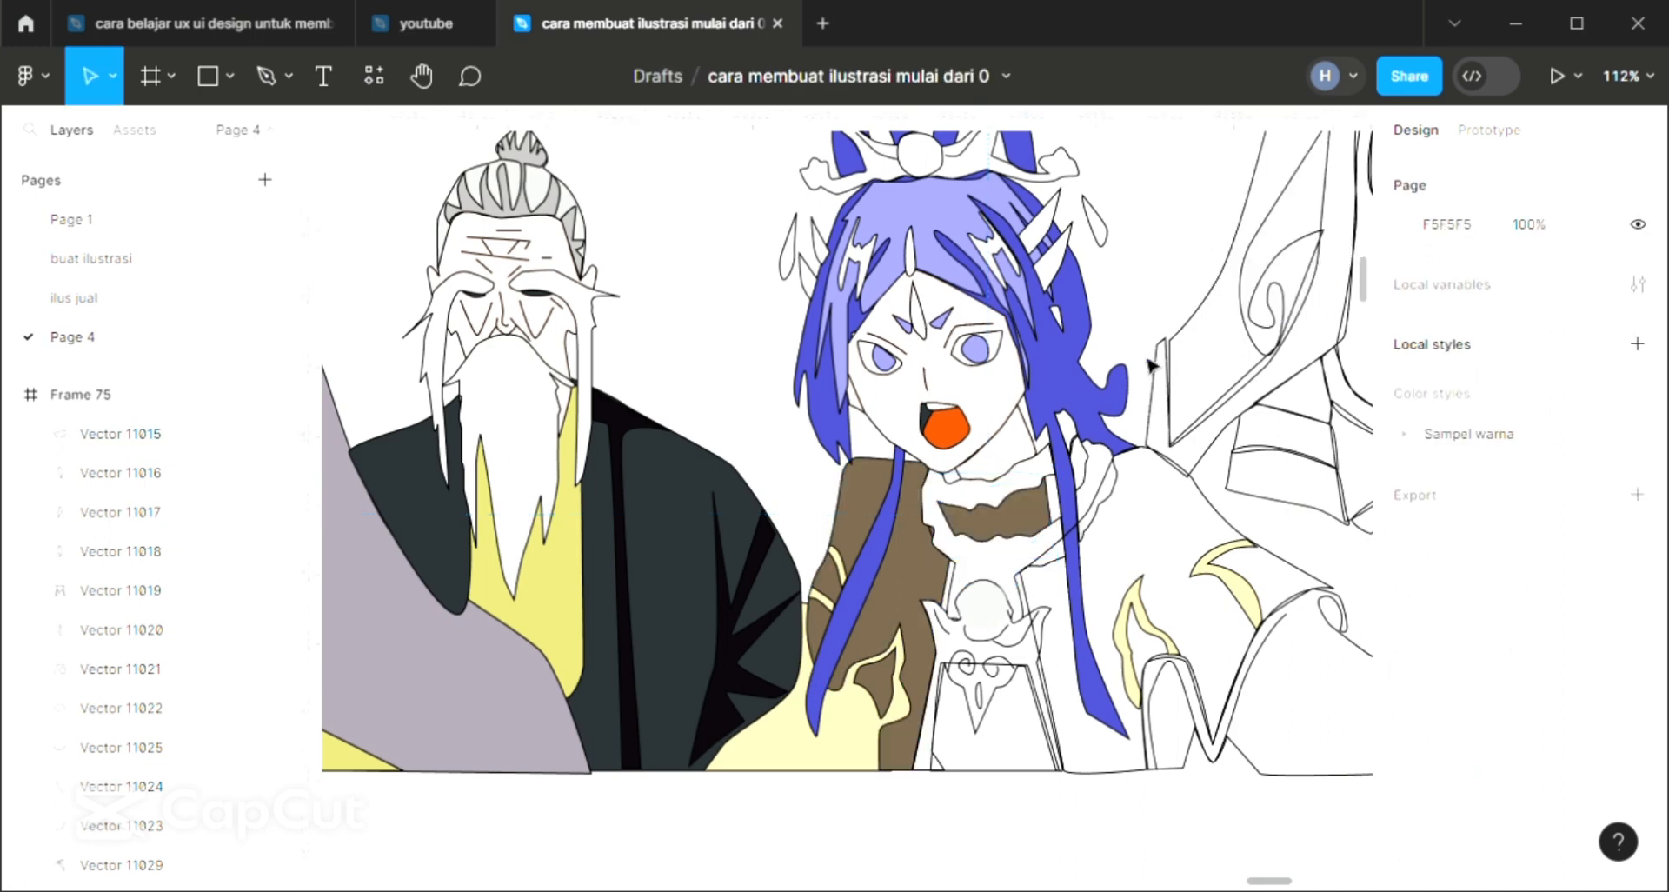
left_click(1071, 511)
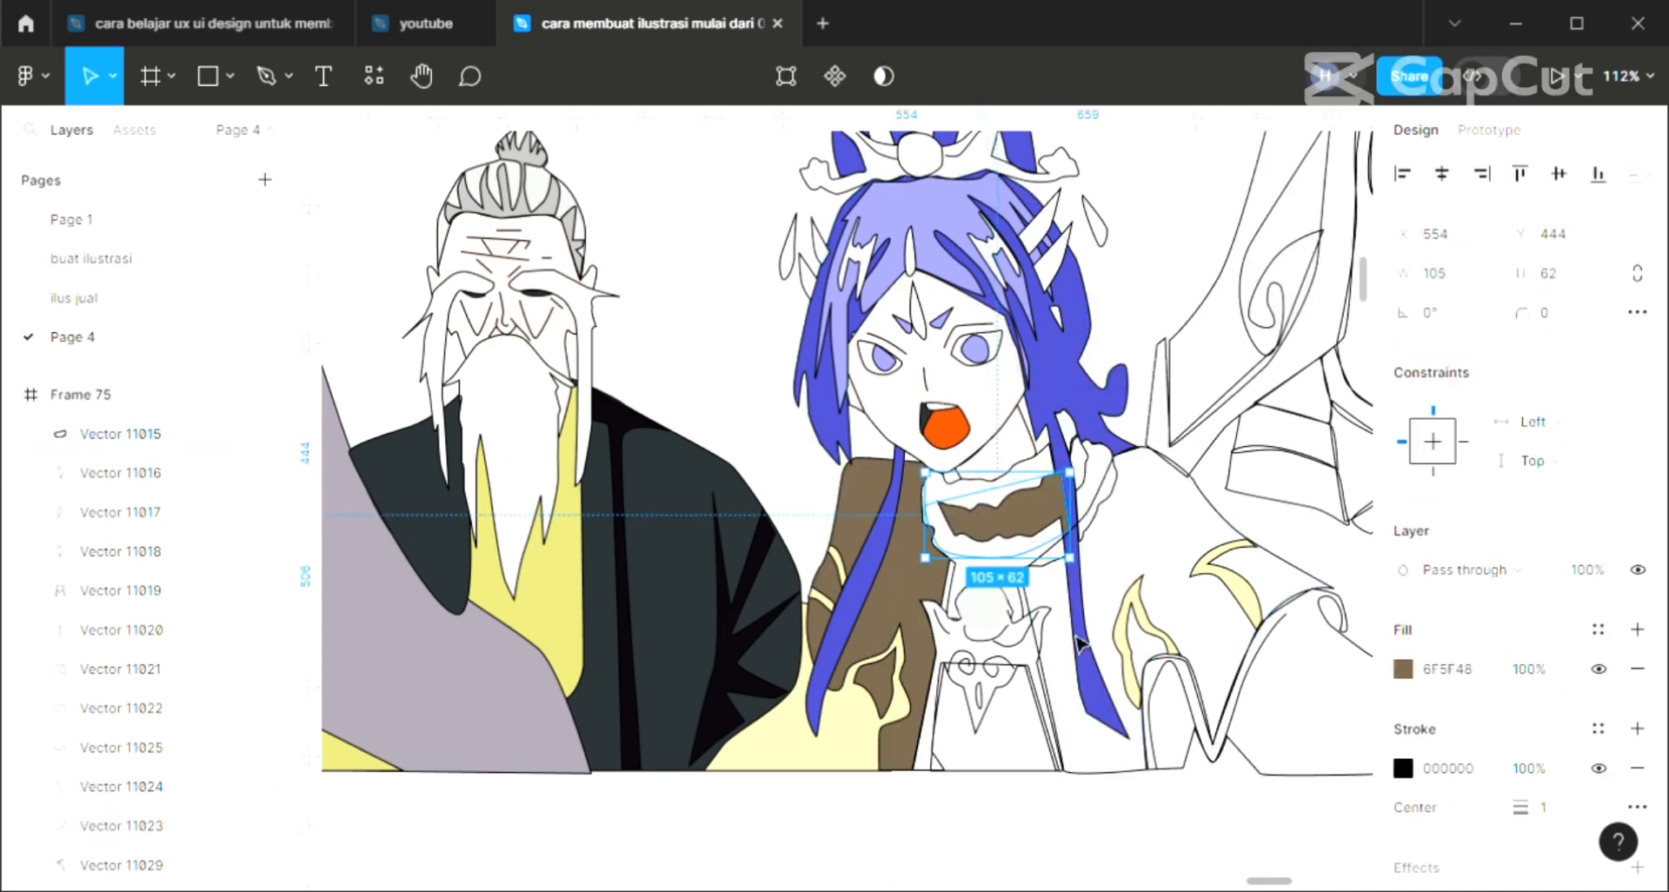
Try to bring the woman's dark blue hair shape to the front of the collar.
left_click(1116, 565)
left_click(1098, 688)
right_click(1061, 574)
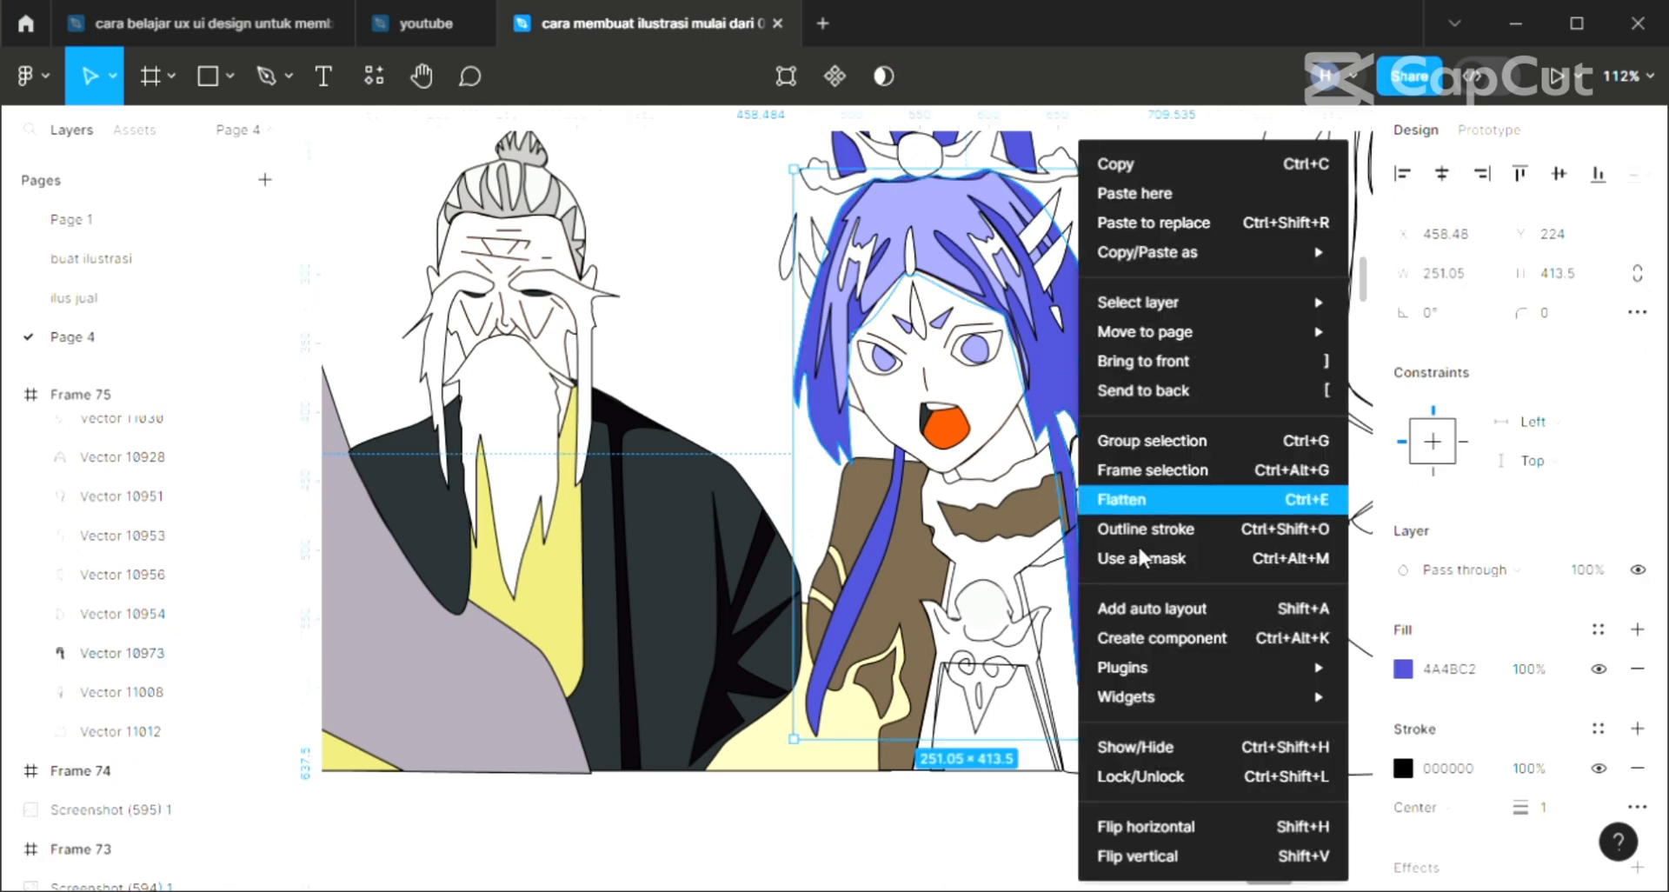
left_click(1147, 362)
left_click(1163, 251)
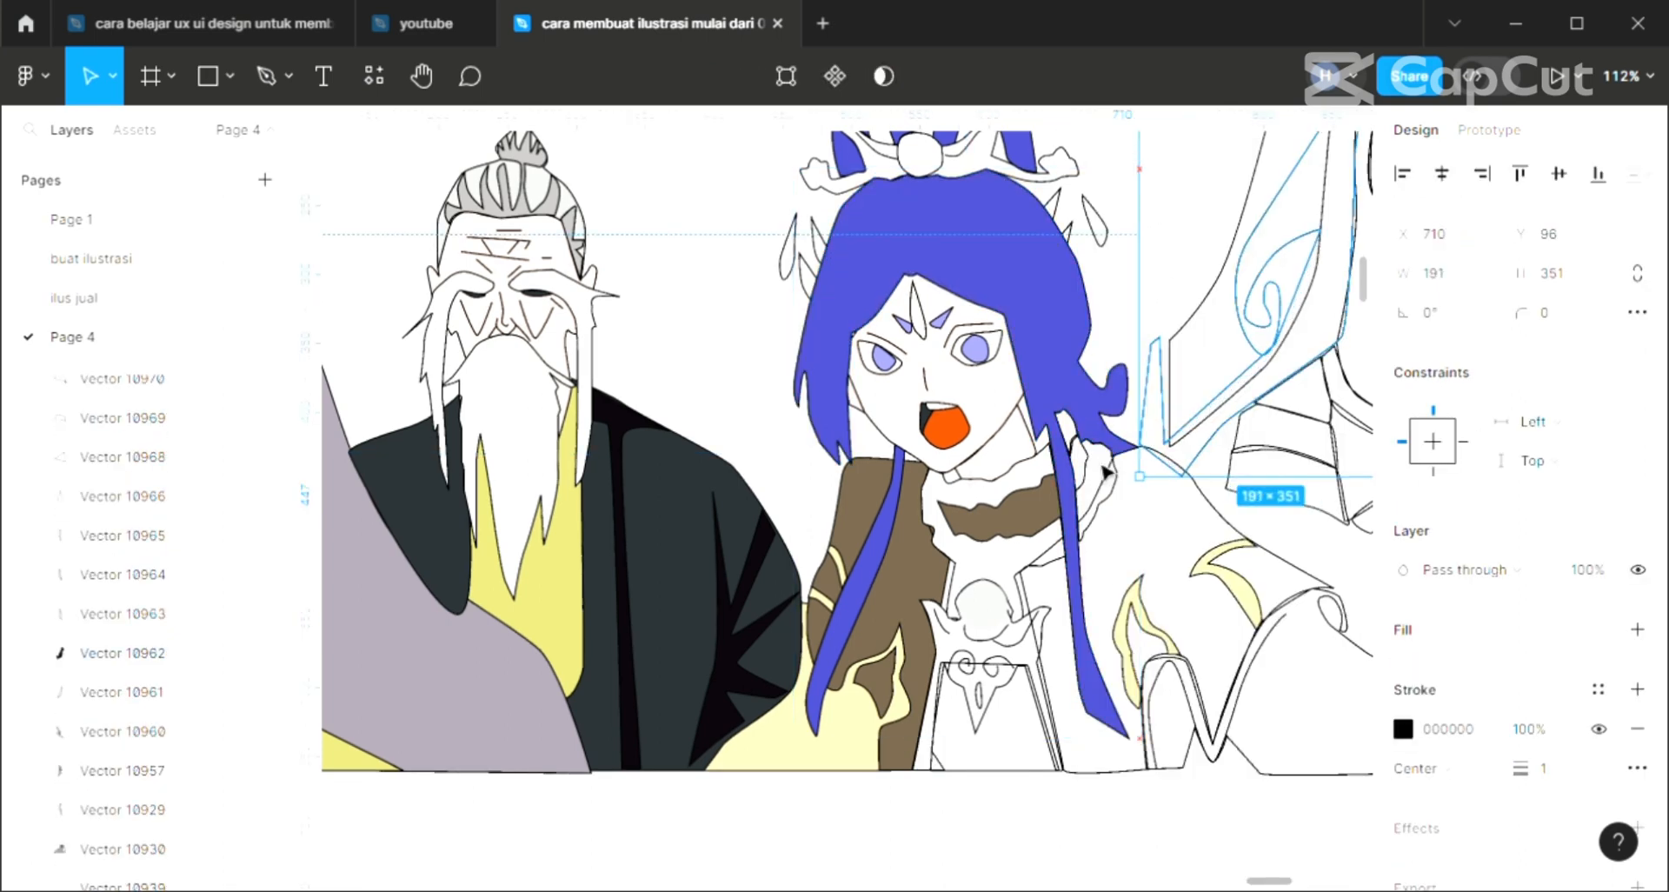
left_click_drag(1036, 402, 1027, 184)
right_click(1026, 191)
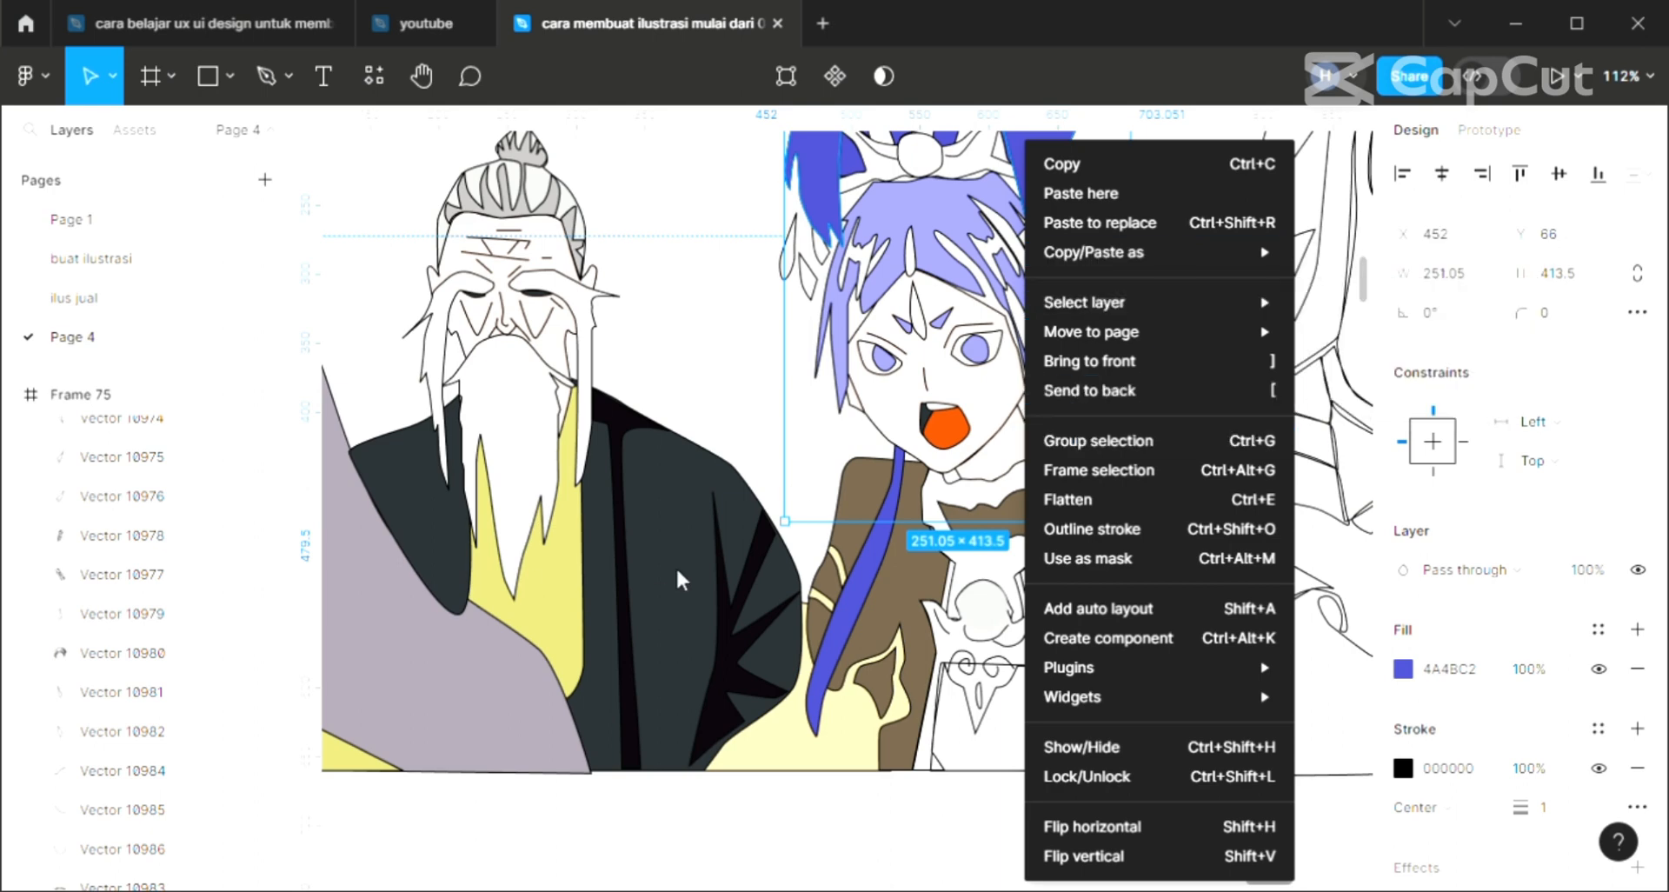
left_click(681, 314)
Undo the moves and the layer-order change made to the dark blue hair.
key("ctrl+z")
key("ctrl+z")
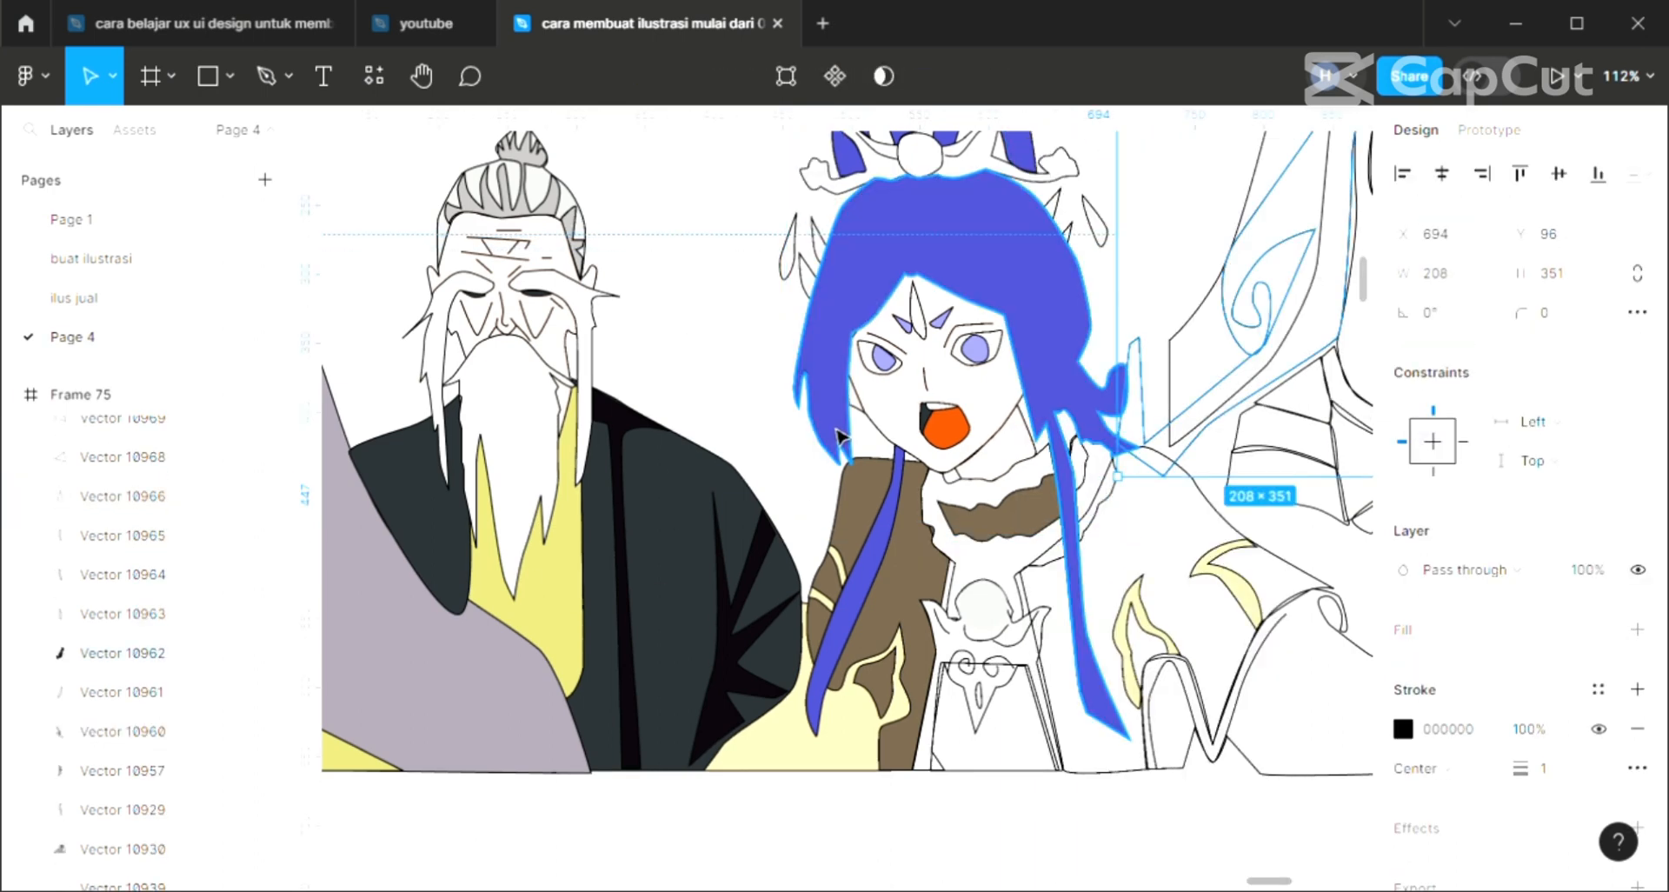
key("ctrl+z")
key("ctrl+z")
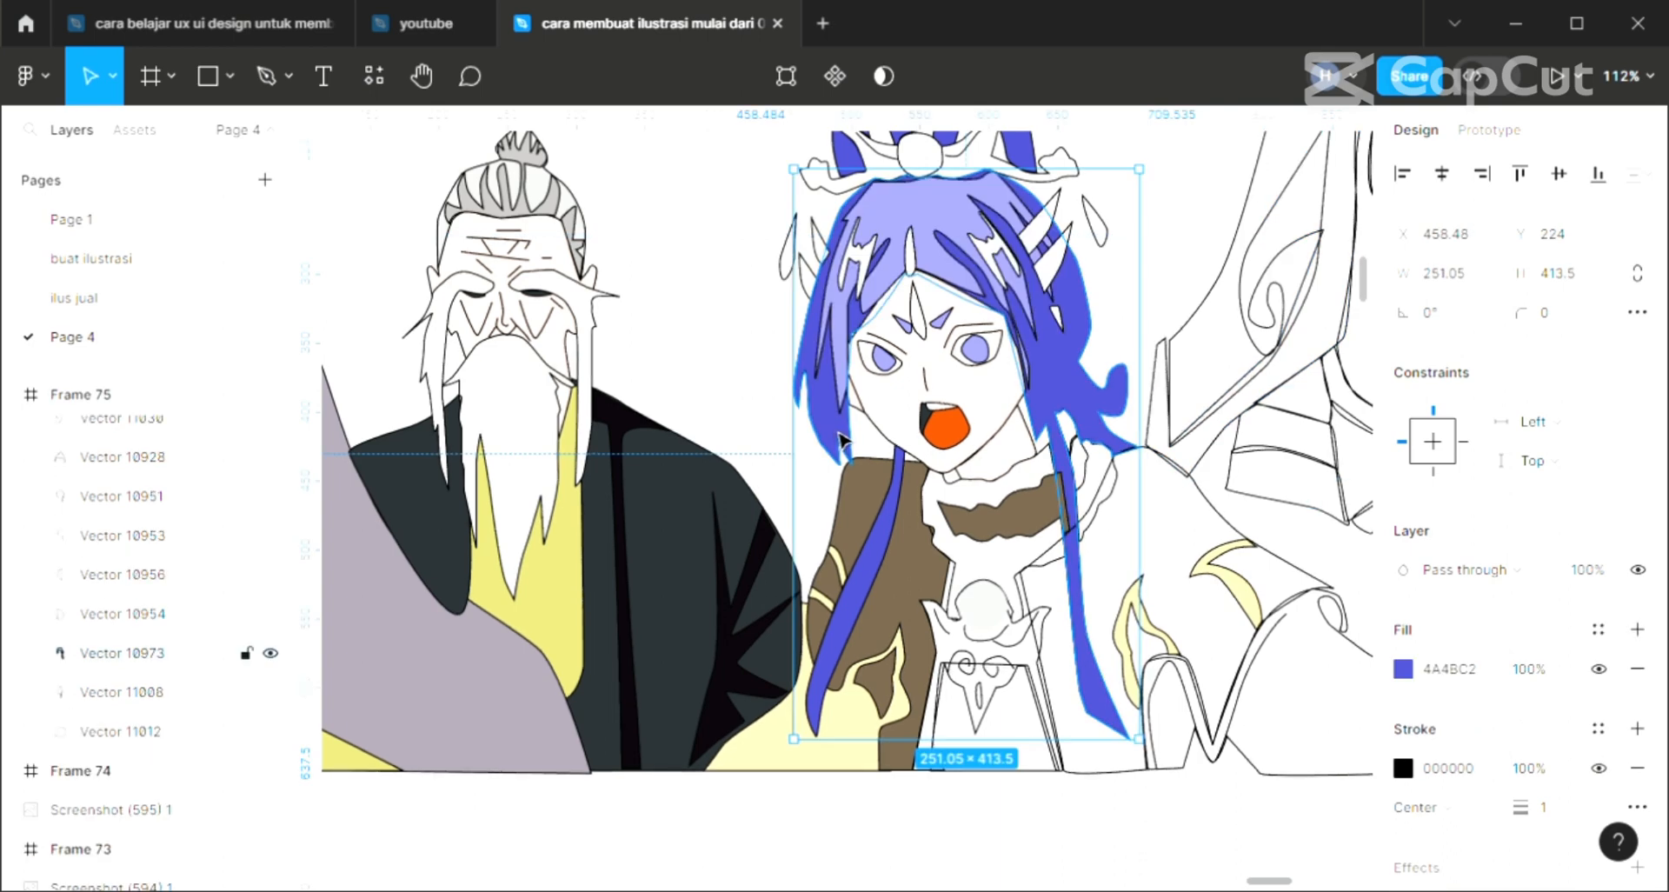
Send the brown inner collar band to the back and add a fill to the small collar tip over the hair strand.
right_click(975, 530)
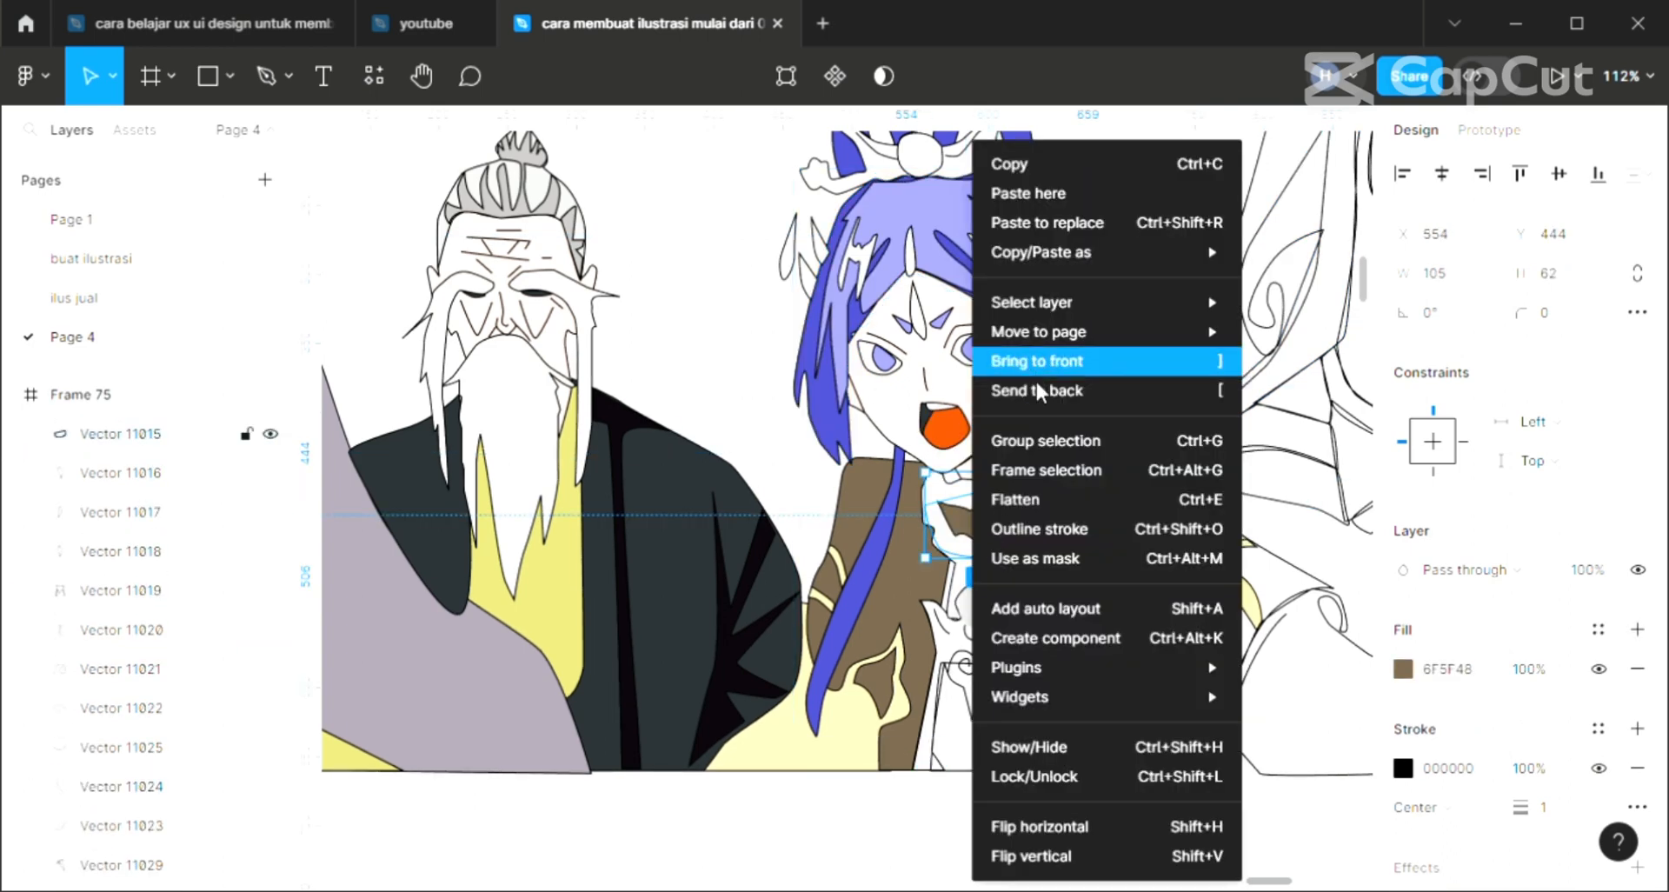
left_click(1041, 389)
left_click(1160, 539)
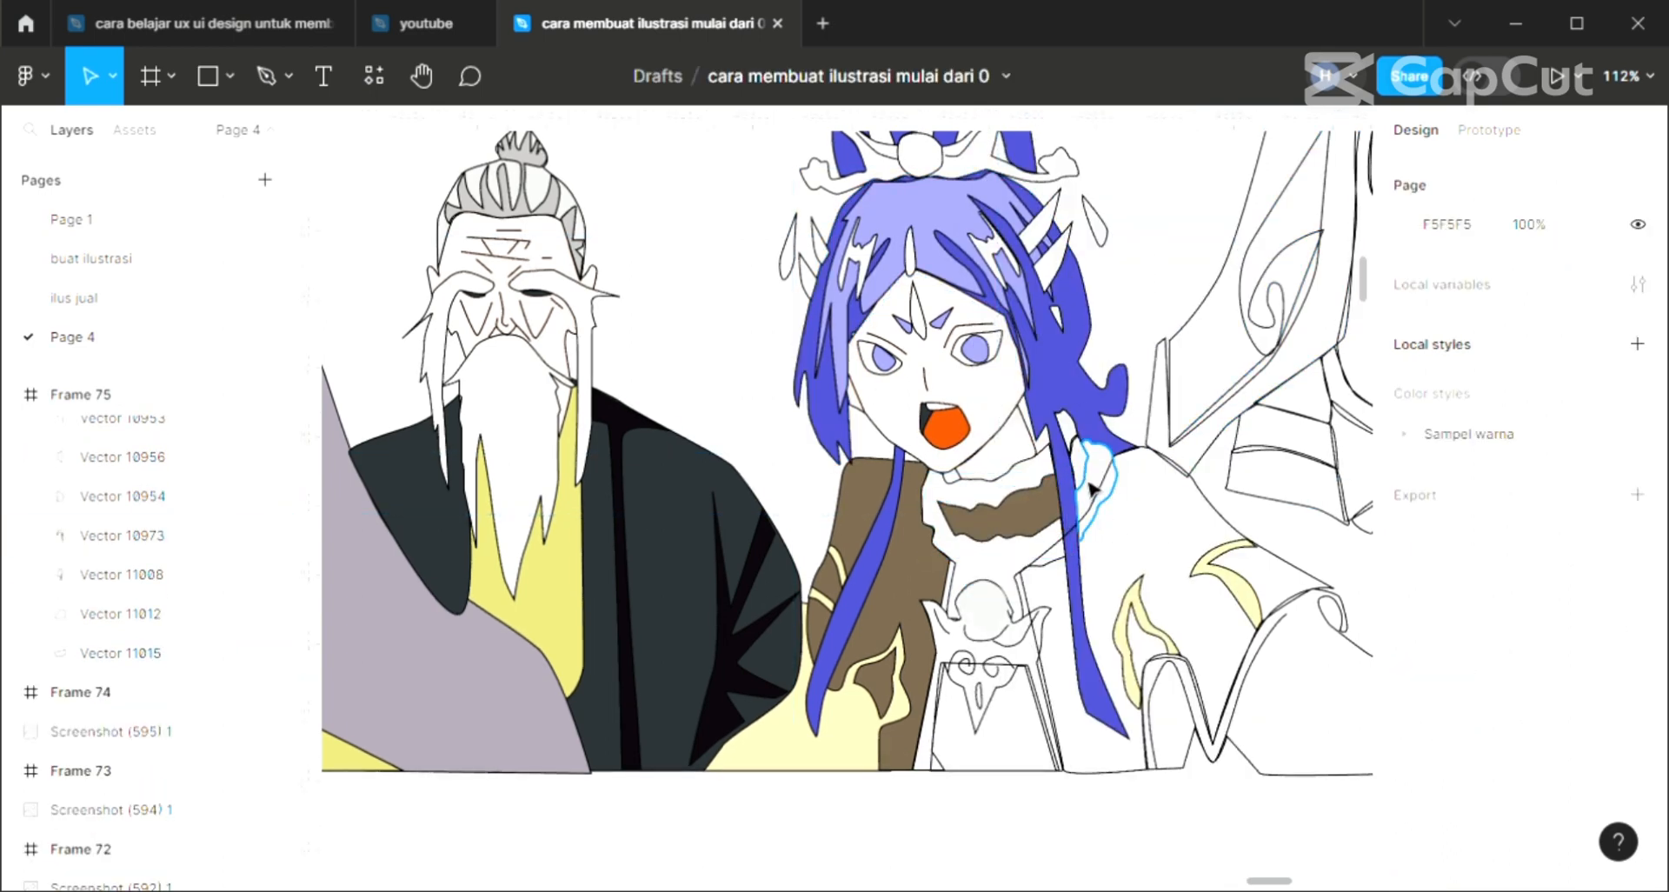
left_click(1081, 450)
left_click(1639, 629)
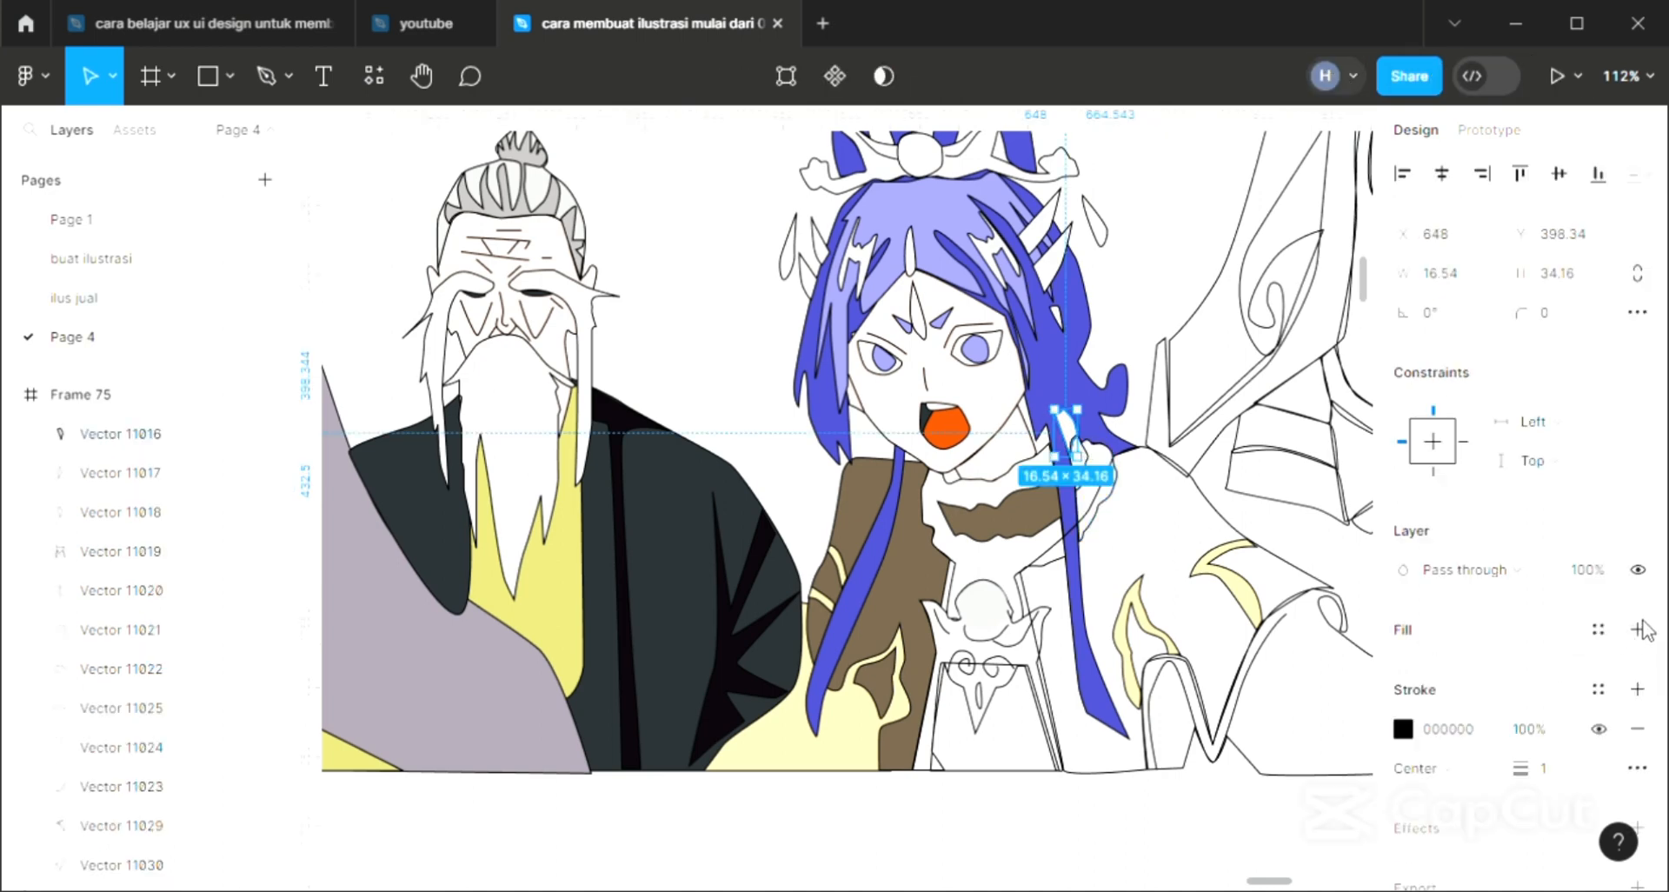
Fill the robe on the woman's other shoulder with brown 6F5F48 sampled from the opposite sleeve and send it to the back.
left_click(1122, 477)
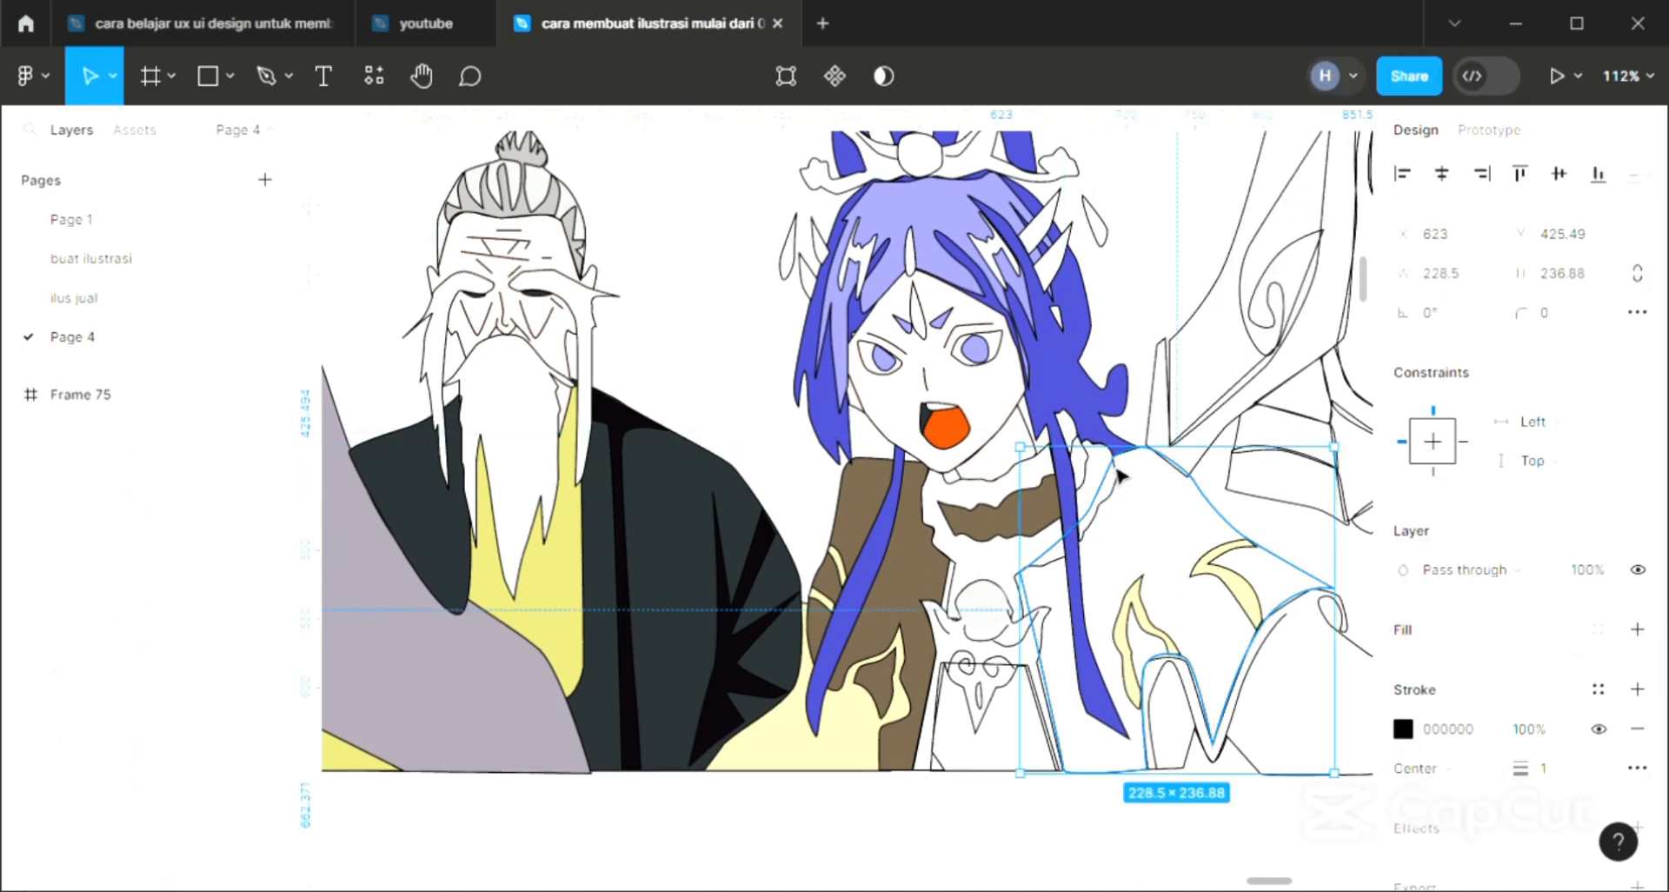
left_click(1639, 629)
key("i")
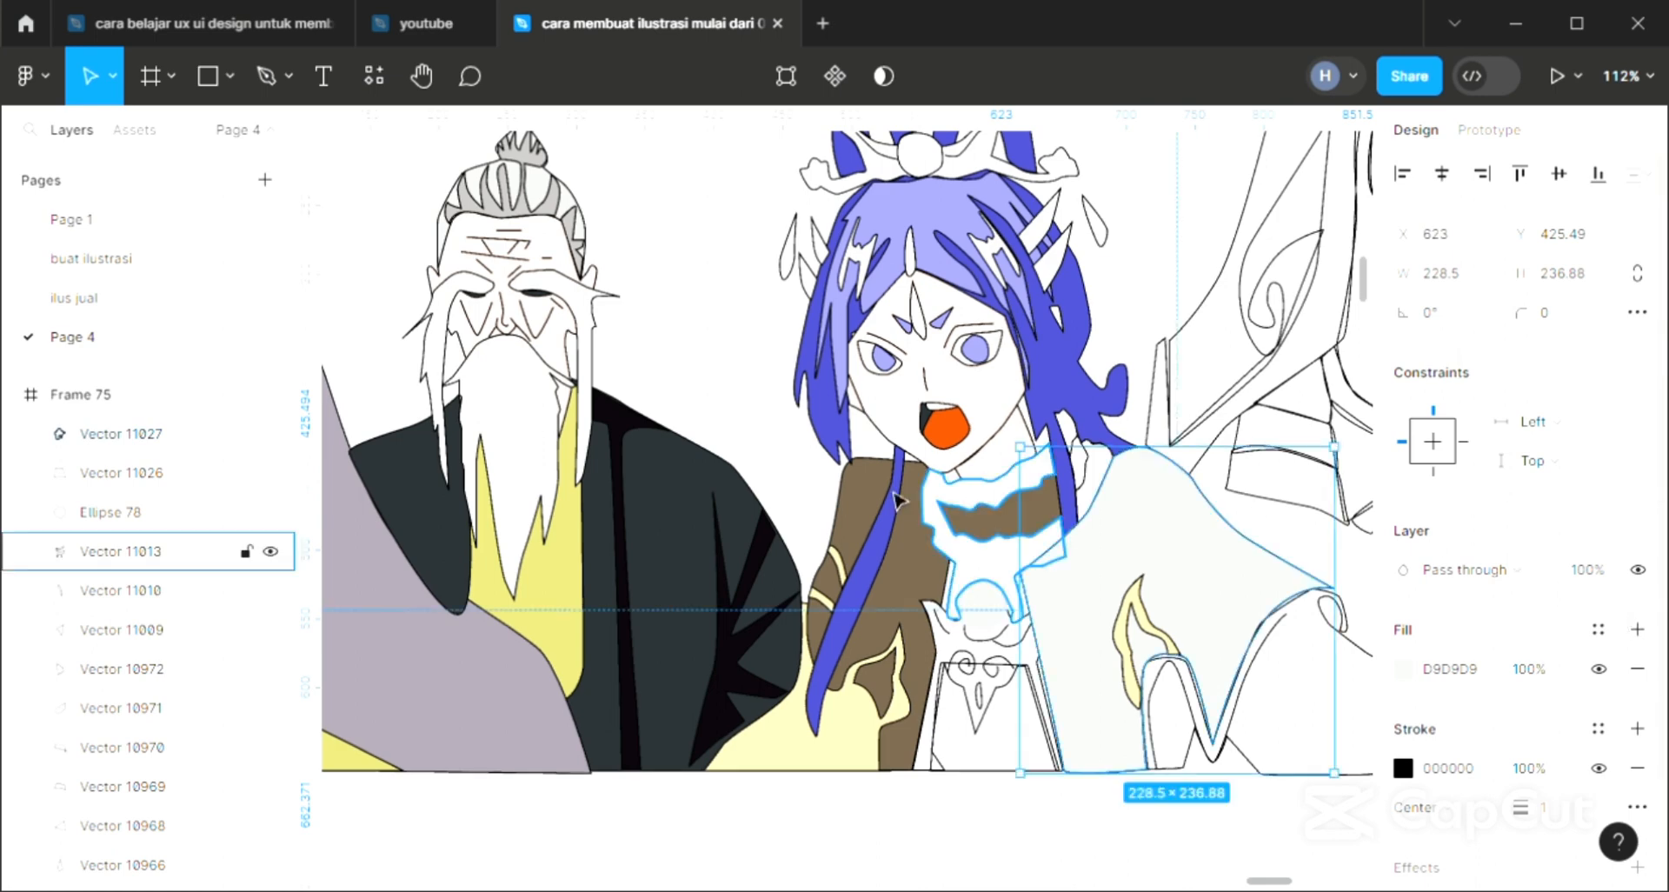
left_click(898, 590)
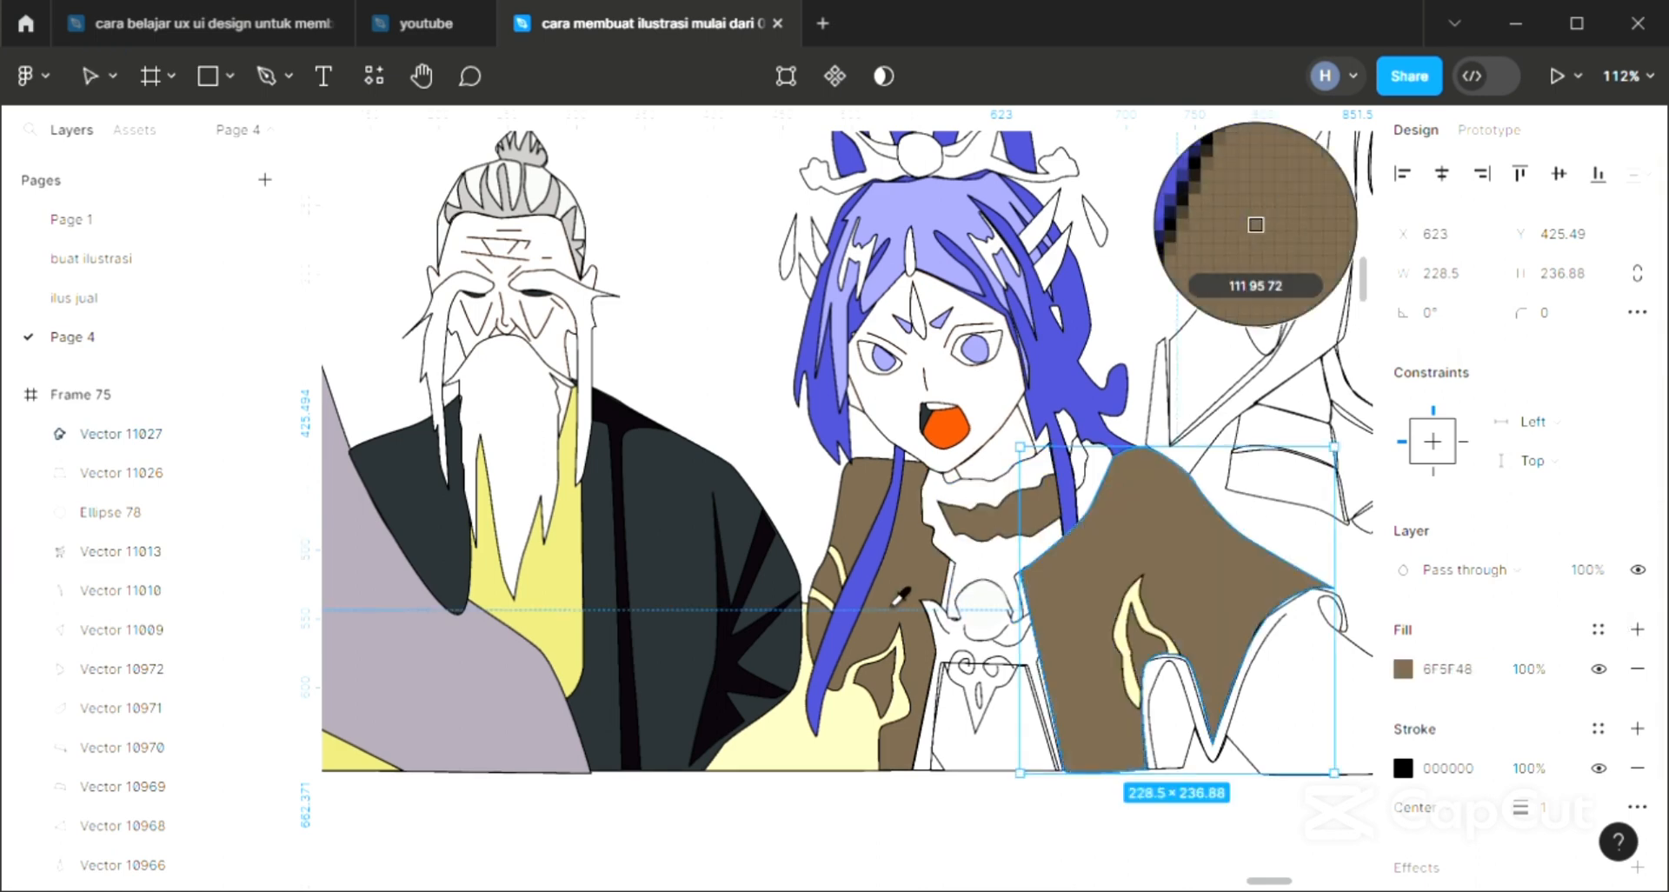
left_click(1118, 484)
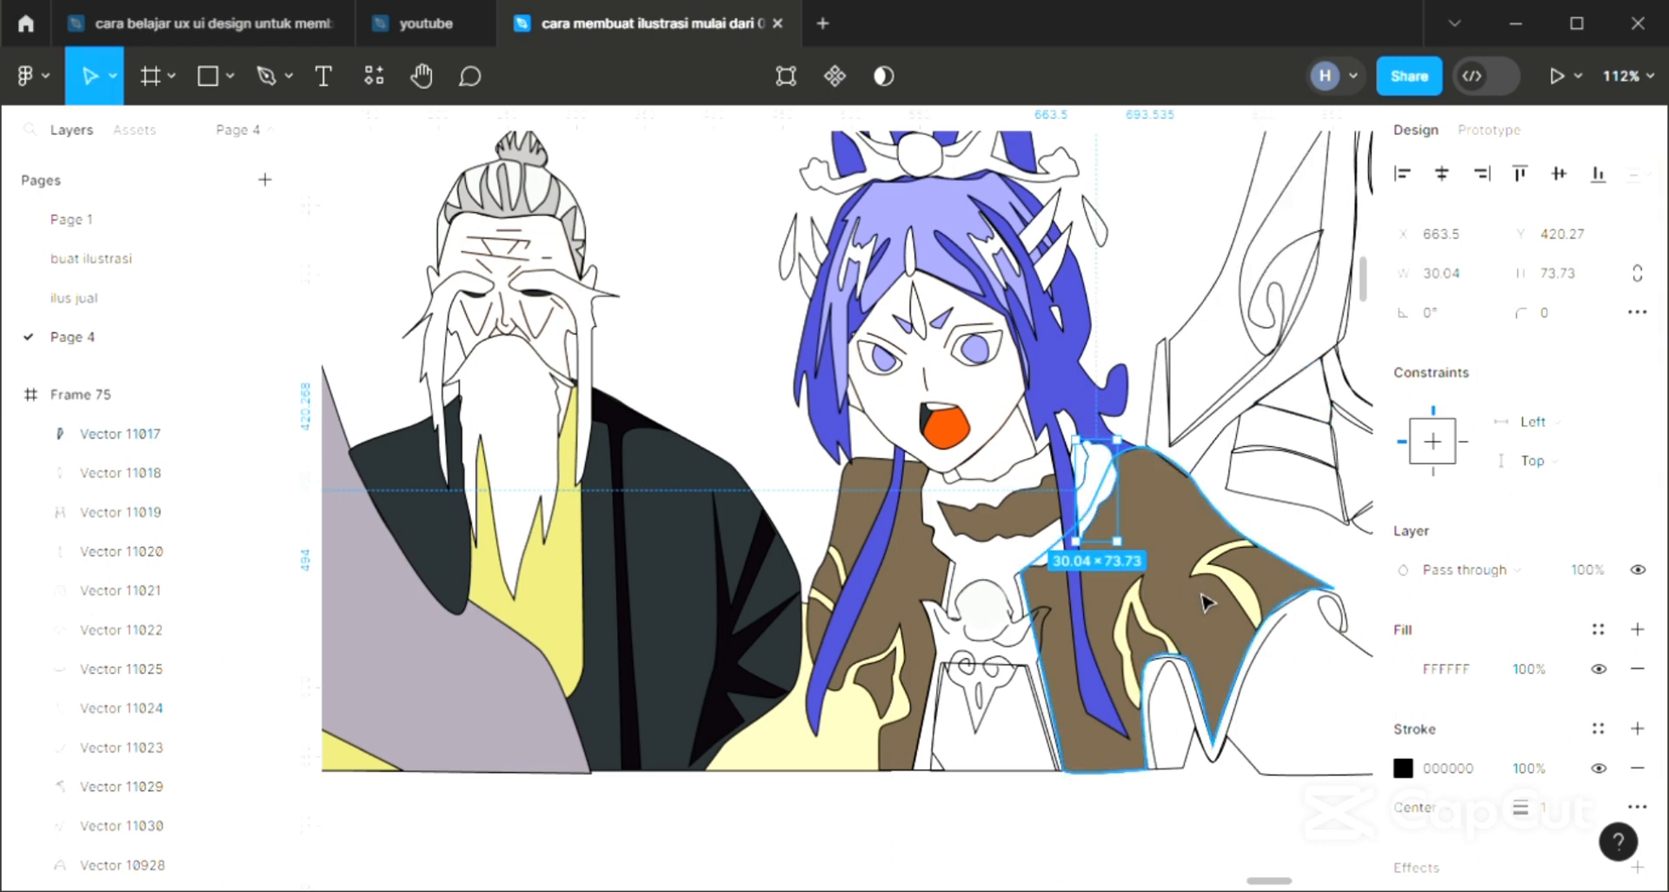
Add a fill to the horned chest ornament and colour it with sampled white.
left_click(1053, 643)
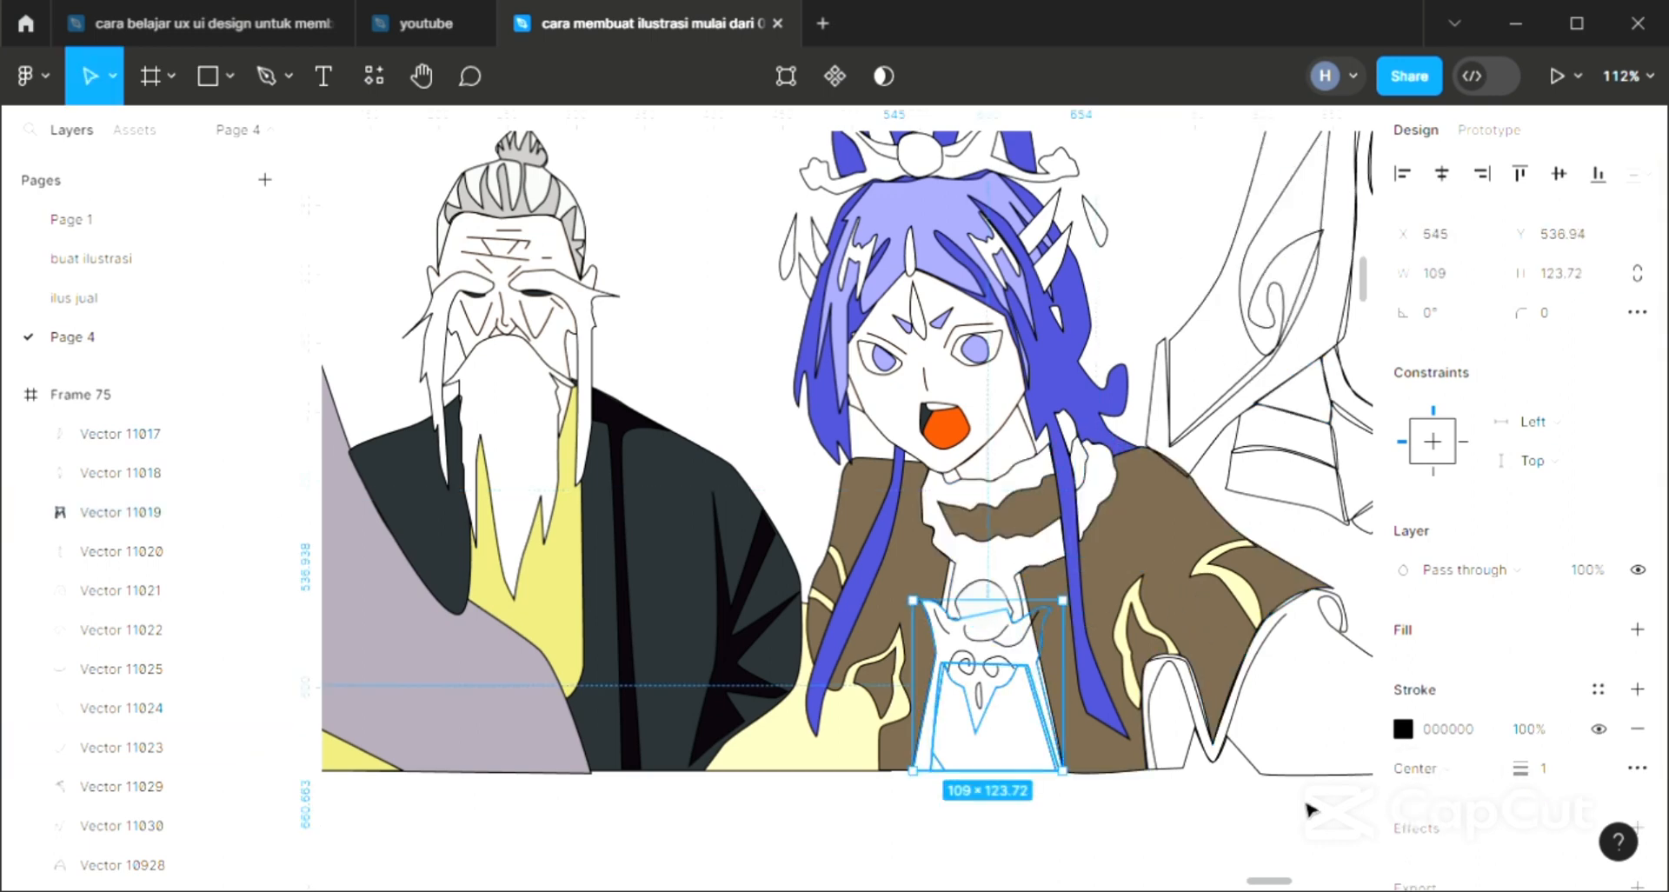
left_click(1638, 629)
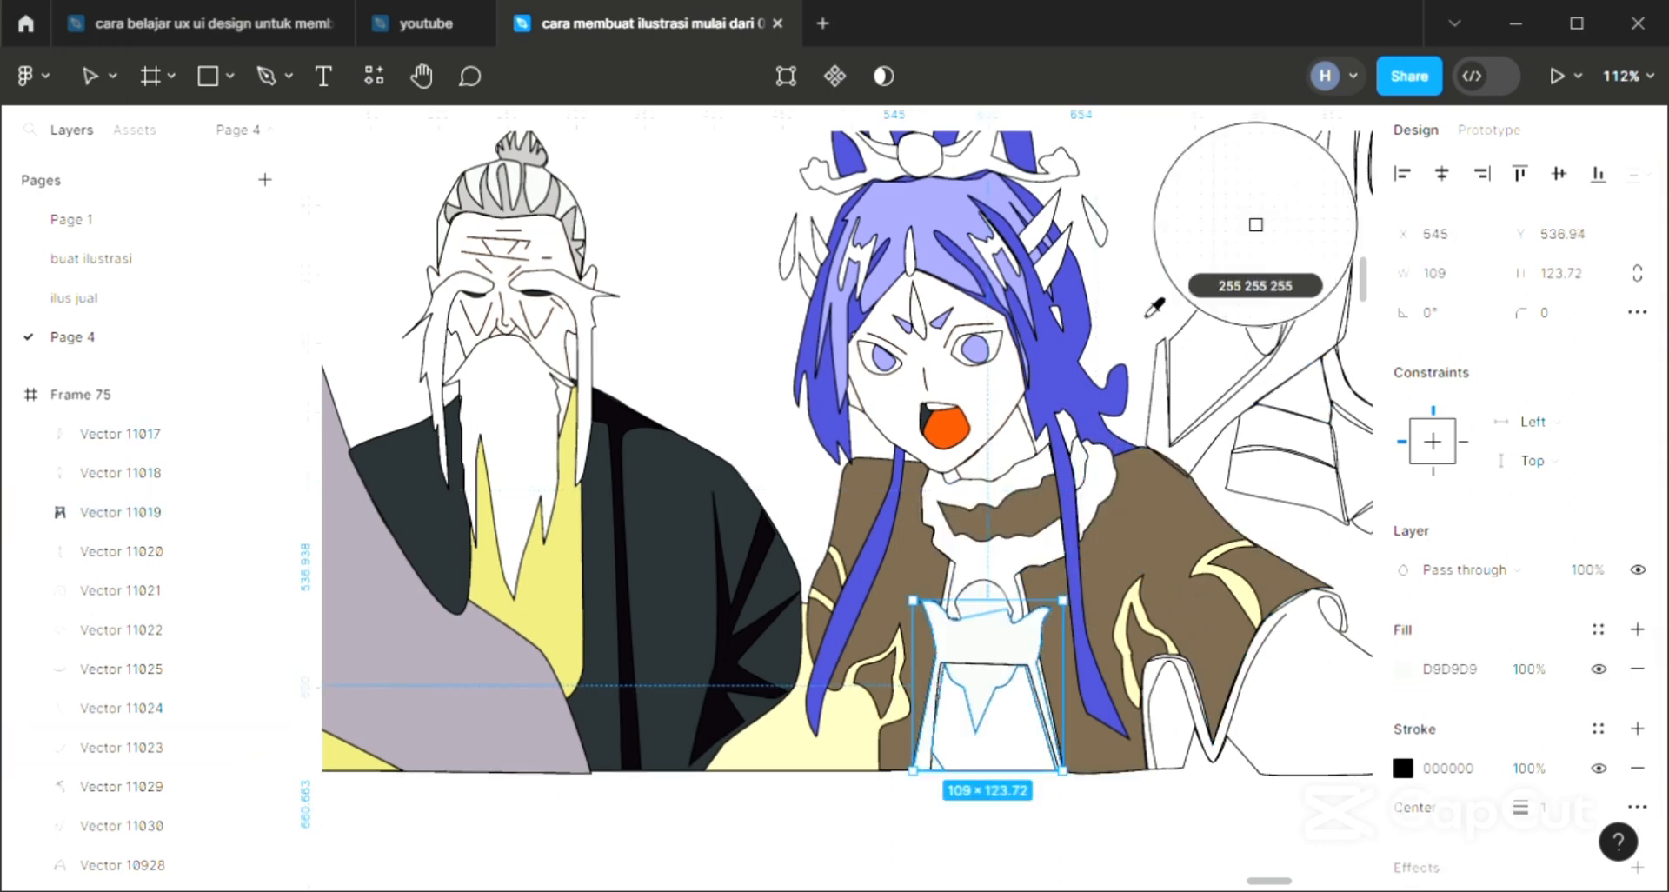
key("o")
Colour the round gem on the woman's chest with light violet 9697EF sampled from her hair.
left_click_drag(959, 582, 996, 634)
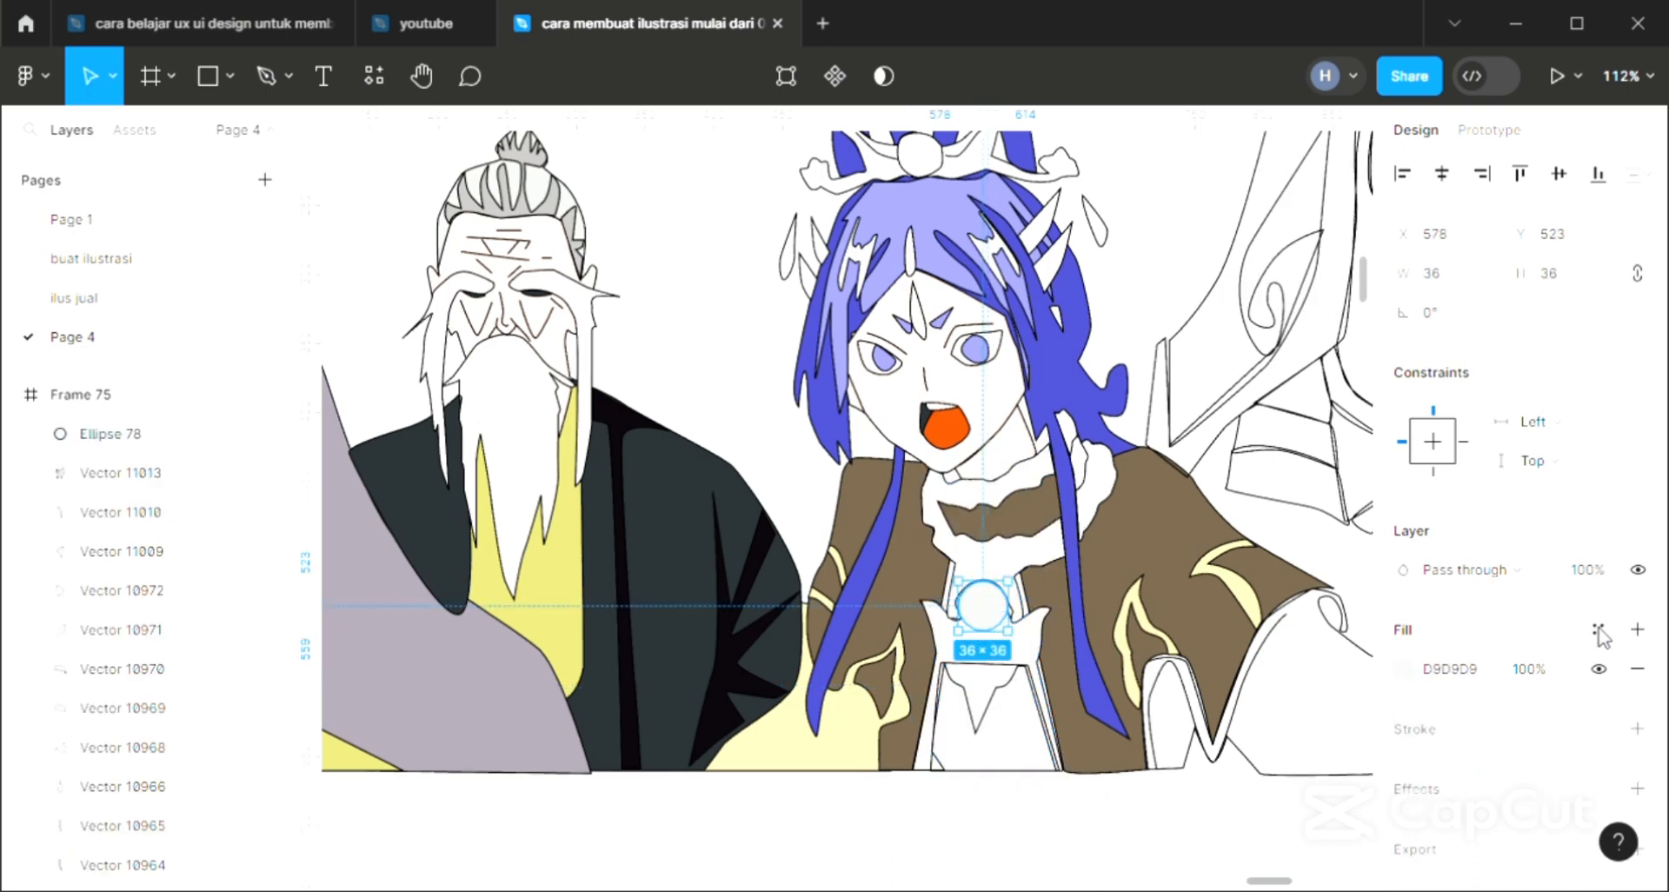
key("i")
left_click(964, 239)
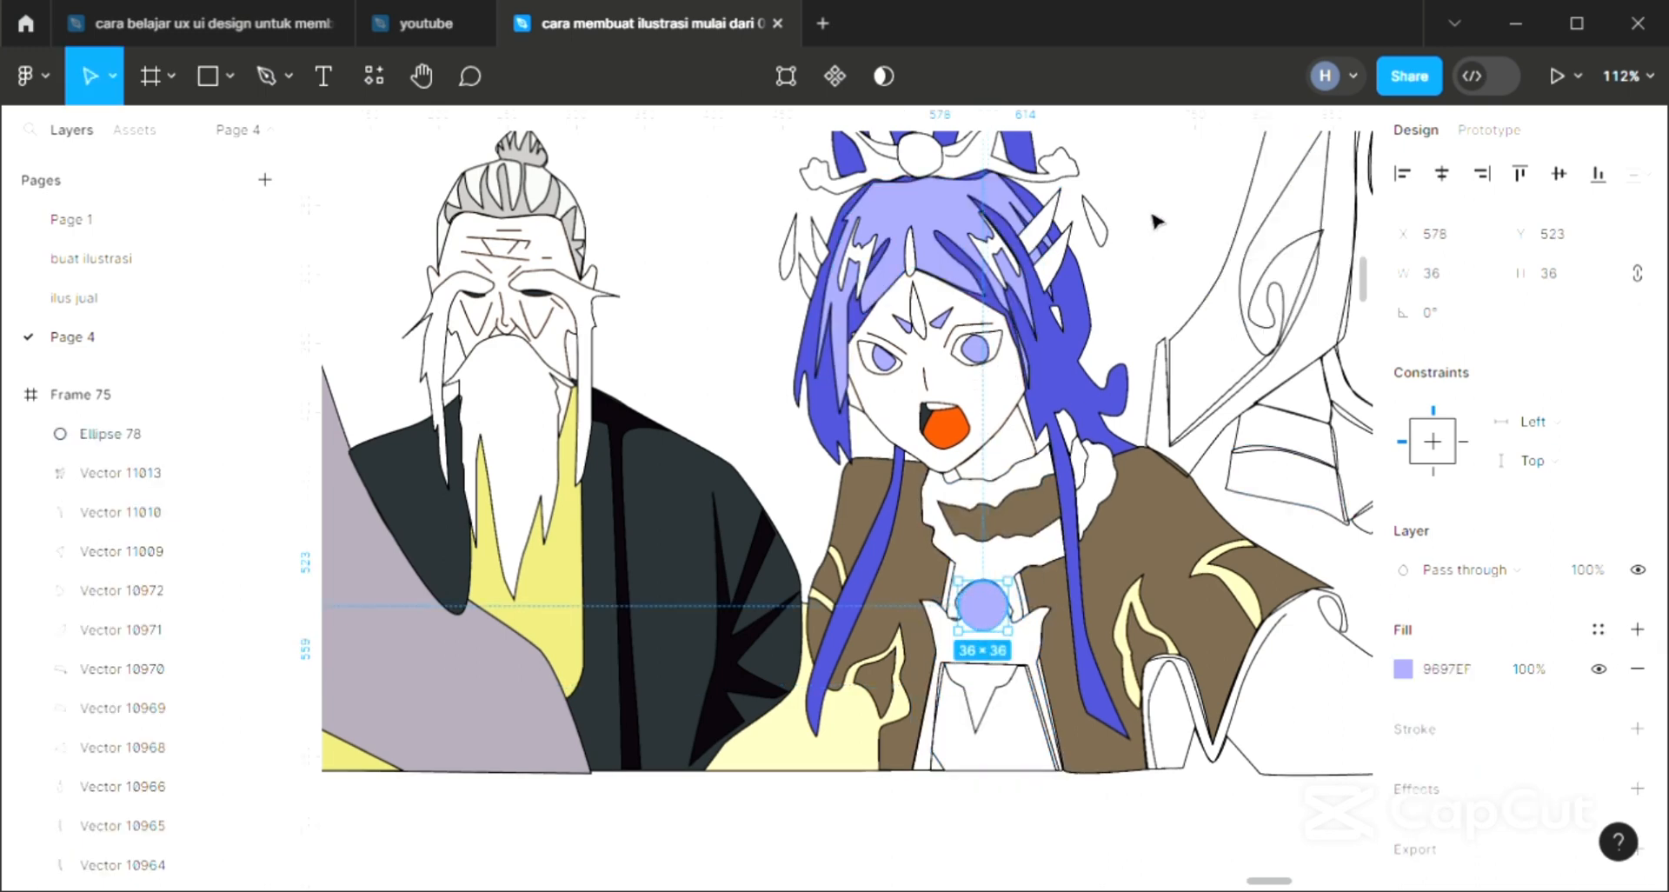
key("Escape")
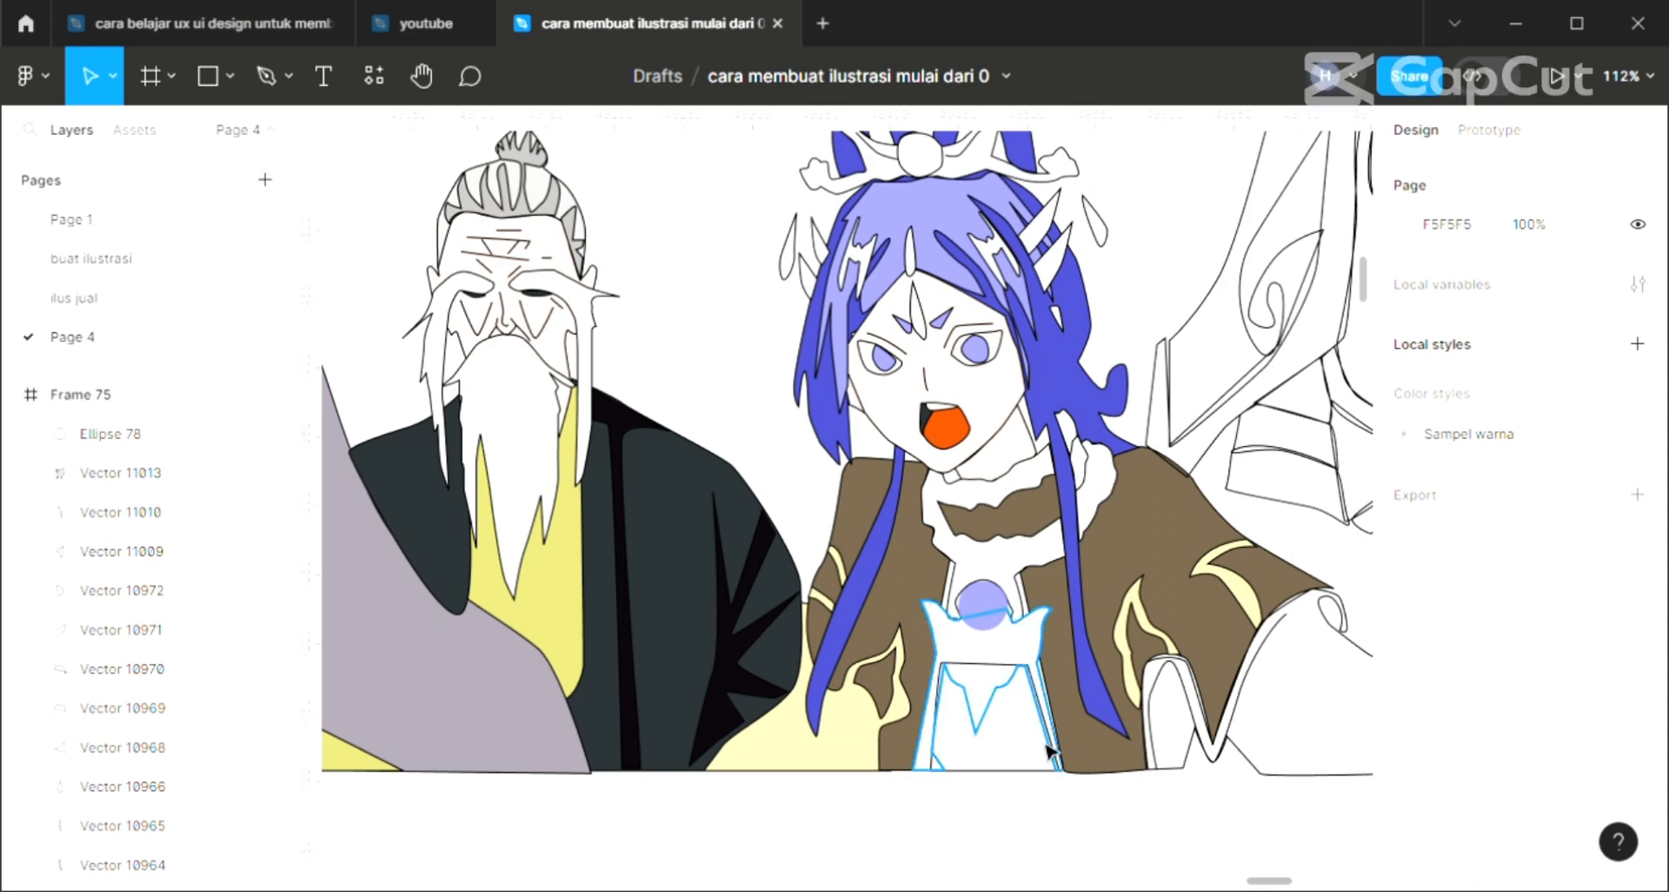
Fill the trapezoid panel below the chest ornament with 9697EF sampled from the round gem and send it to the back.
left_click(1051, 711)
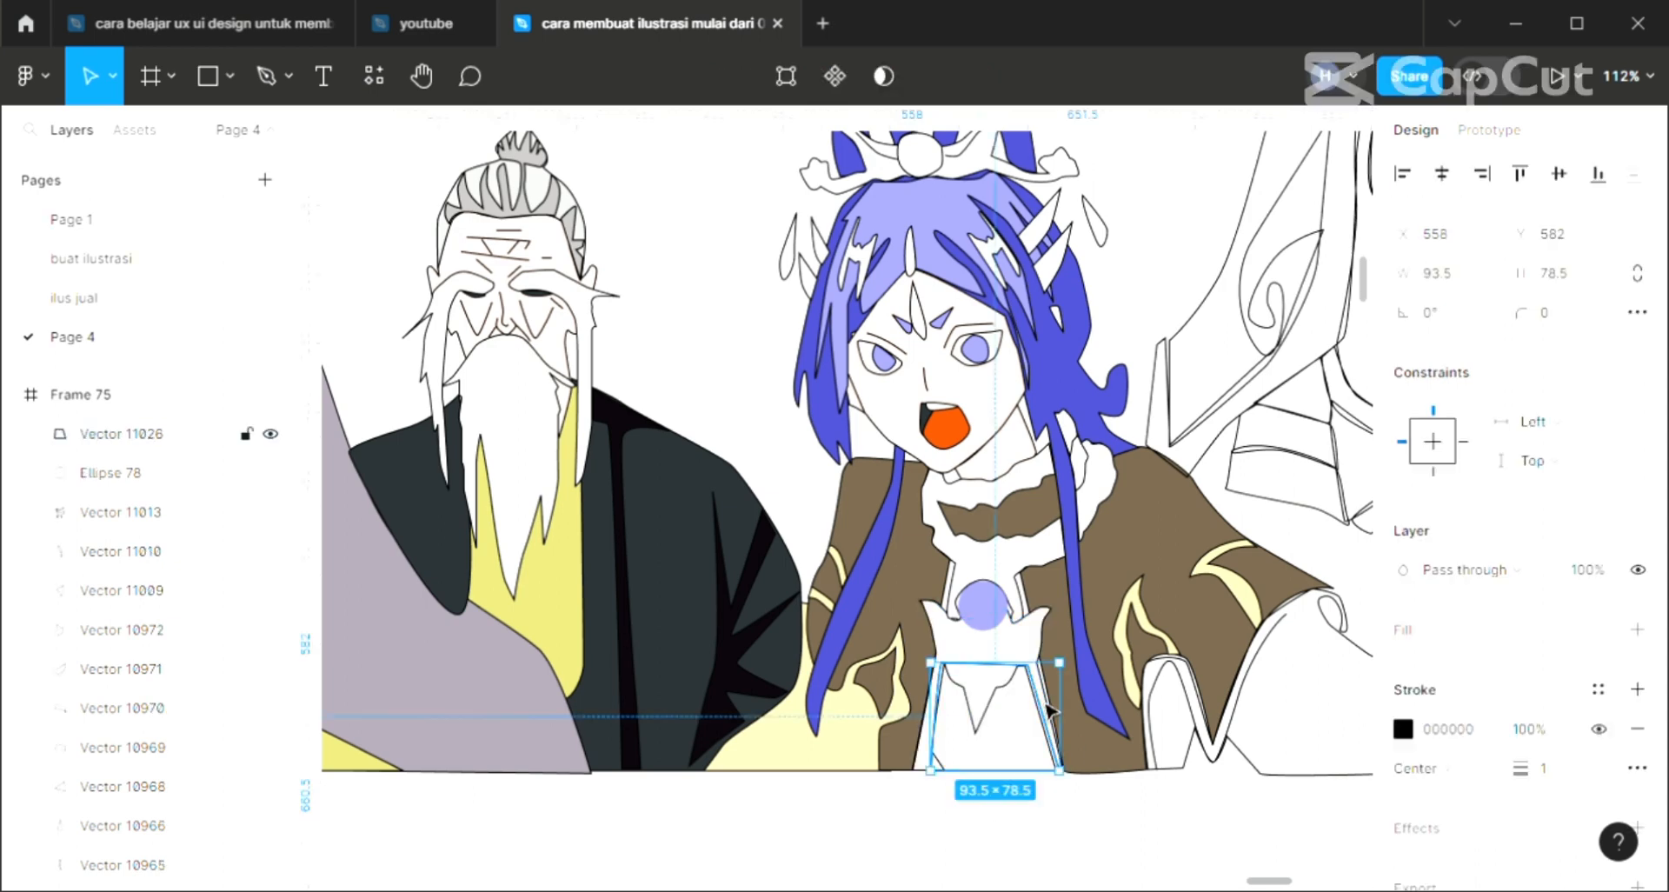
left_click(1635, 631)
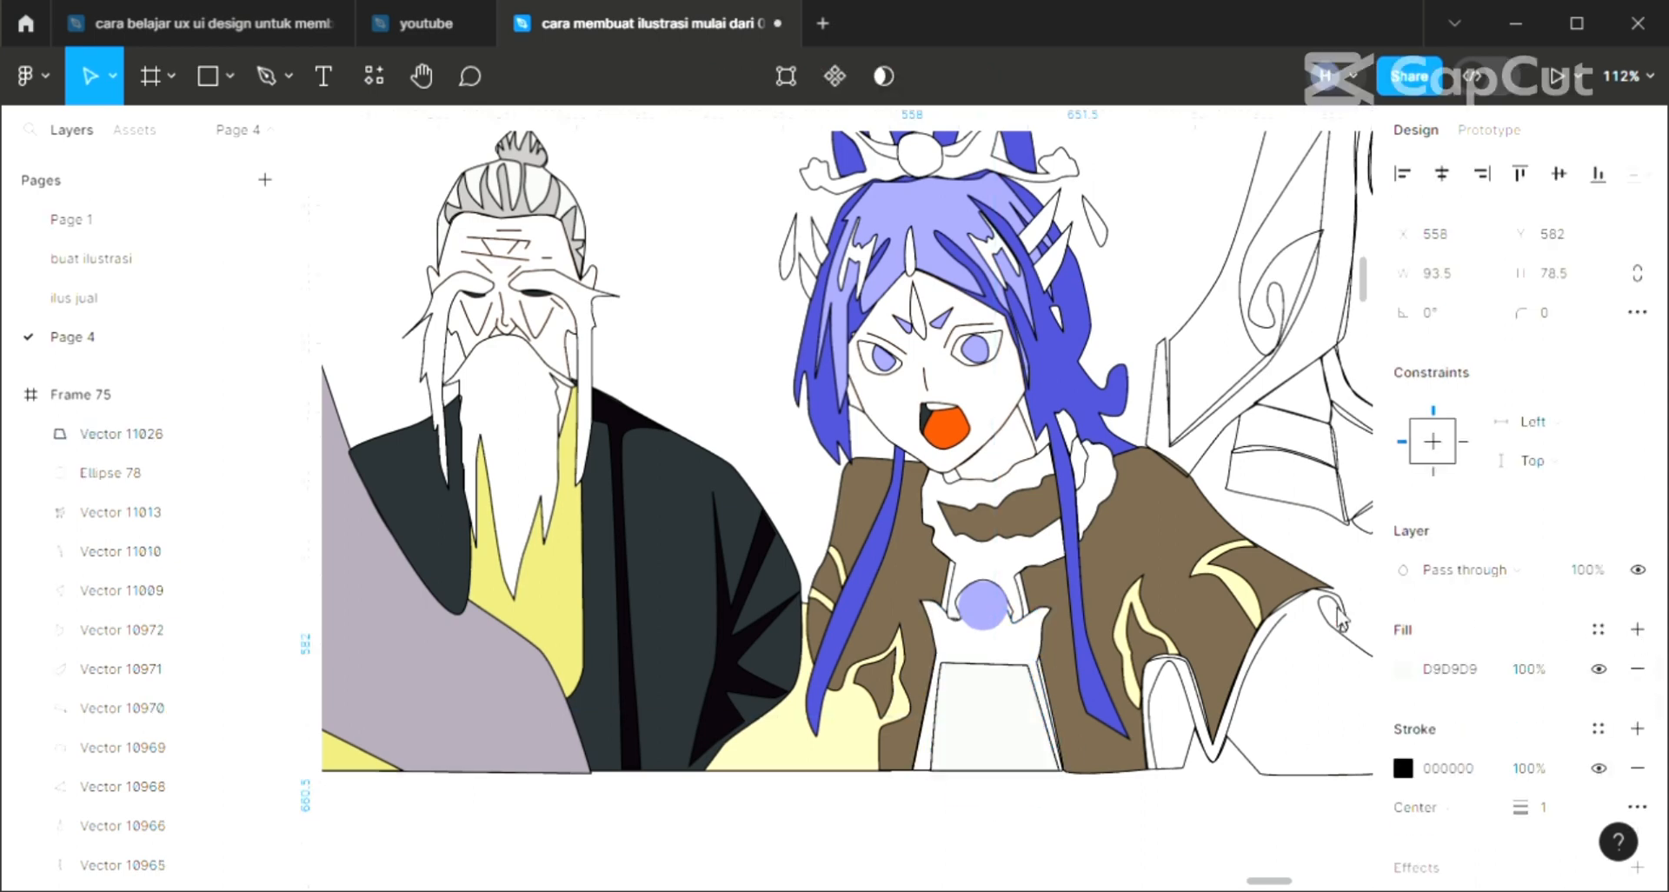
key("i")
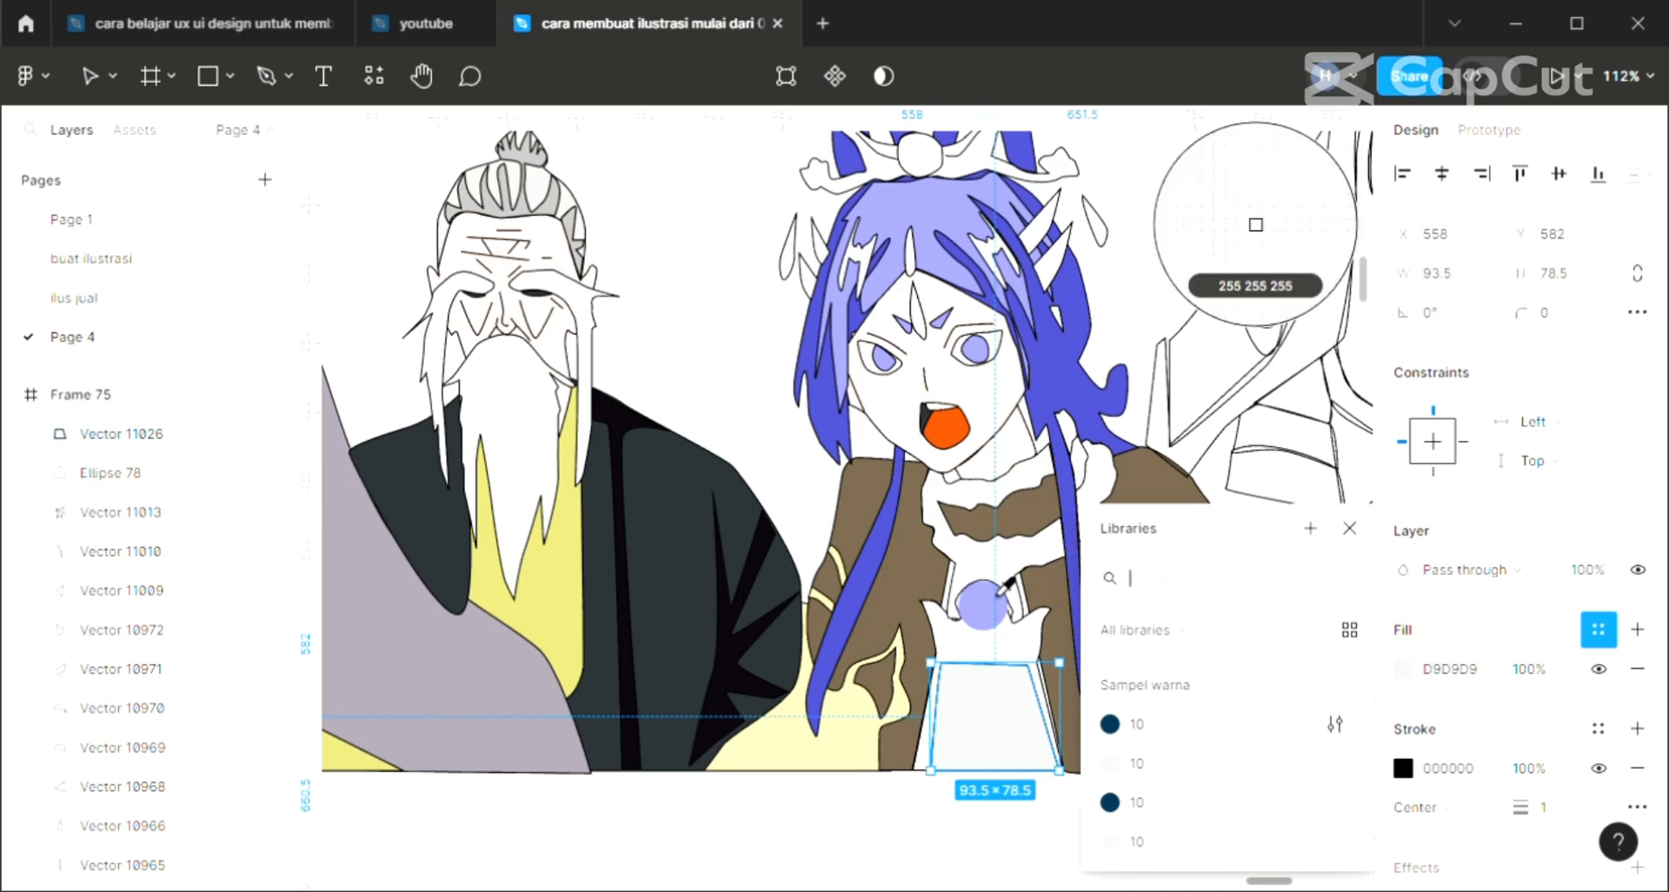
left_click(999, 600)
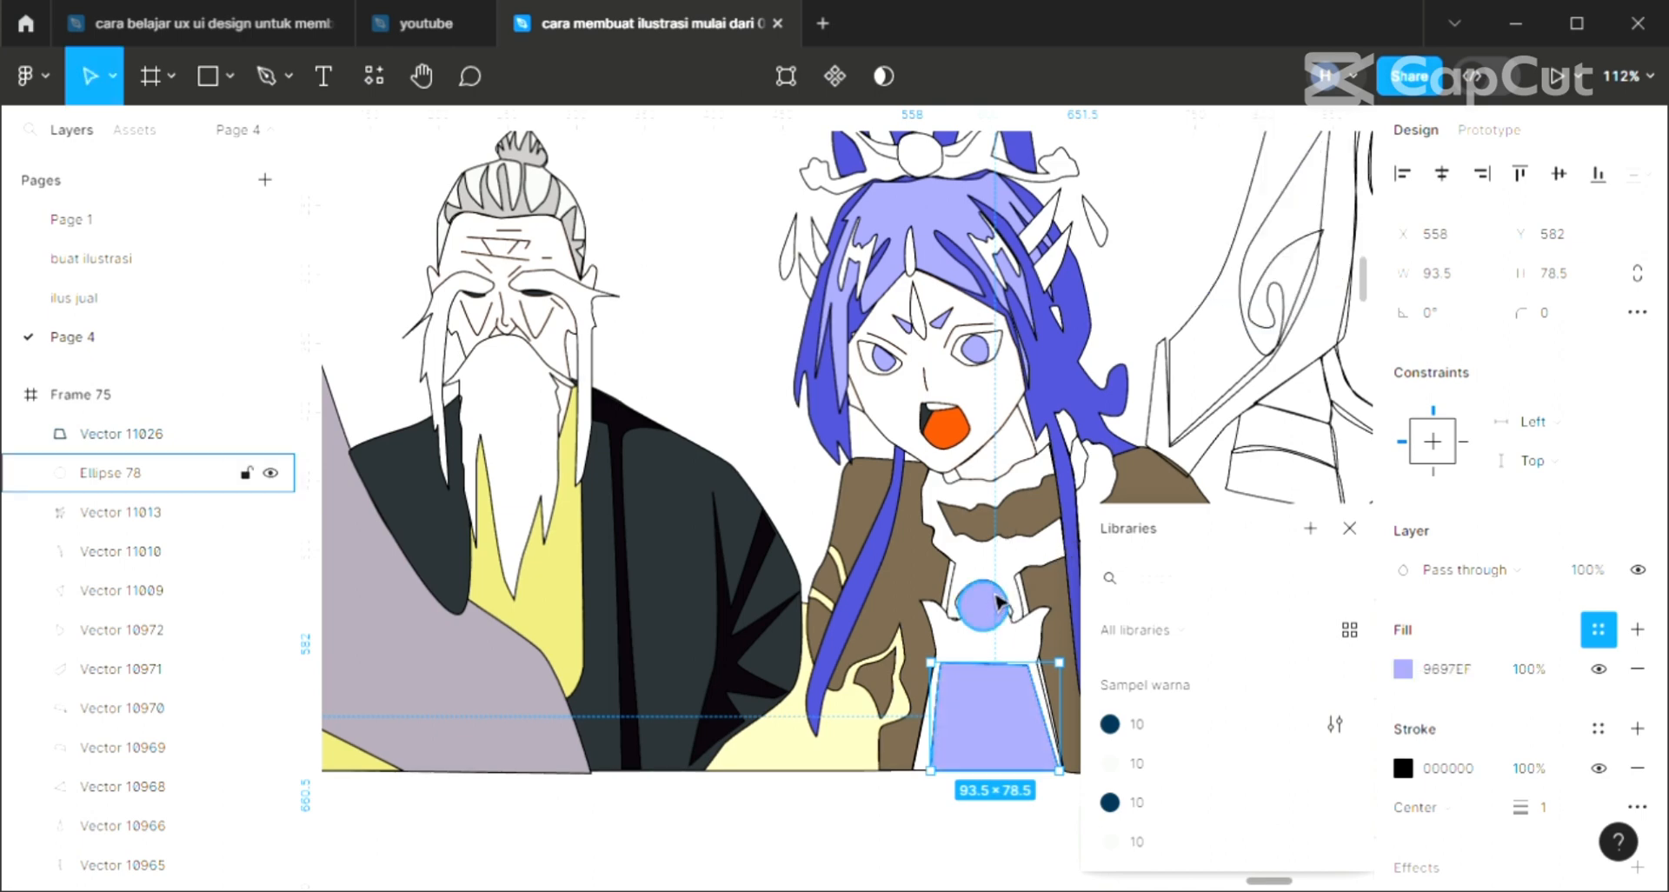
key("ctrl+shift+bracketleft")
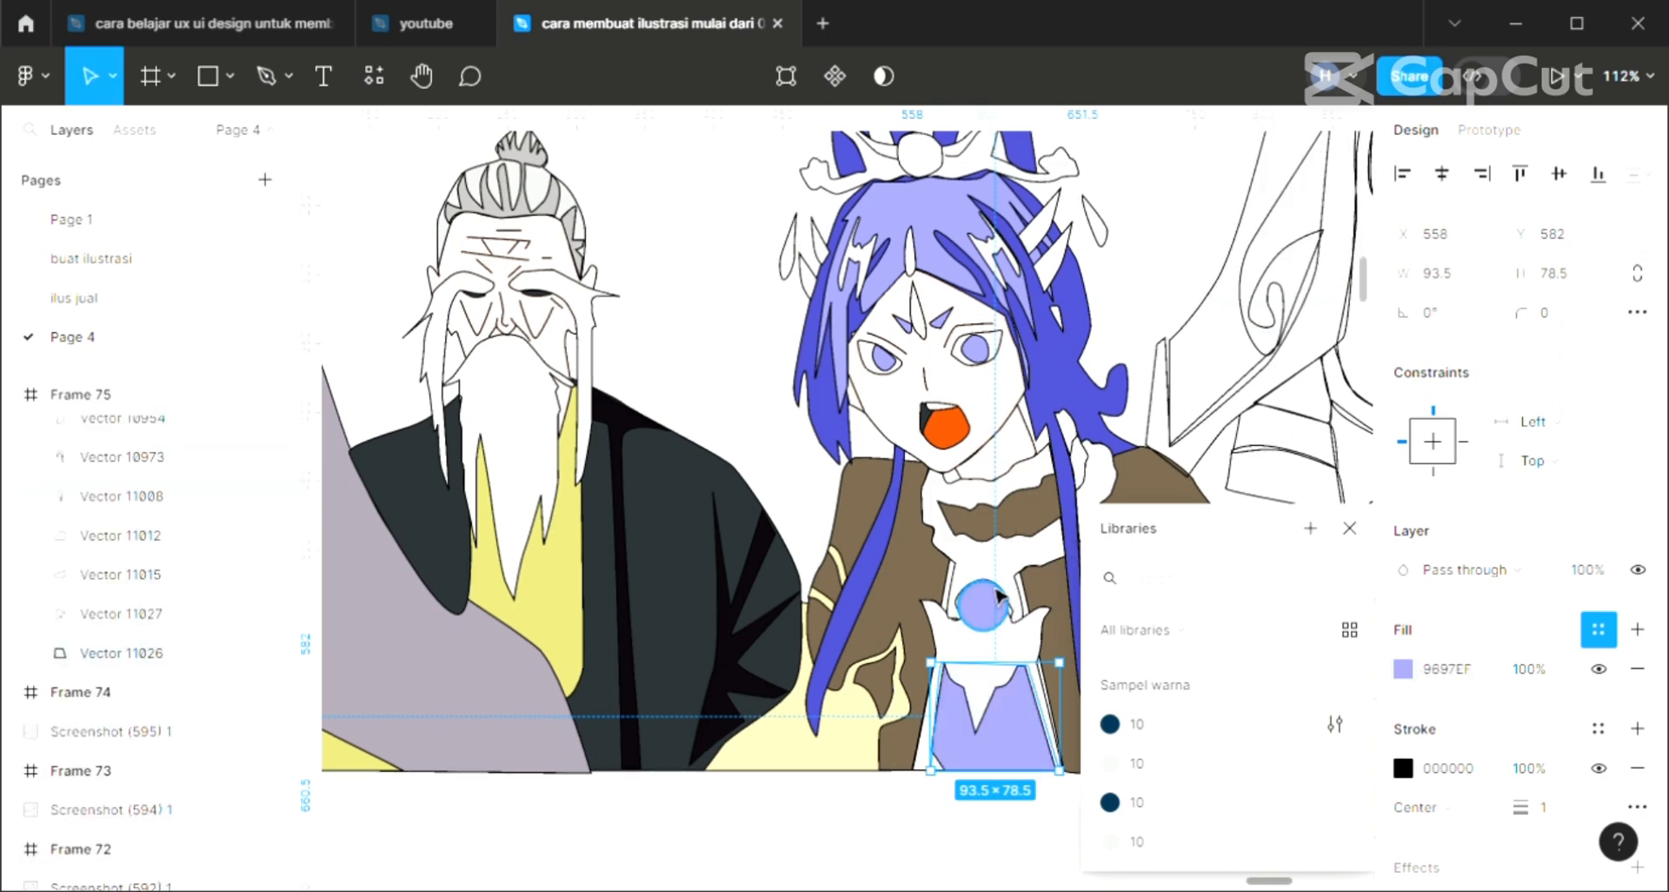
left_click(982, 840)
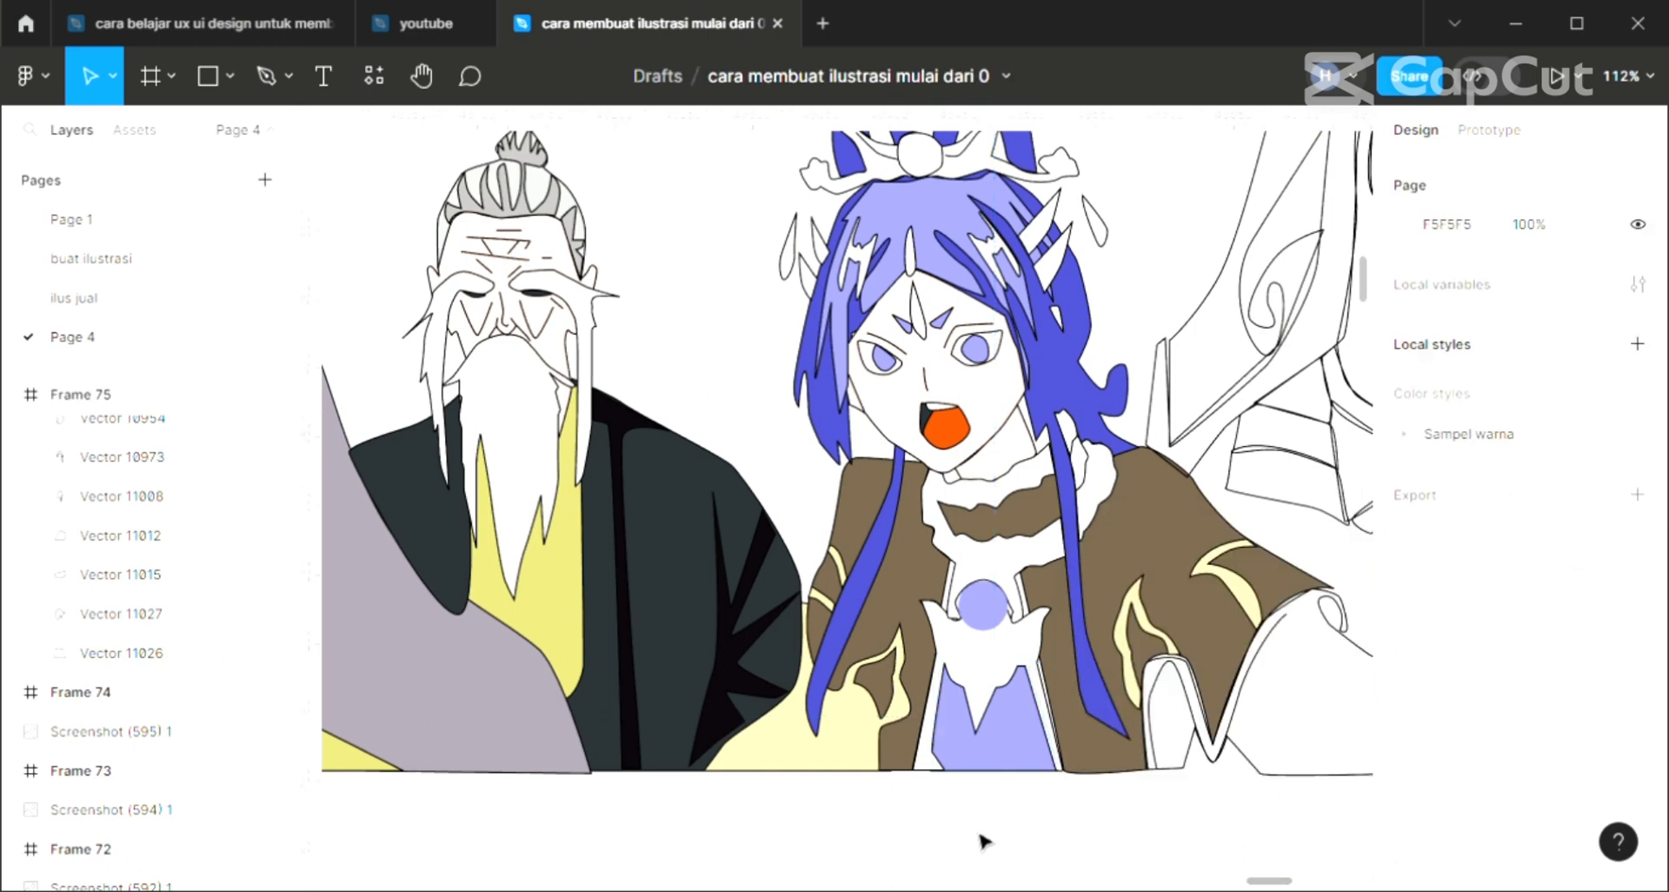
Fill the cuff at the end of the woman's raised sleeve with pale yellow FFEDAC sampled from the opposite sleeve and send it to the back.
left_click(1354, 652)
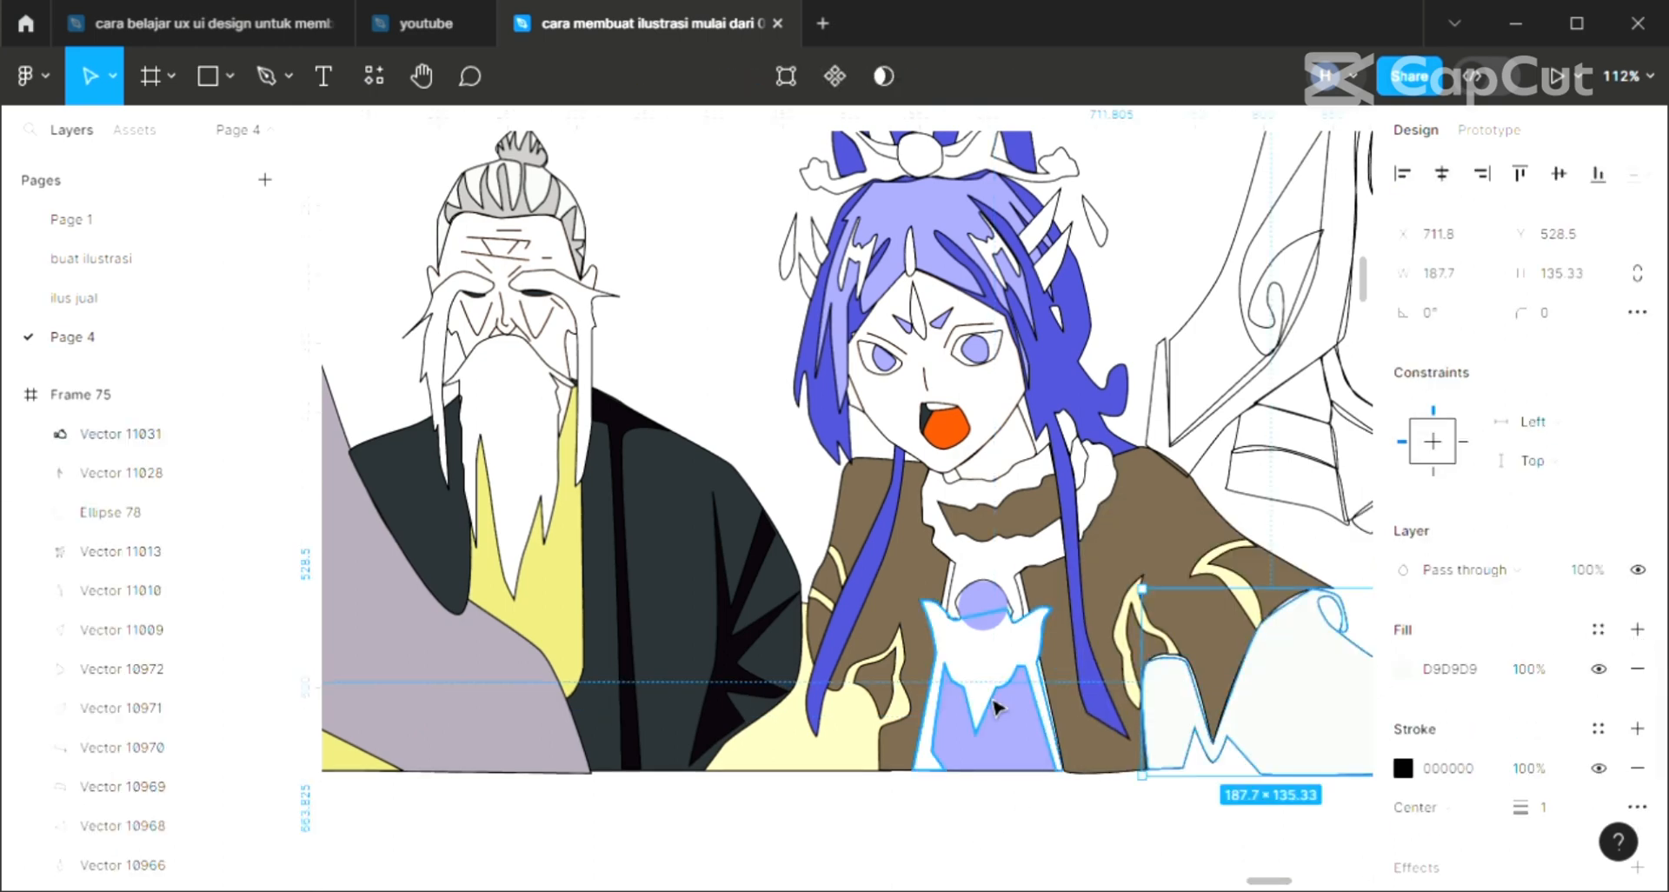
key("i")
left_click(820, 763)
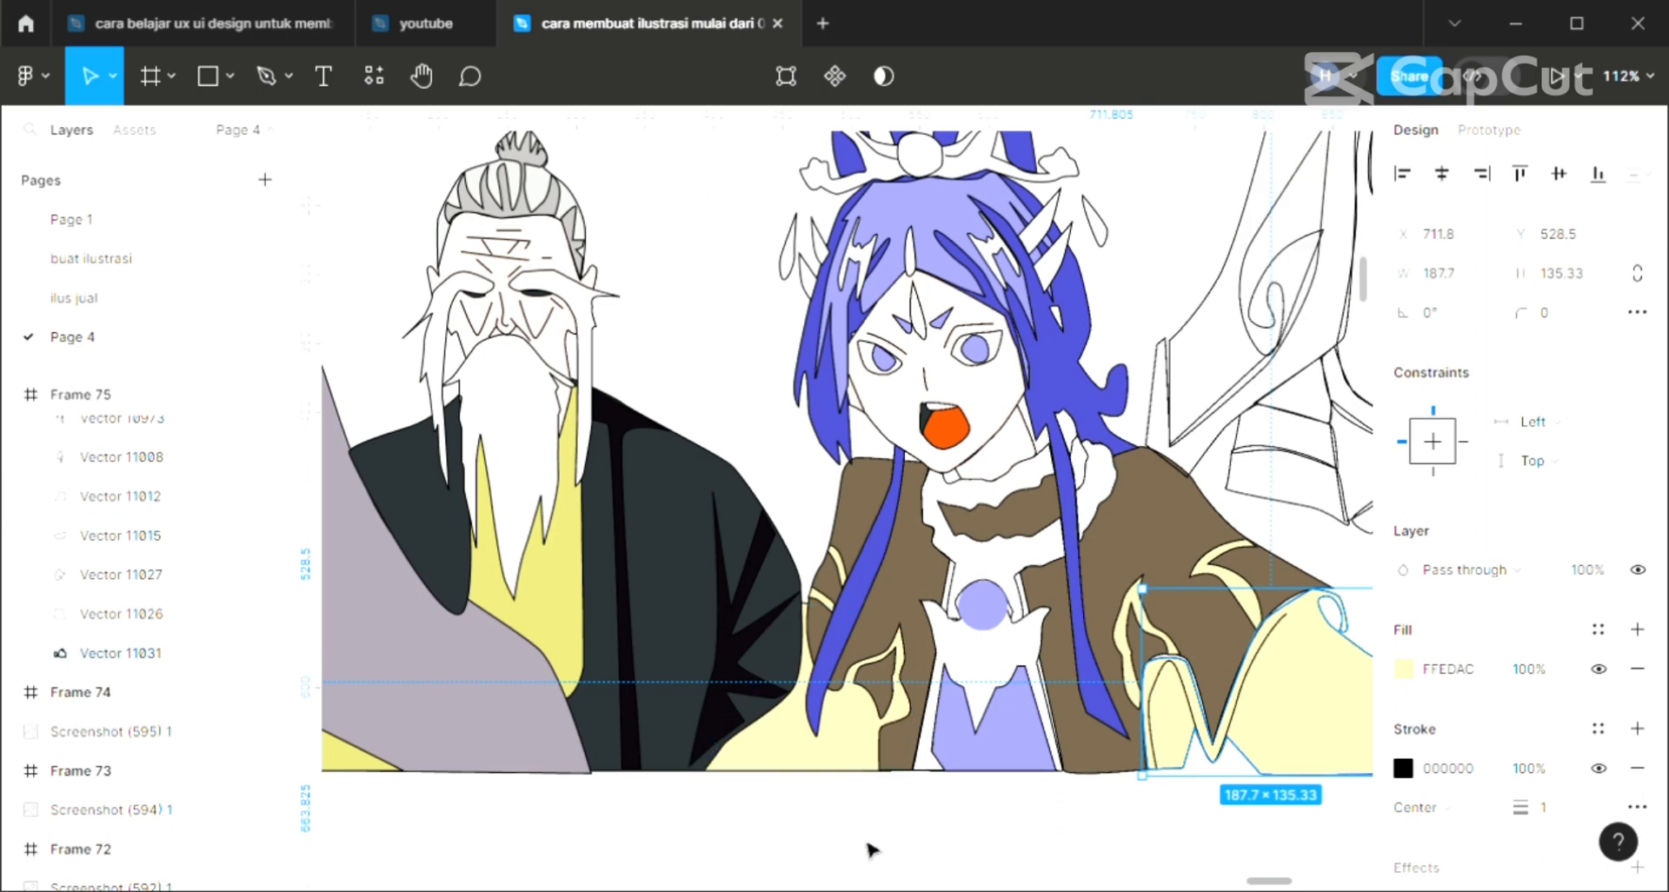
left_click(872, 849)
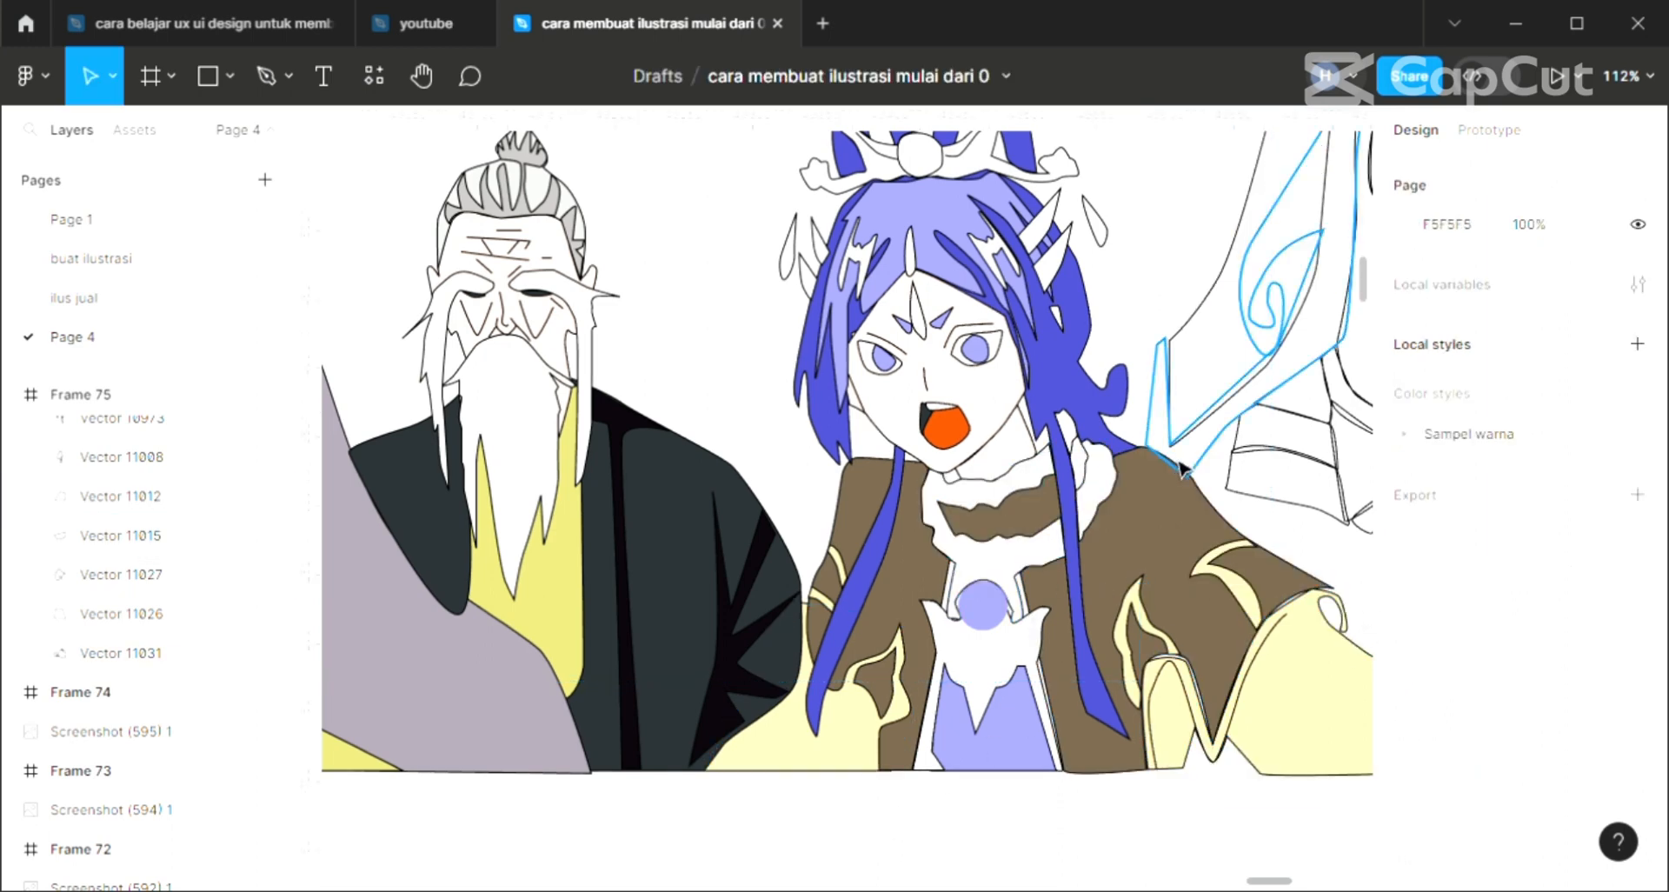
Resize the illustration frame to 902 × 660 so its edges meet the artwork.
scroll(1182, 469, "down", 3)
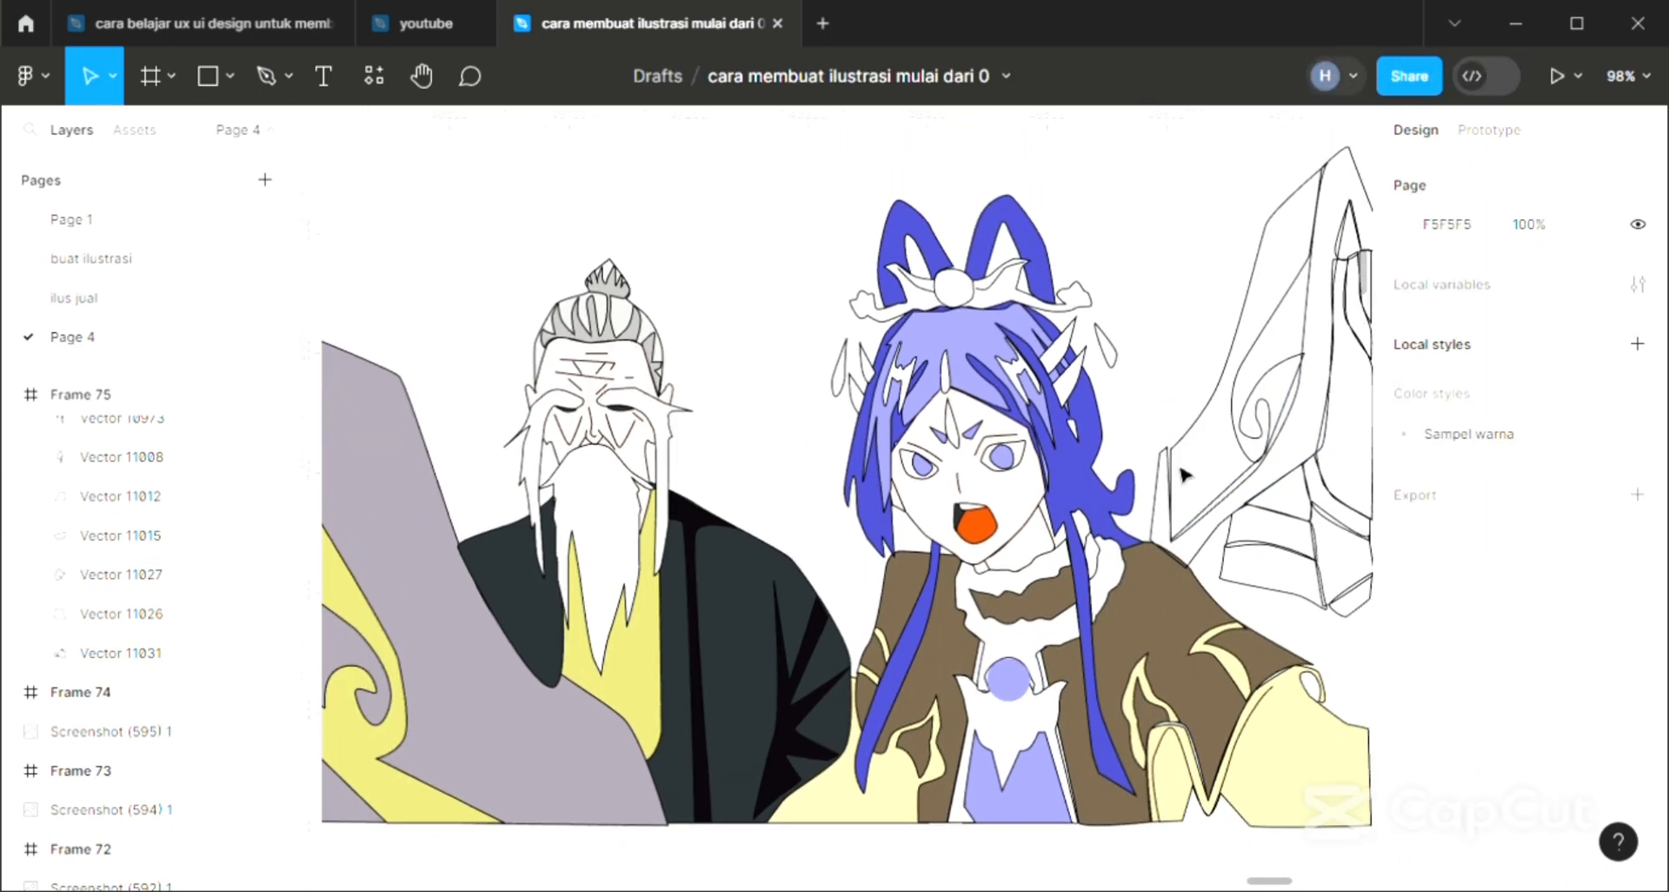
scroll(1182, 474, "right", 3)
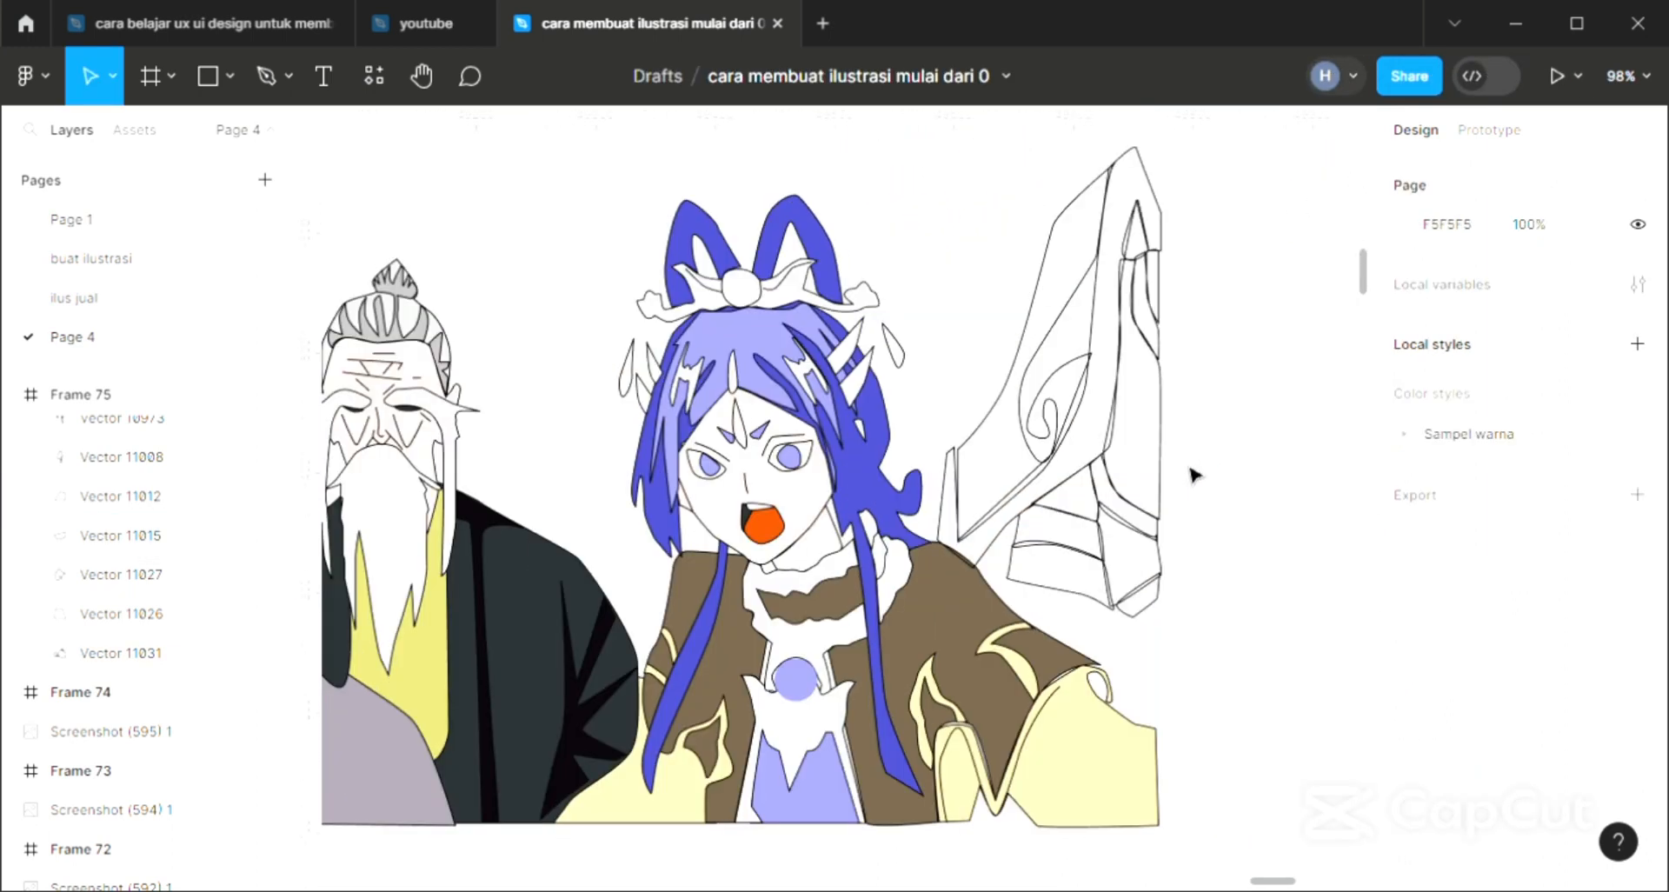
left_click(1191, 414)
left_click_drag(1190, 415, 1182, 411)
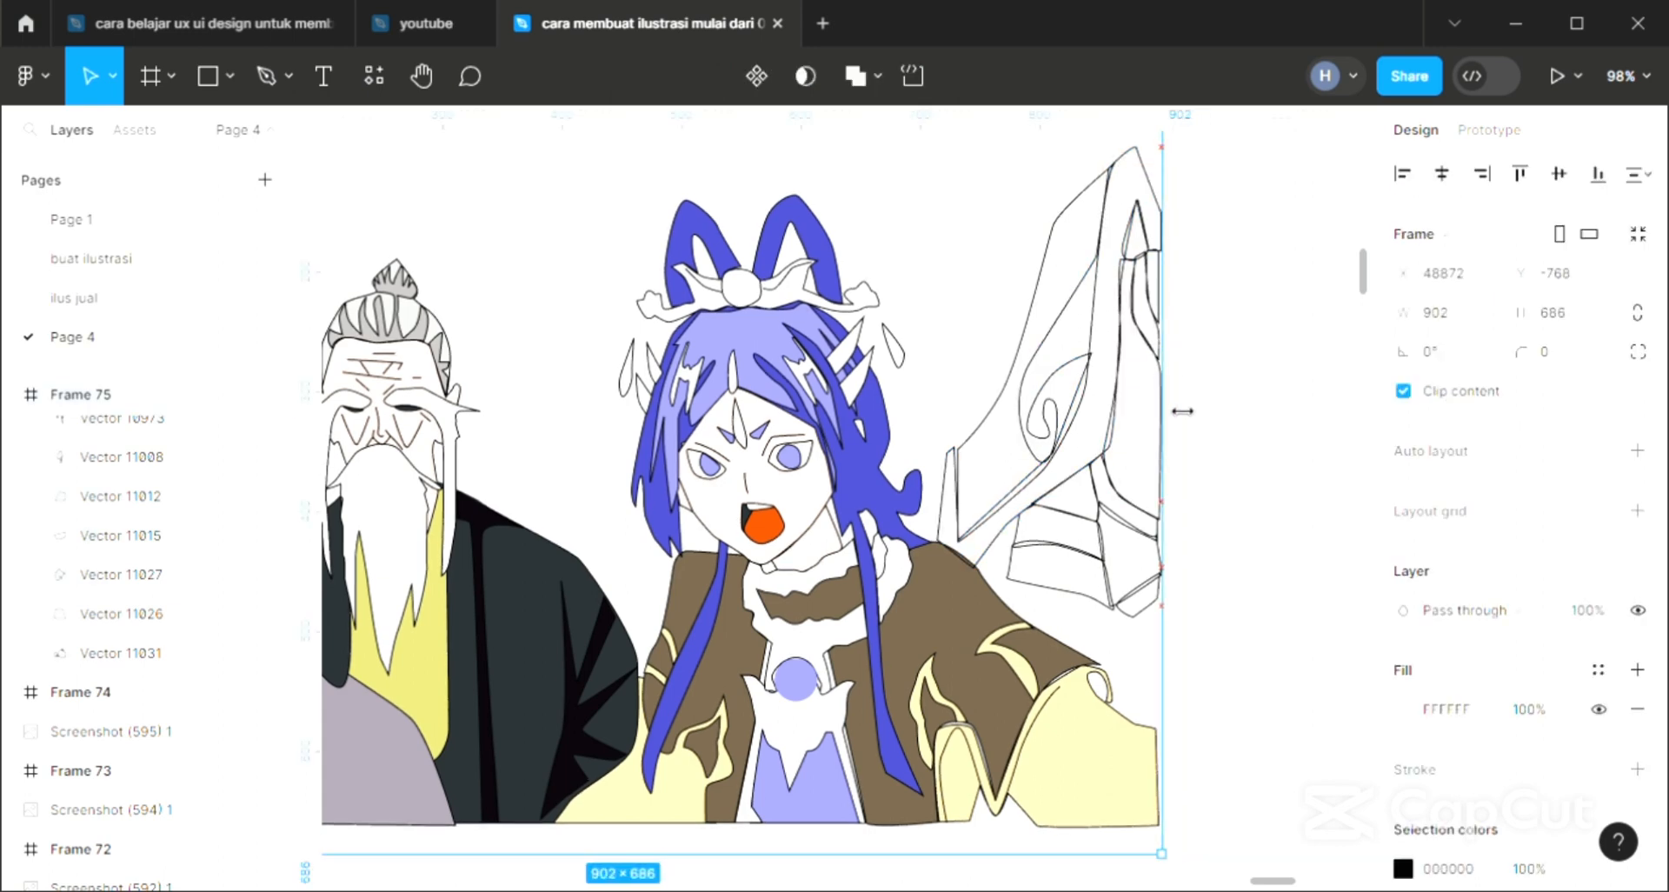
left_click_drag(994, 876, 990, 841)
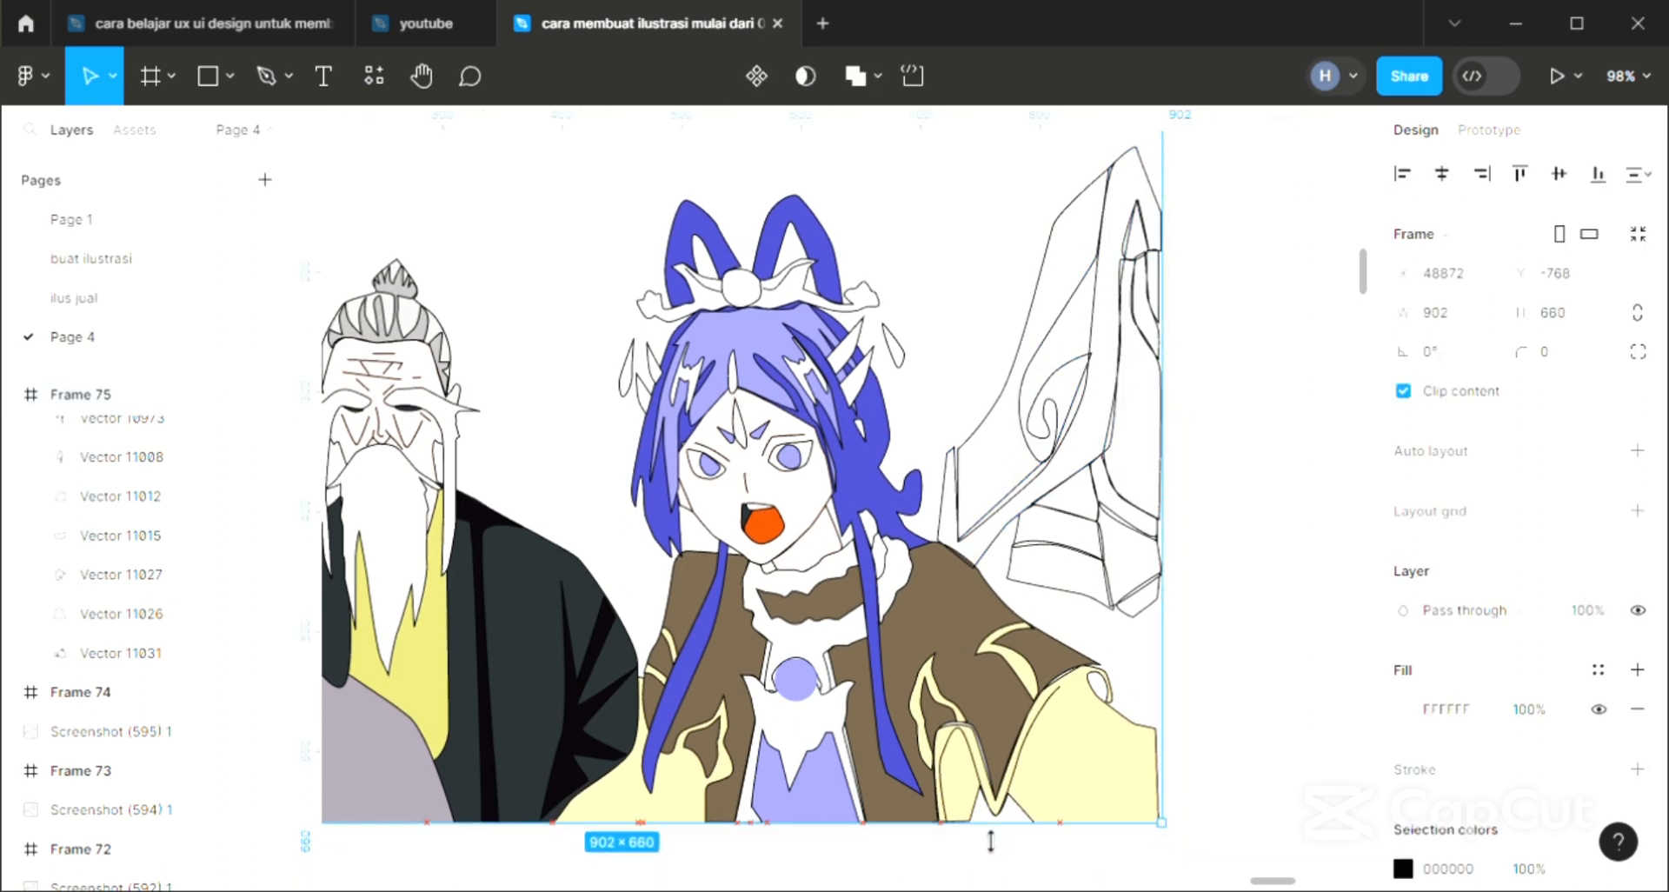
left_click(1215, 583)
Fill the blade panel beside the woman with grey-violet A098A5 sampled from the opposite blade, and its surrounding trim with yellow D3CE71.
scroll(1070, 650, "left", 2)
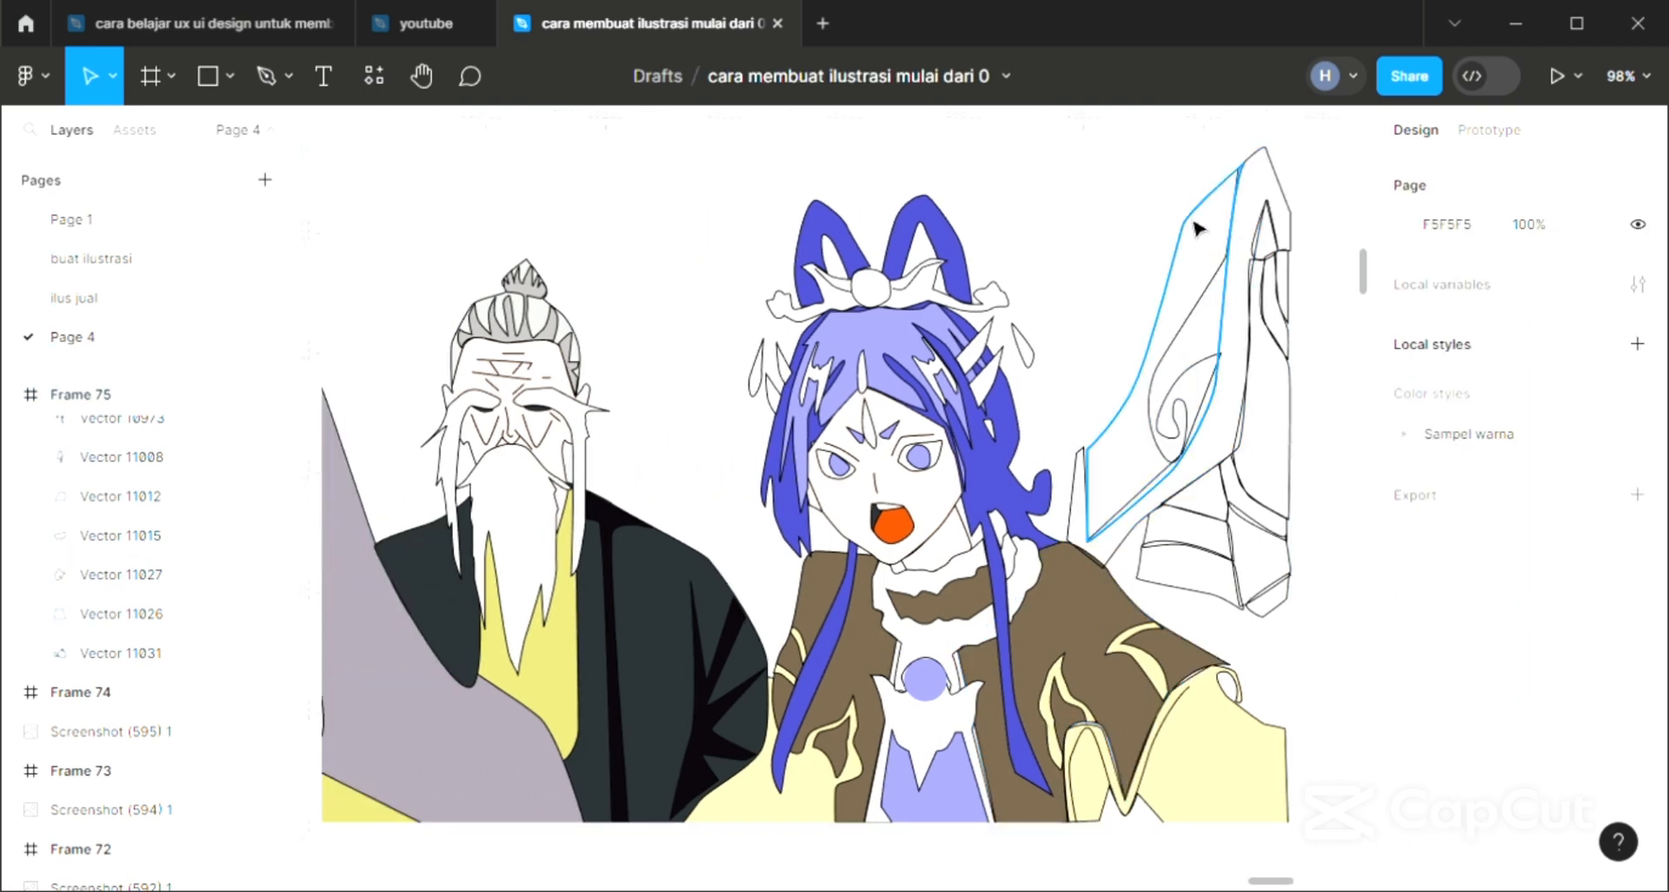
left_click(1196, 227)
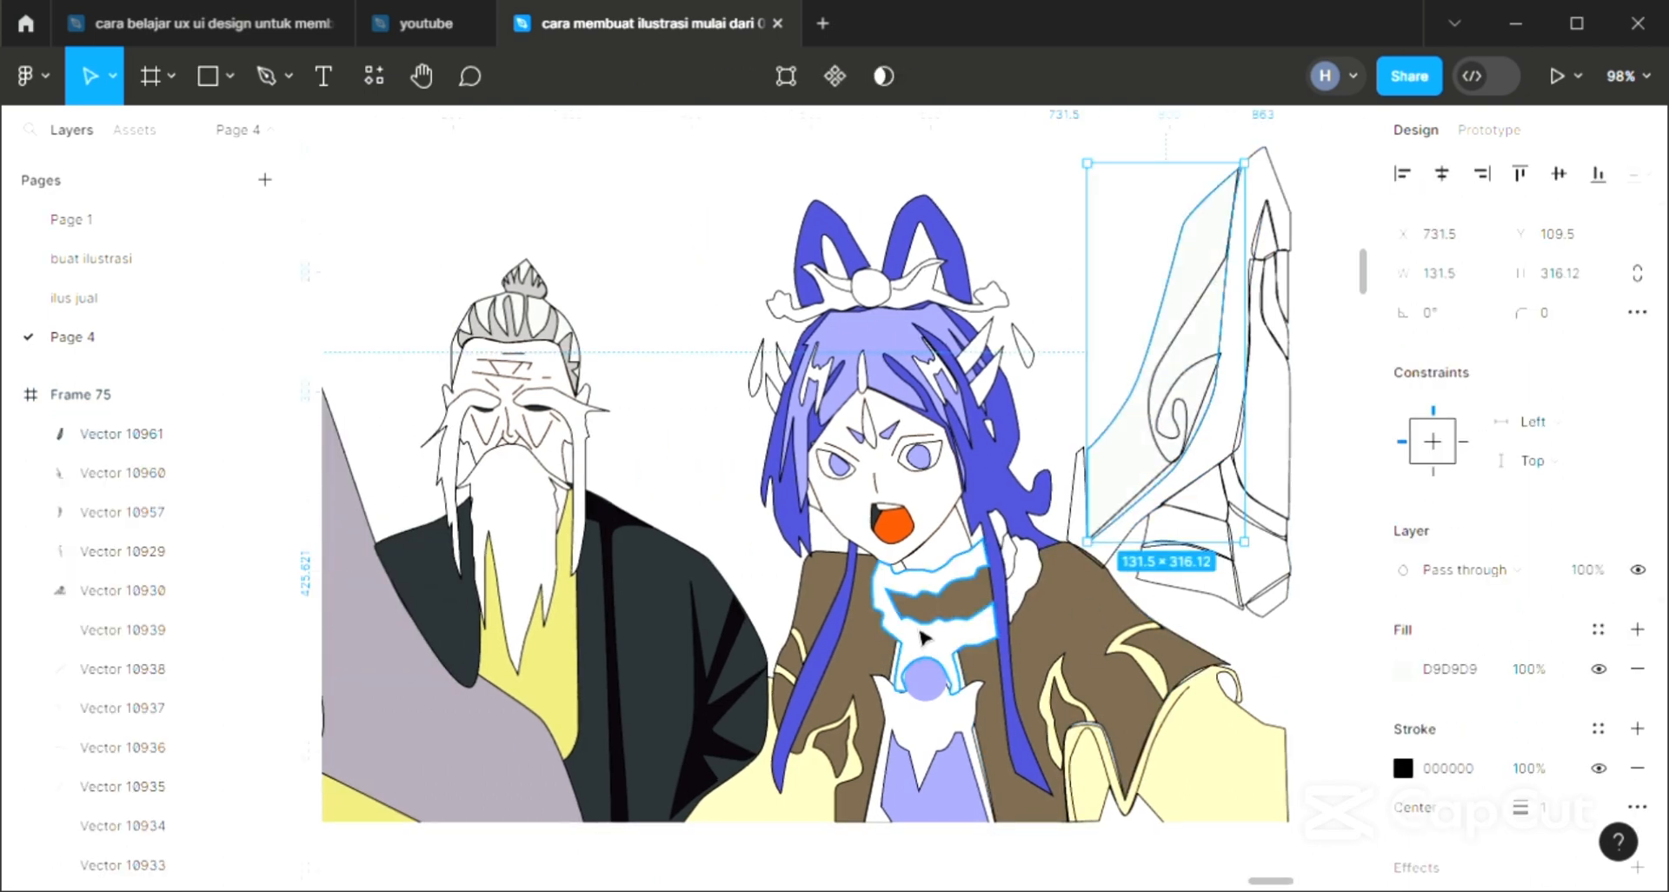
key("i")
left_click(470, 741)
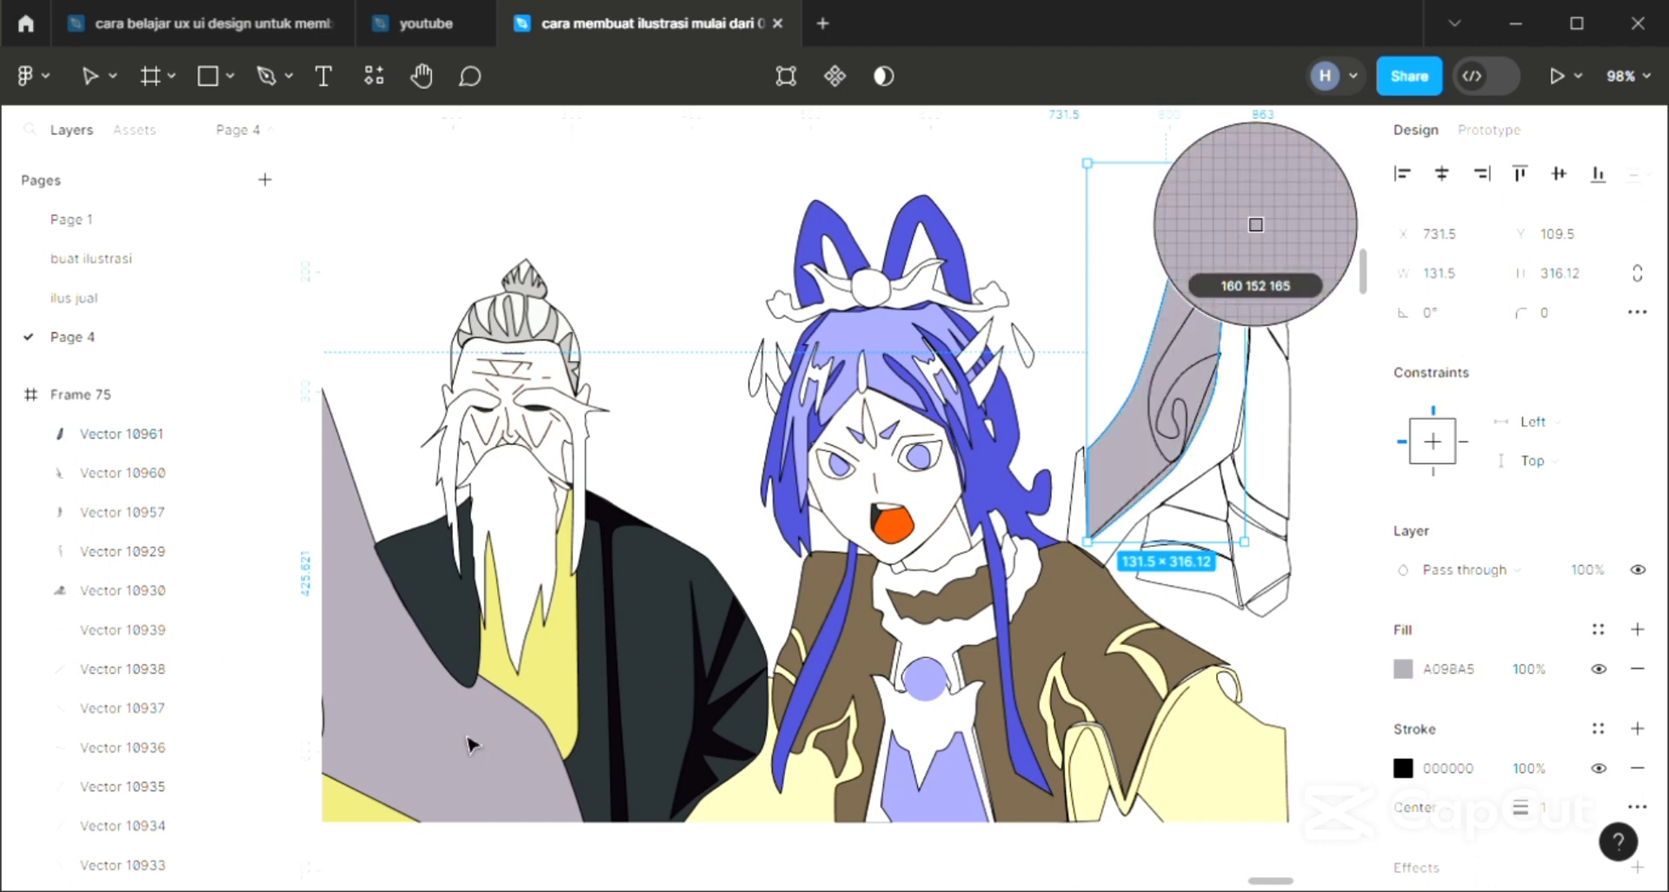
left_click(1204, 425)
left_click(1636, 628)
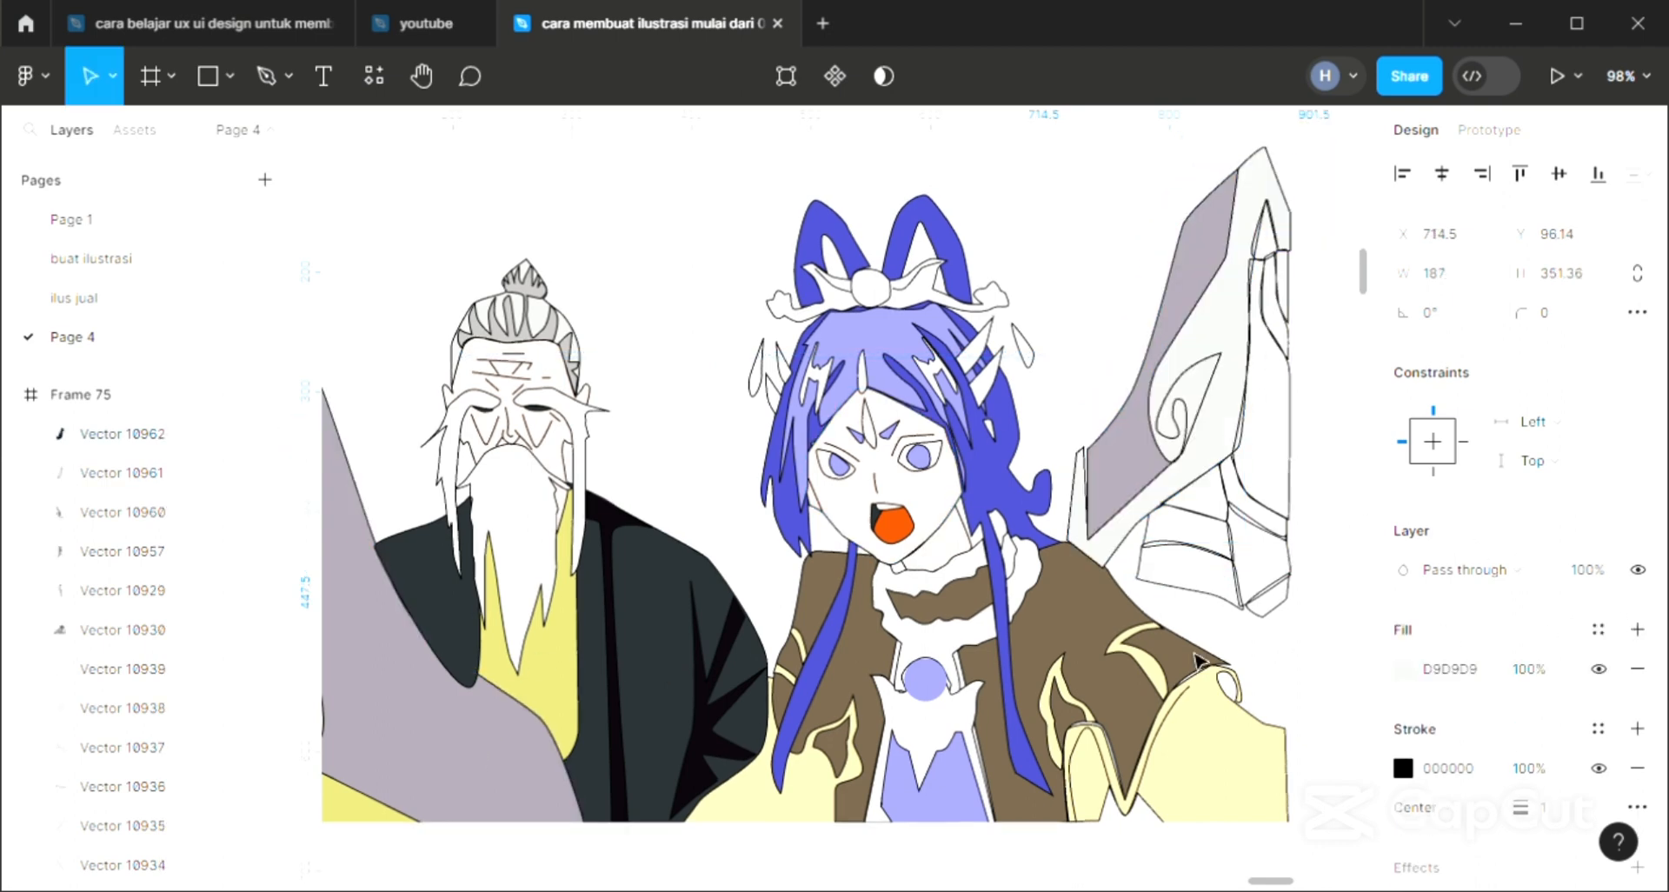
key("i")
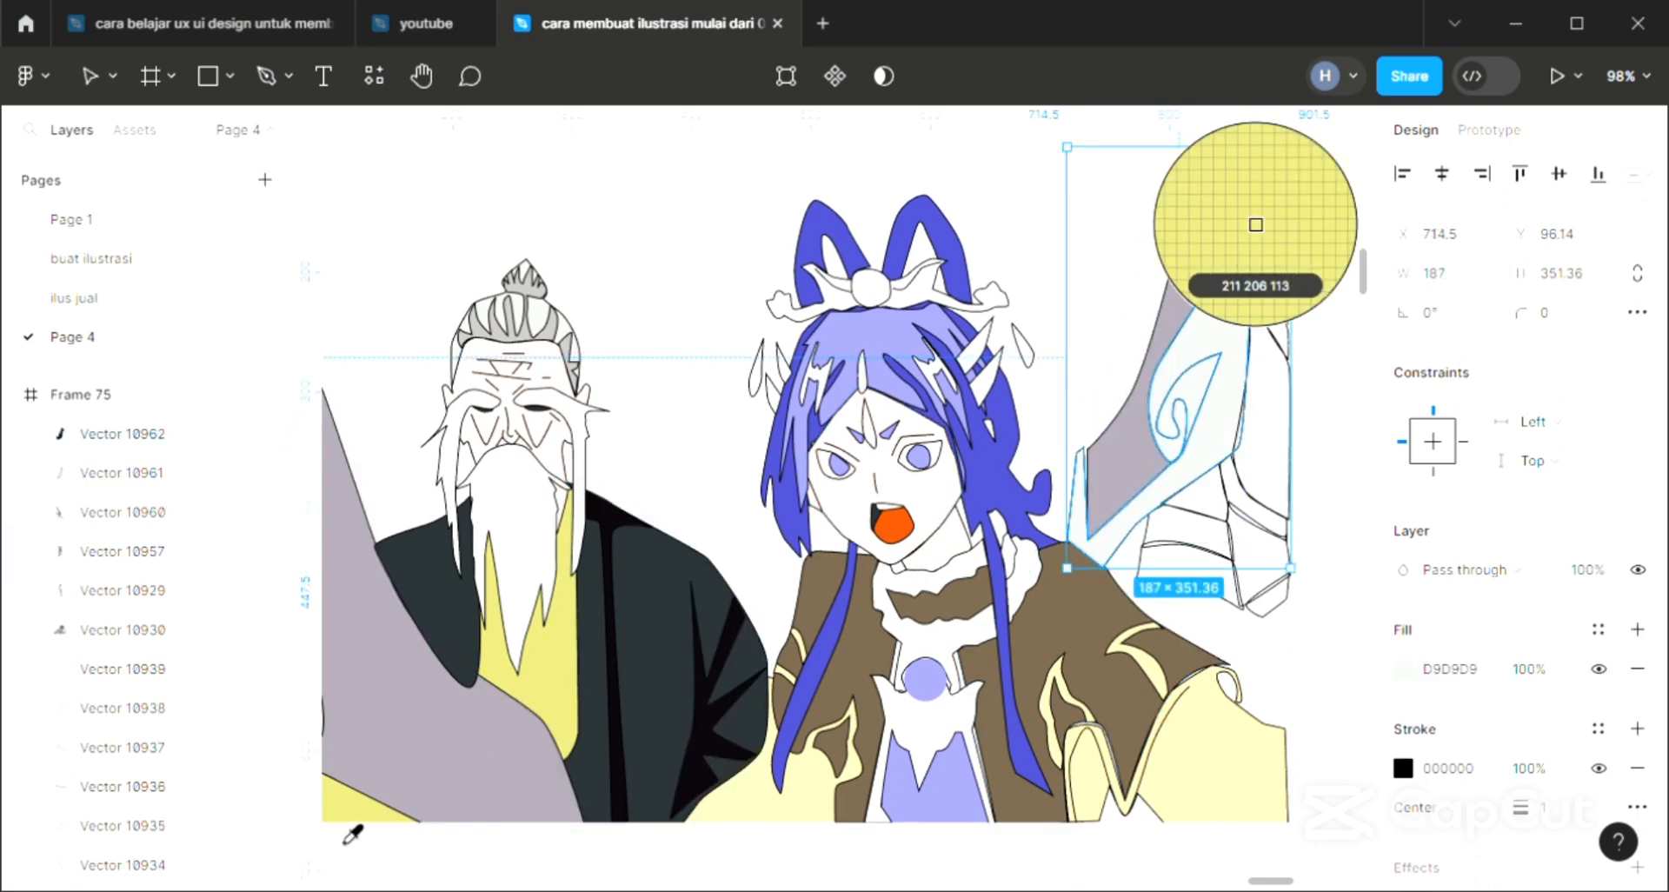
left_click(1237, 222)
Fill the lowest curved band under the blade with dark 272D31 sampled from the man's robe, and the band above it with A098A5.
left_click(1150, 569)
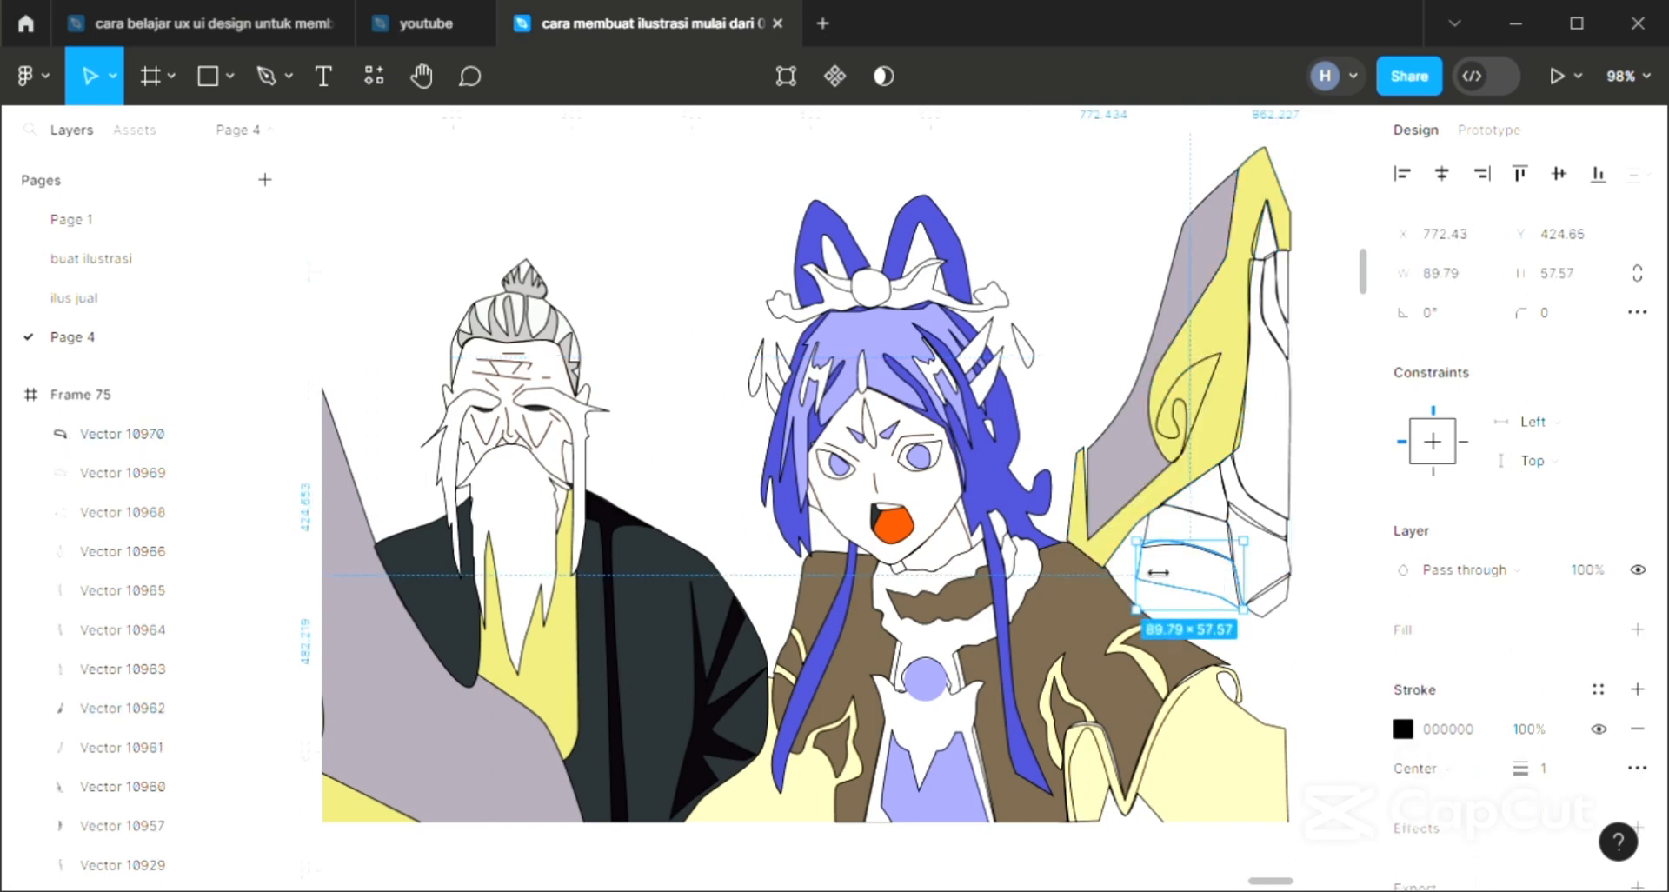
left_click(1637, 631)
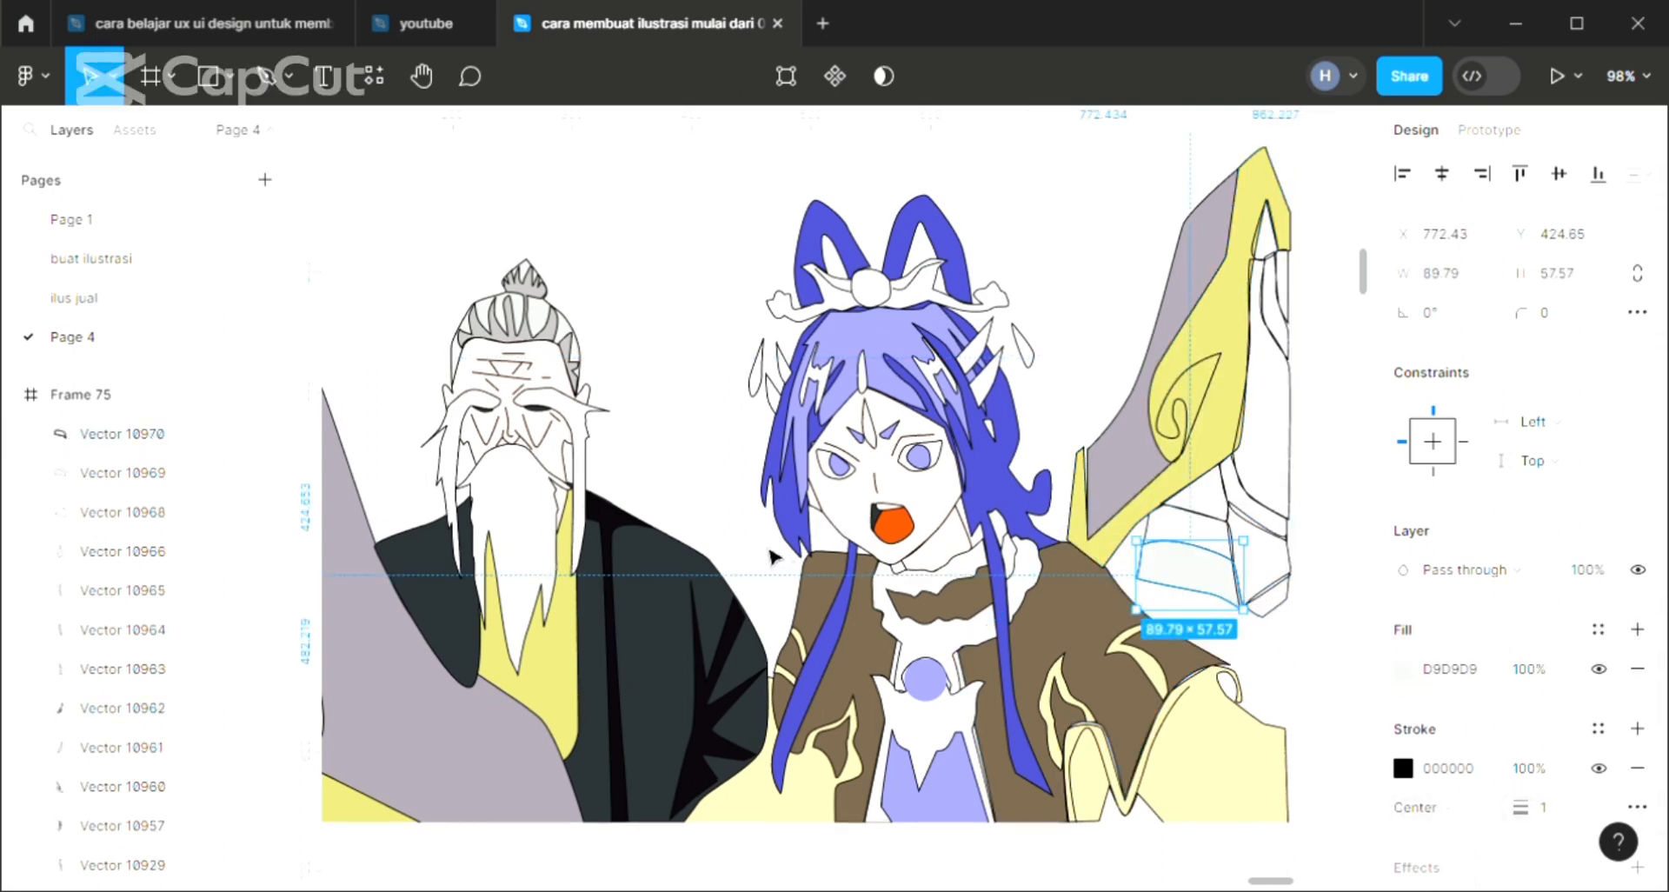
key("i")
left_click(695, 658)
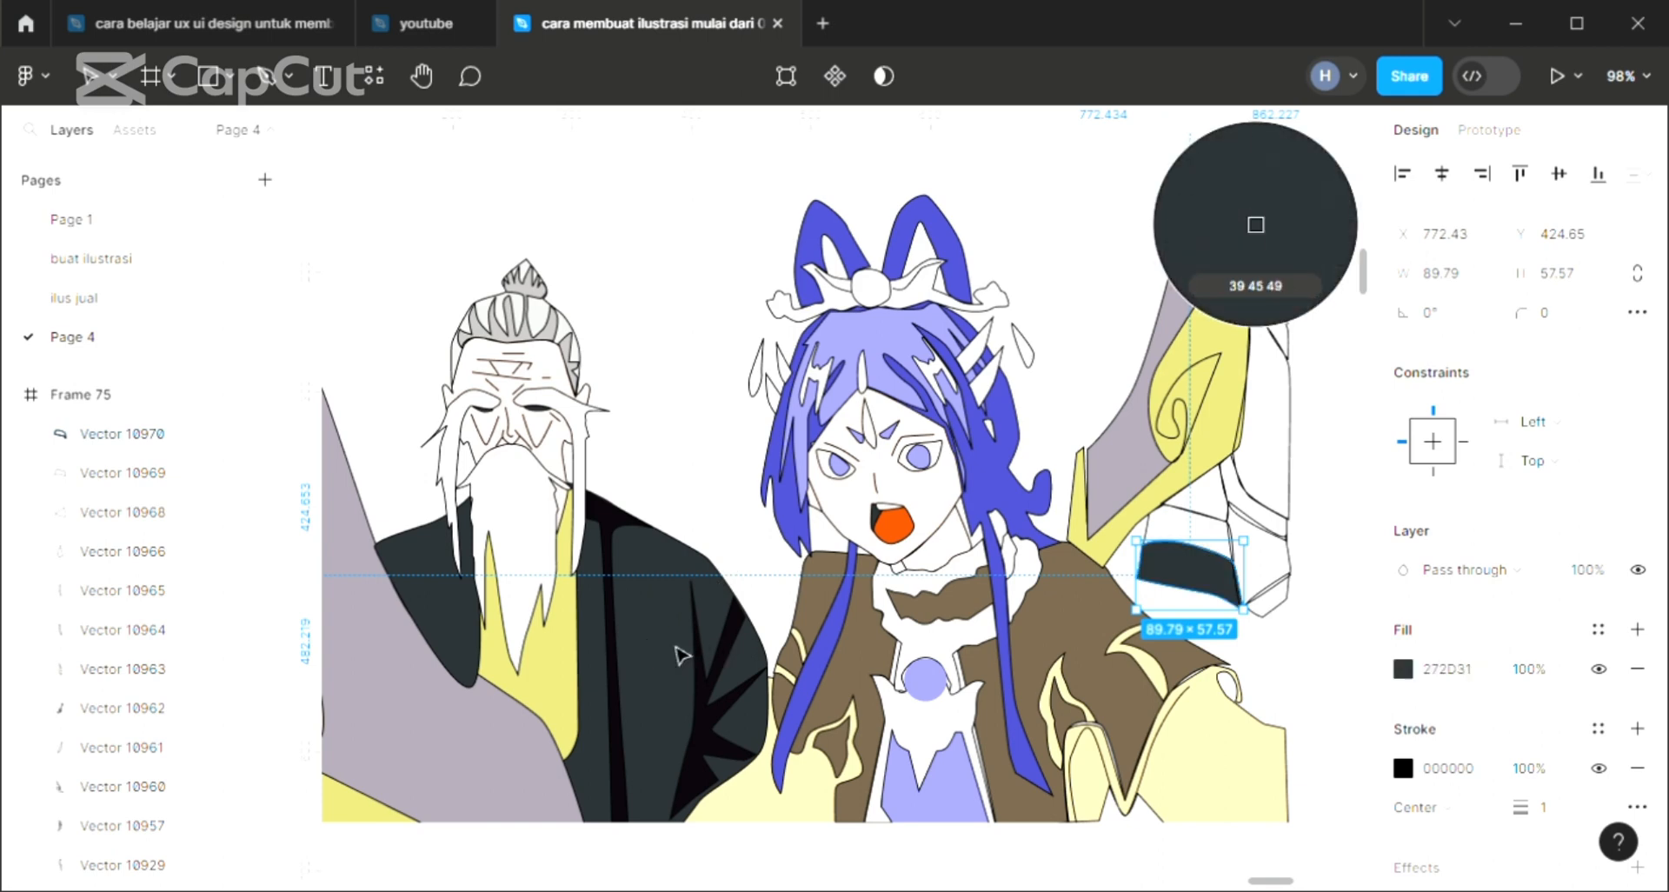
left_click(1229, 533)
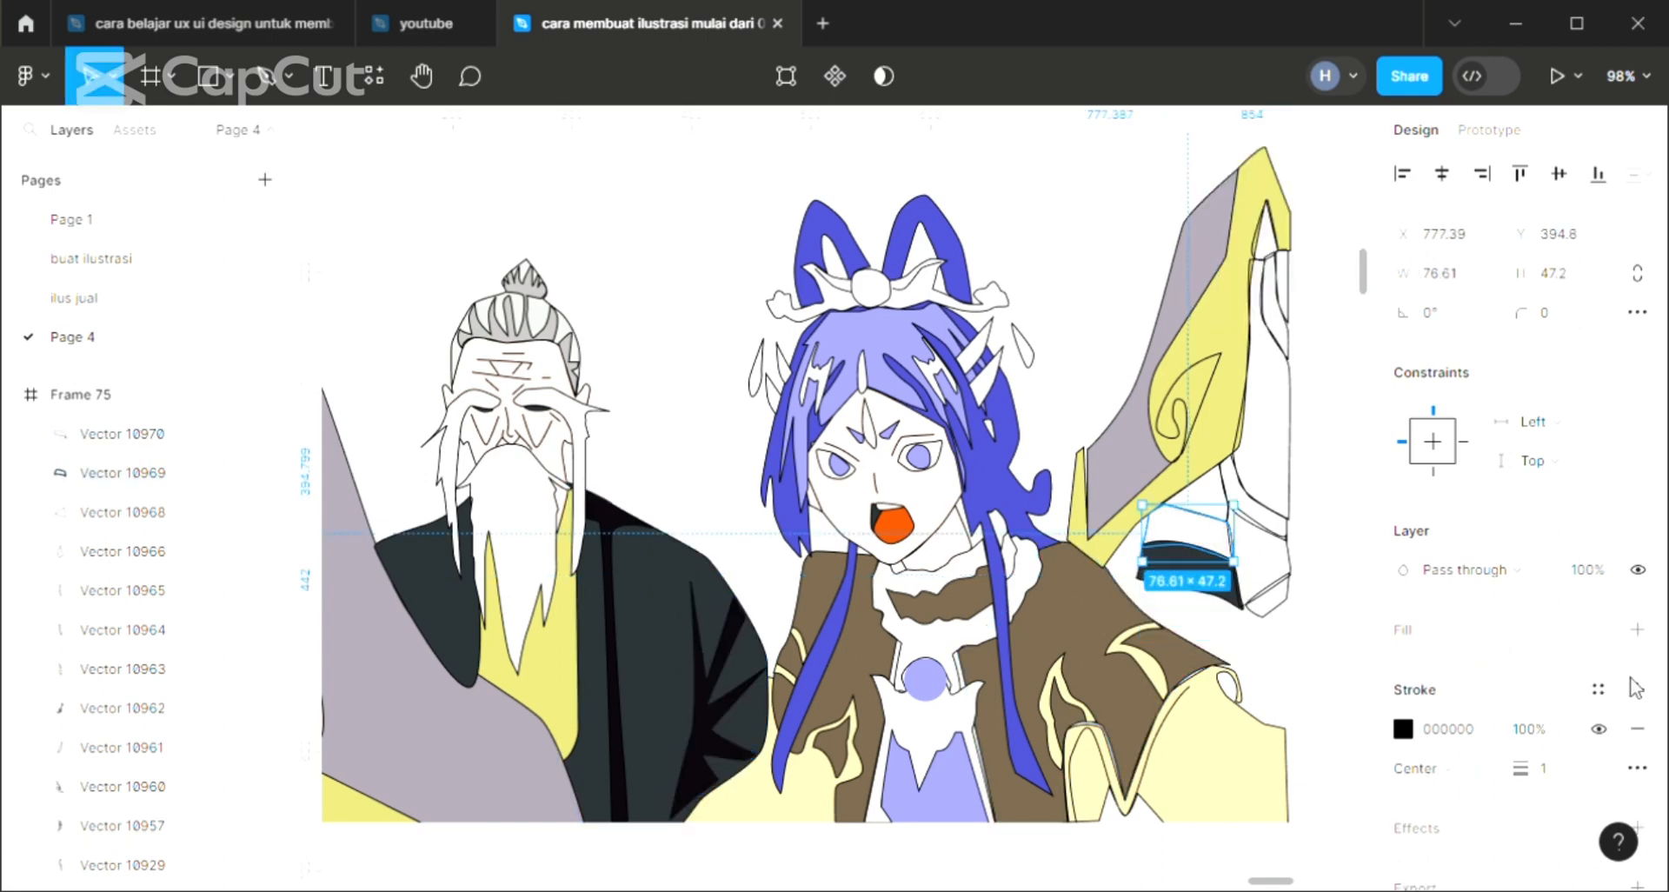
left_click(1637, 629)
left_click(1143, 494)
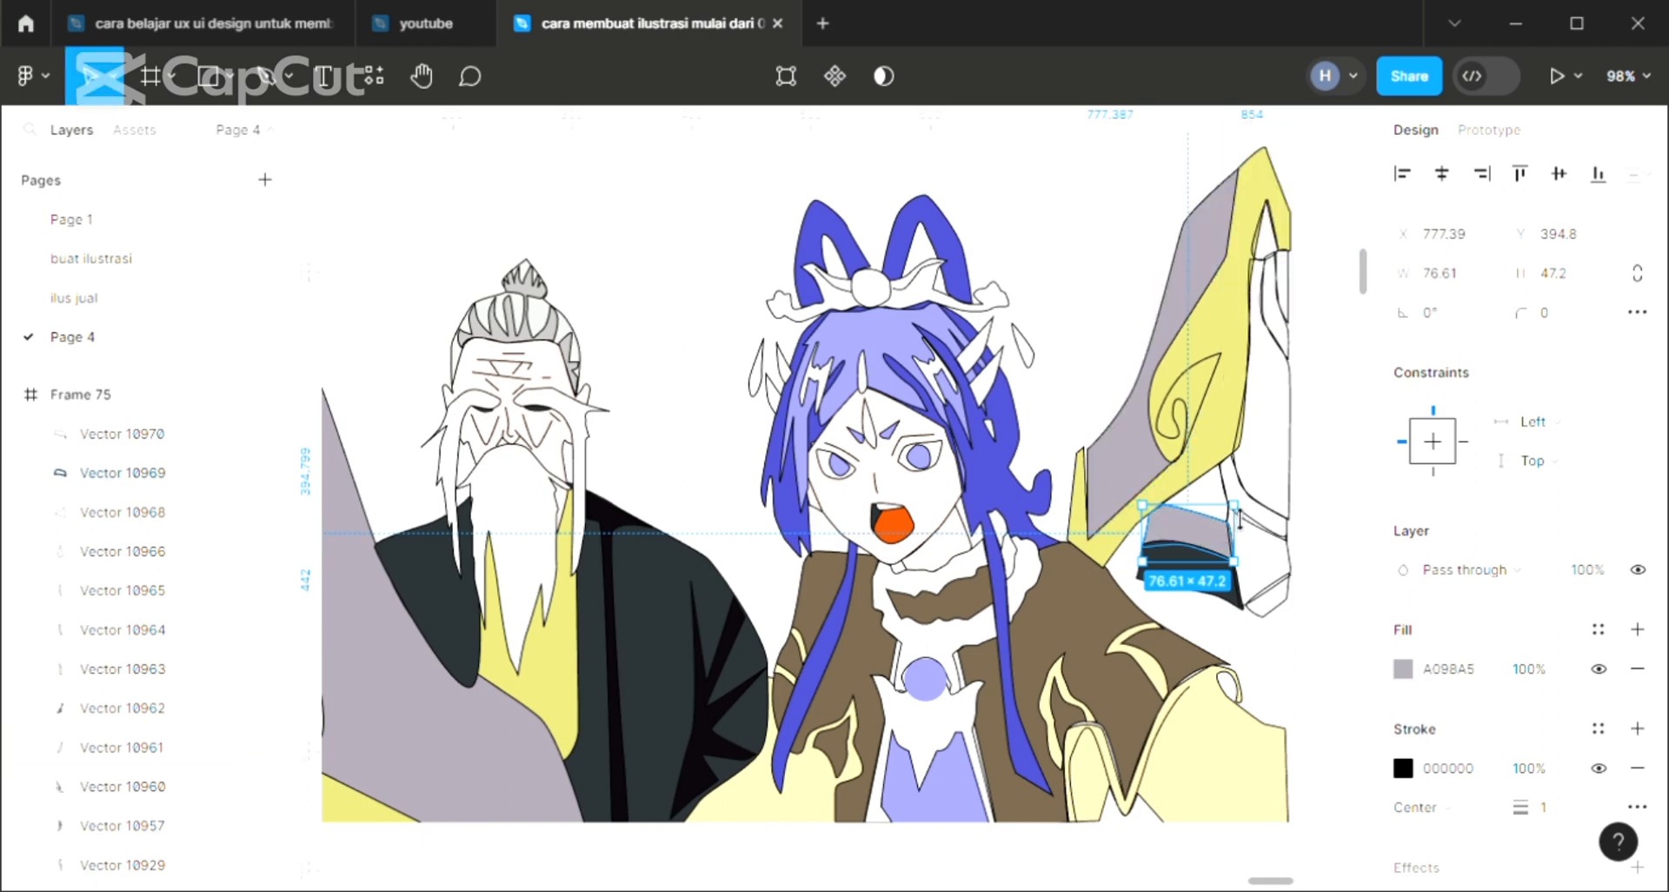
Colour the small triangular piece above the bands grey 808080 and the panel beside them brown 6F5F48 sampled from the woman's robe.
left_click(1216, 491)
left_click(1635, 629)
key("i")
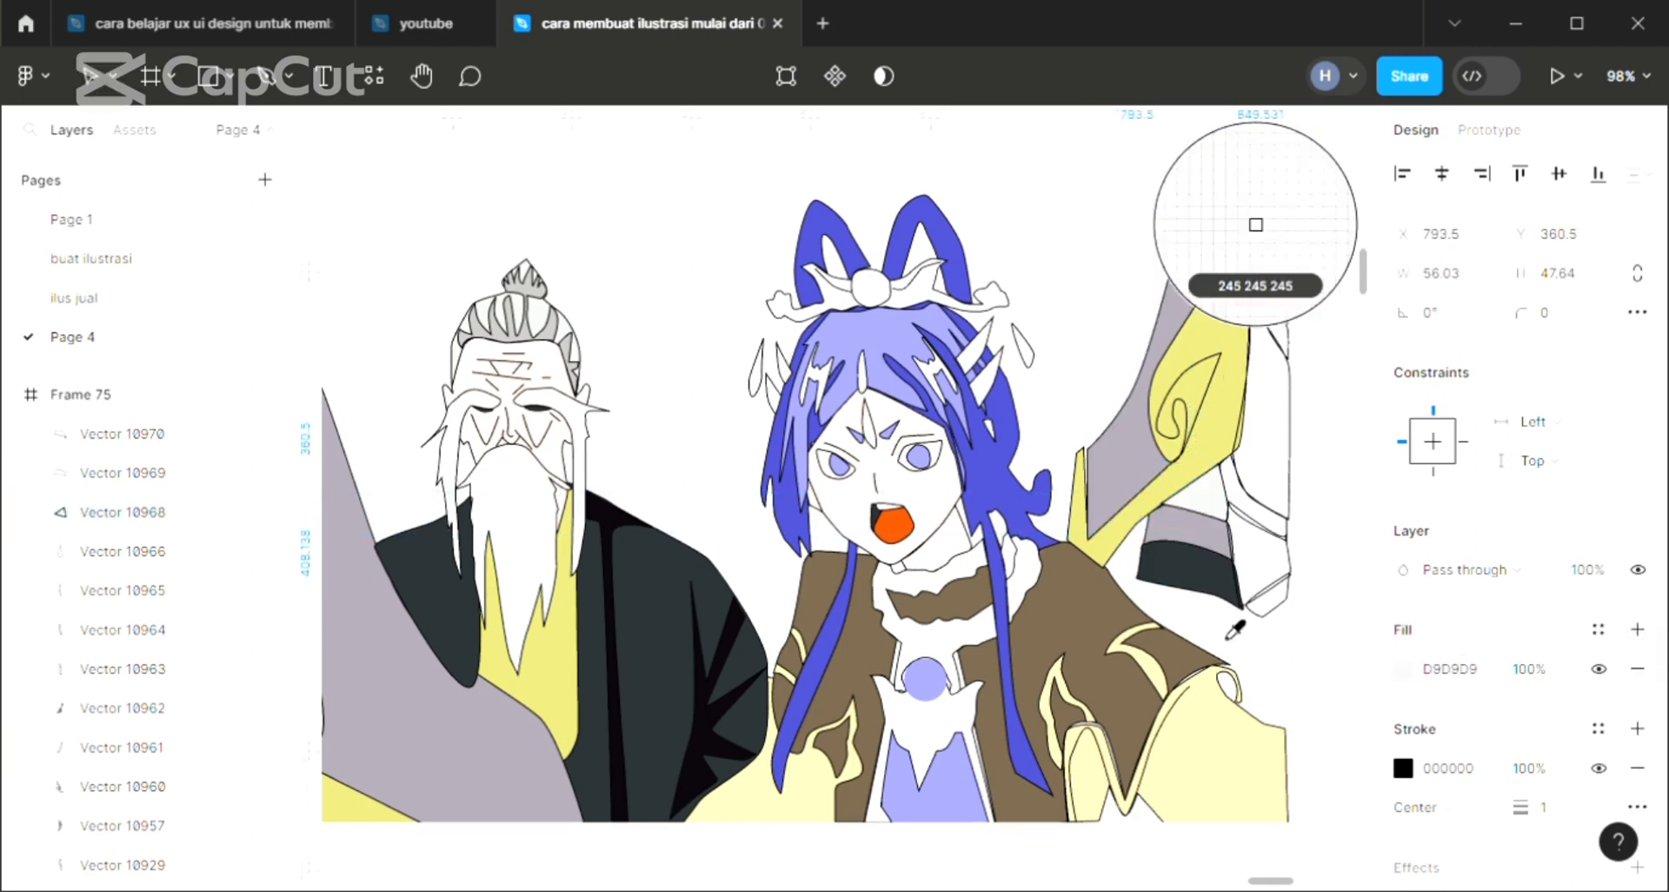
left_click(1291, 575)
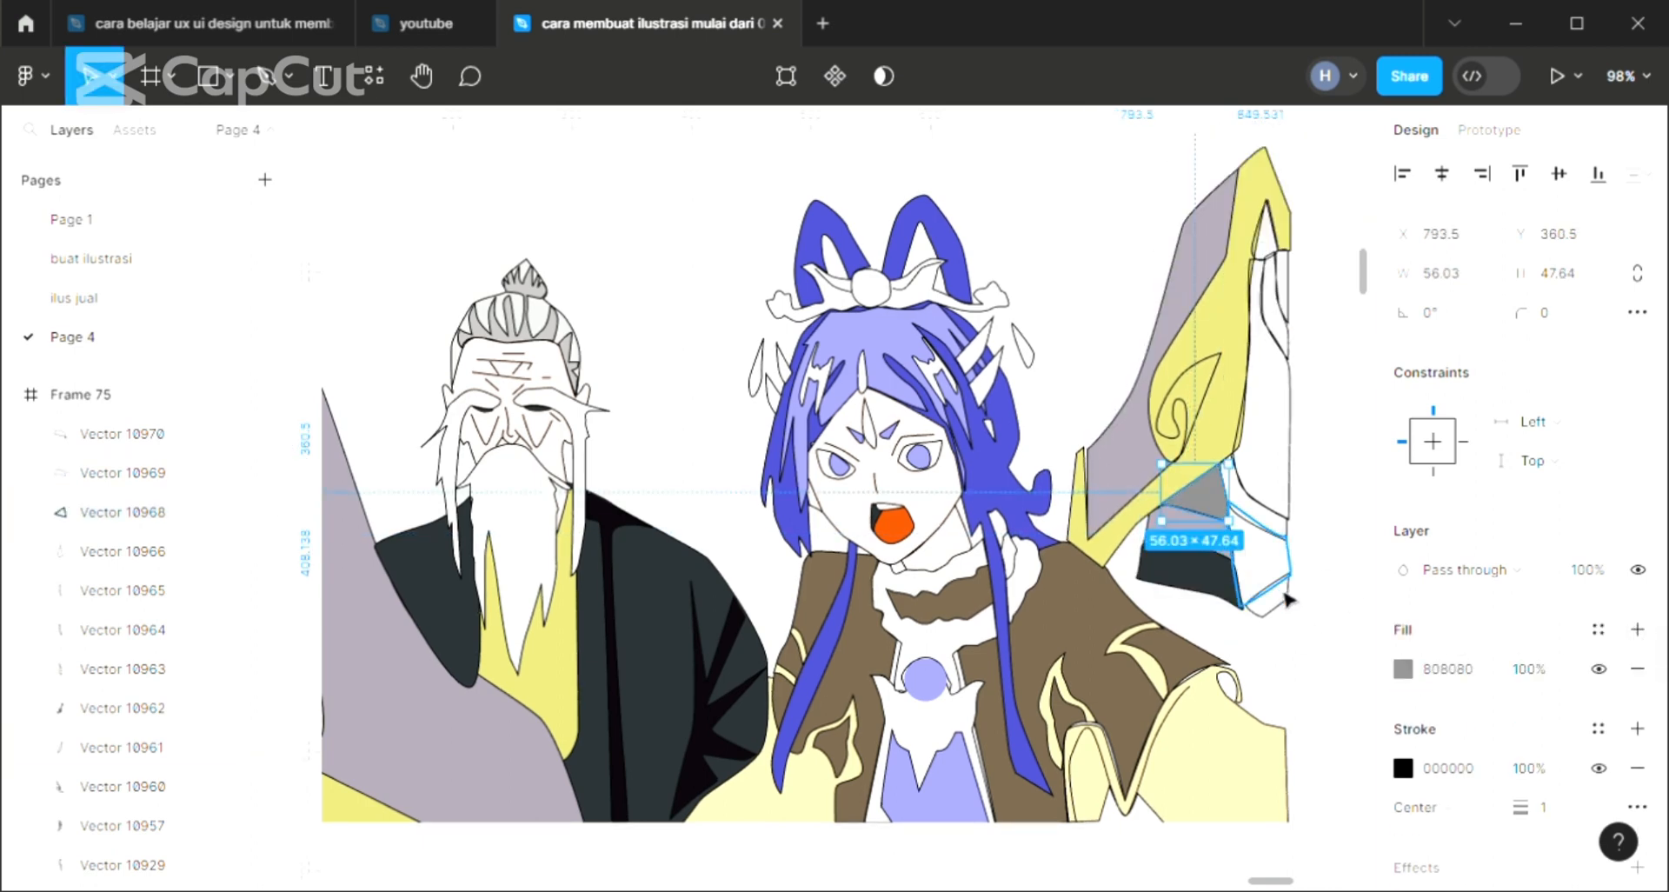
left_click(1286, 597)
left_click(1639, 629)
key("i")
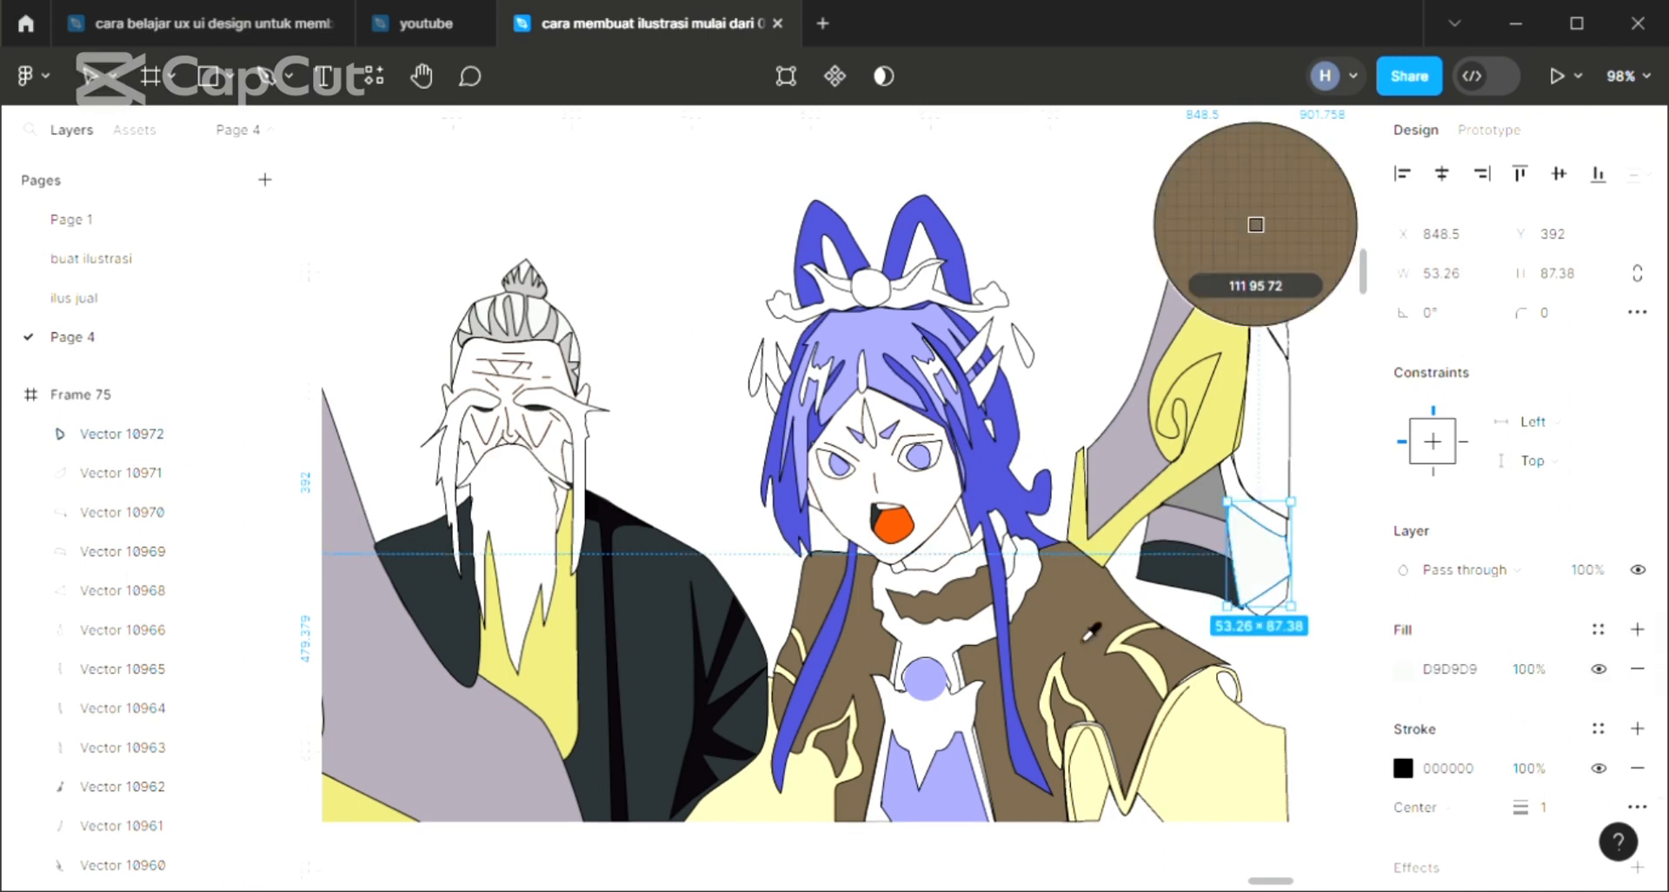
left_click(1088, 625)
Add a fill to the small tip below the brown panel and colour it yellow D3CE71 sampled from the blade trim.
left_click(1287, 631)
left_click(1277, 610)
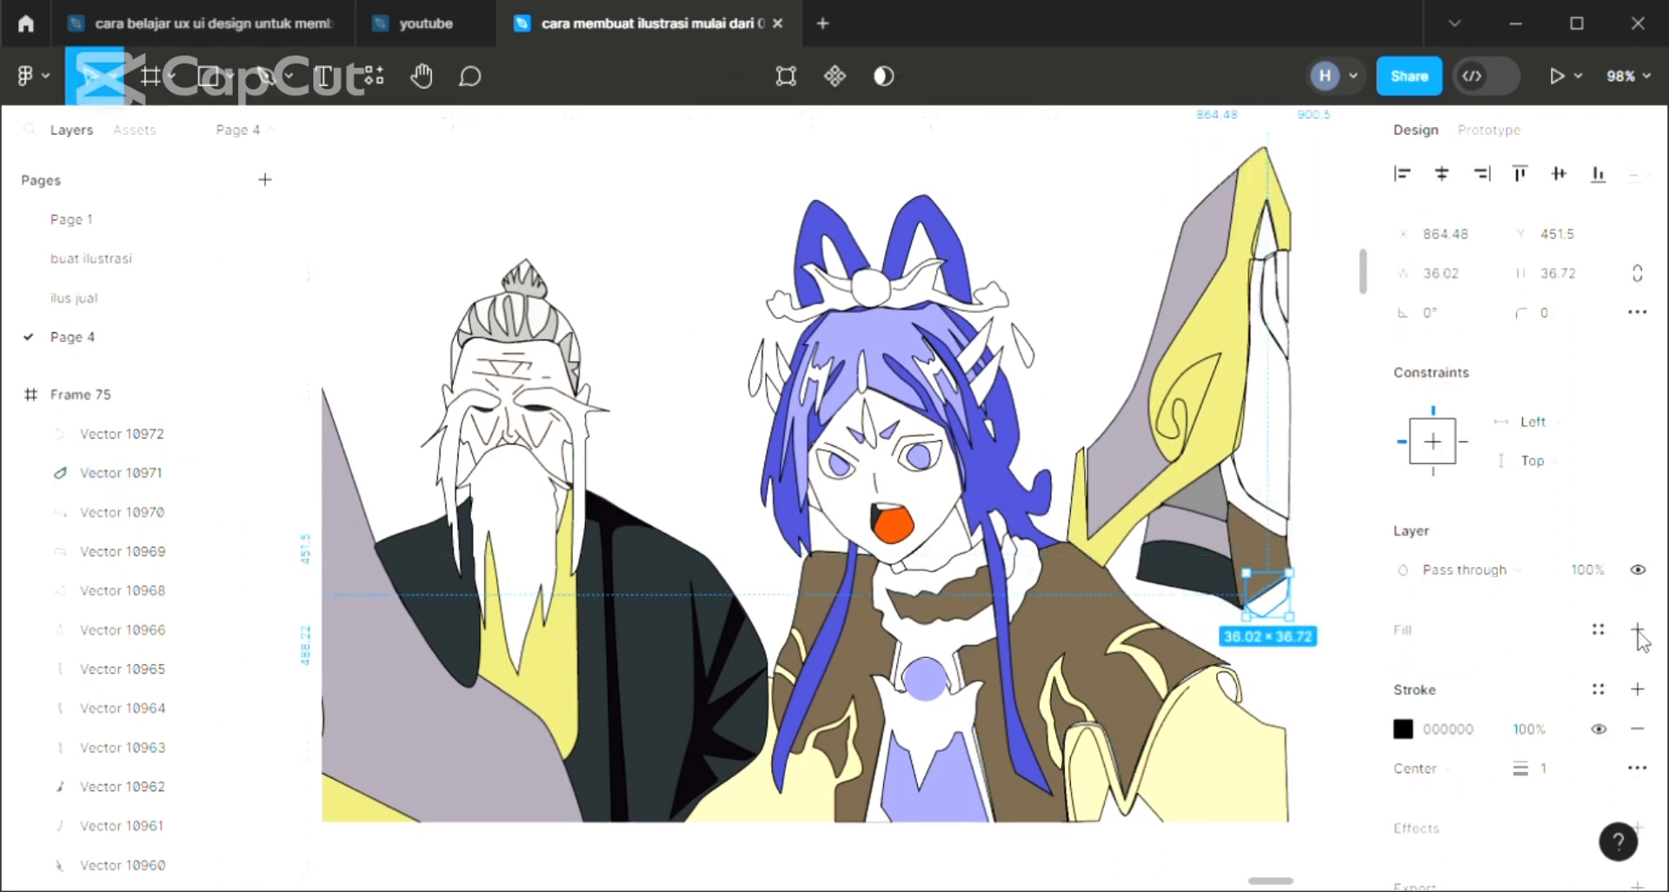
left_click(1637, 629)
key("i")
left_click(1255, 225)
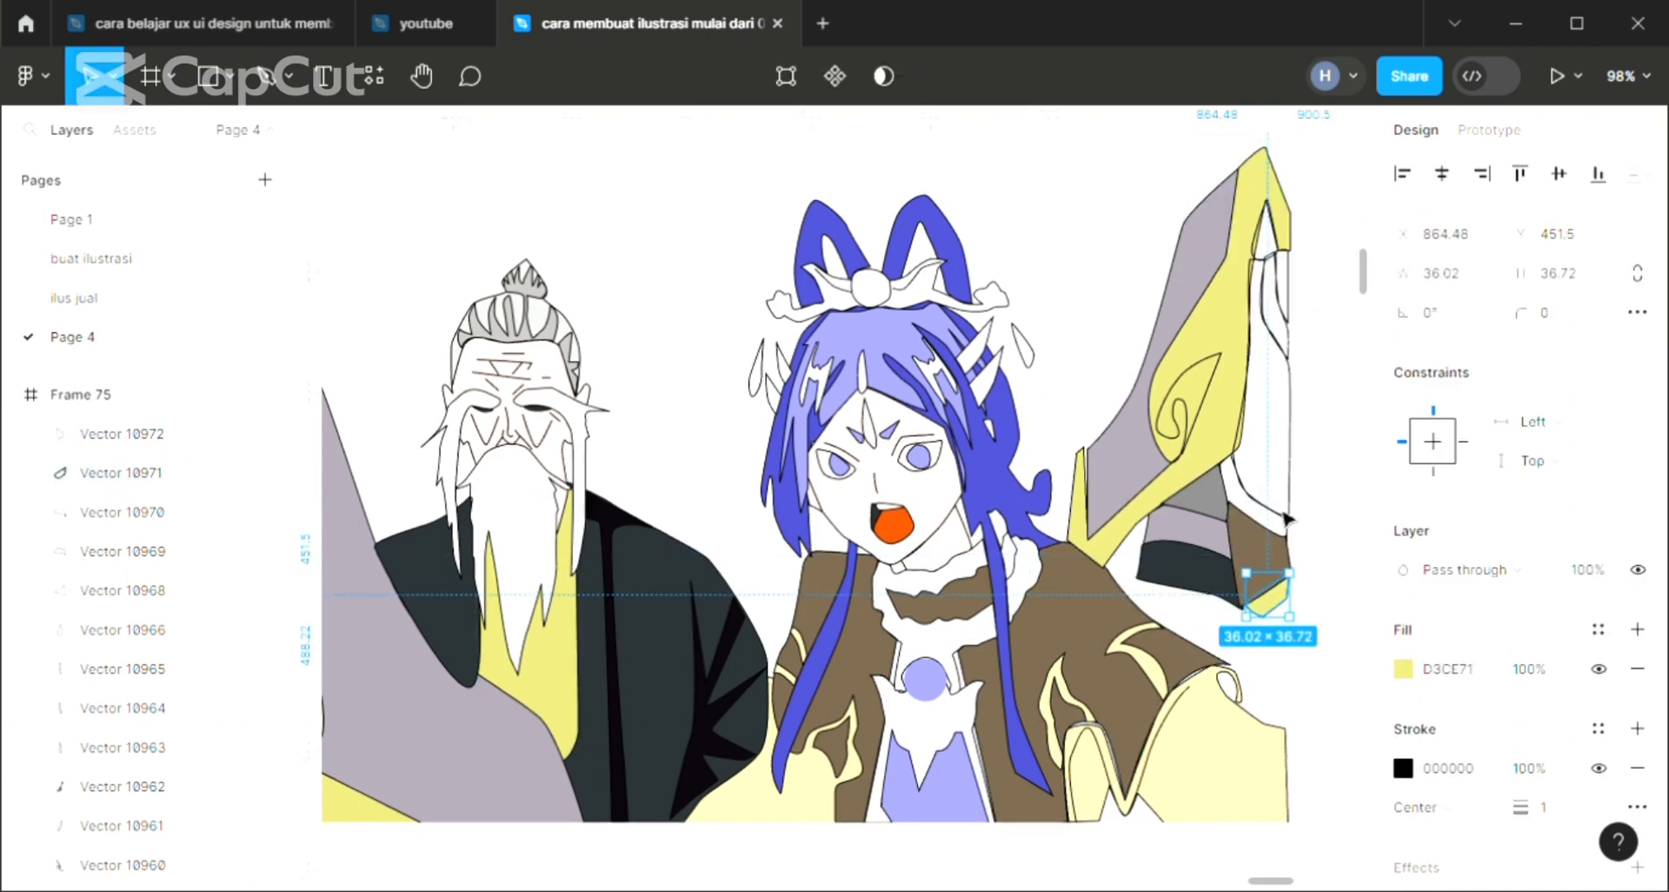
Fill the tall panel beside the blade trim with grey-violet A098A5, and the curved strip beneath it with yellow D3CE71.
left_click(1292, 527)
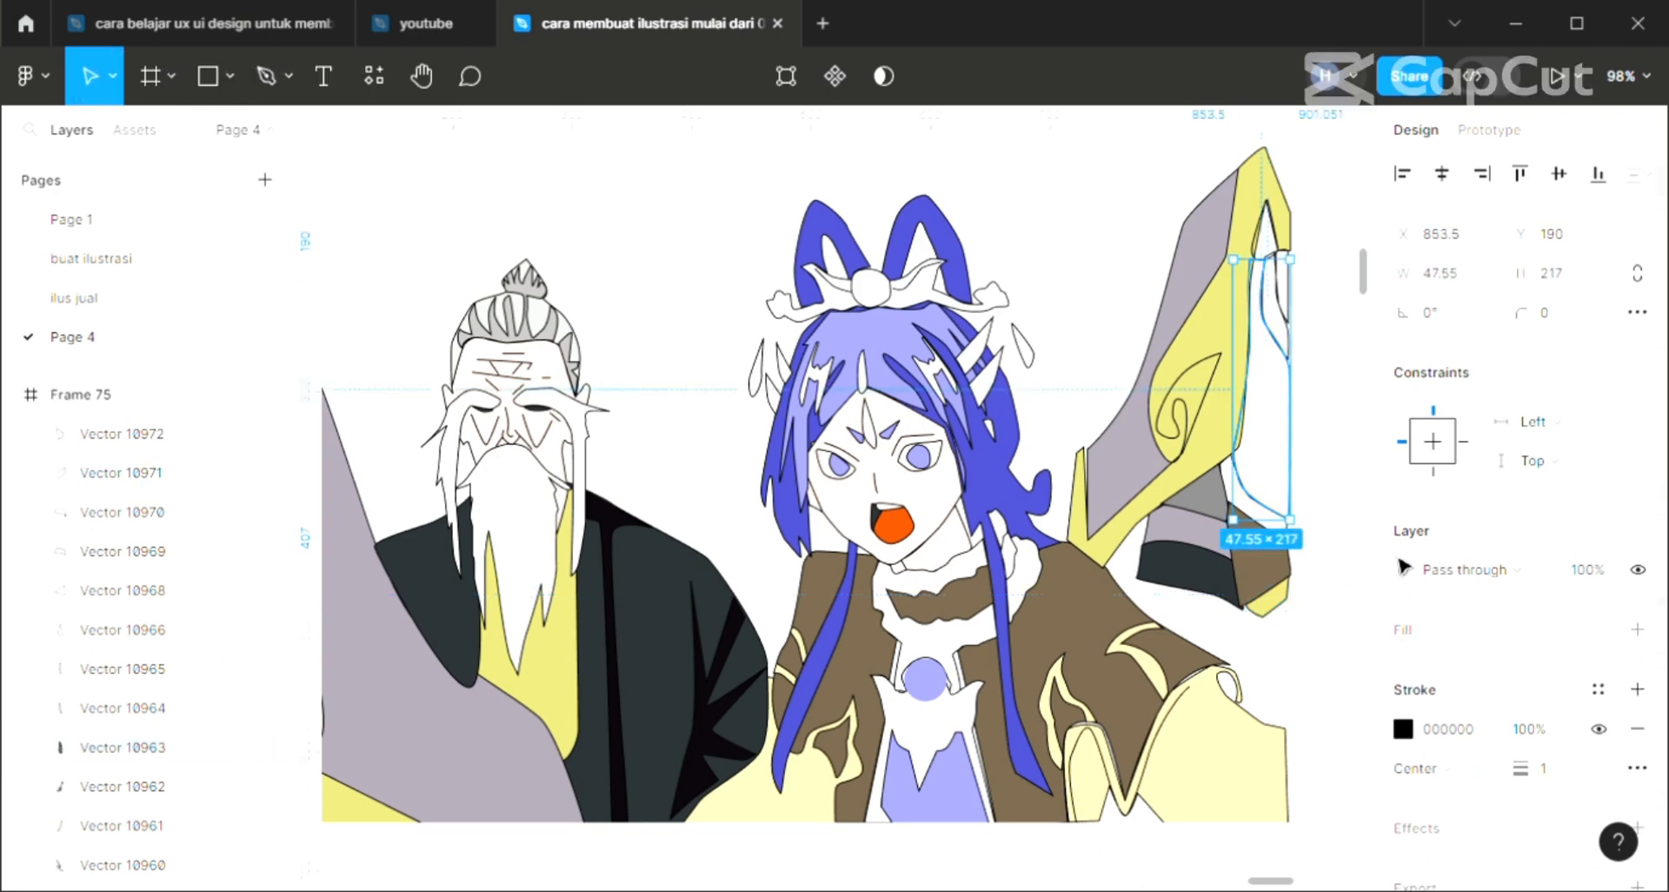
left_click(1639, 629)
key("i")
left_click(1145, 445)
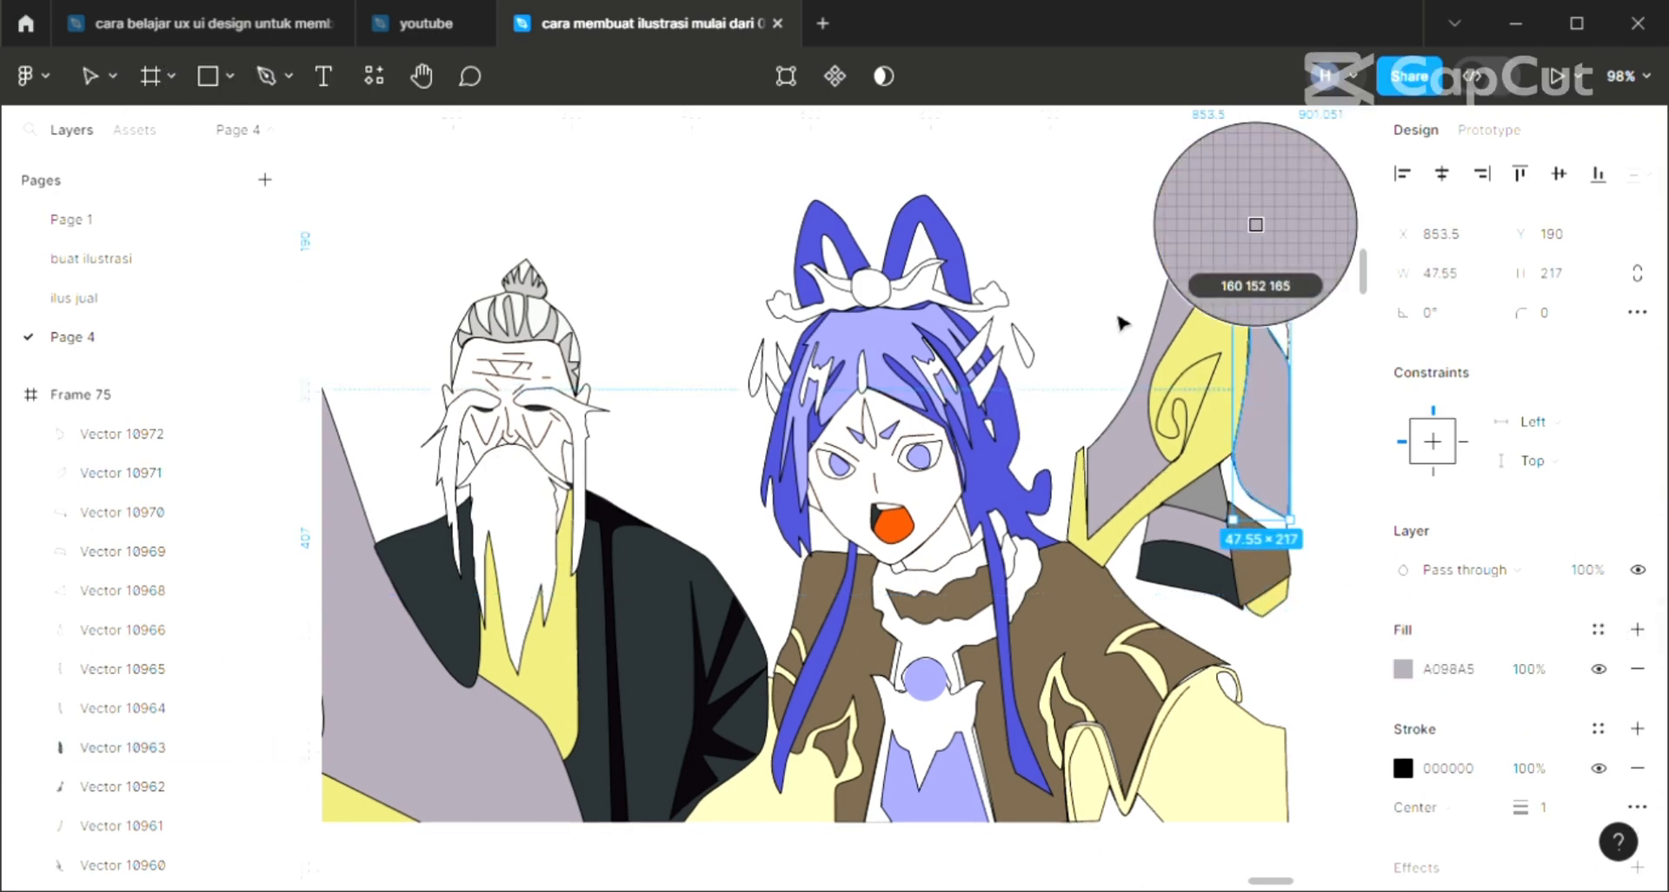
left_click(1297, 457)
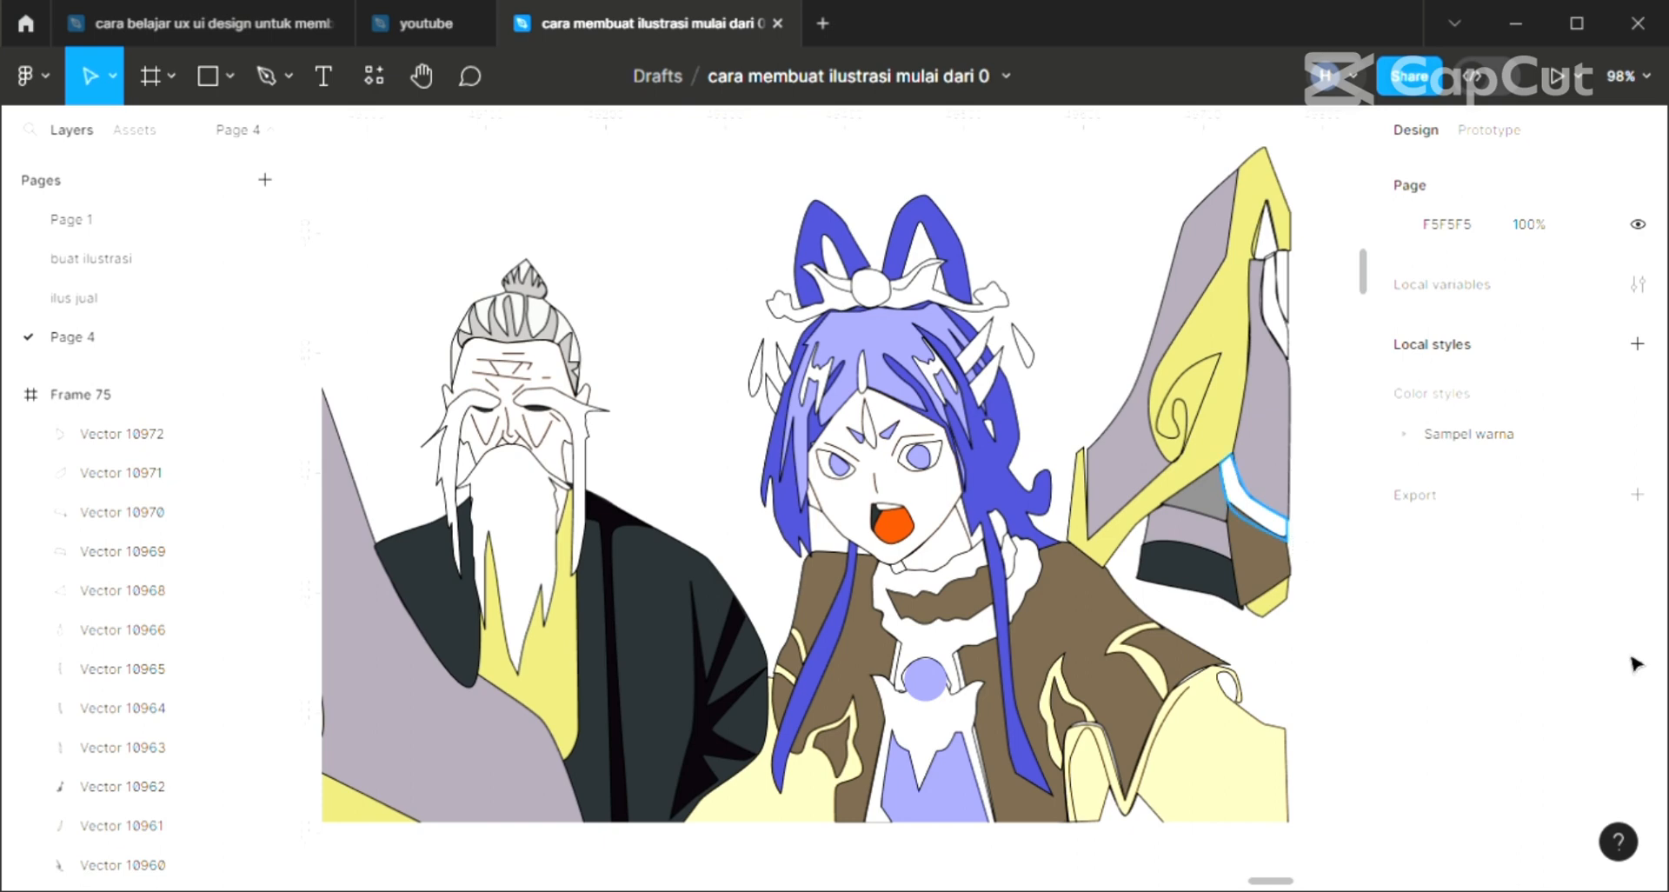
left_click(1638, 629)
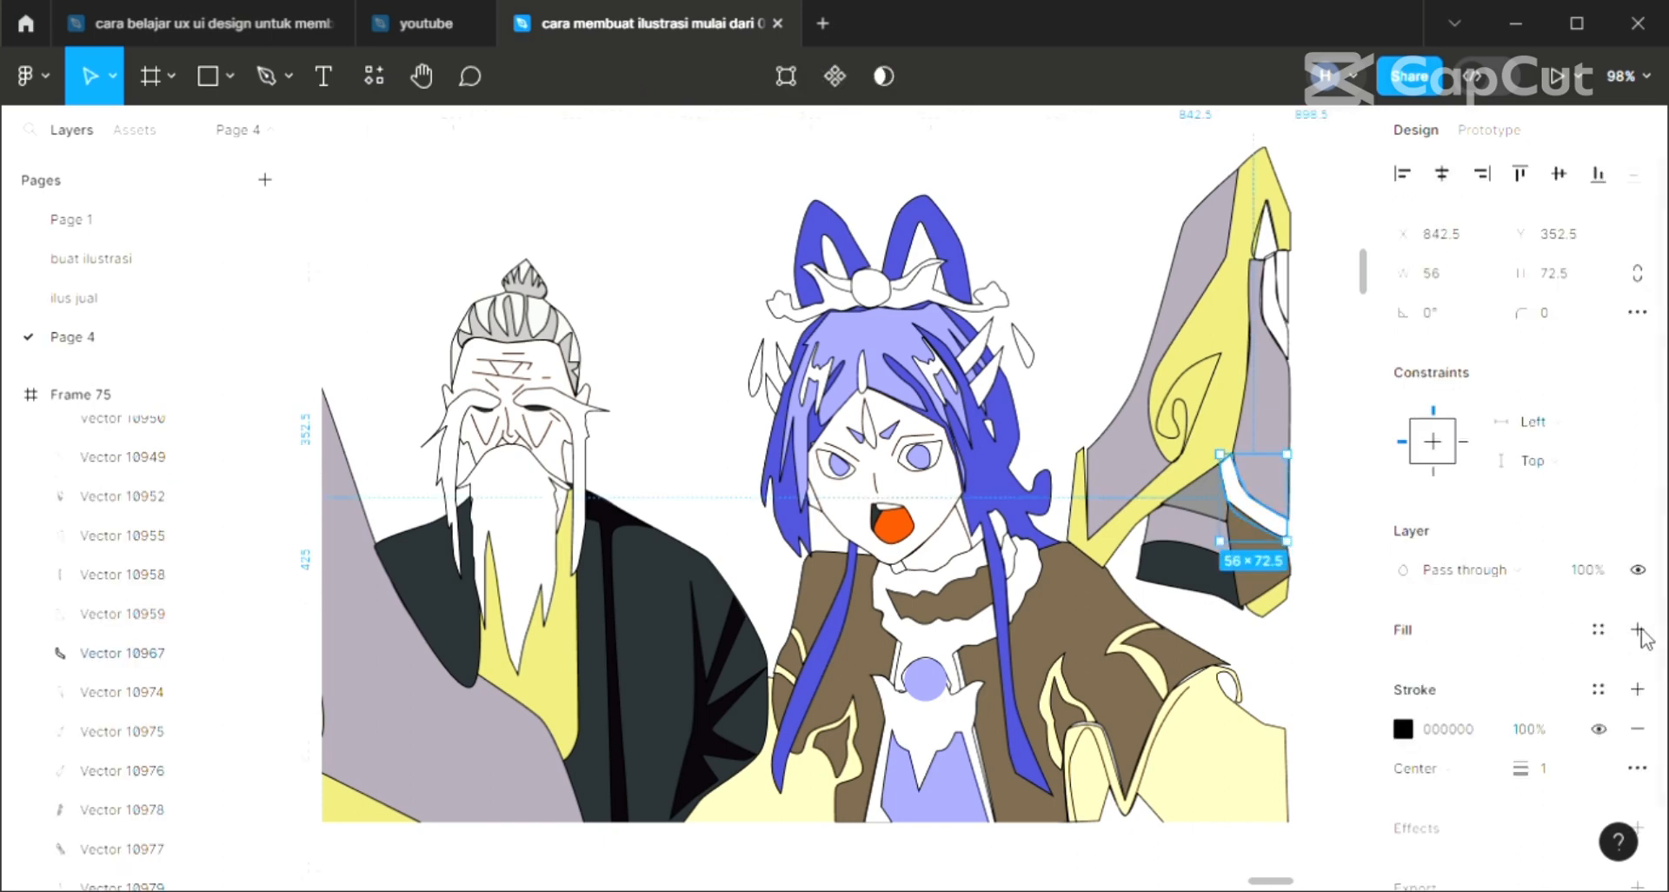
key("i")
left_click(1255, 217)
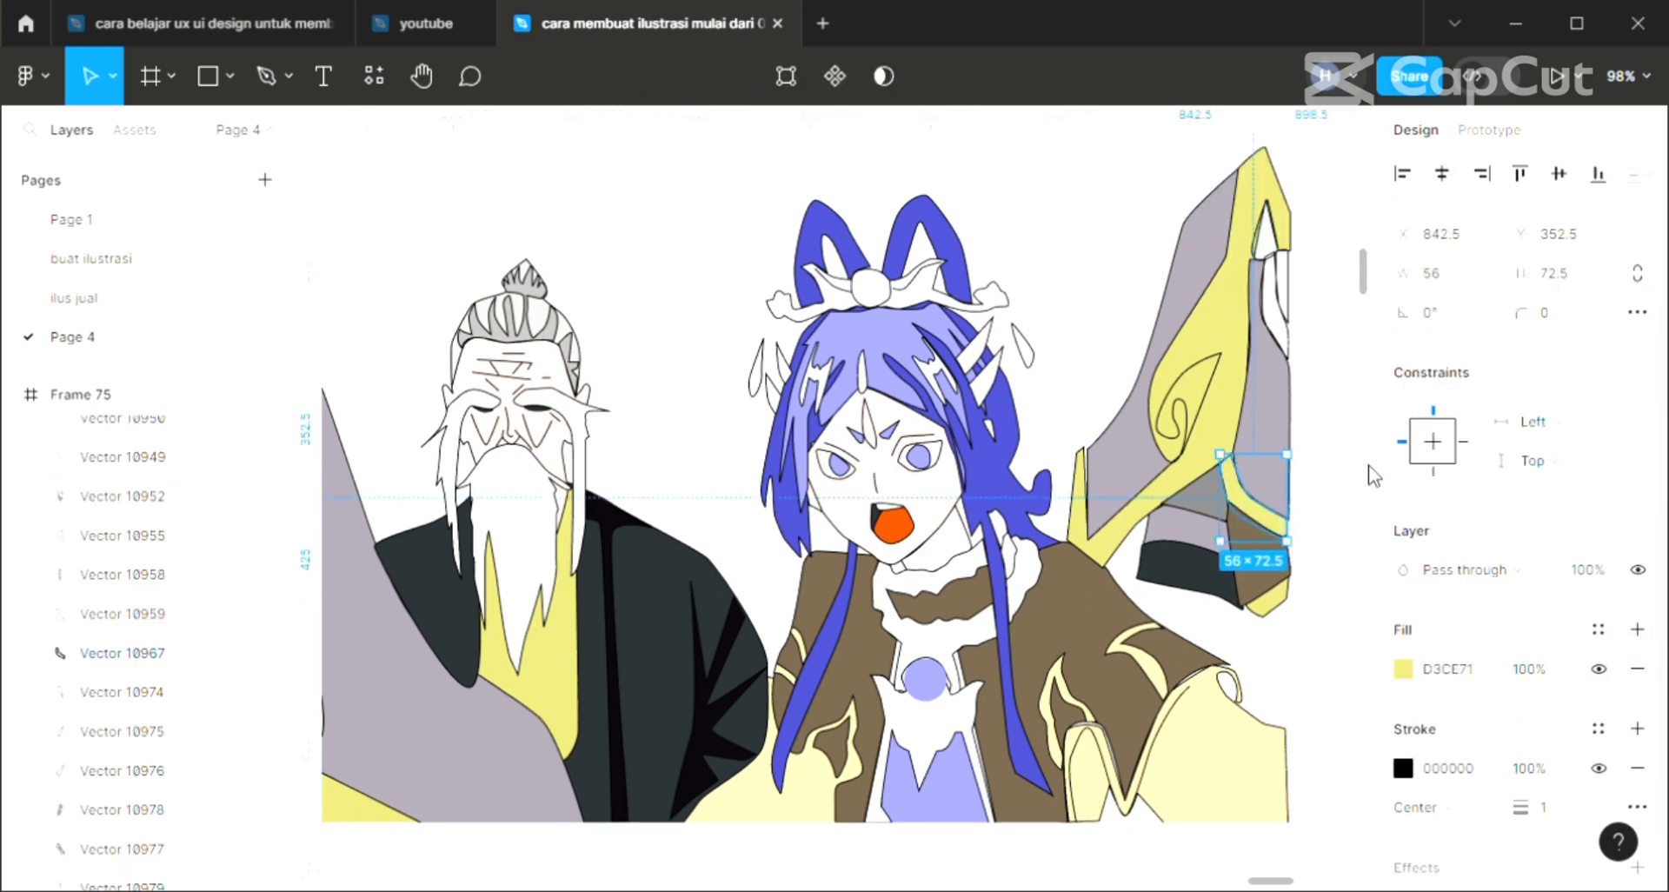
Add a fill to the narrow piece along the tall panel's upper edge and colour it with yellow sampled from the blade trim.
left_click(1280, 299)
left_click(1635, 630)
key("i")
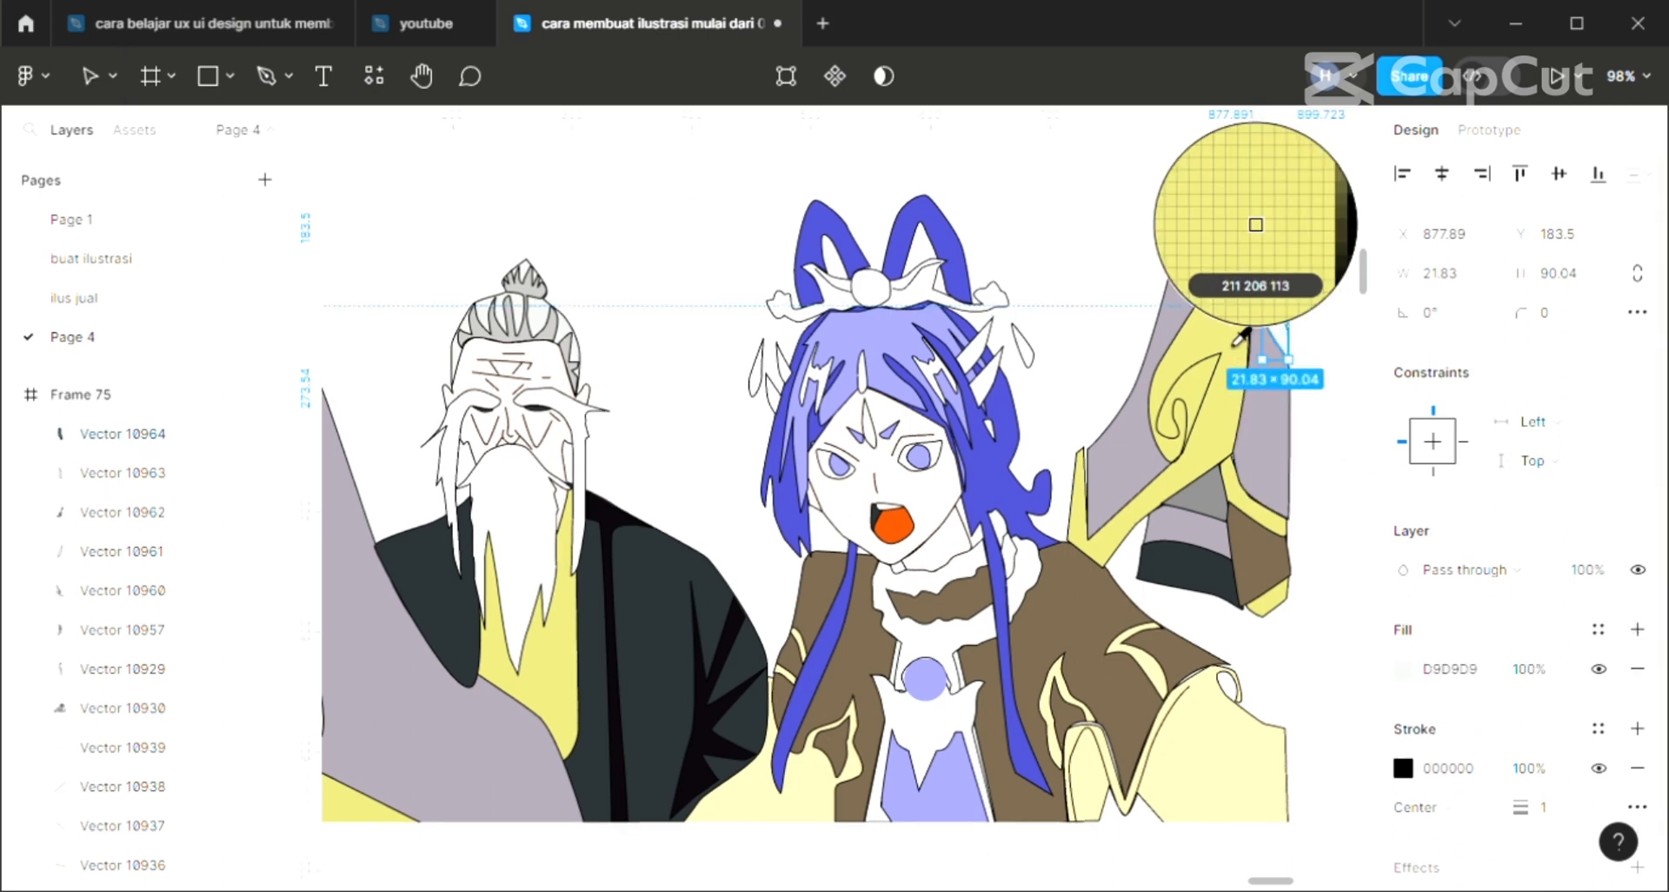
left_click(1254, 225)
Fill the slim sliver at the frame's edge and the pointed teardrop near the blade's tip with dark 272D31 sampled from the lower band.
left_click(1317, 283)
key("ctrl+v")
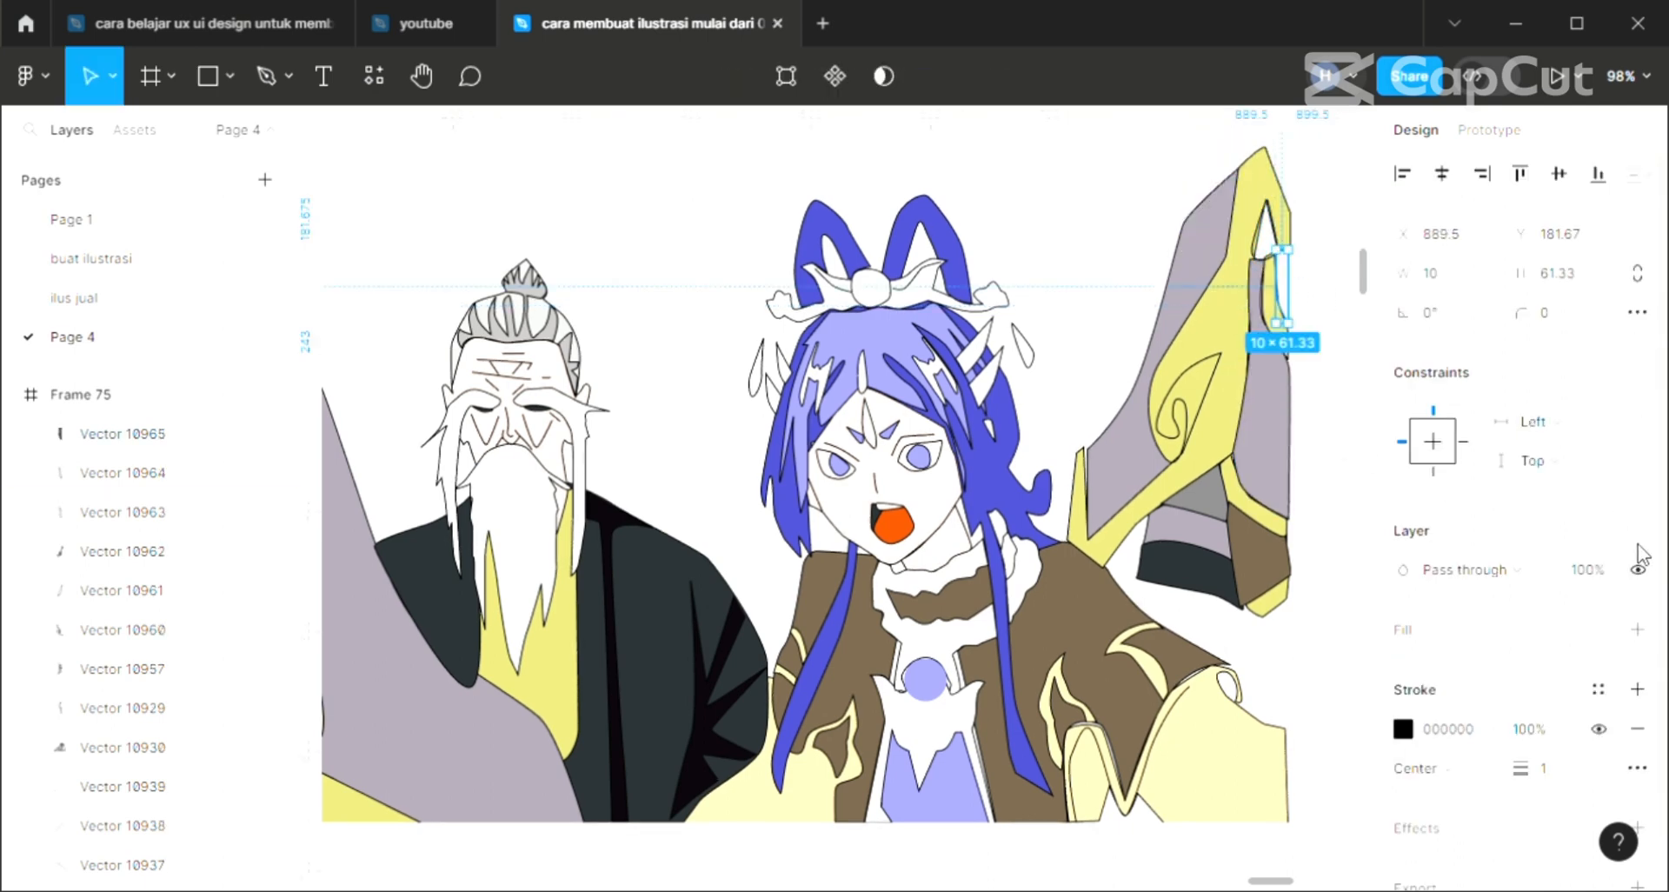
left_click(1637, 630)
key("i")
left_click(1218, 580)
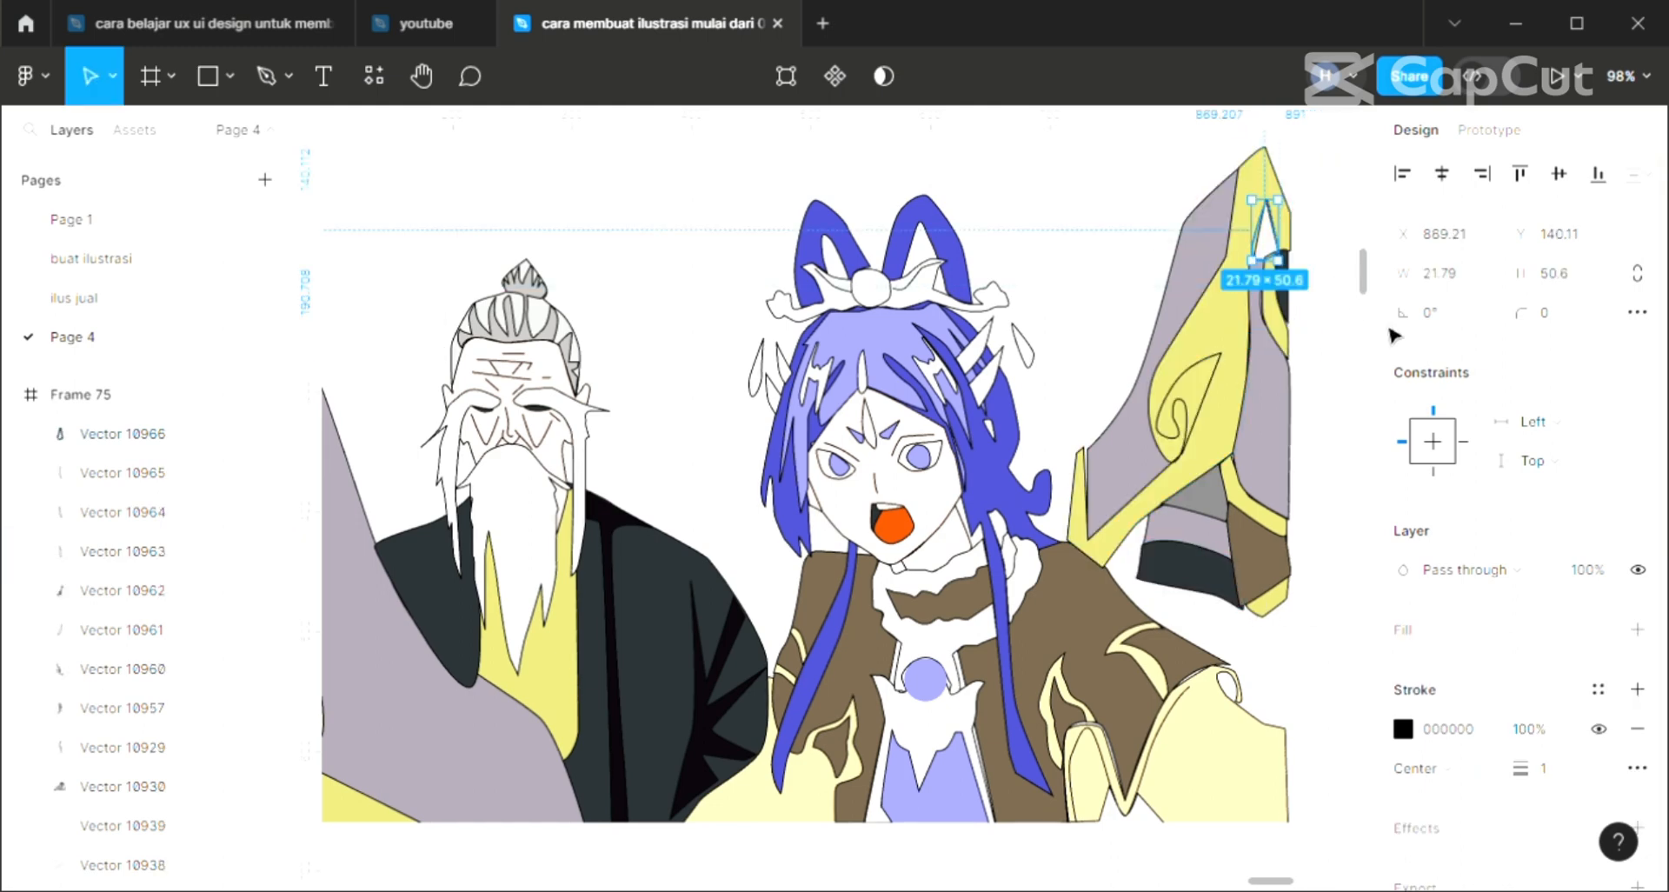
left_click(1635, 630)
key("i")
left_click(1275, 280)
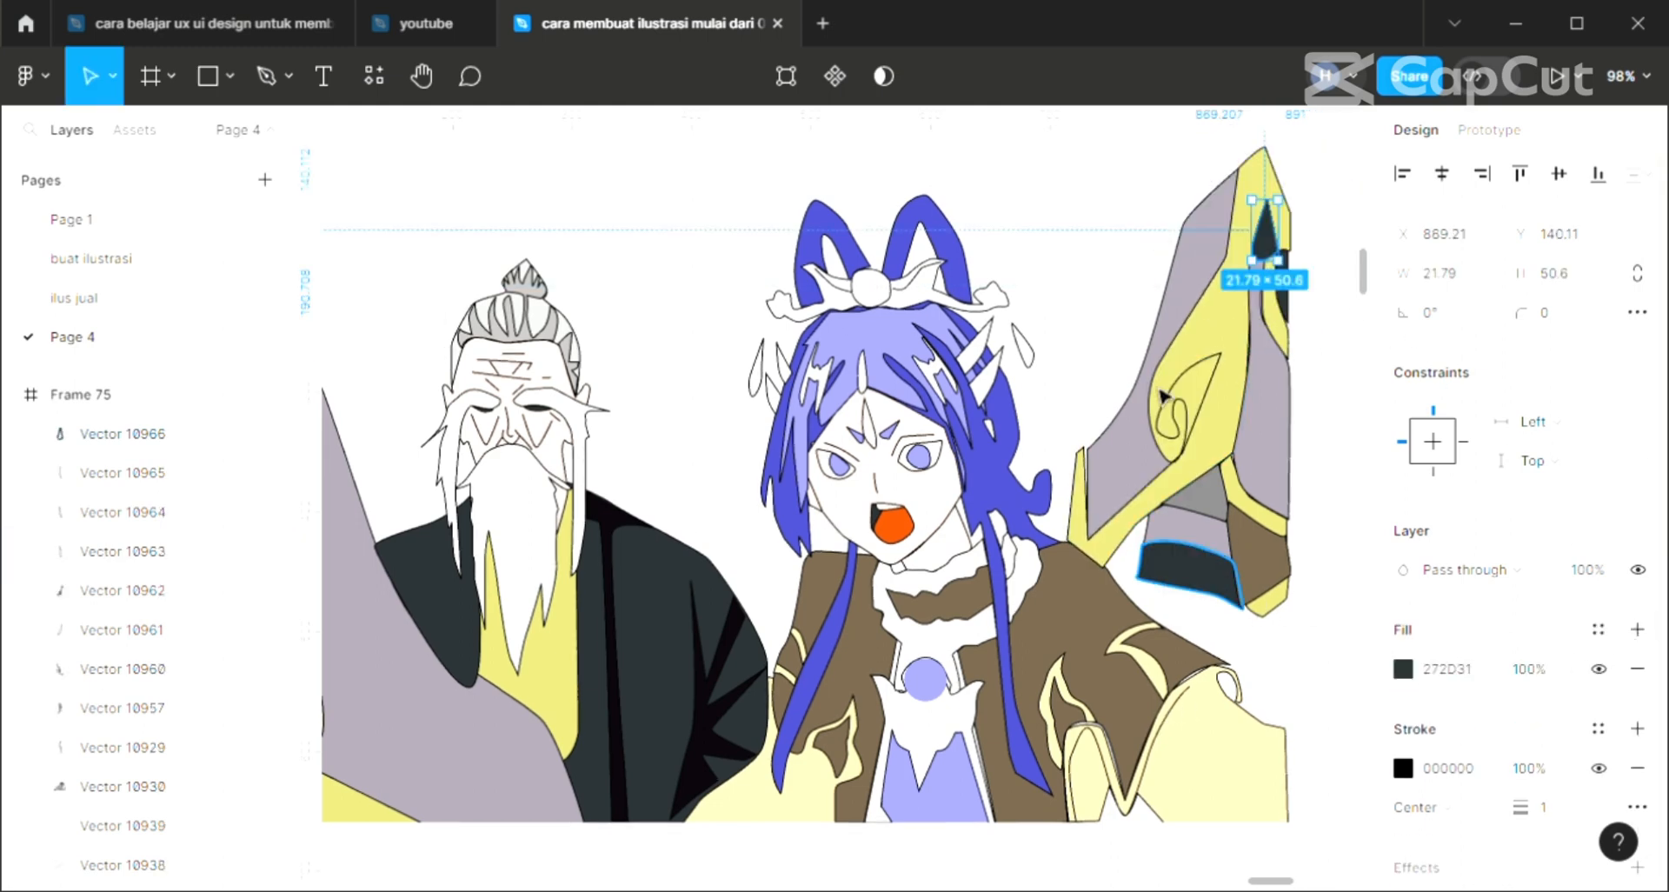
left_click(1135, 301)
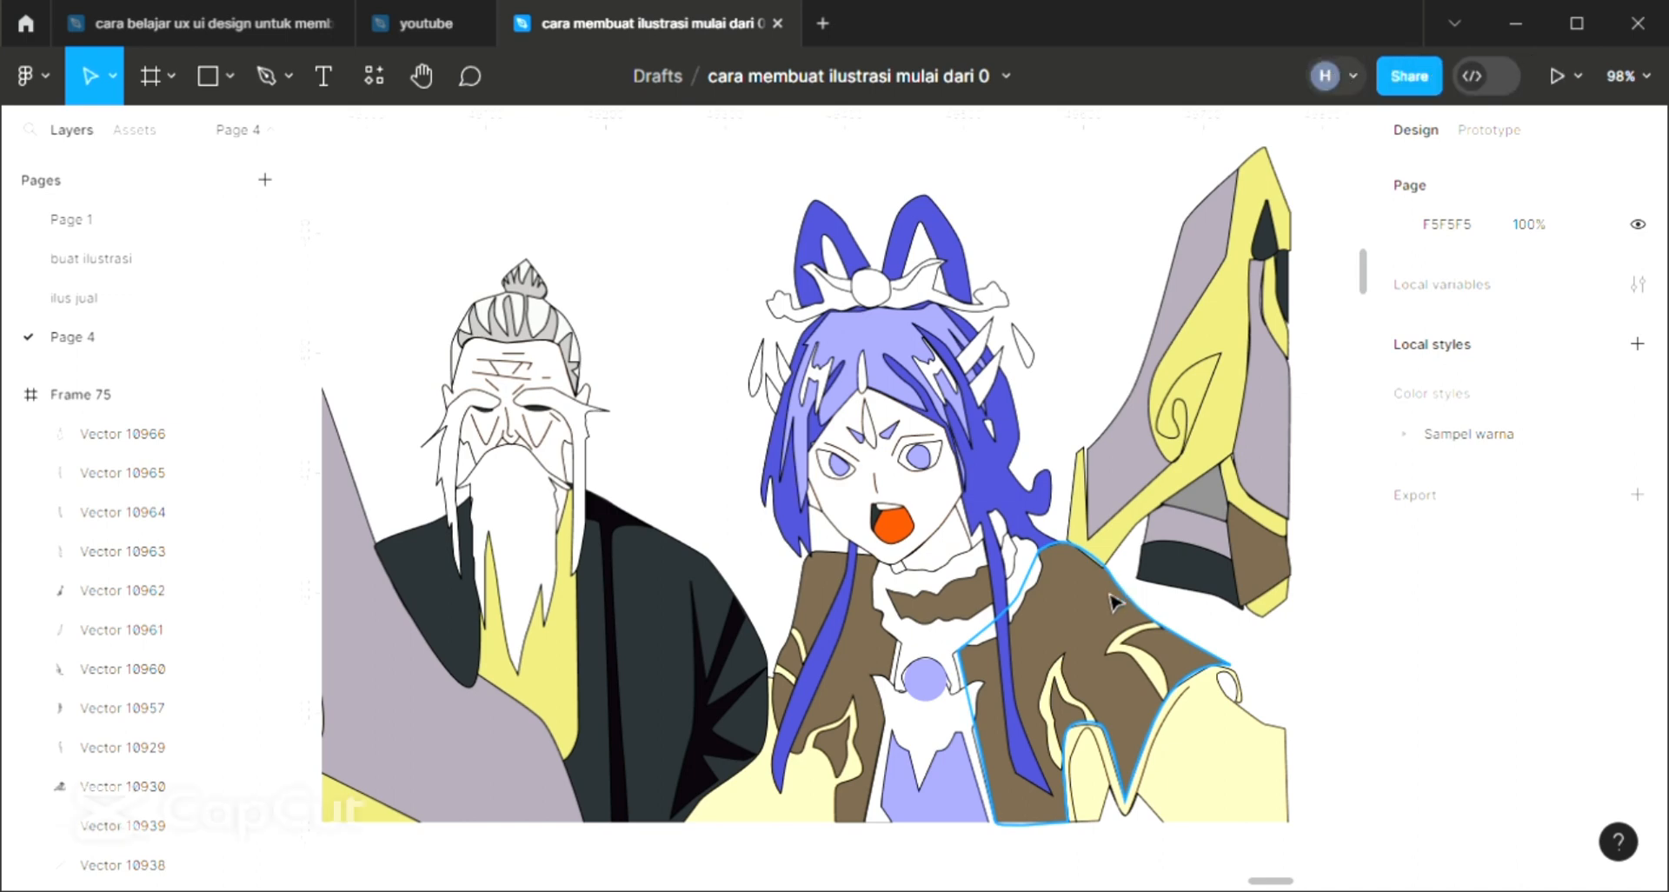
Start a Pen outline curving from the blade trim's lower tip past the dark band to the frame's edge, and extend it down to the cream sleeve.
left_click(260, 78)
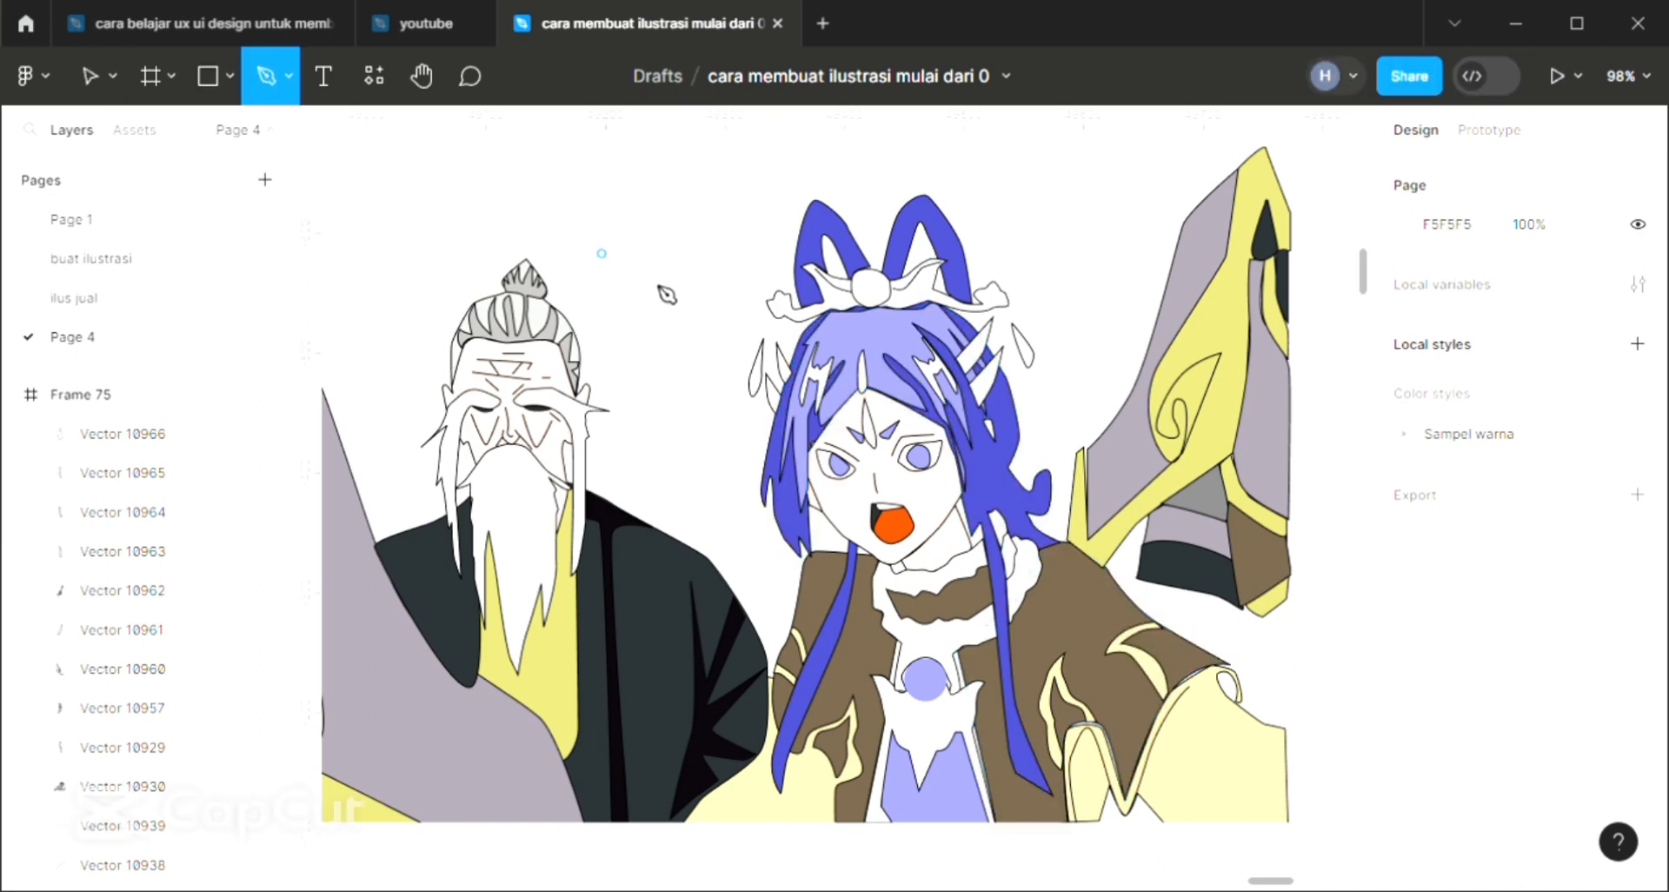
left_click(1104, 564)
left_click_drag(1170, 572, 1203, 564)
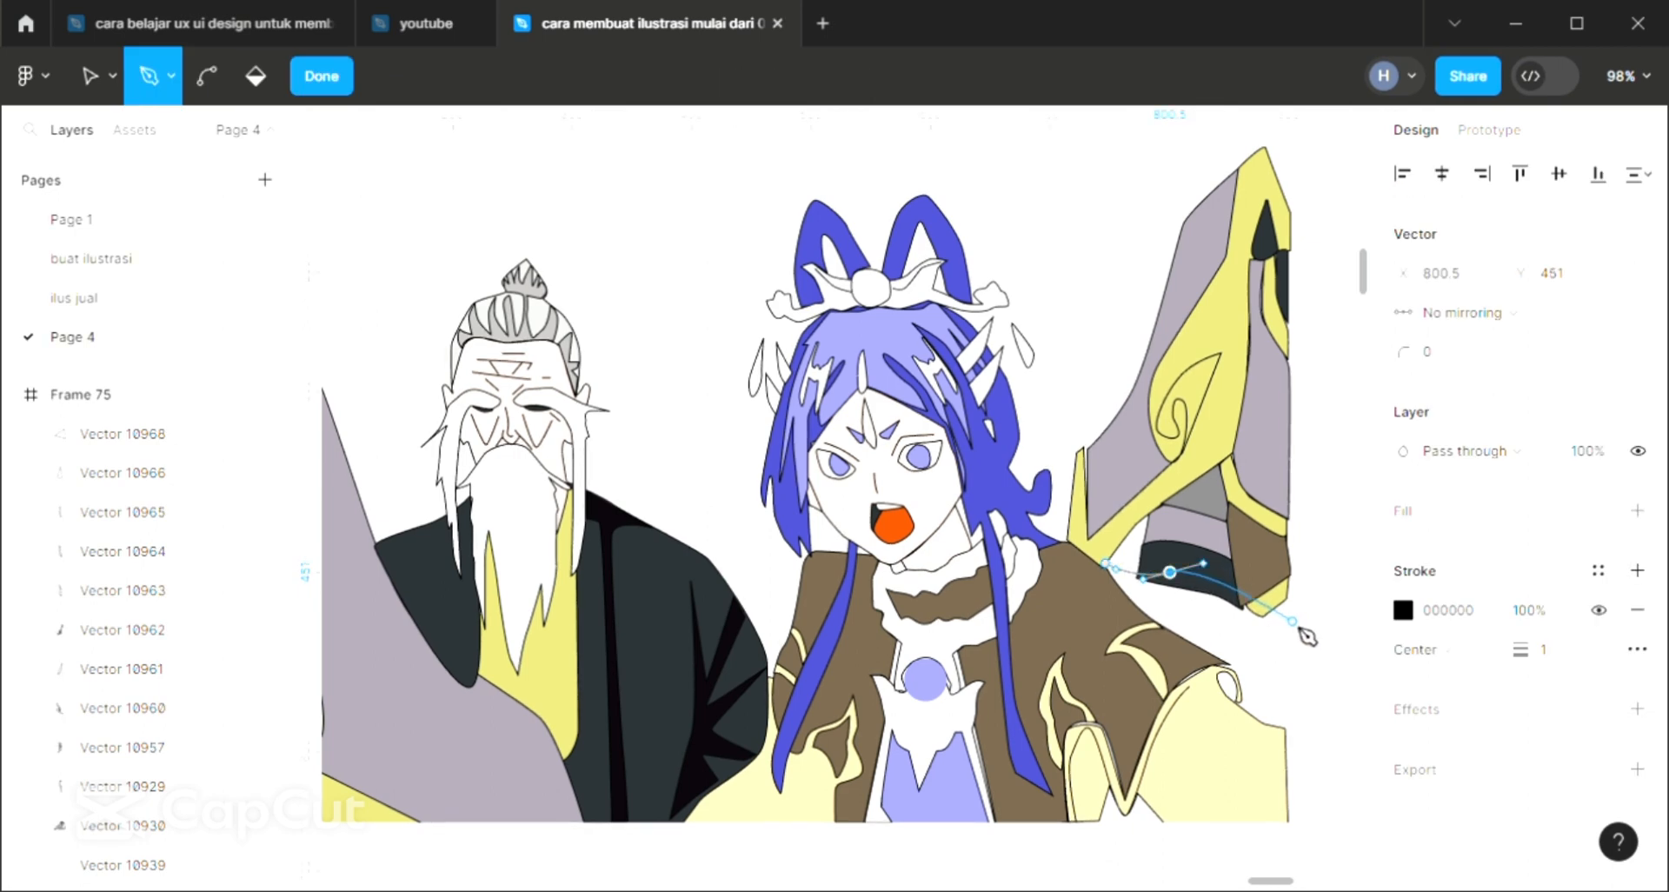
left_click(1293, 621)
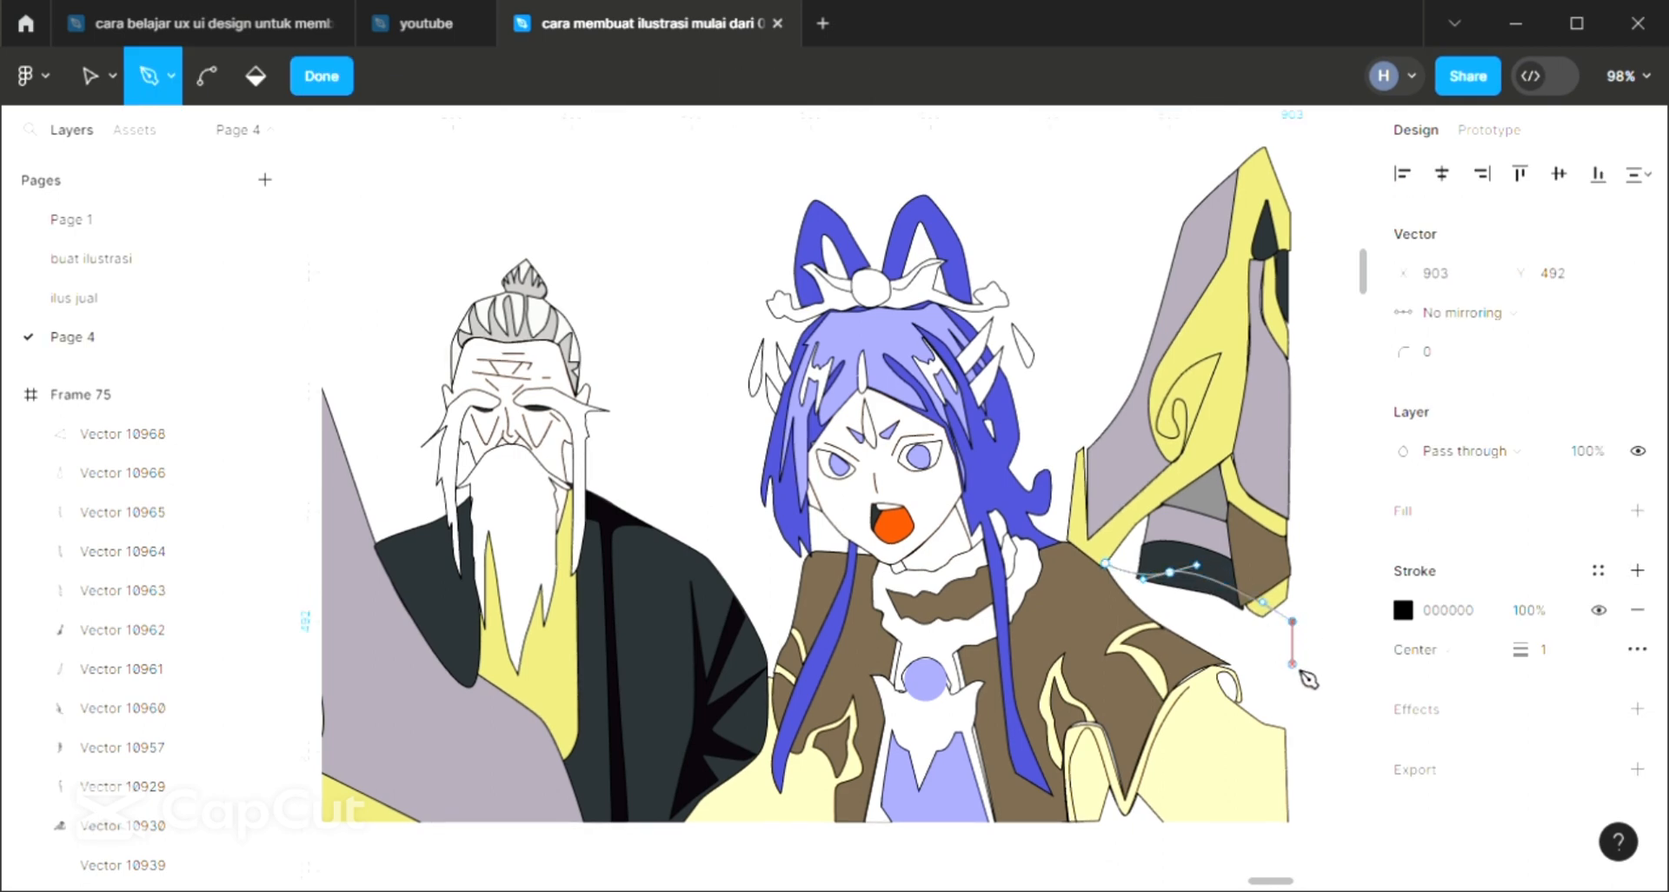
left_click(1293, 717)
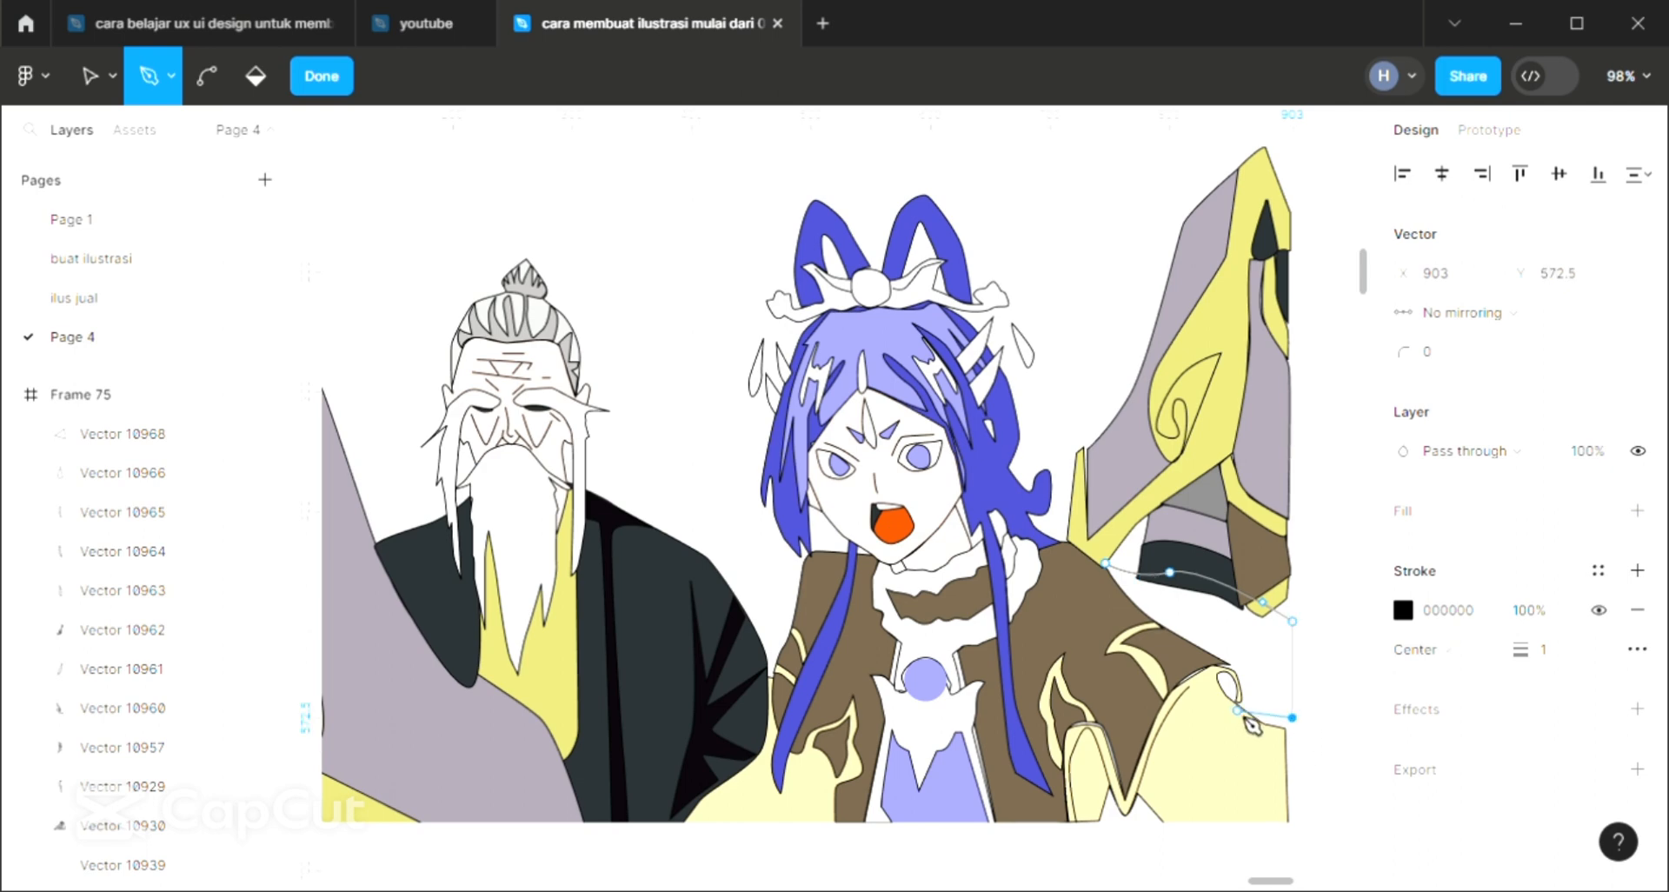
key("ctrl+z")
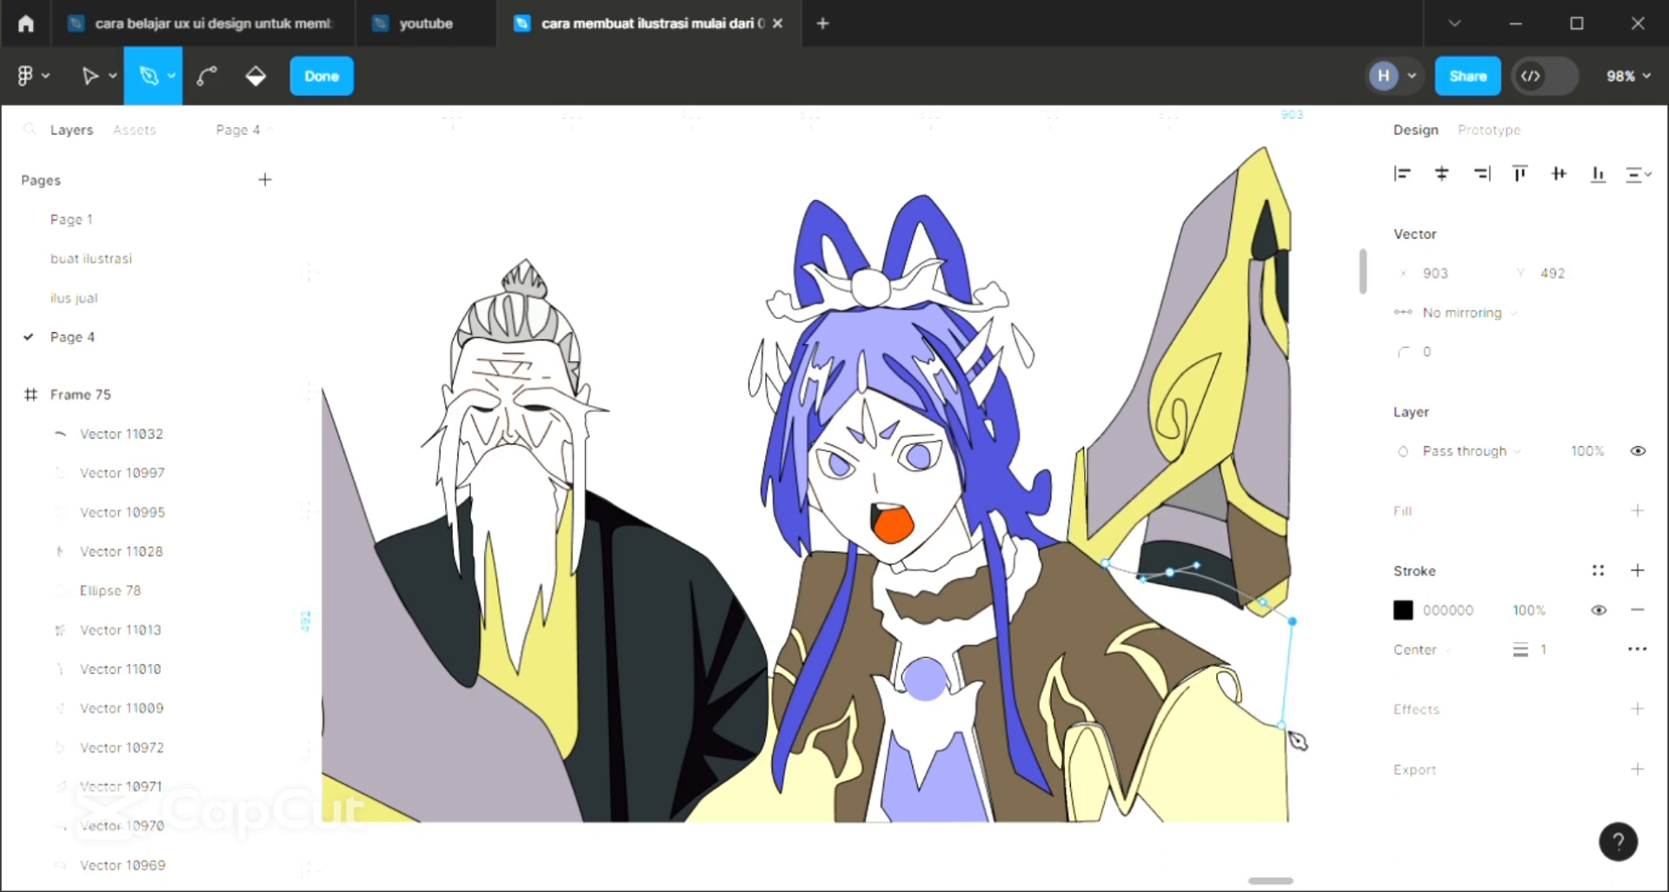
left_click(1292, 730)
Continue the outline around the sleeve's cuff and along the brown shoulder, and close it at its starting point by the blade.
left_click(1262, 723)
key("ctrl+z")
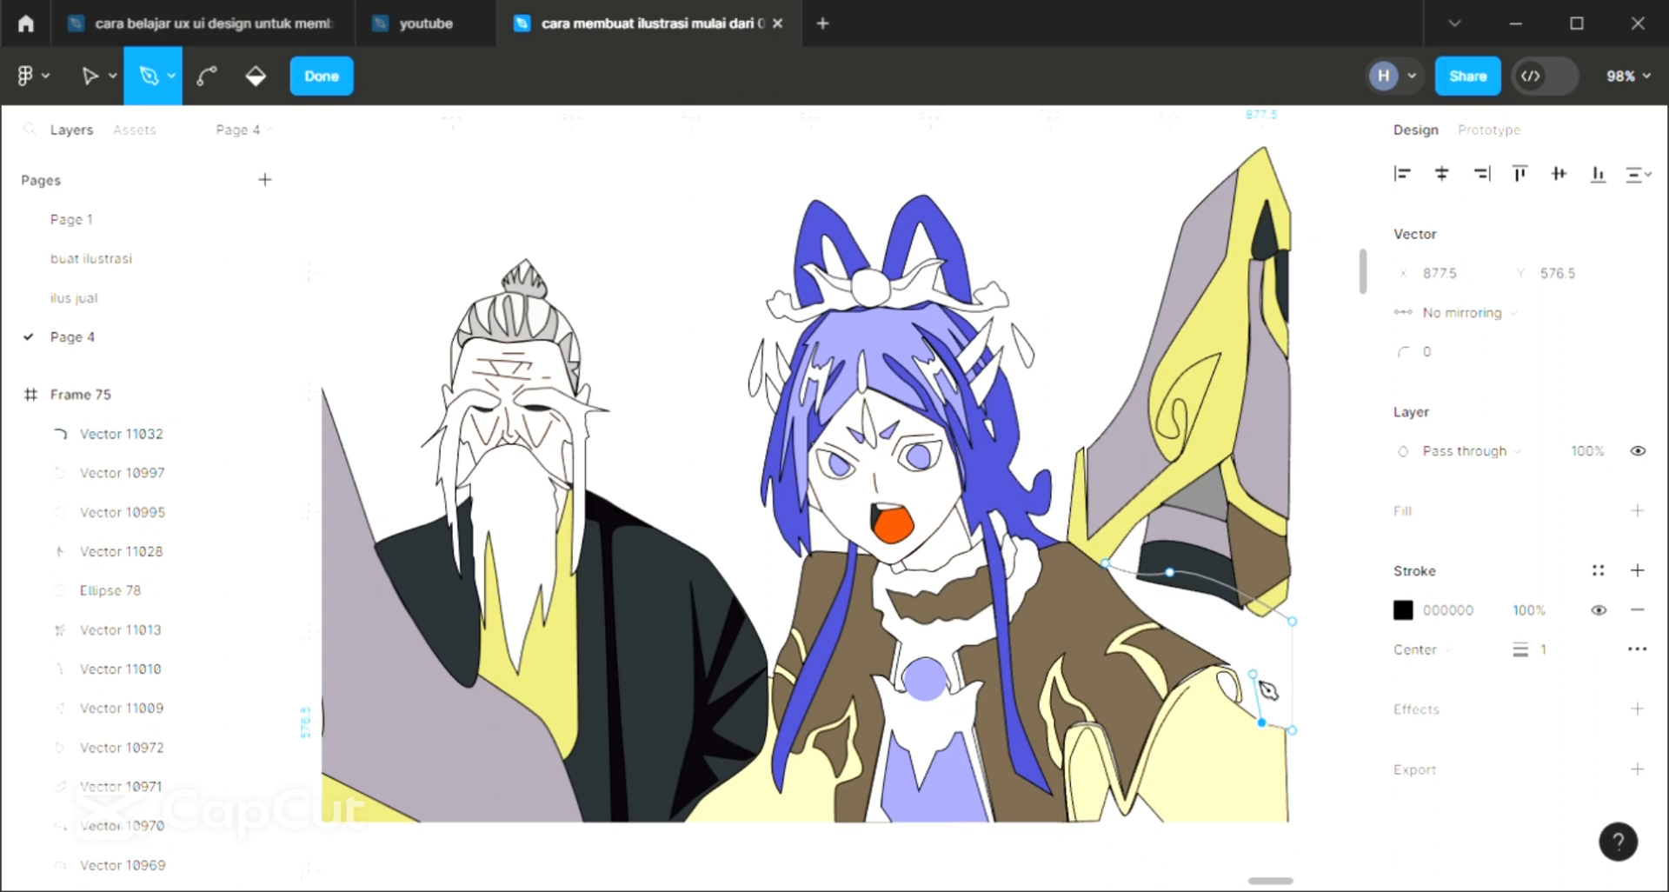
left_click_drag(1243, 709, 1243, 671)
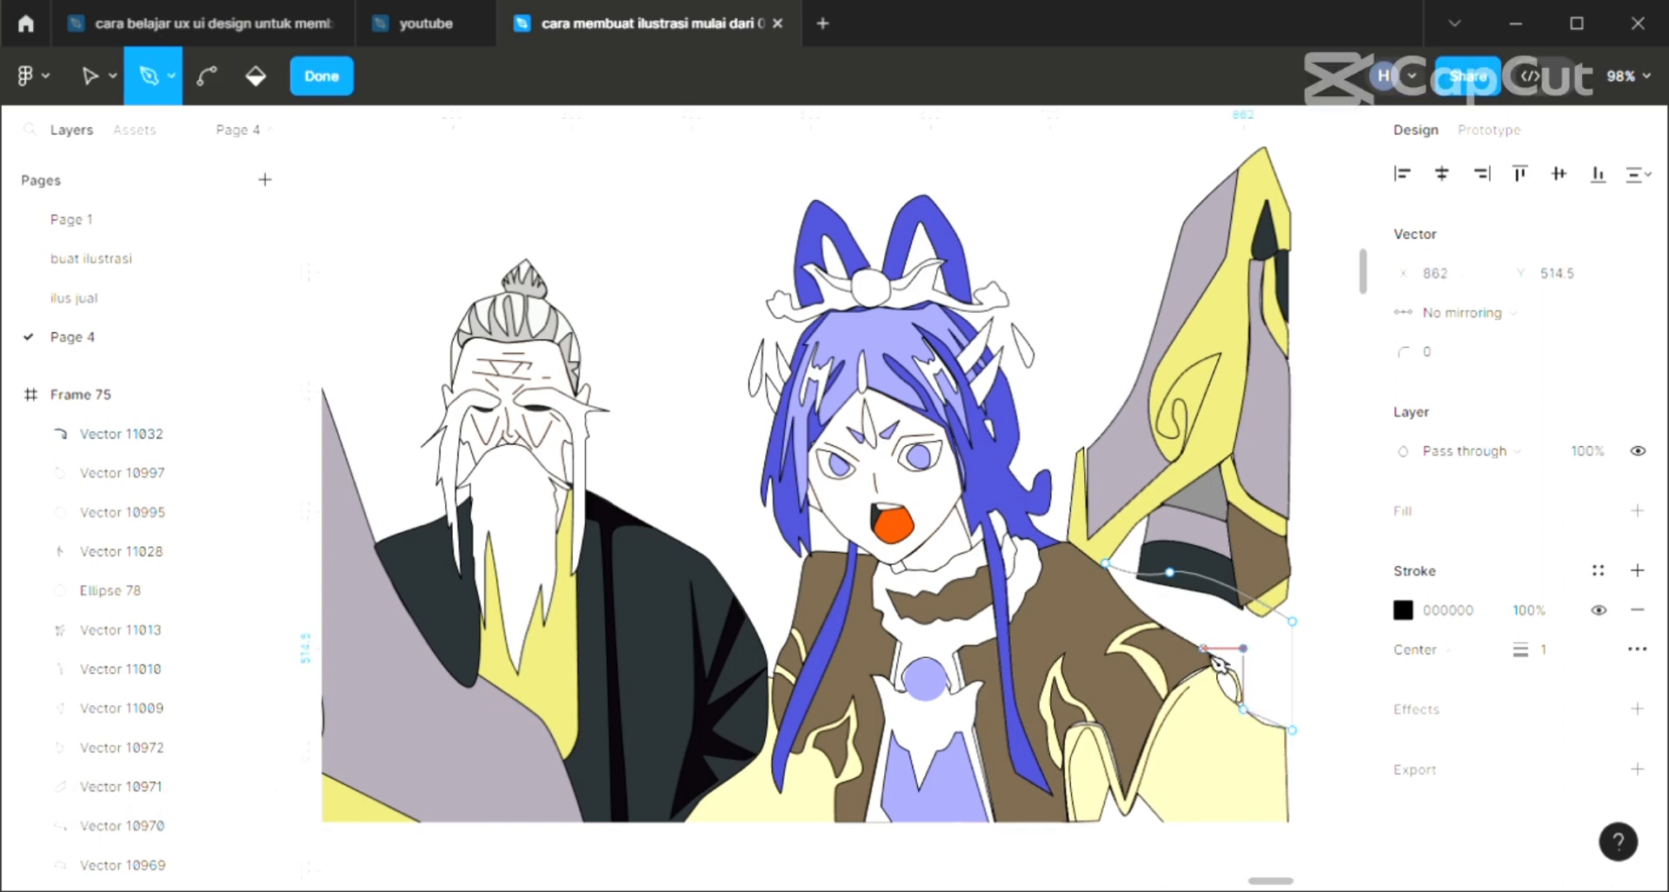
left_click(1106, 563)
left_click_drag(1110, 561, 1111, 532)
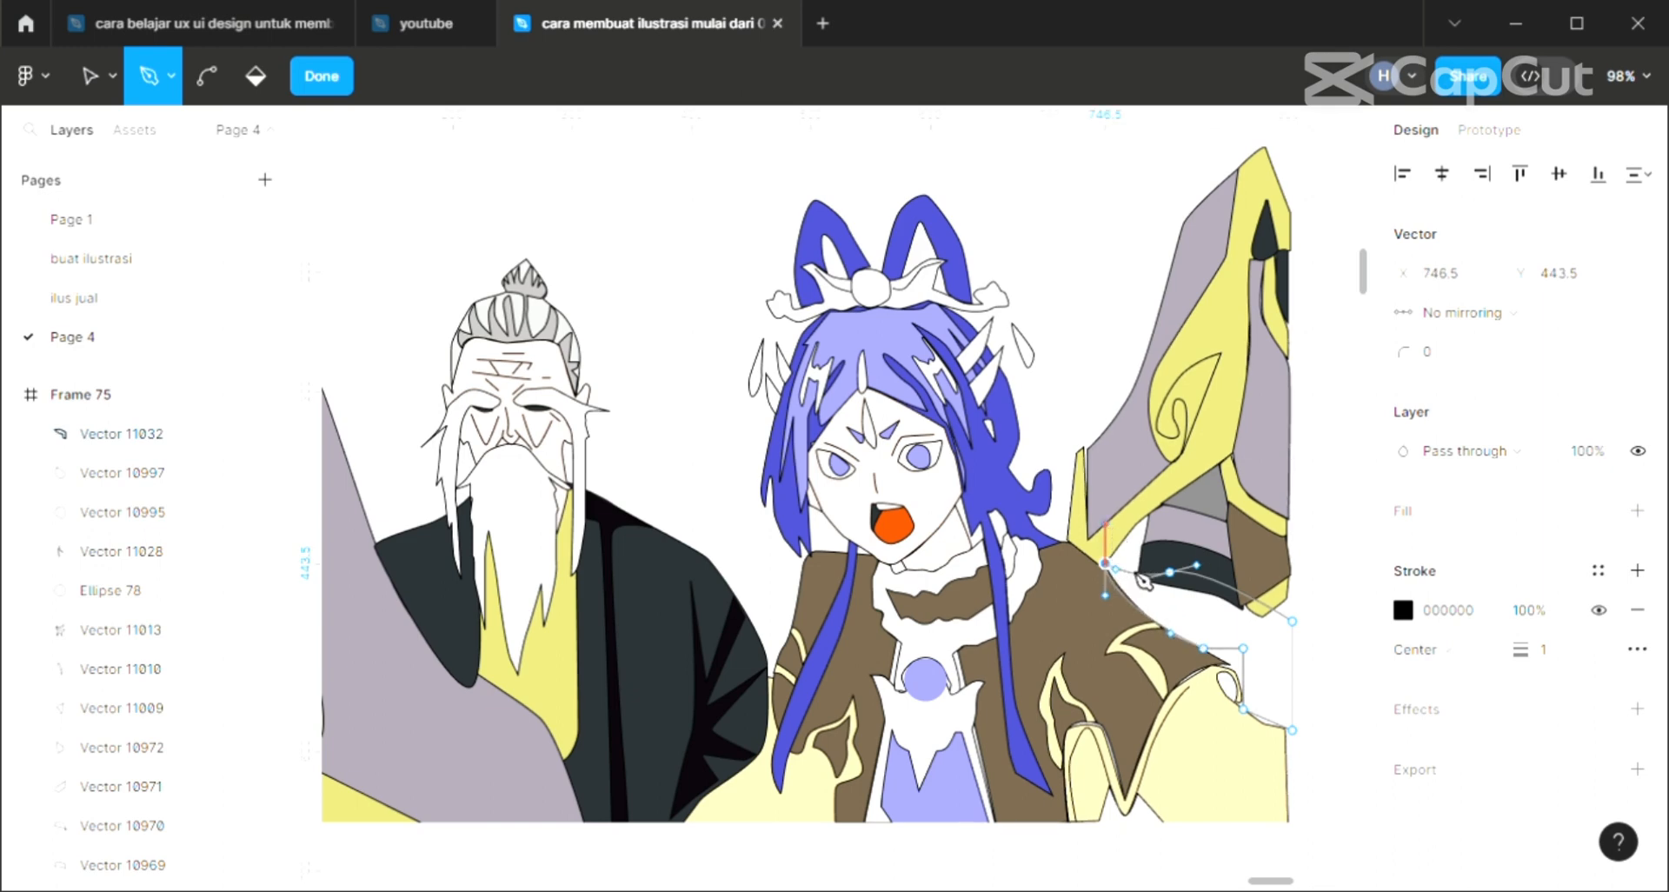
key("Escape")
Add a fill to the new shape behind the shoulder and colour it blue 4A4BC2 sampled from the woman's hair.
left_click(1637, 628)
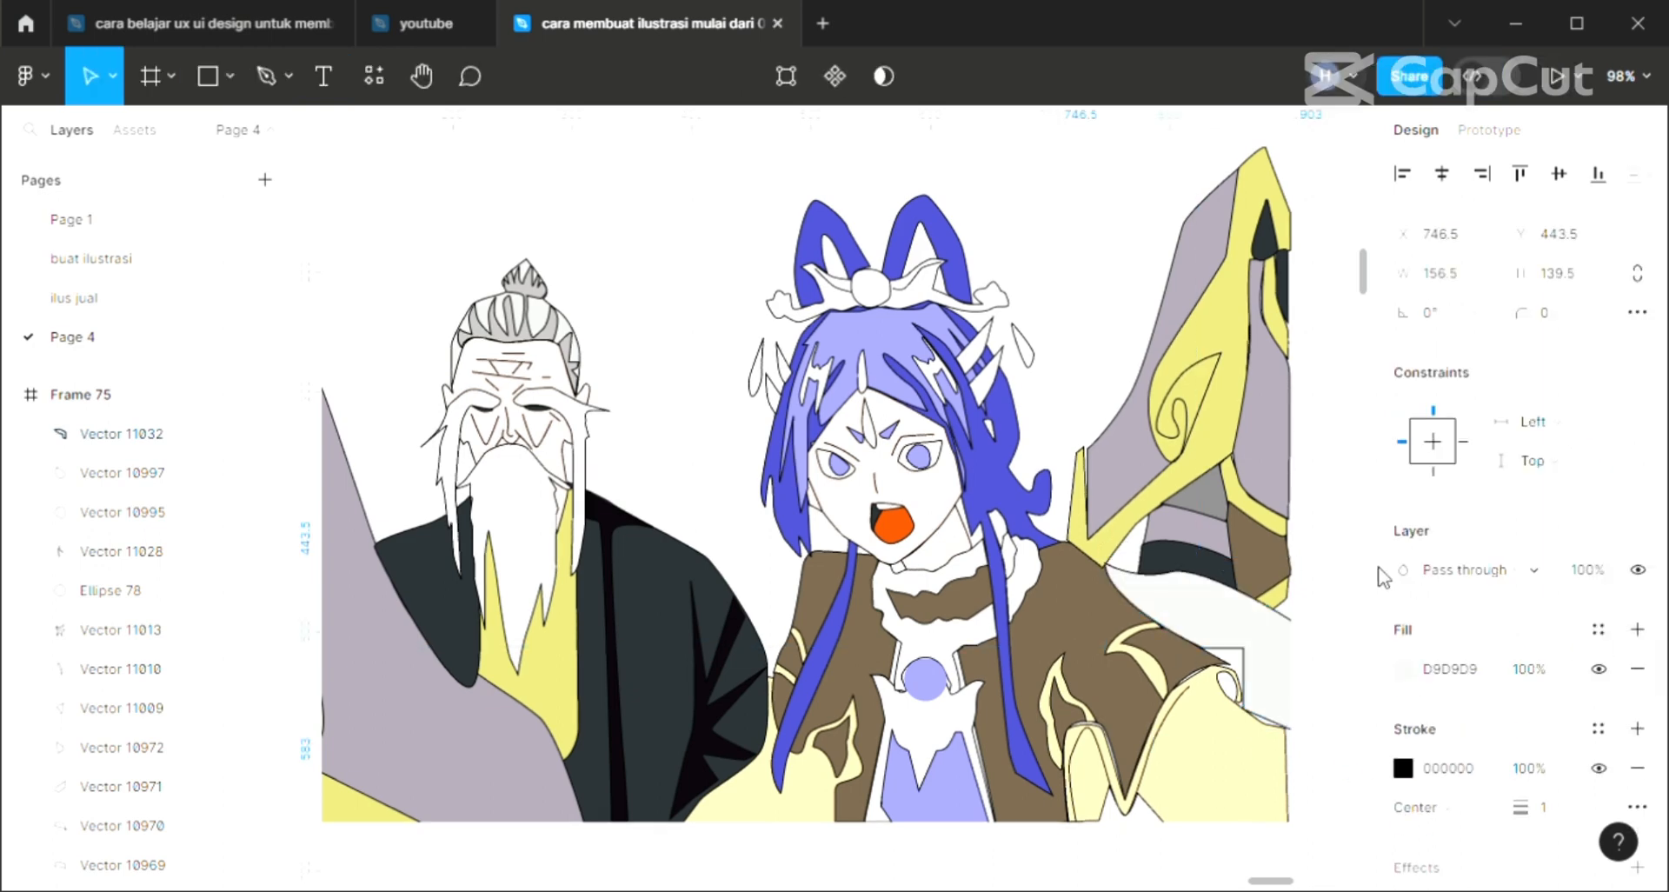
key("p")
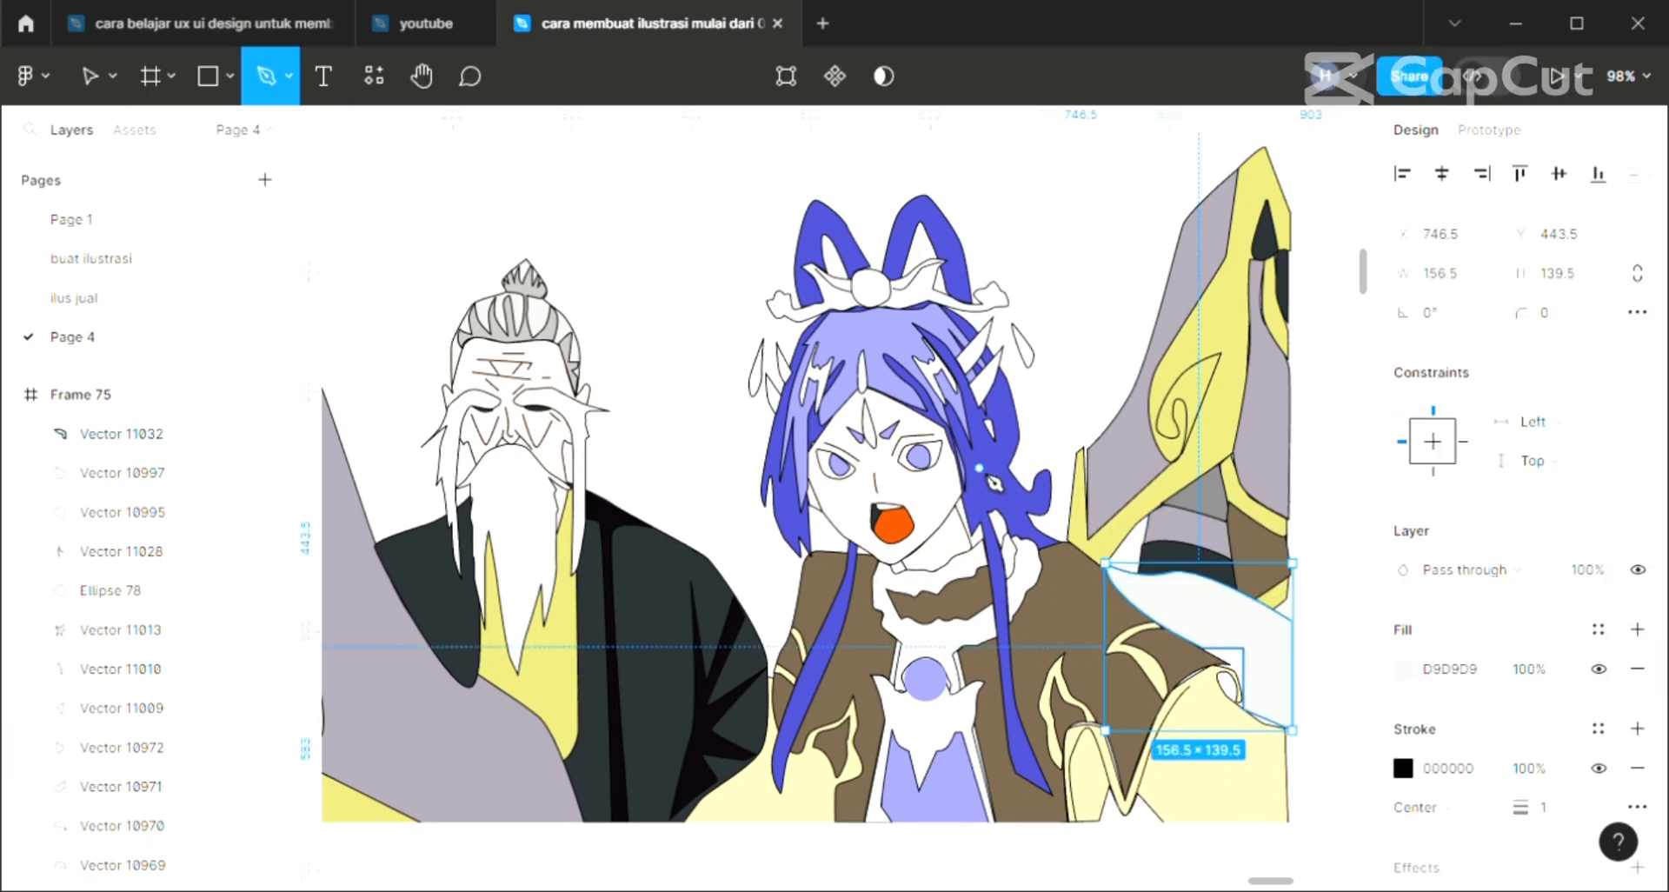
key("i")
left_click(996, 484)
left_click(1057, 339)
key("i")
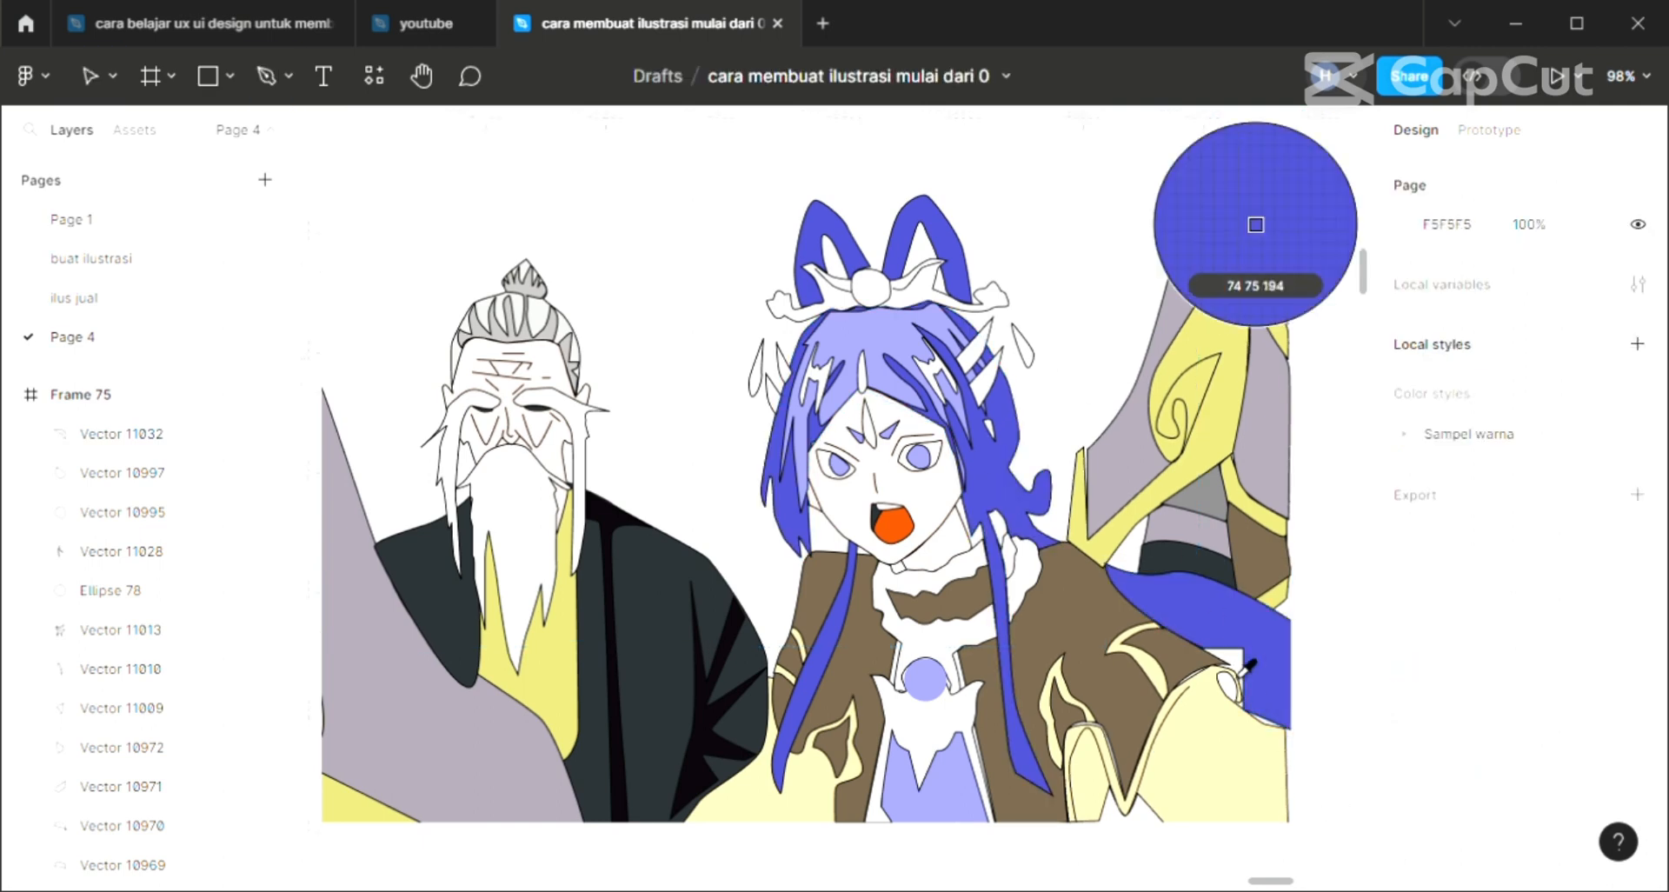
key("Escape")
Reposition the blue shape slightly between the blade and the woman's brown shoulder, and deselect it.
left_click(1277, 730)
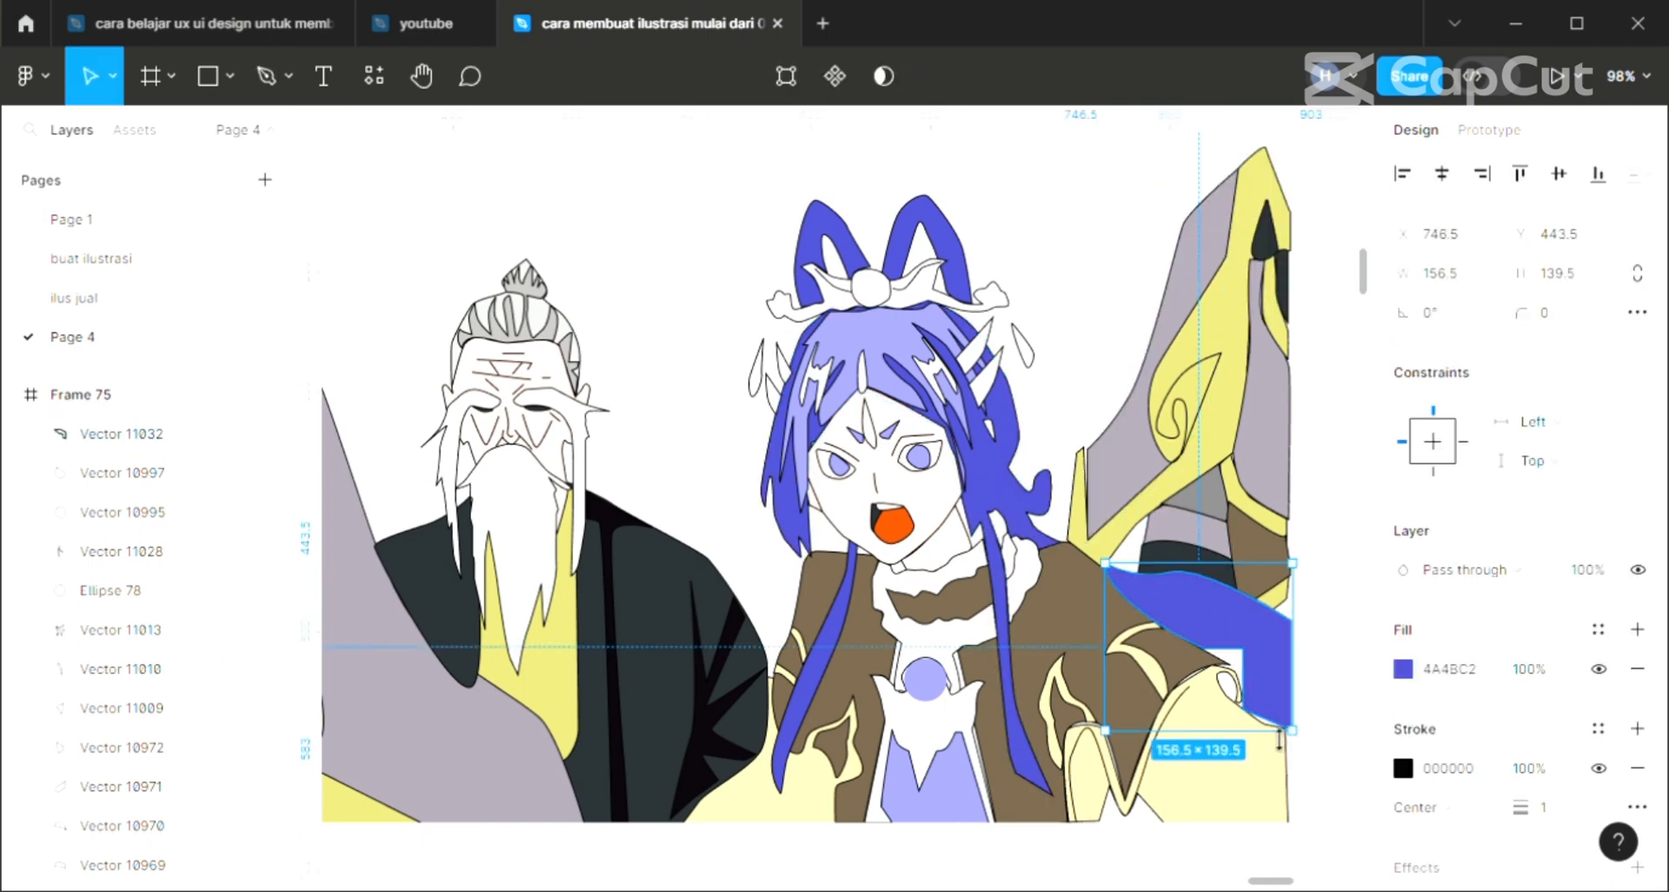
left_click_drag(1271, 711, 1271, 719)
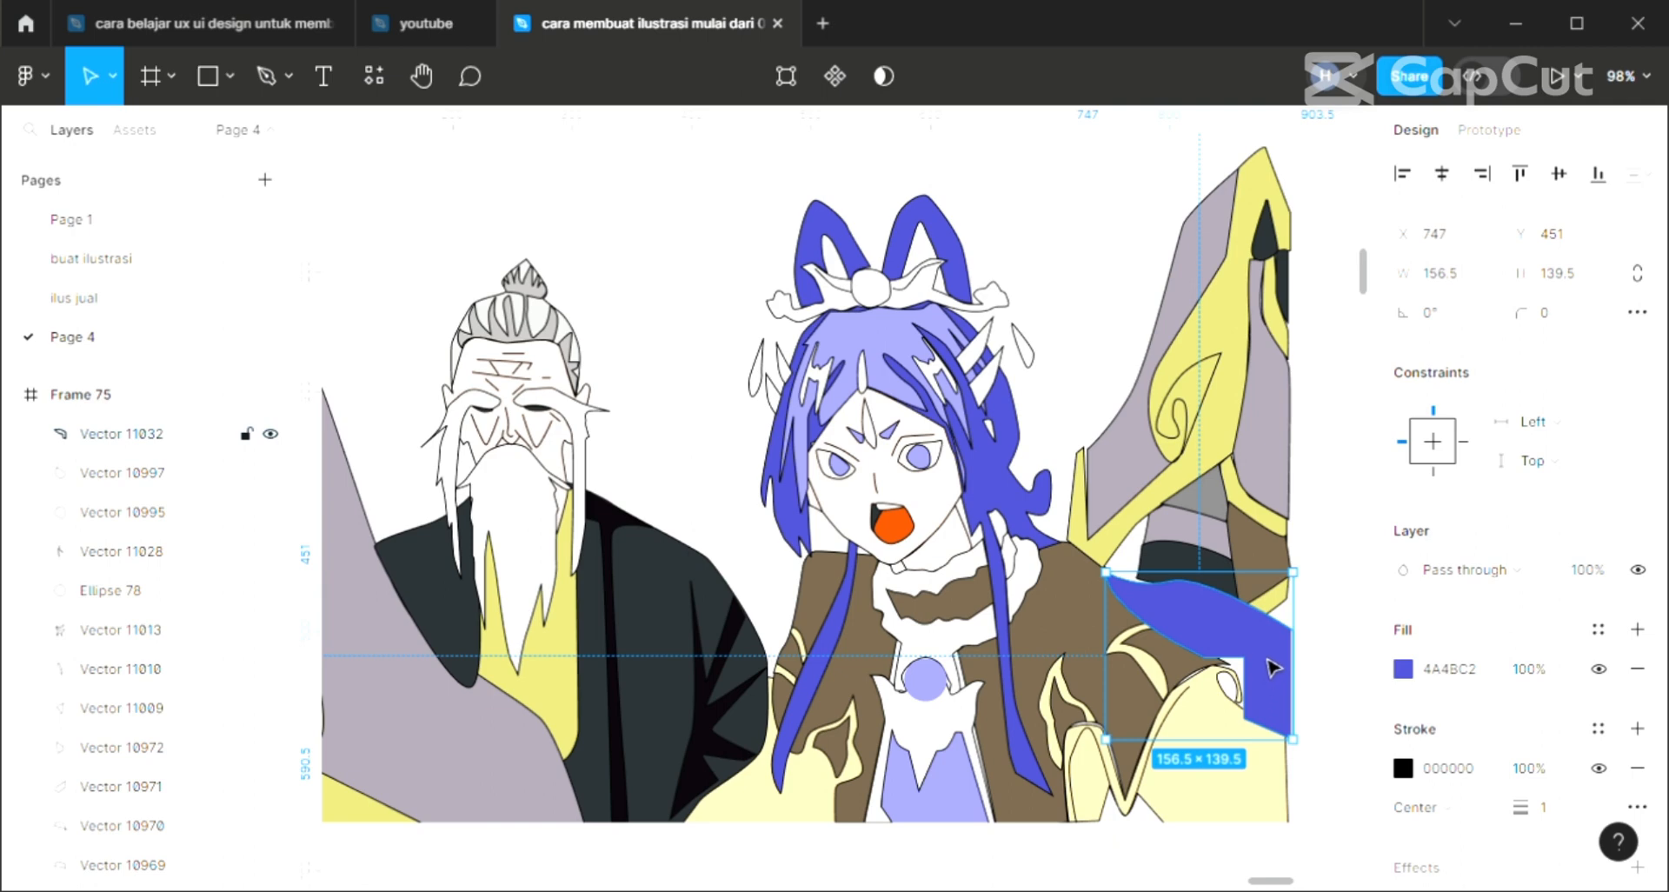
left_click_drag(1269, 662, 1272, 670)
left_click(1320, 777)
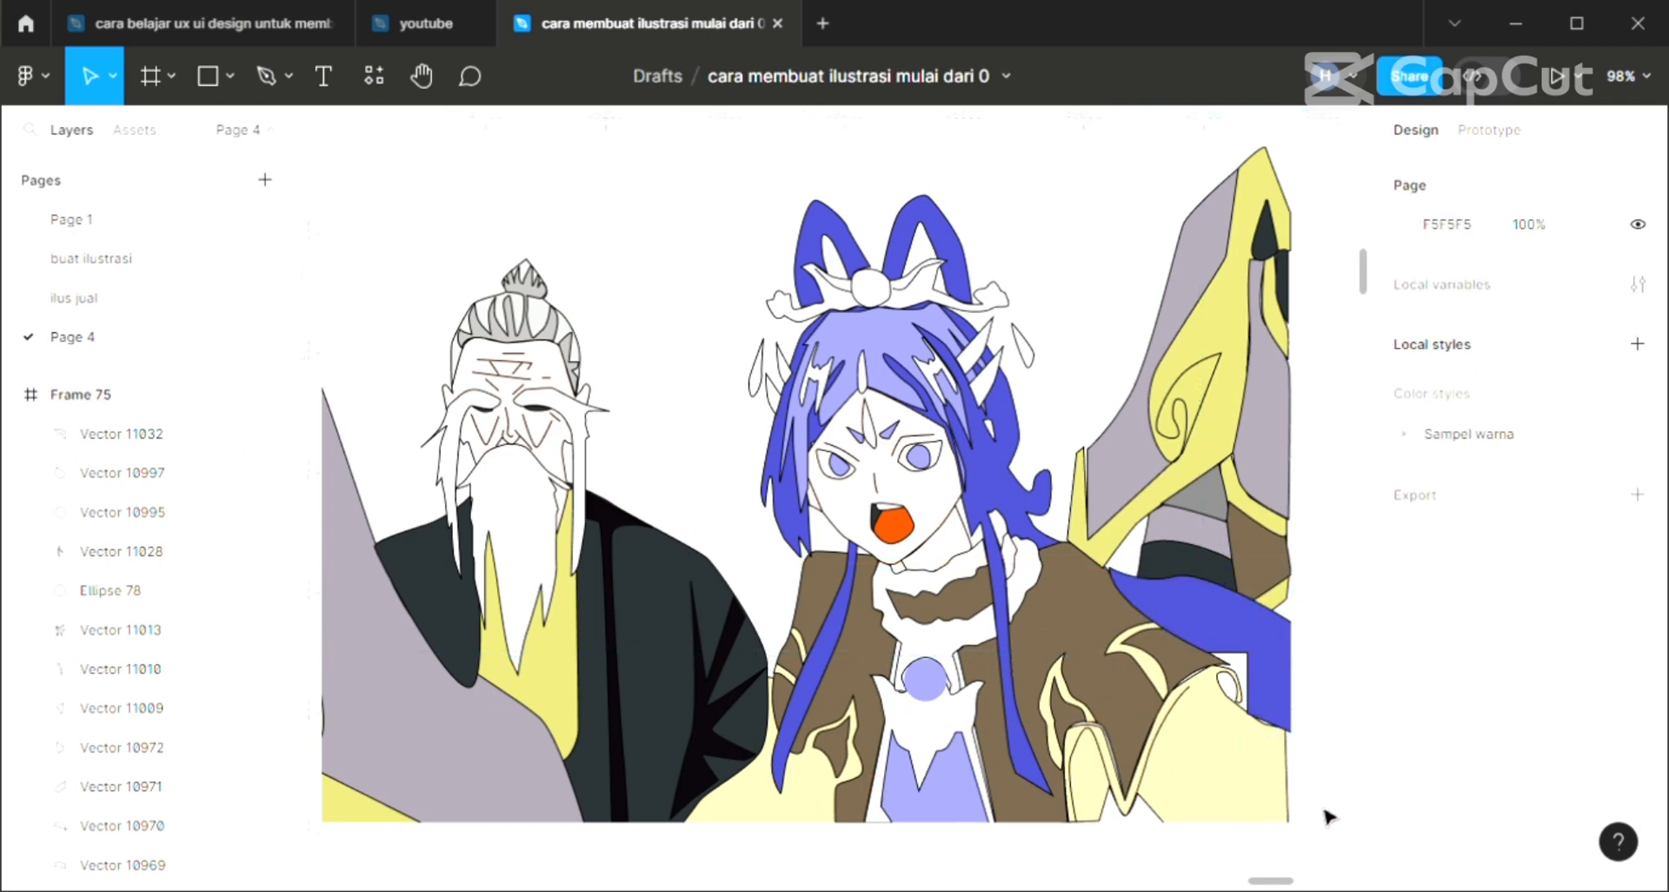
Set the background fill of Frame 75 to salmon pink EC7878.
scroll(1248, 739, "down", 1)
scroll(1248, 739, "left", 2)
scroll(1255, 741, "right", 3)
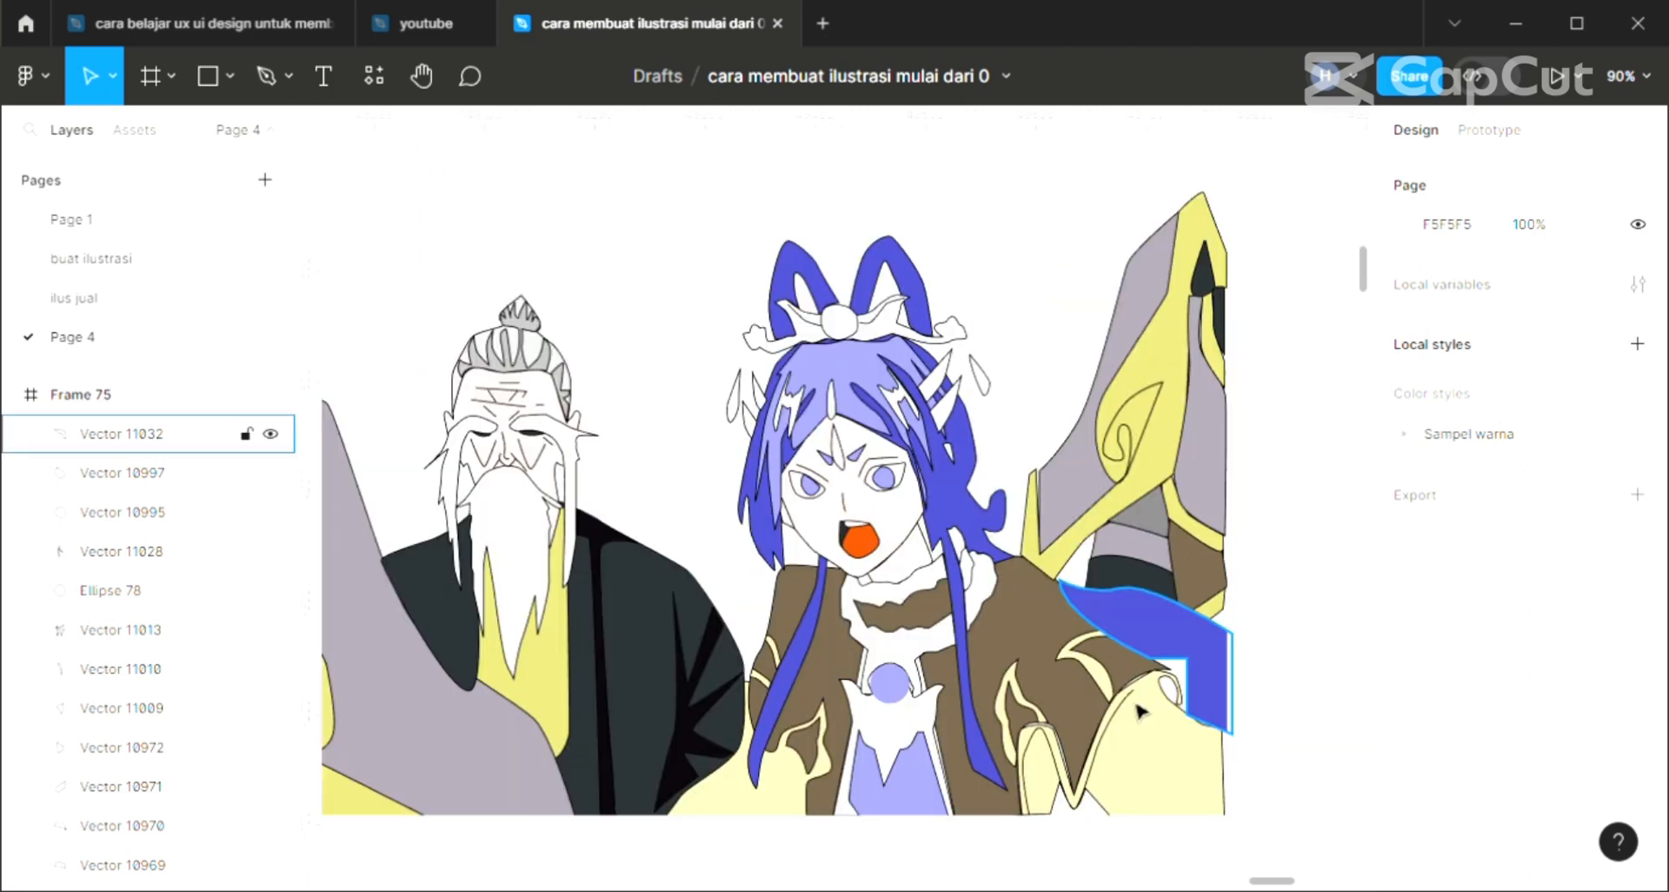
scroll(1141, 711, "left", 2)
scroll(420, 243, "down", 1)
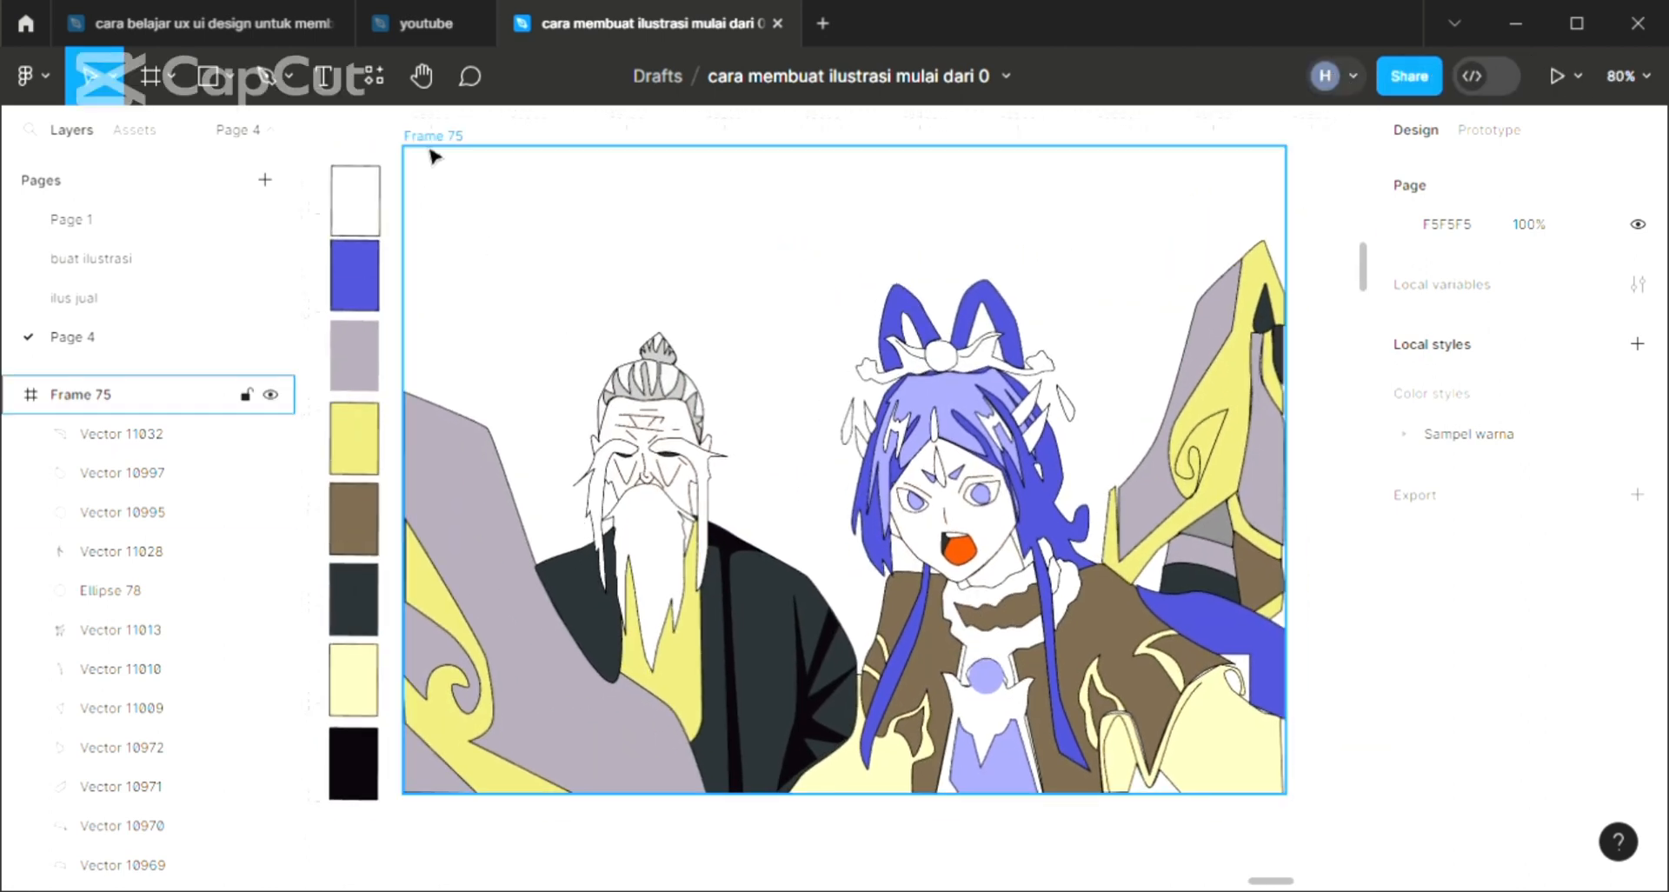
left_click(431, 155)
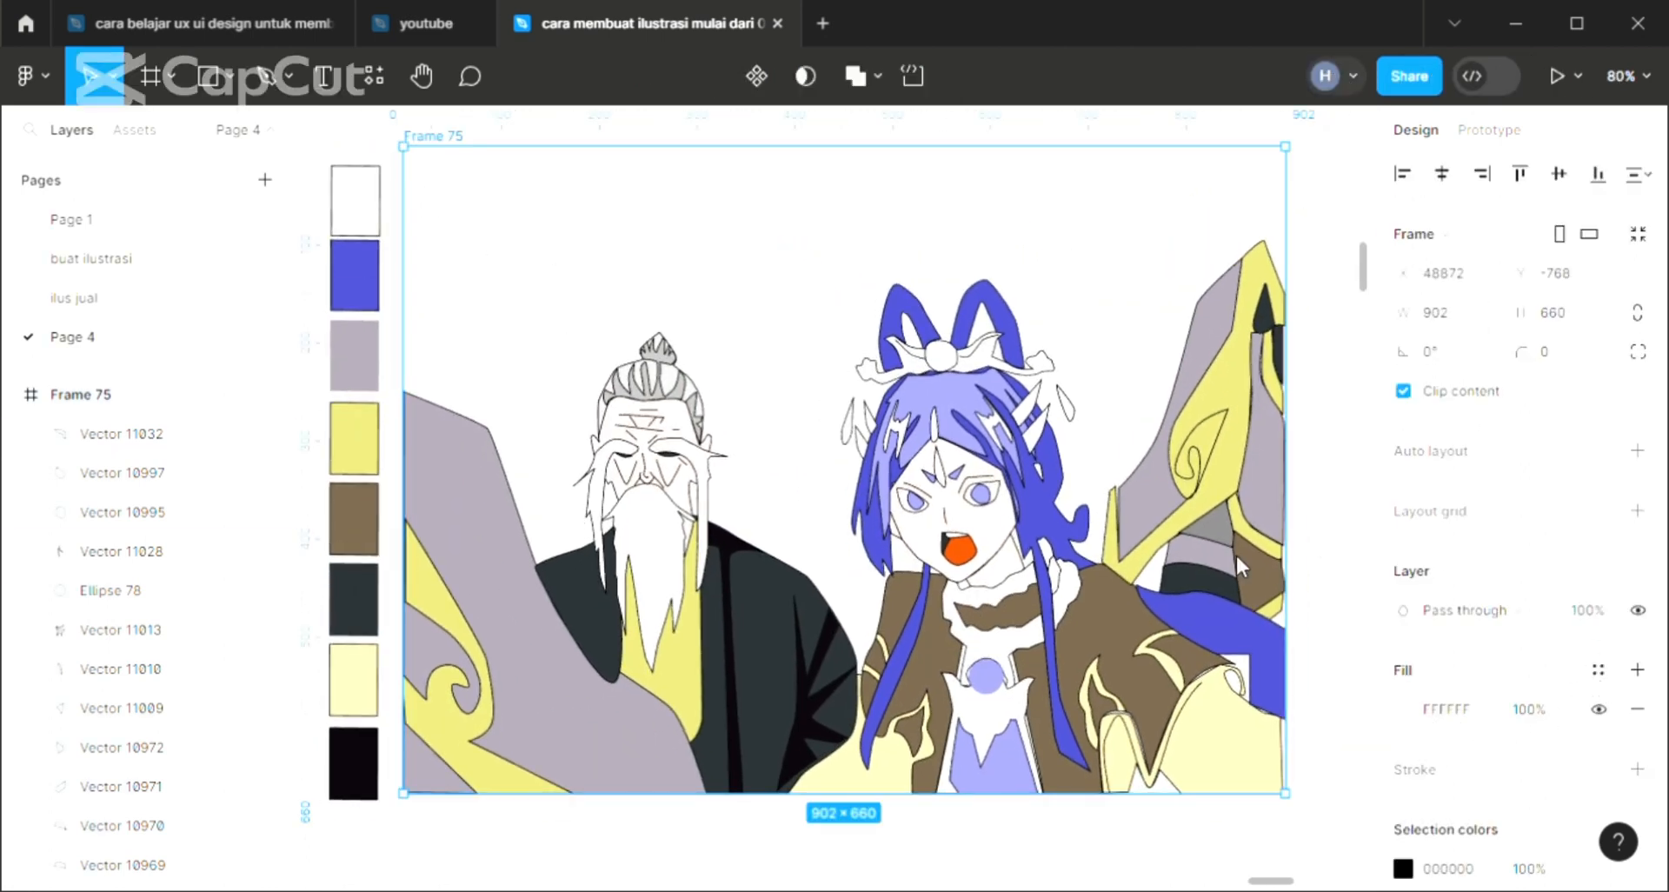
left_click(1403, 708)
scroll(890, 486, "down", 1)
left_click(1225, 279)
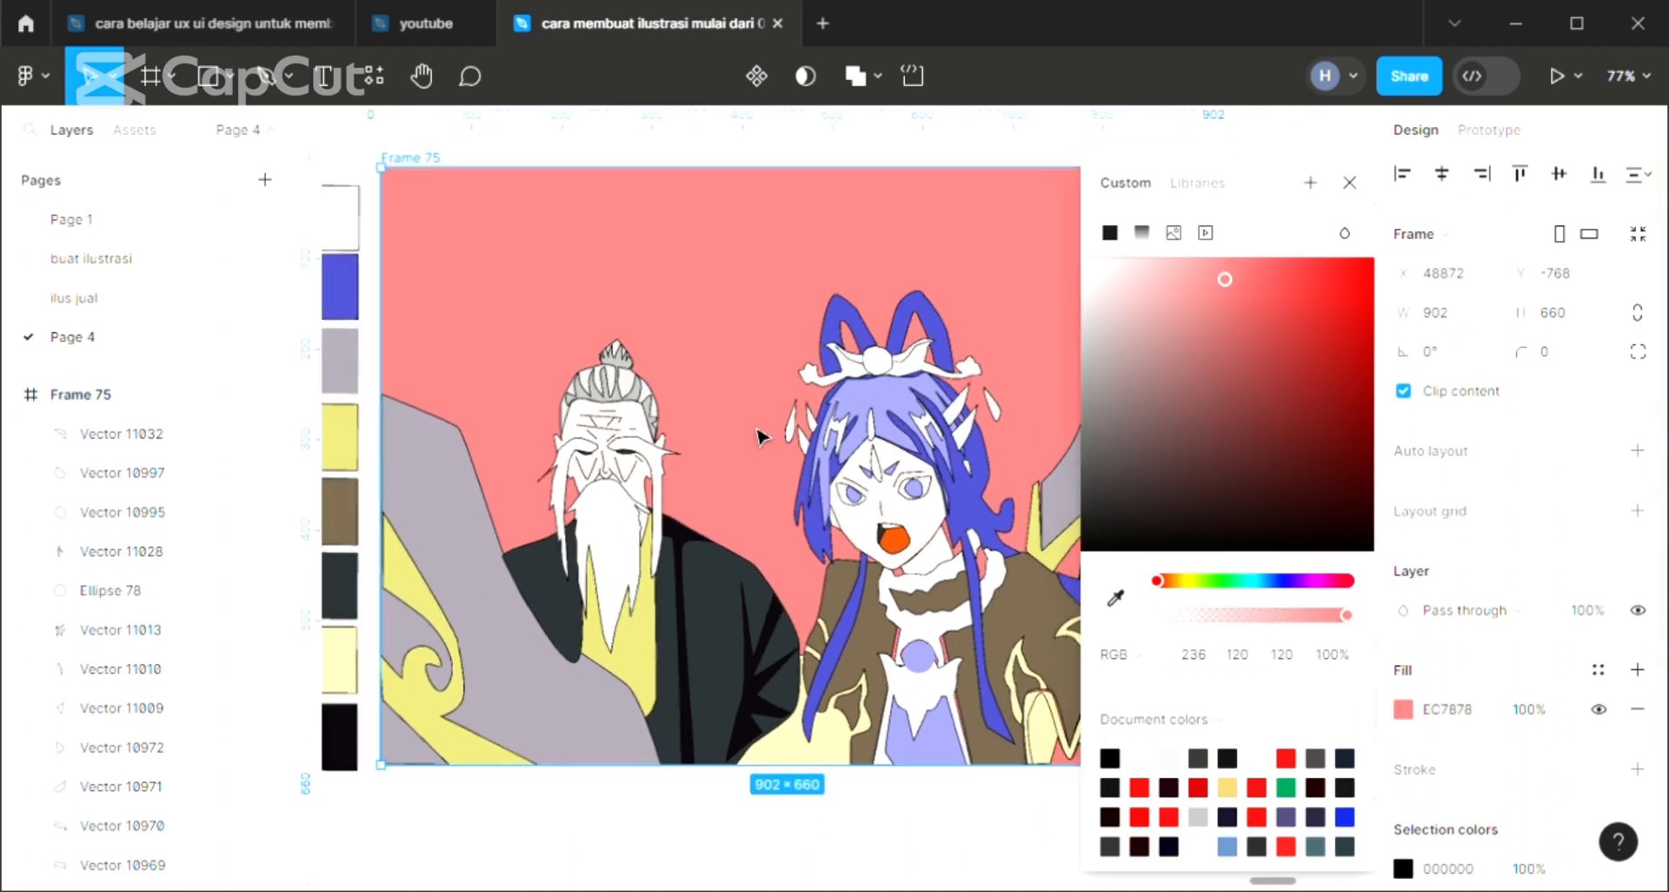
Try other hues on the frame's background, including green 96EC78, and return it to salmon pink EC7878.
scroll(761, 435, "down", 1)
left_click(1211, 580)
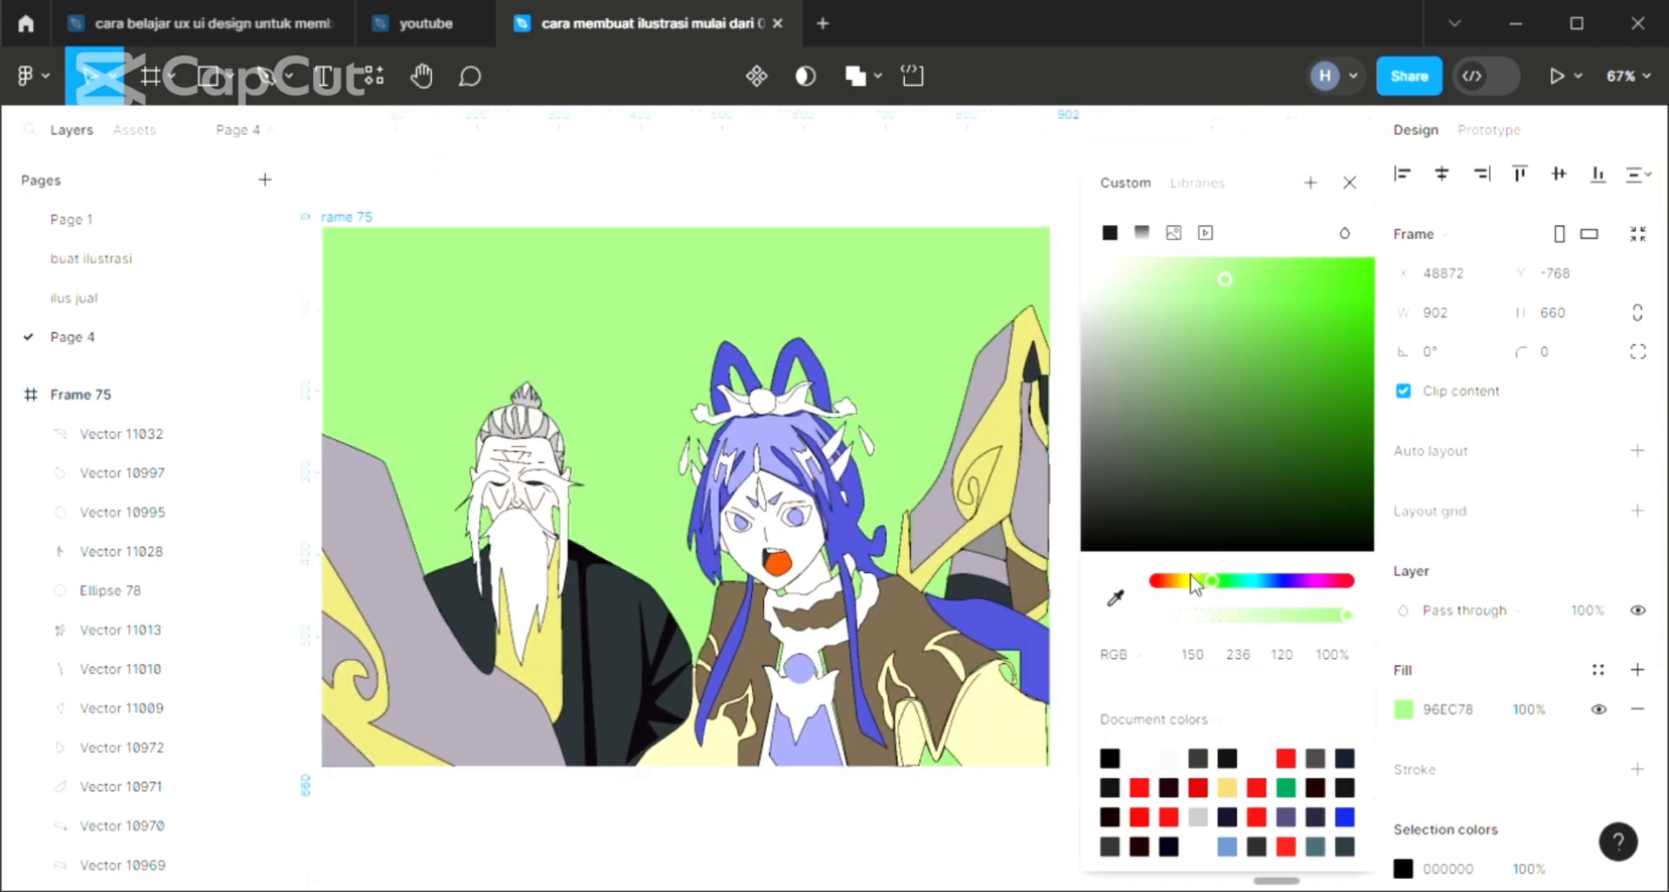
left_click_drag(1193, 584, 1359, 586)
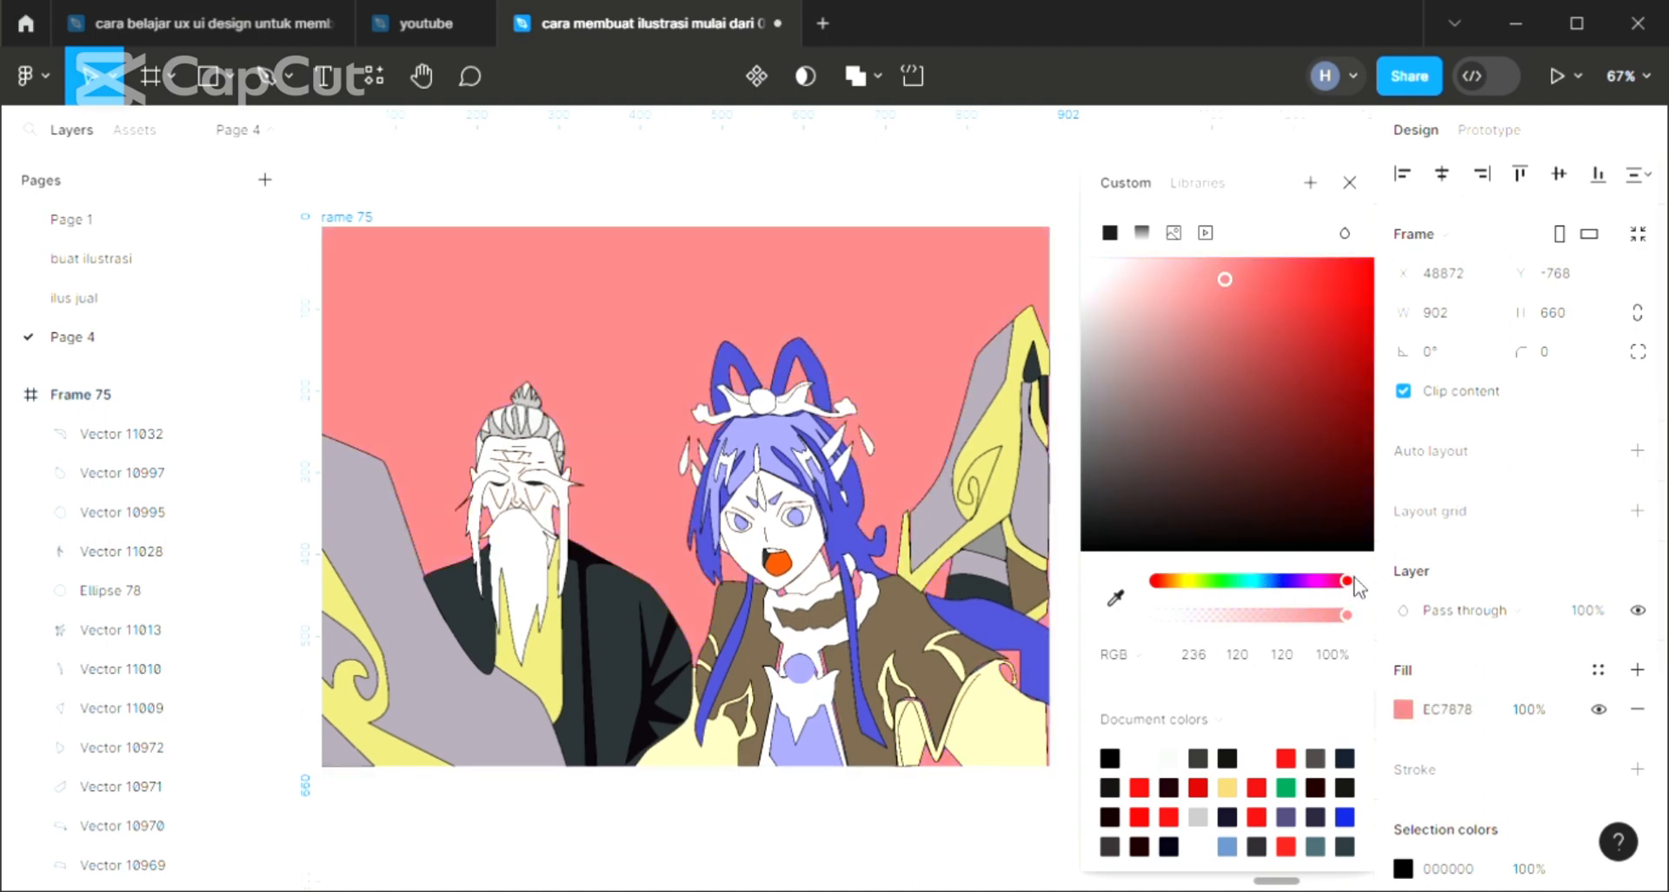
left_click(1349, 183)
scroll(1078, 299, "left", 3)
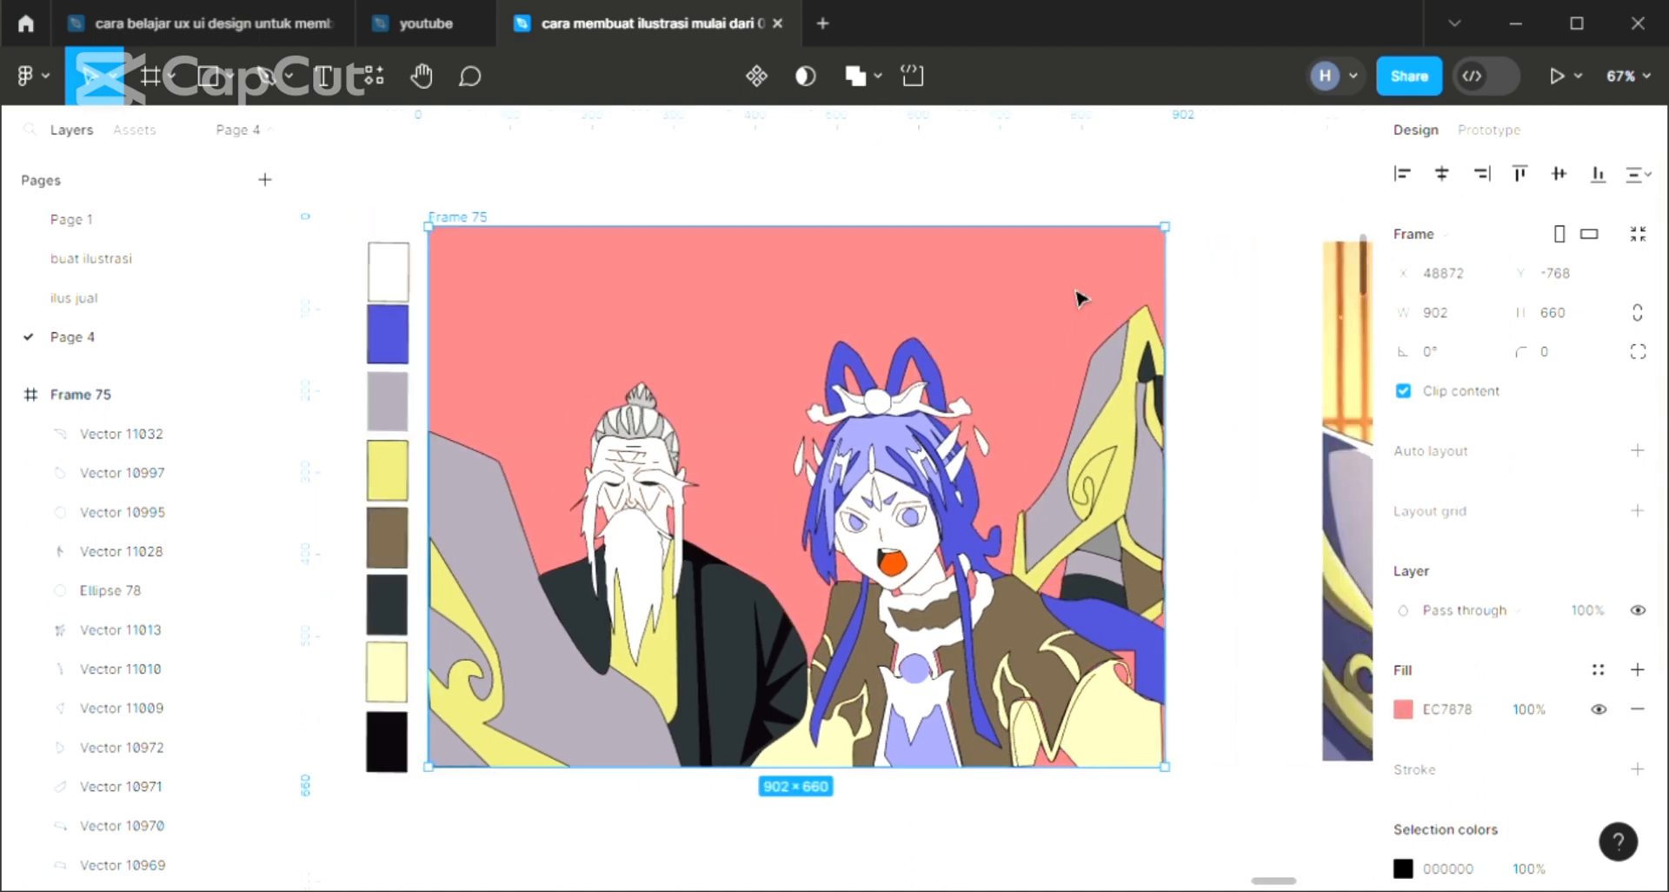
scroll(1017, 309, "up", 5)
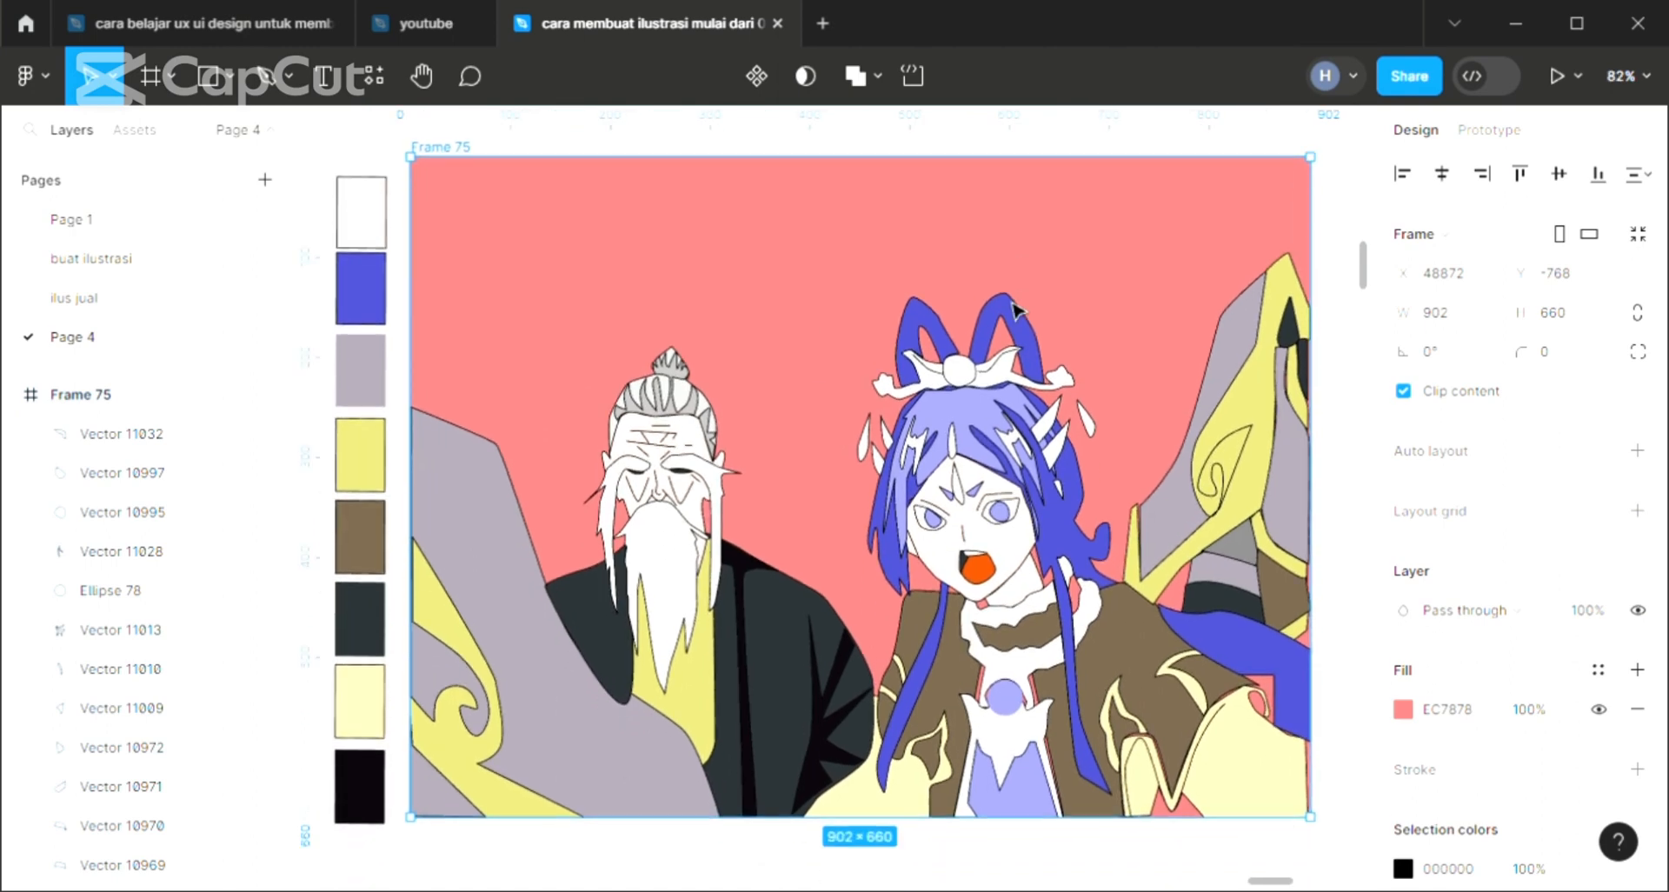